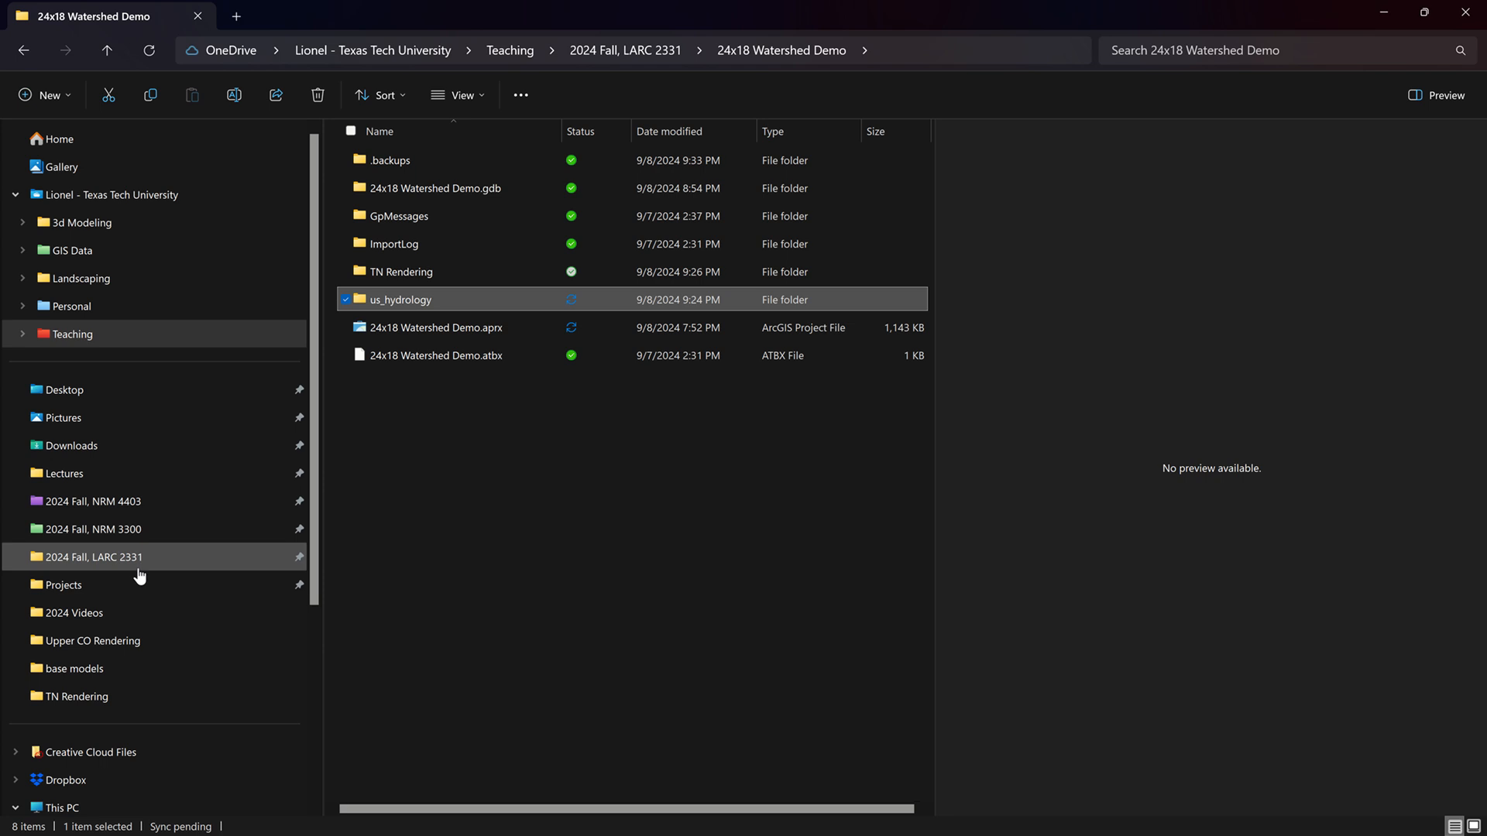
Step: Open TN Map Rendering.ssg from the TN Rendering folder in Adobe Substance 3D Stager
{"action": "left_click", "coordinate": [112, 697]}
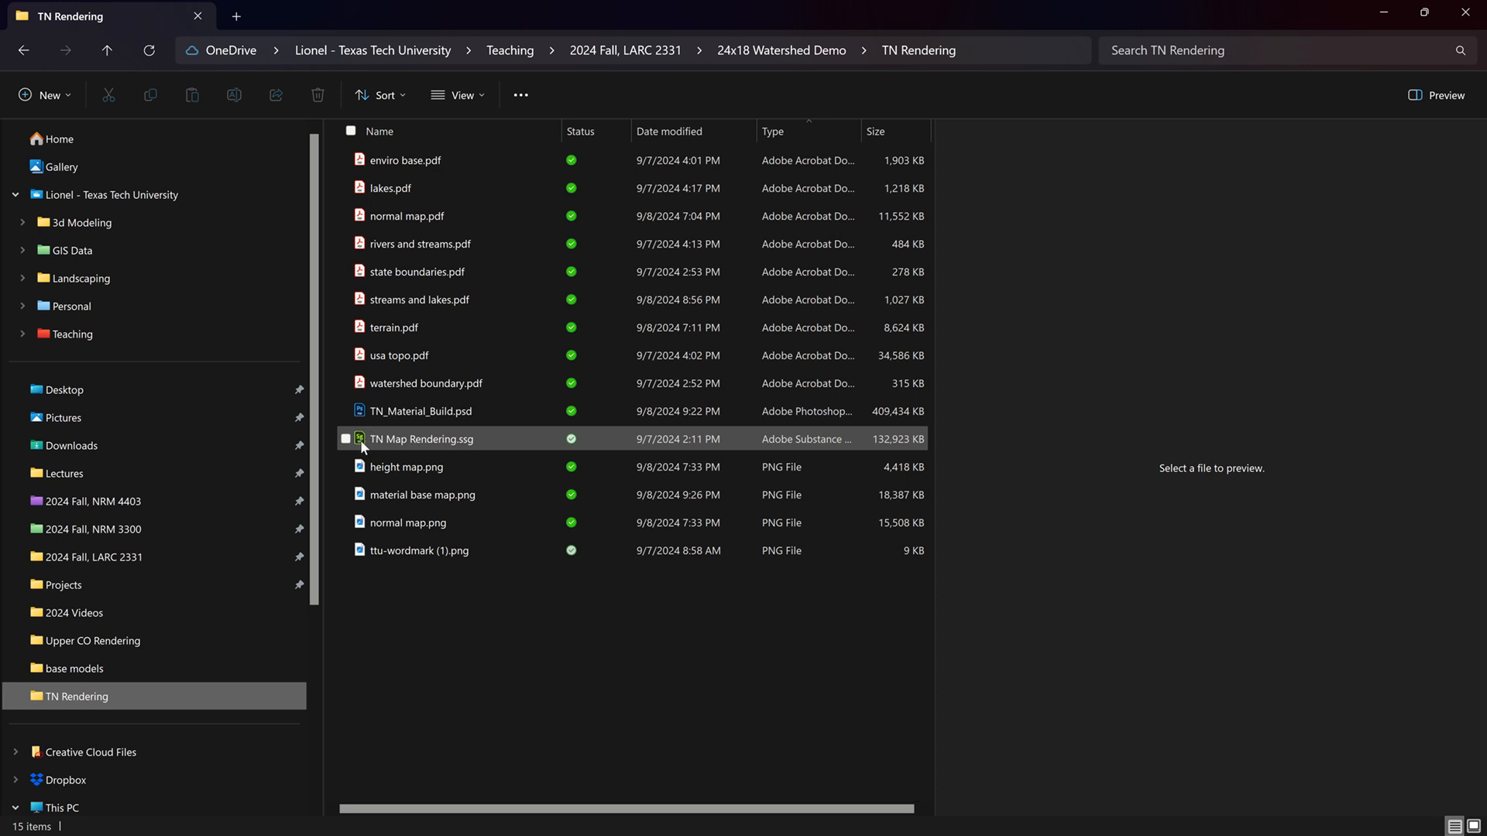
{"action": "double_click", "coordinate": [362, 446]}
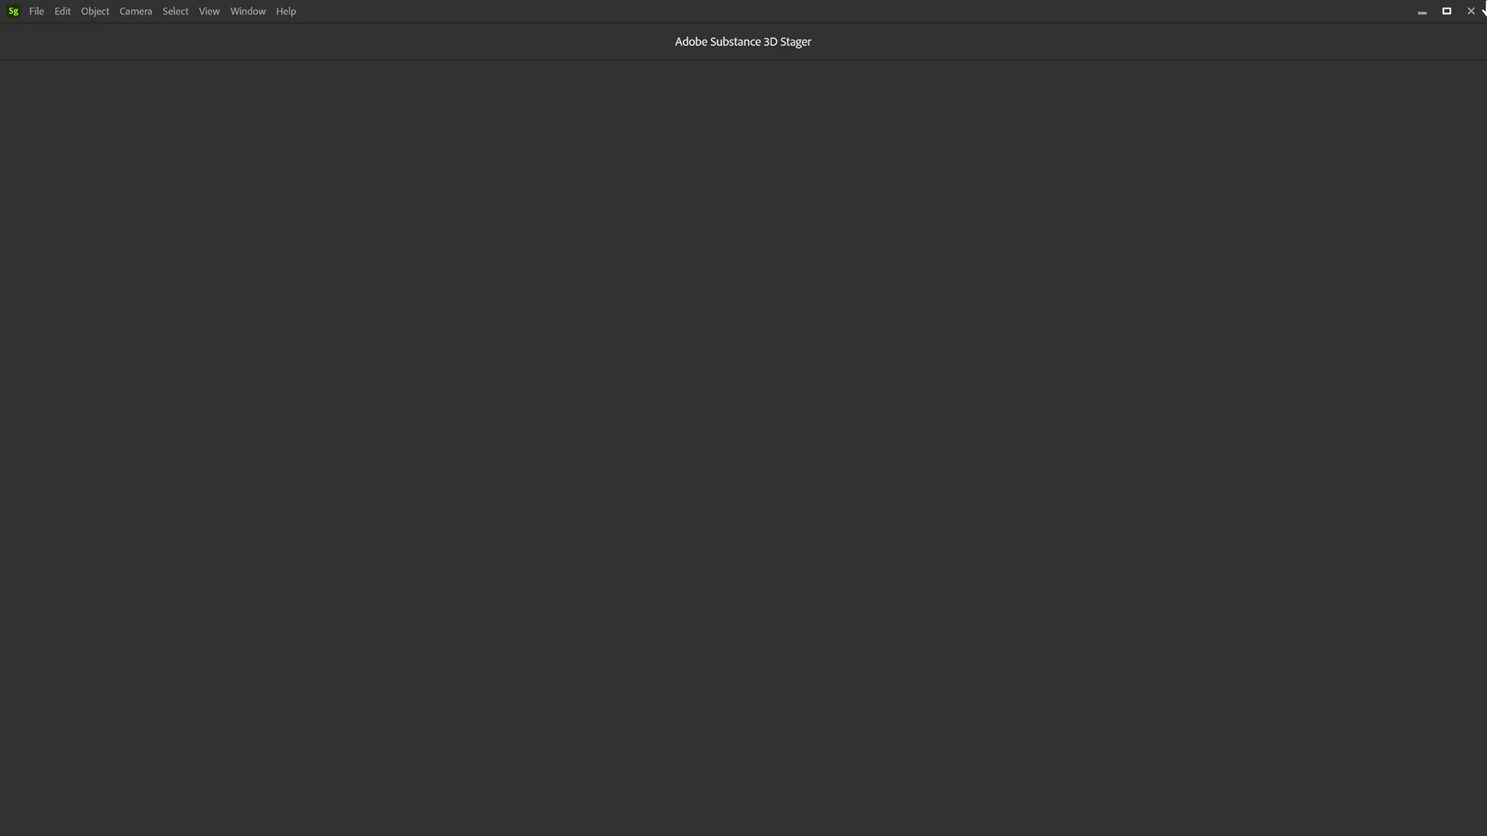
{"action": "mouse_move", "coordinate": [544, 7]}
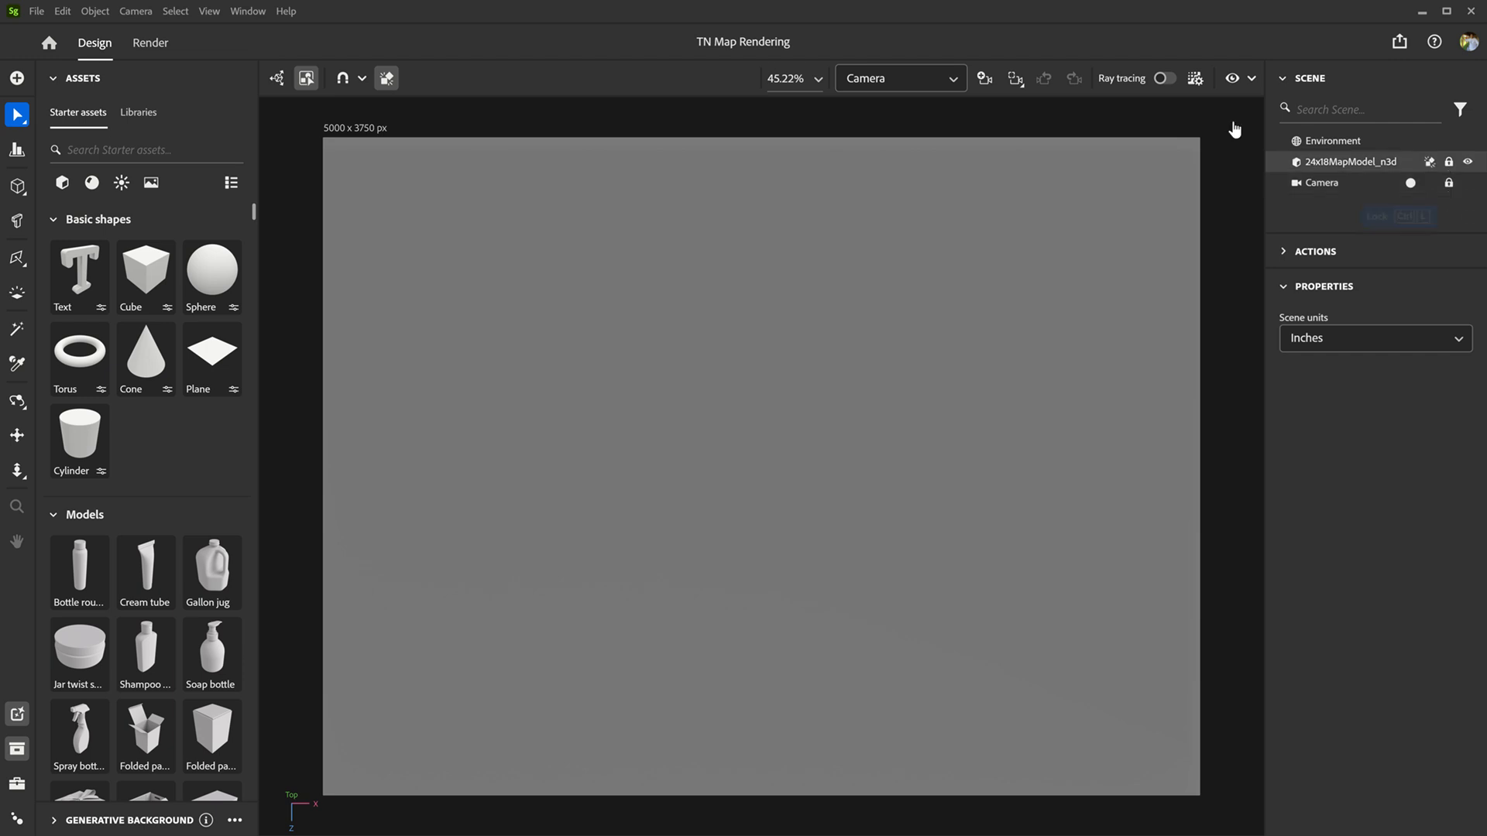
Step: Switch to the Viewport camera and orbit to an oblique view of the flat map model
{"action": "left_click", "coordinate": [948, 78]}
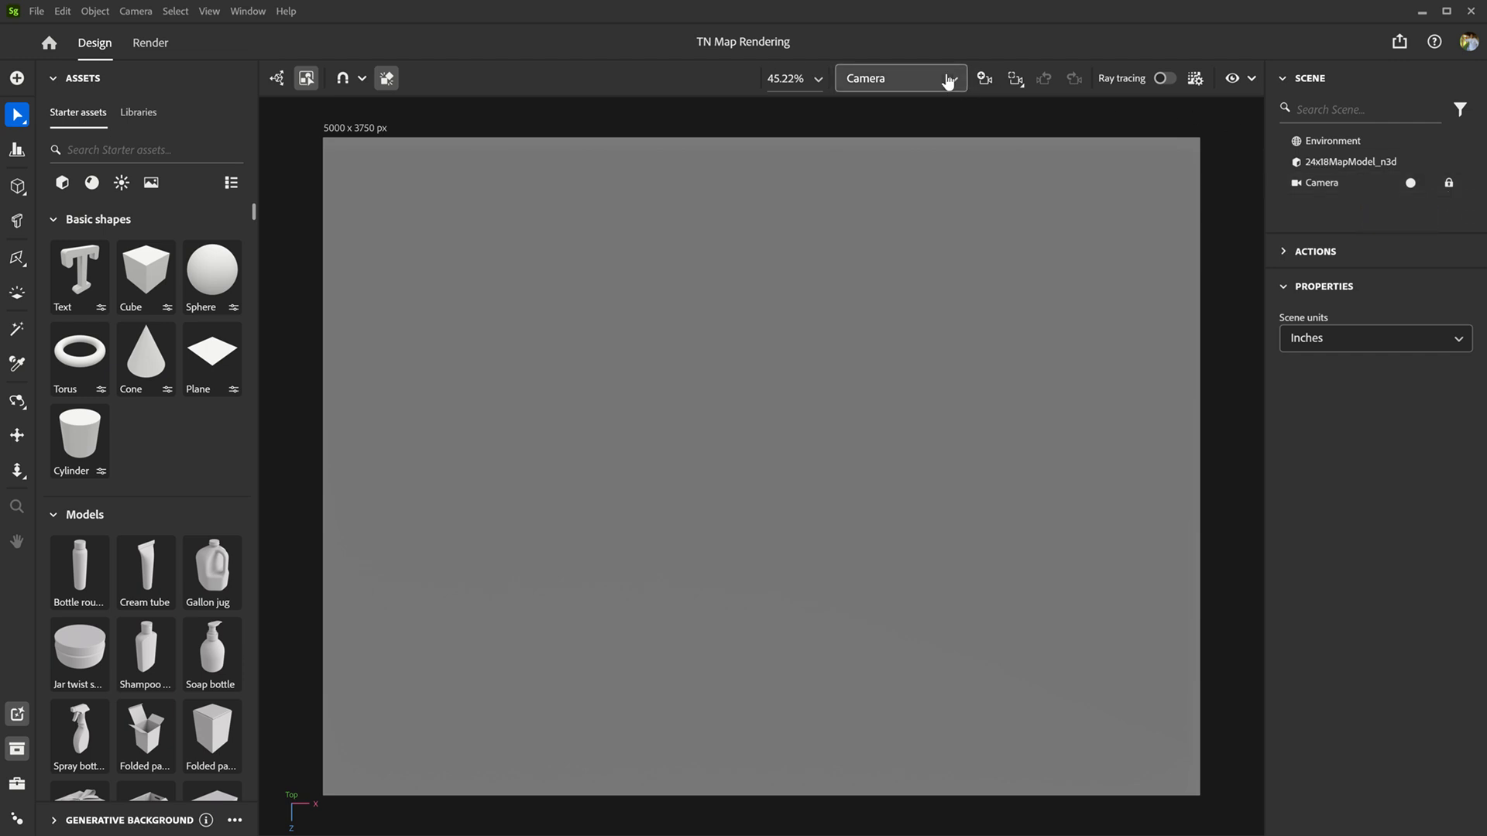
{"action": "left_click", "coordinate": [925, 103]}
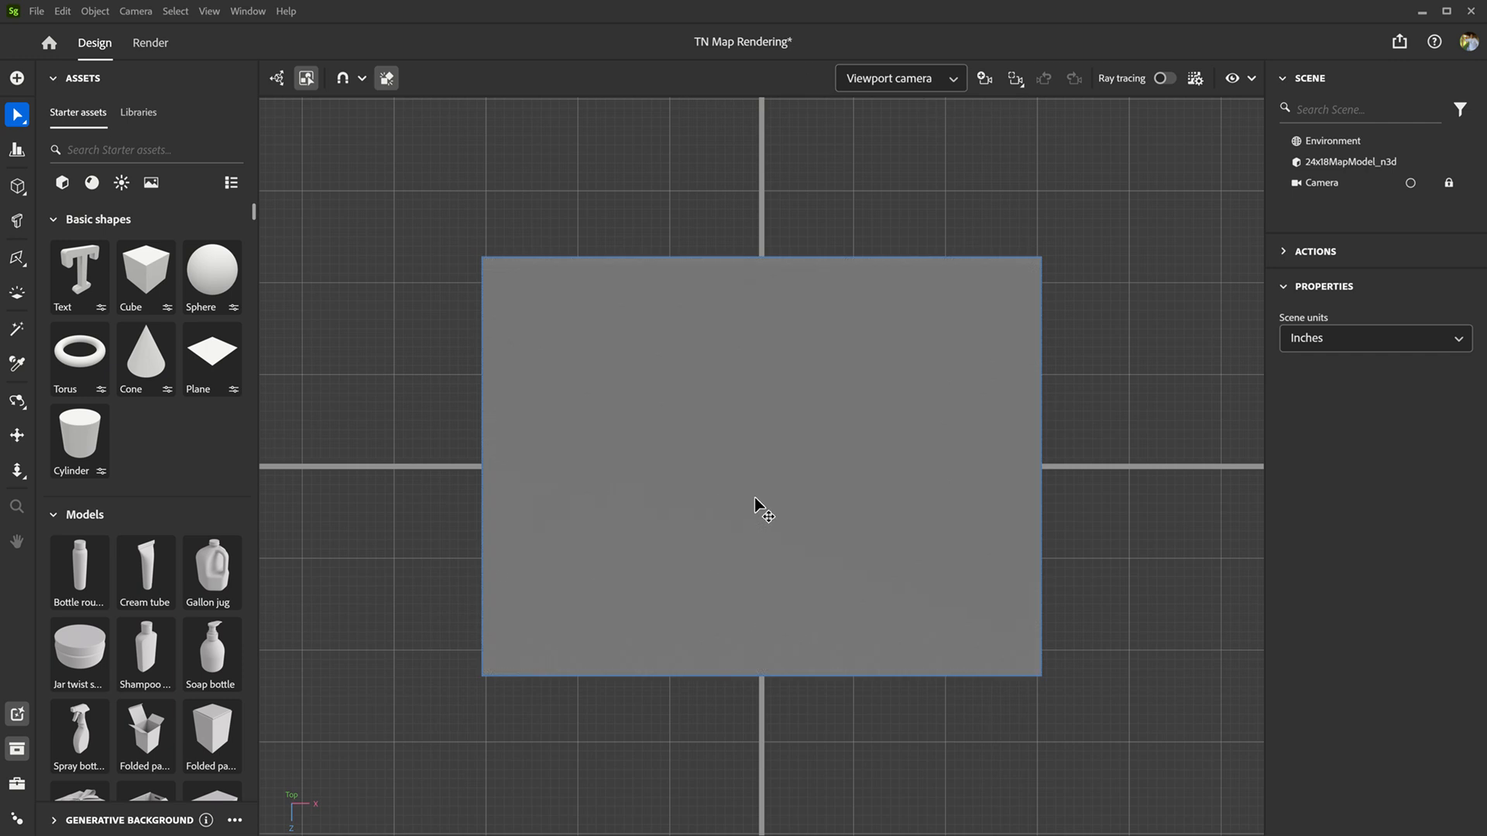
{"action": "middle_click_drag", "start_coordinate": [697, 573], "coordinate": [704, 564]}
{"action": "left_click", "coordinate": [705, 571]}
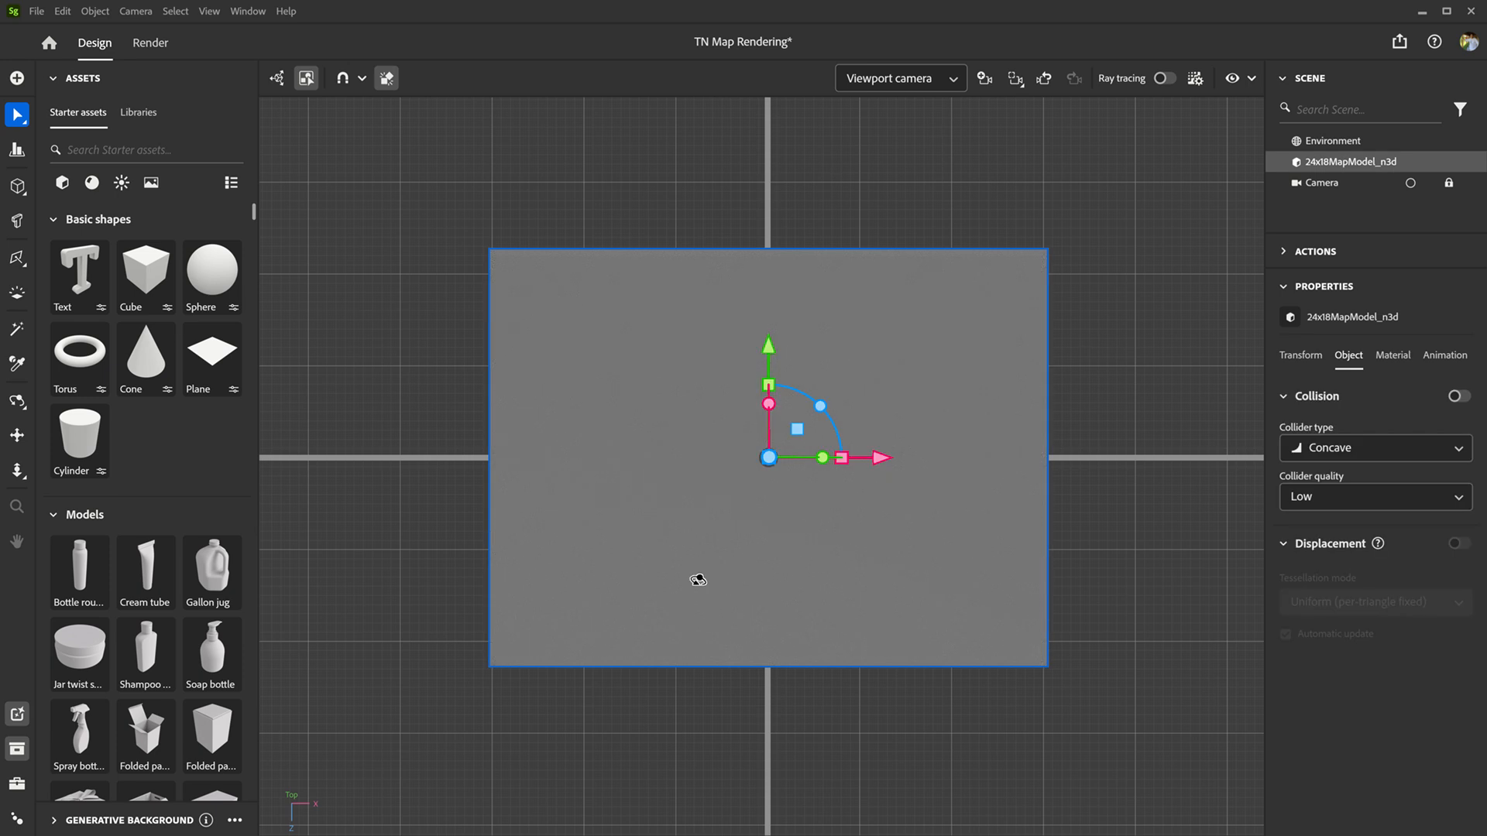
{"action": "left_click_drag", "start_coordinate": [698, 580], "coordinate": [852, 302], "text": "alt"}
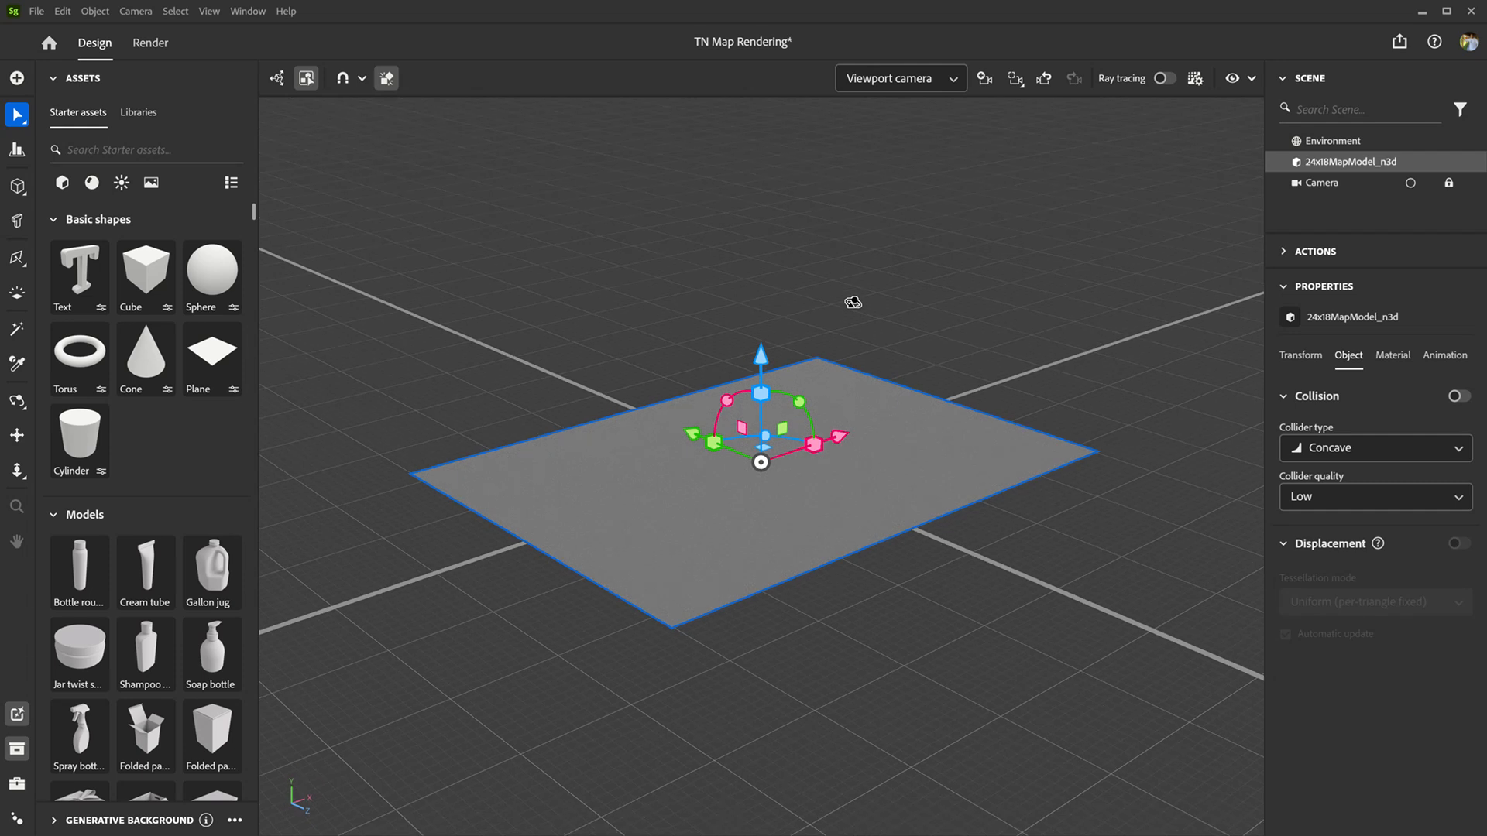
{"action": "left_click", "coordinate": [898, 281]}
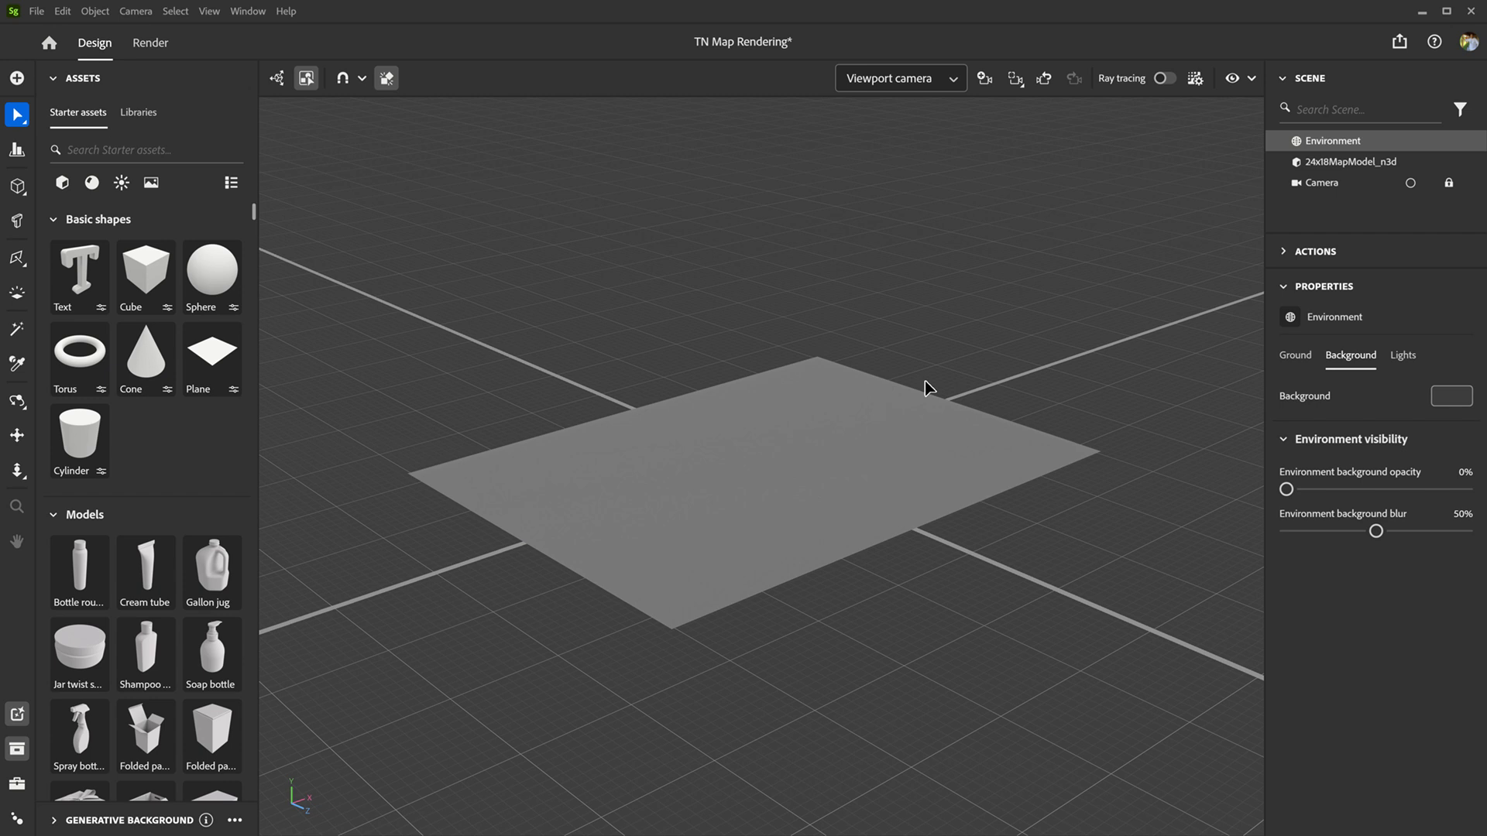
Step: Select the 24x18MapModel_n3d object in the scene and frame it closer in the viewport
{"action": "left_click", "coordinate": [1283, 79]}
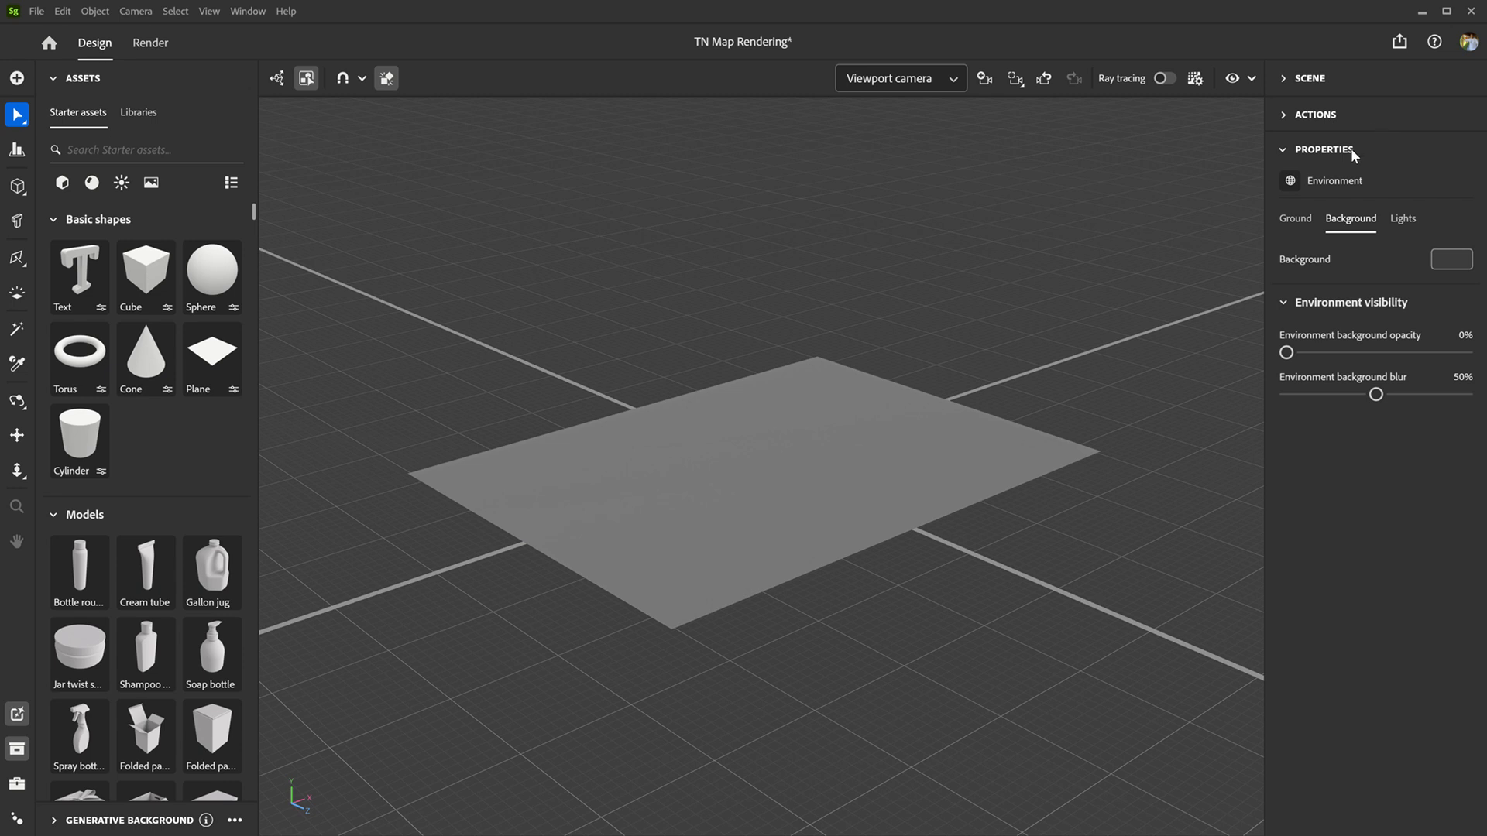
{"action": "left_click", "coordinate": [1287, 86]}
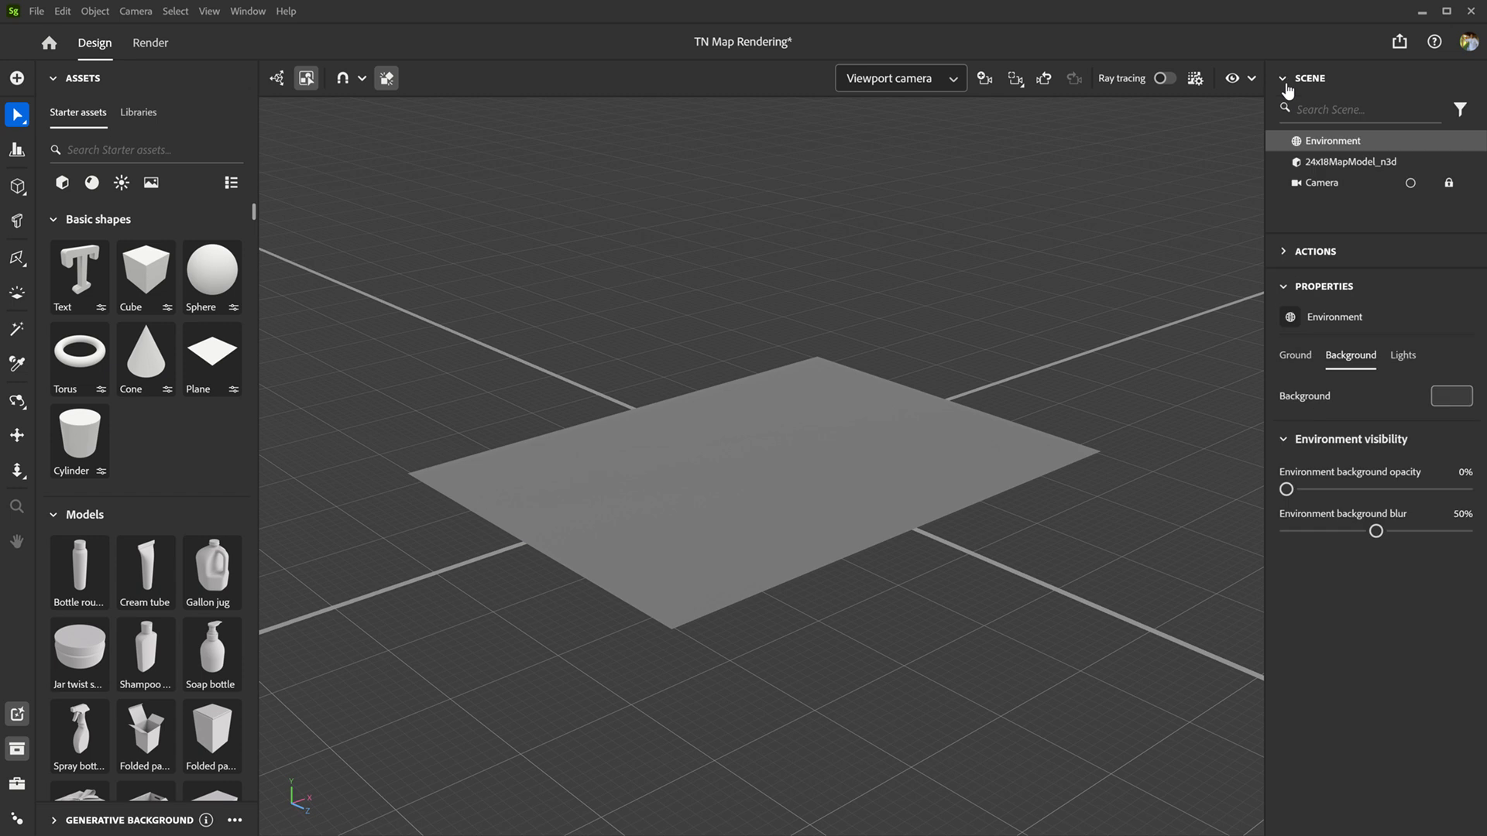
{"action": "left_click", "coordinate": [1359, 165]}
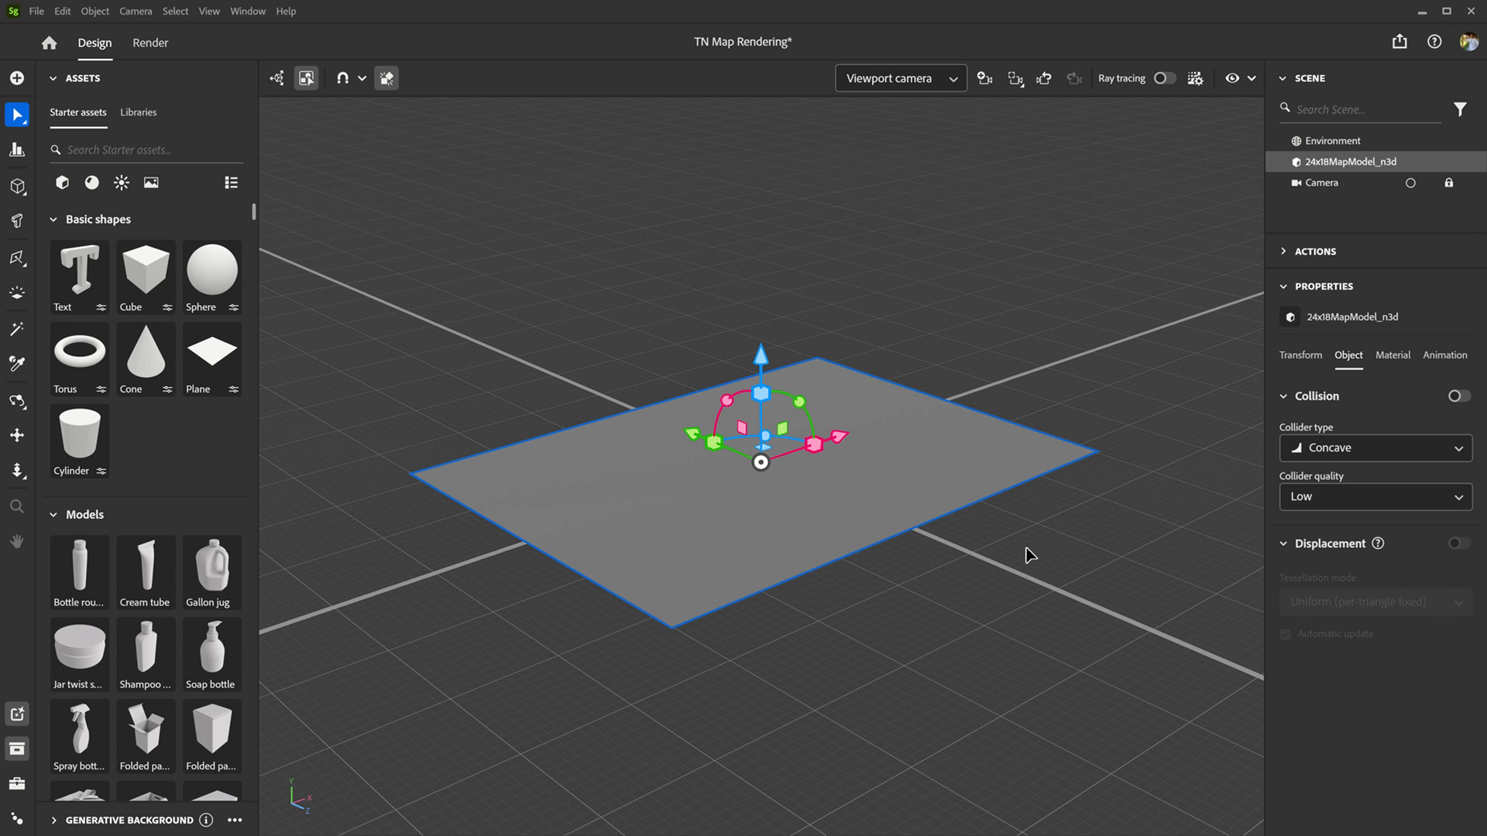
{"action": "scroll", "coordinate": [1028, 553], "scroll_direction": "up", "scroll_amount": 3}
{"action": "scroll", "coordinate": [1028, 553], "scroll_direction": "down", "scroll_amount": 3}
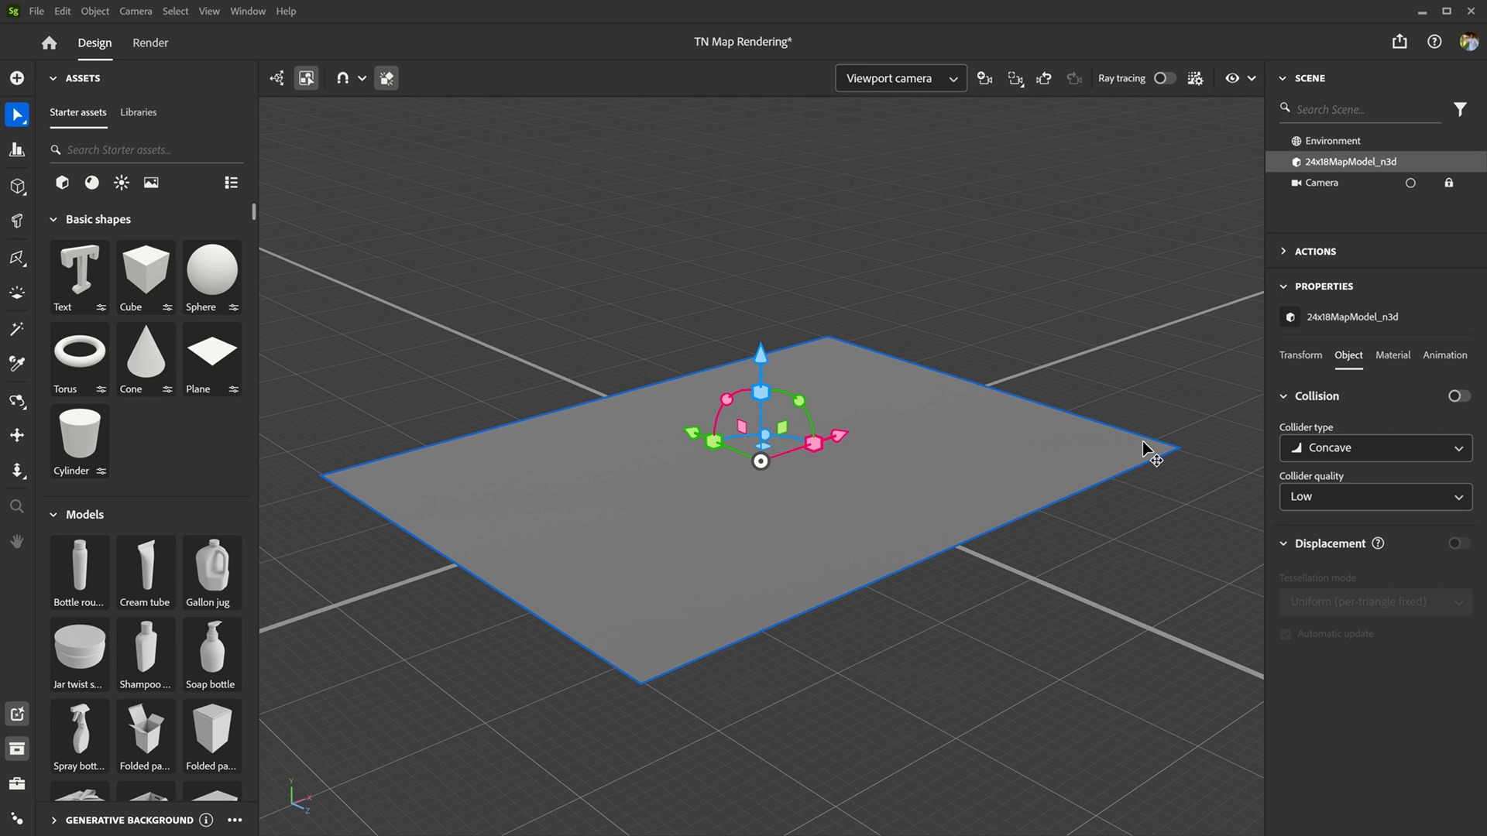
{"action": "middle_click_drag", "start_coordinate": [1143, 449], "coordinate": [1099, 443]}
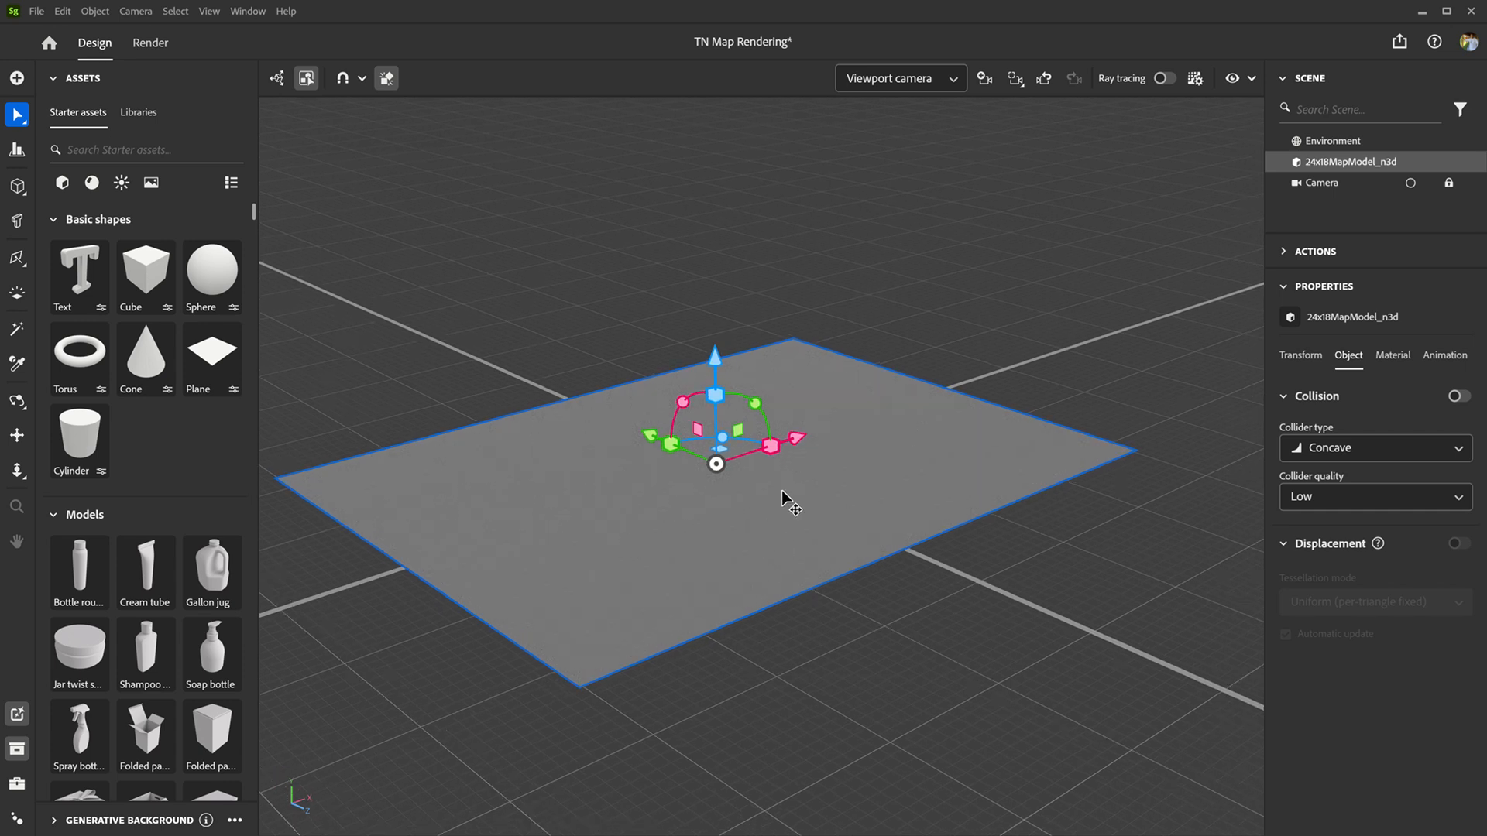
Step: Set the height level of the map model's default_material to 0
{"action": "mouse_move", "coordinate": [1322, 169]}
{"action": "left_click", "coordinate": [1283, 79]}
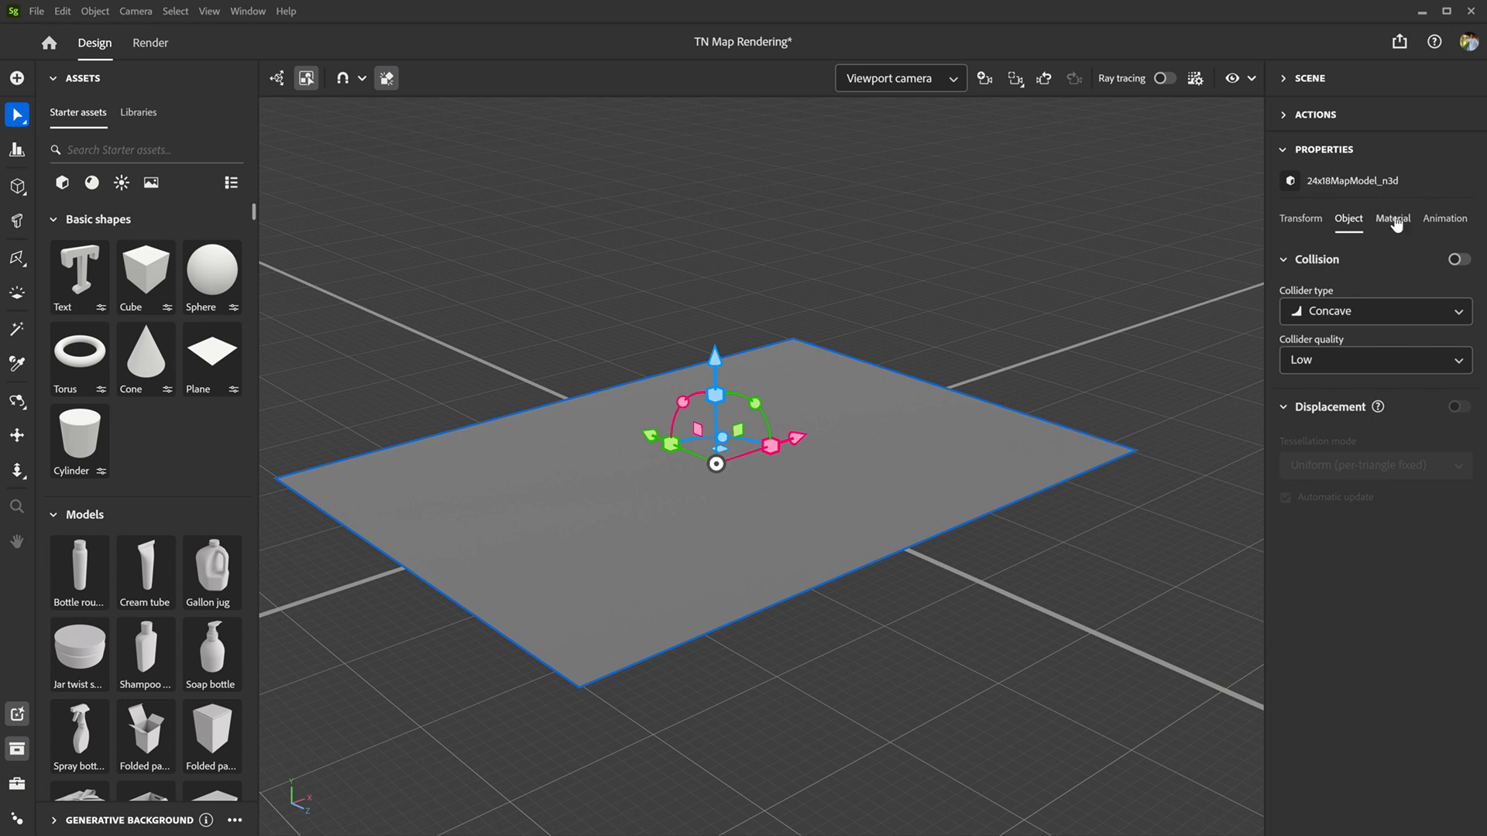
{"action": "left_click", "coordinate": [1394, 220]}
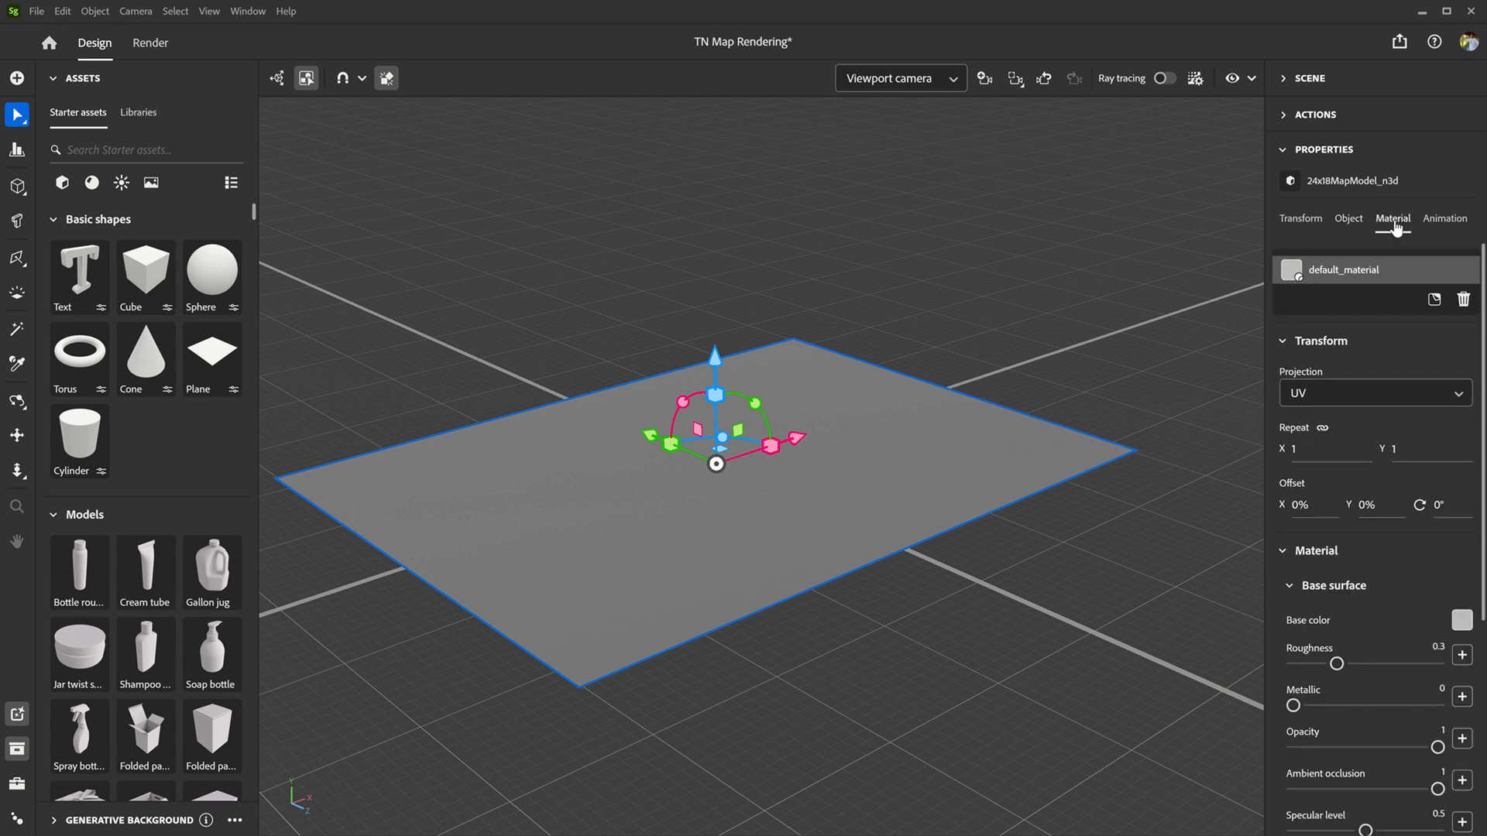
{"action": "scroll", "coordinate": [1409, 511], "scroll_direction": "down", "scroll_amount": 5}
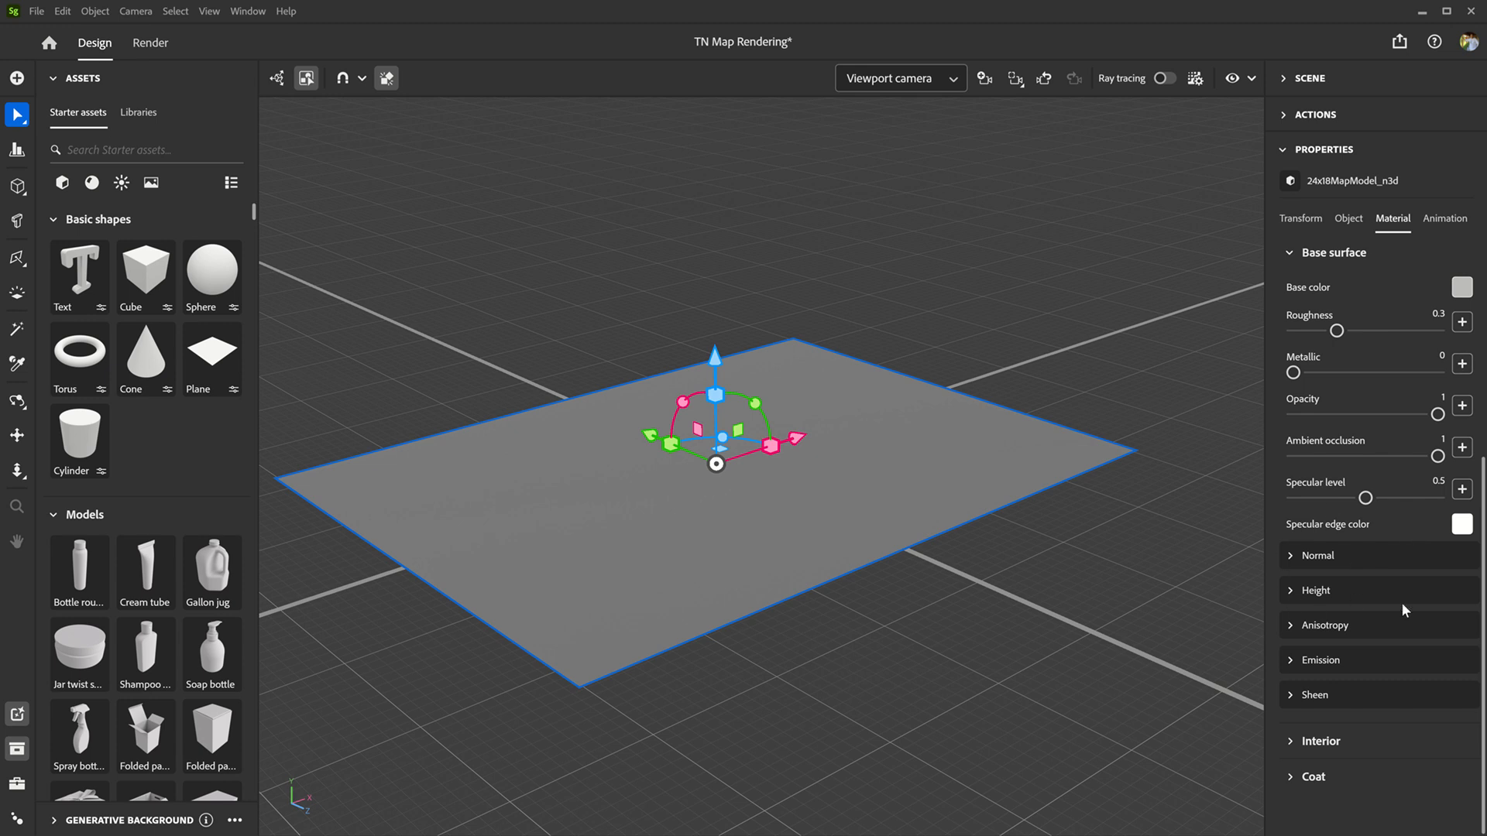
{"action": "left_click", "coordinate": [1289, 600]}
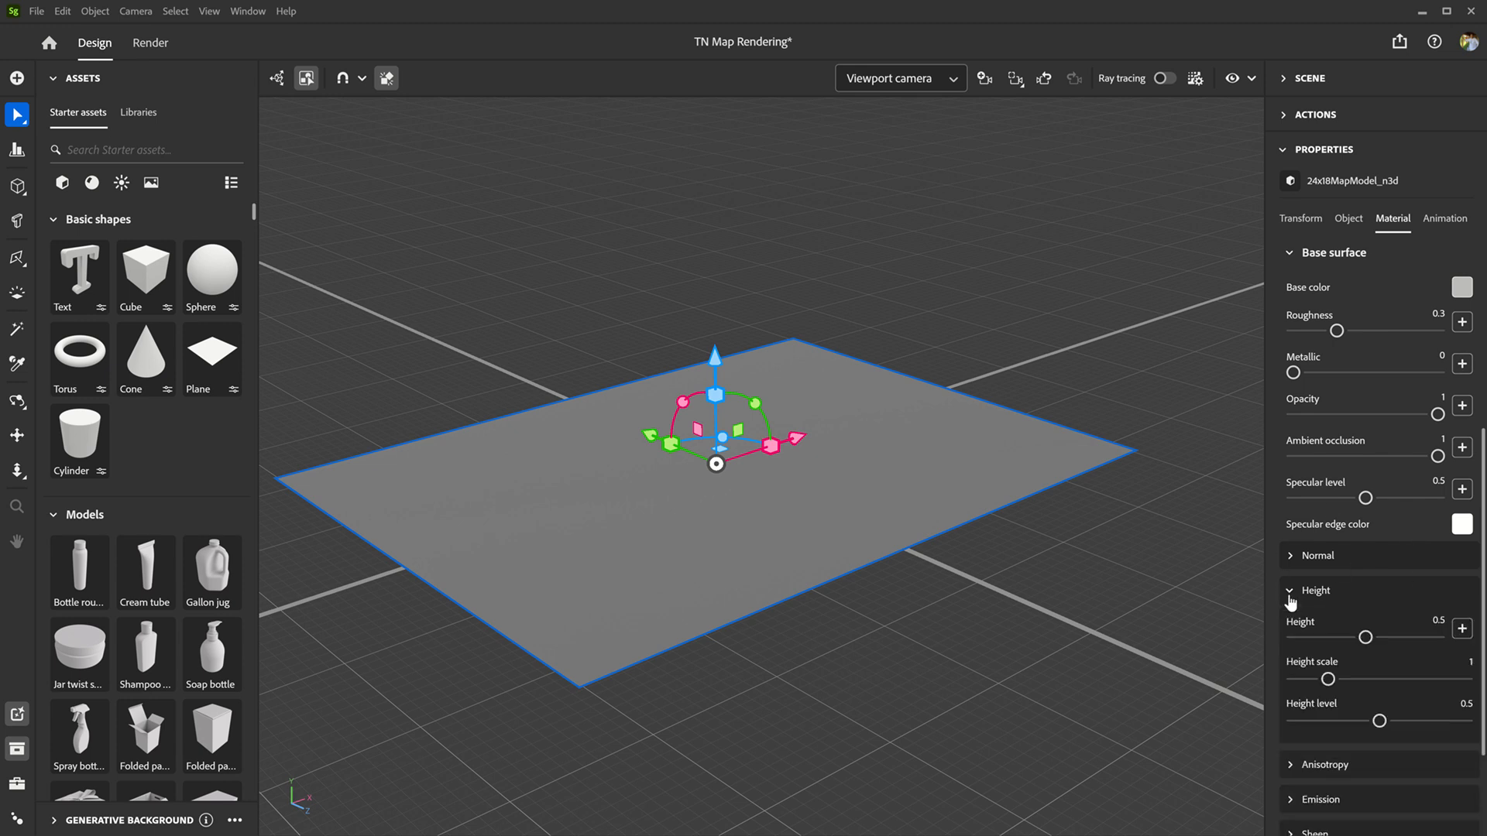
{"action": "scroll", "coordinate": [1289, 600], "scroll_direction": "down", "scroll_amount": 2}
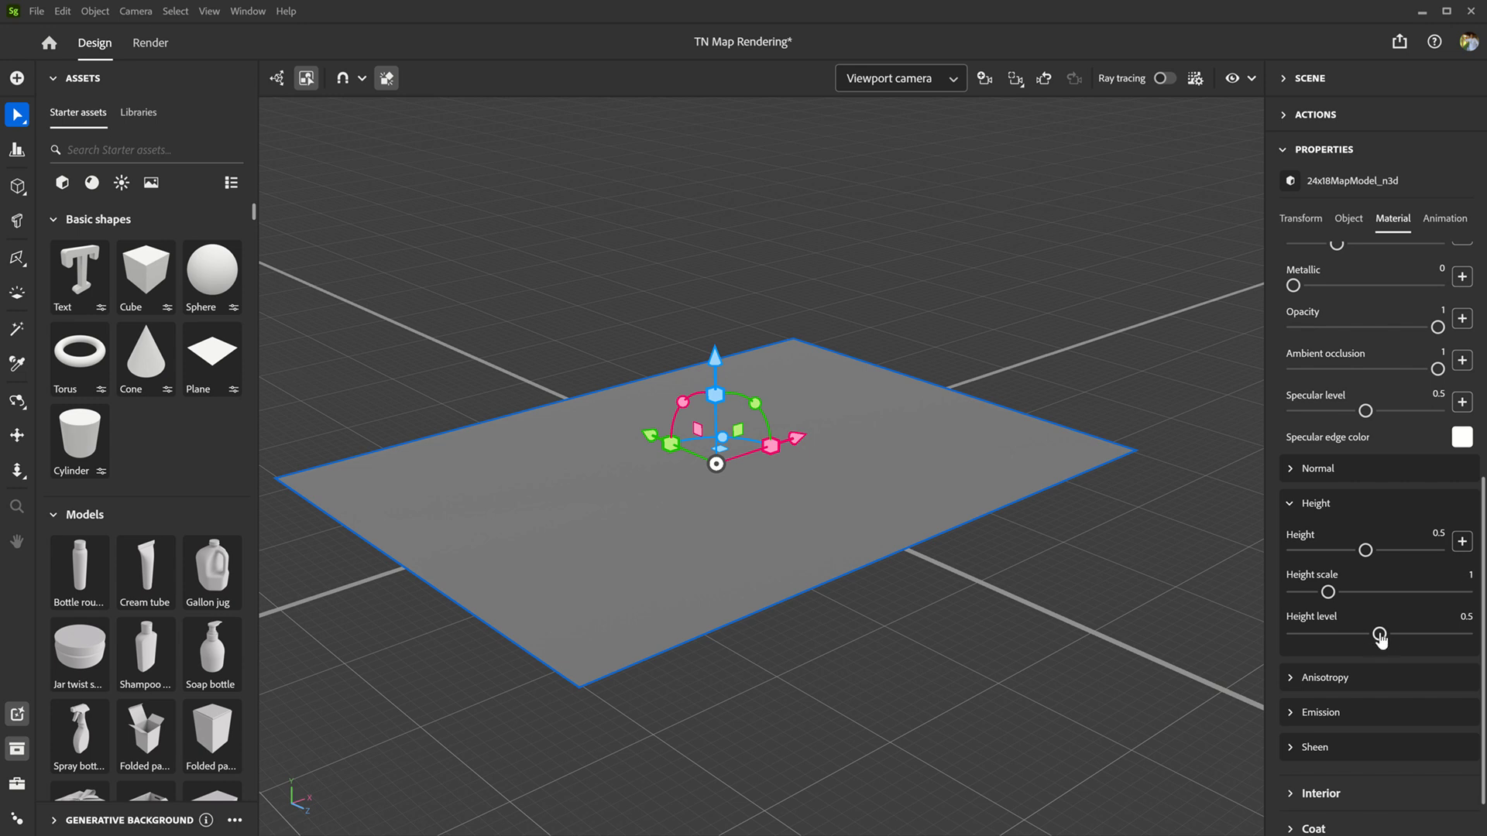
{"action": "left_click_drag", "start_coordinate": [1379, 635], "coordinate": [1271, 648]}
Step: Load height map.png from the TN Rendering folder as the material's height texture, using the Images file type filter
{"action": "left_click", "coordinate": [1462, 543]}
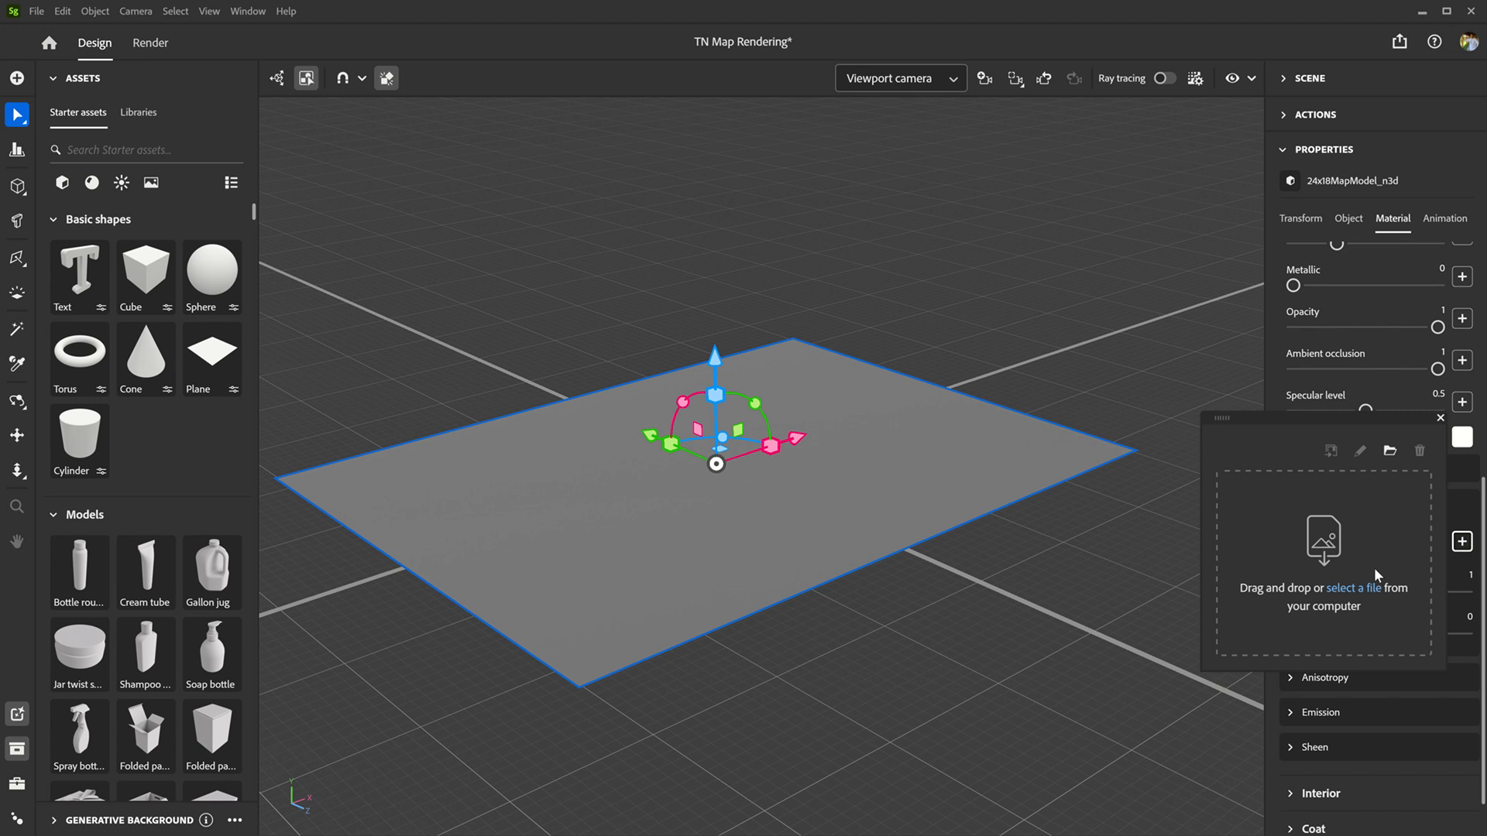
{"action": "left_click", "coordinate": [1363, 588]}
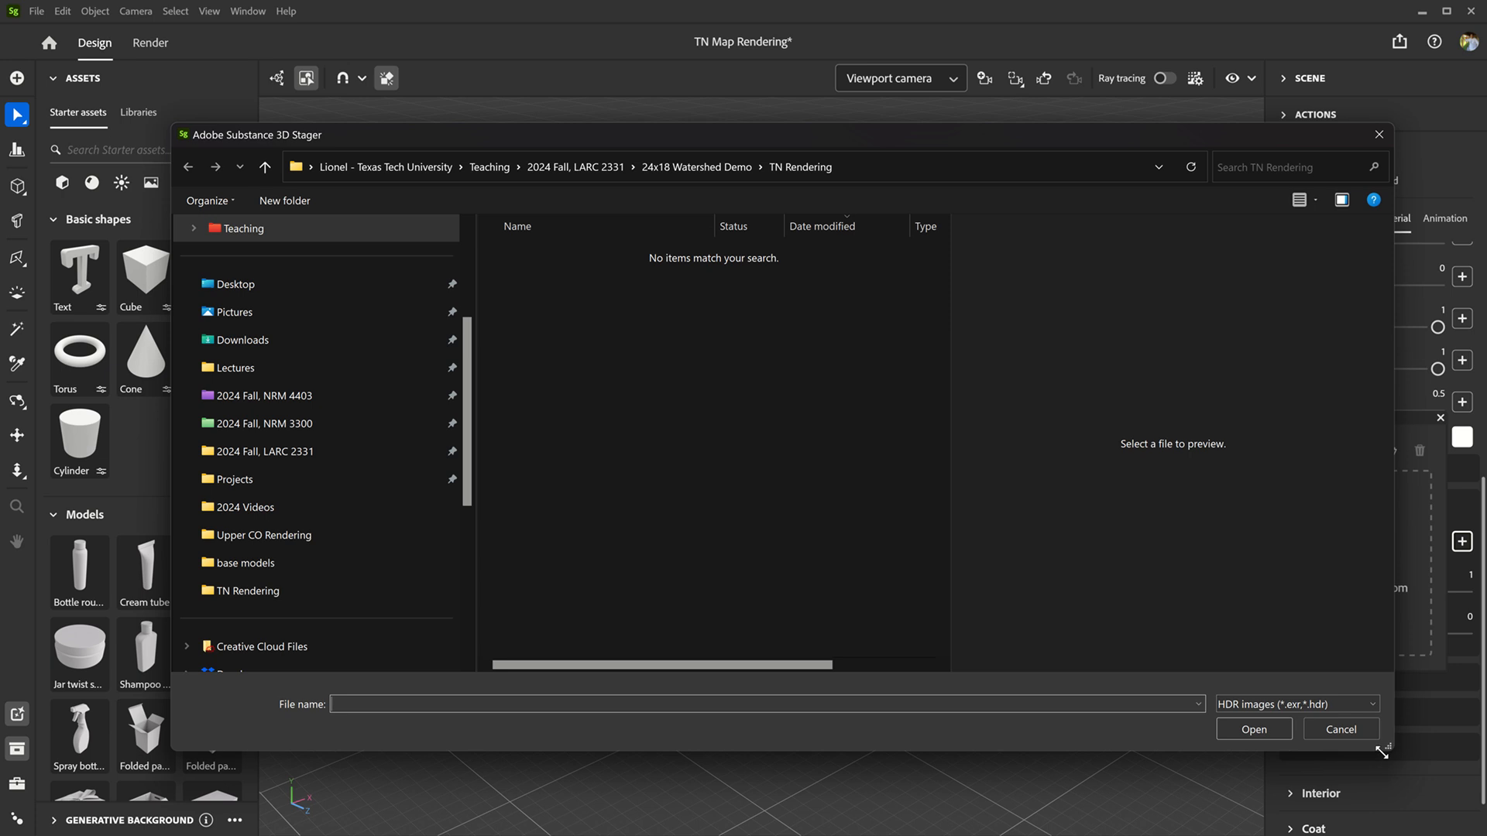
{"action": "left_click_drag", "start_coordinate": [1391, 748], "coordinate": [1169, 788]}
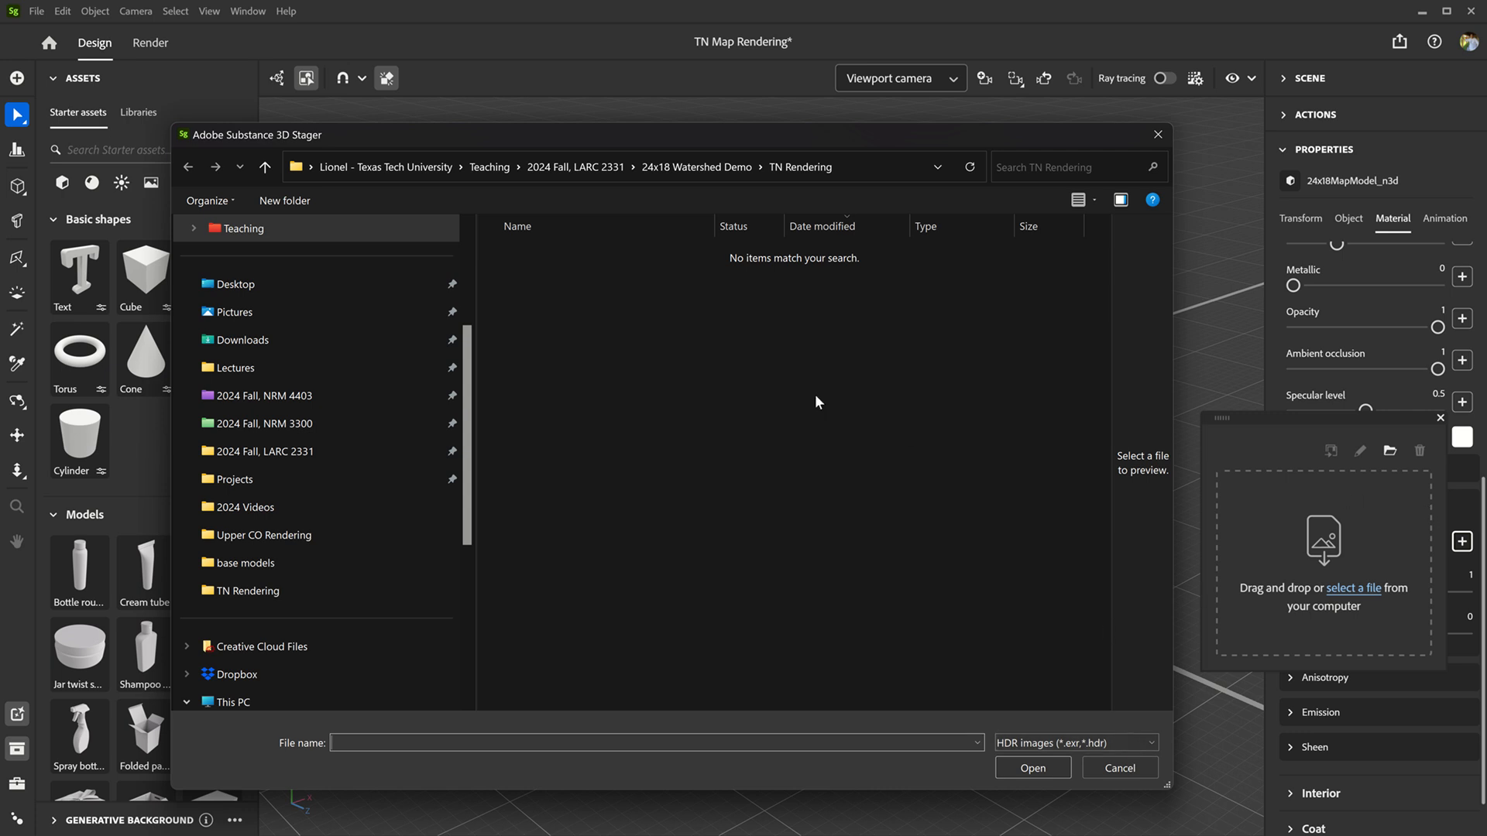
{"action": "left_click", "coordinate": [1141, 745]}
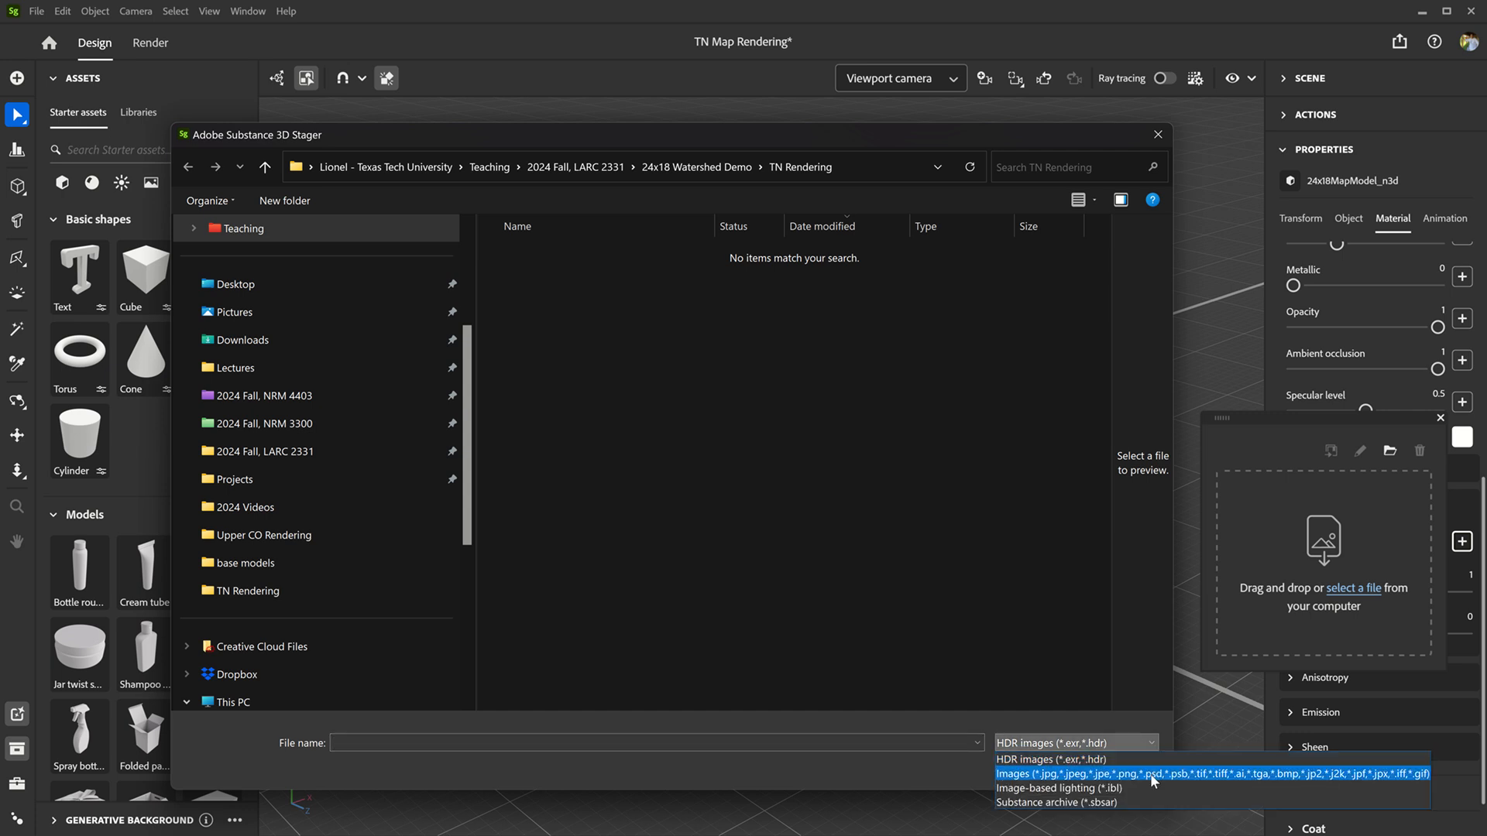
{"action": "left_click", "coordinate": [1150, 774]}
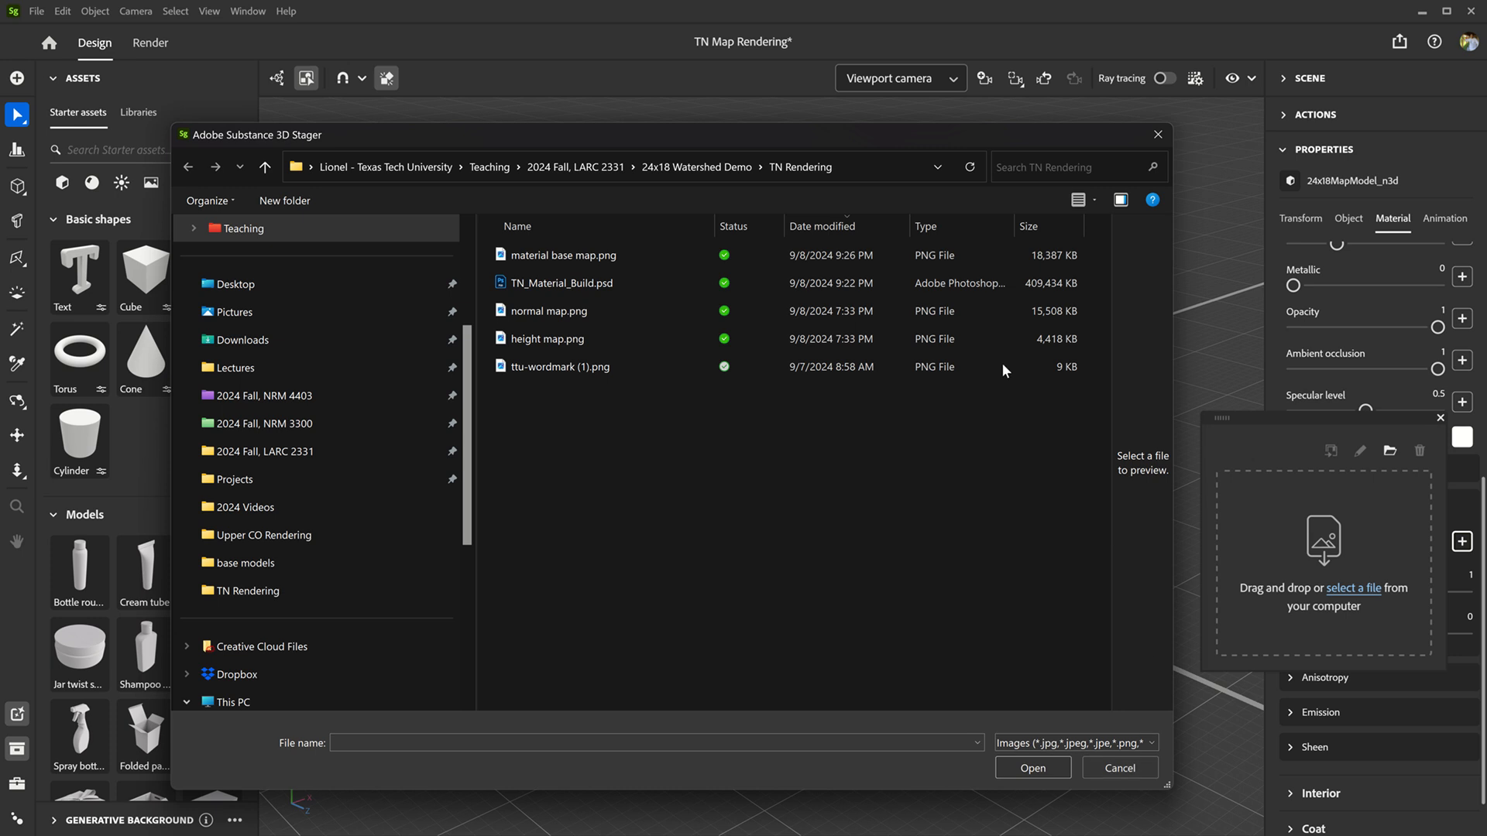
{"action": "left_click", "coordinate": [630, 346]}
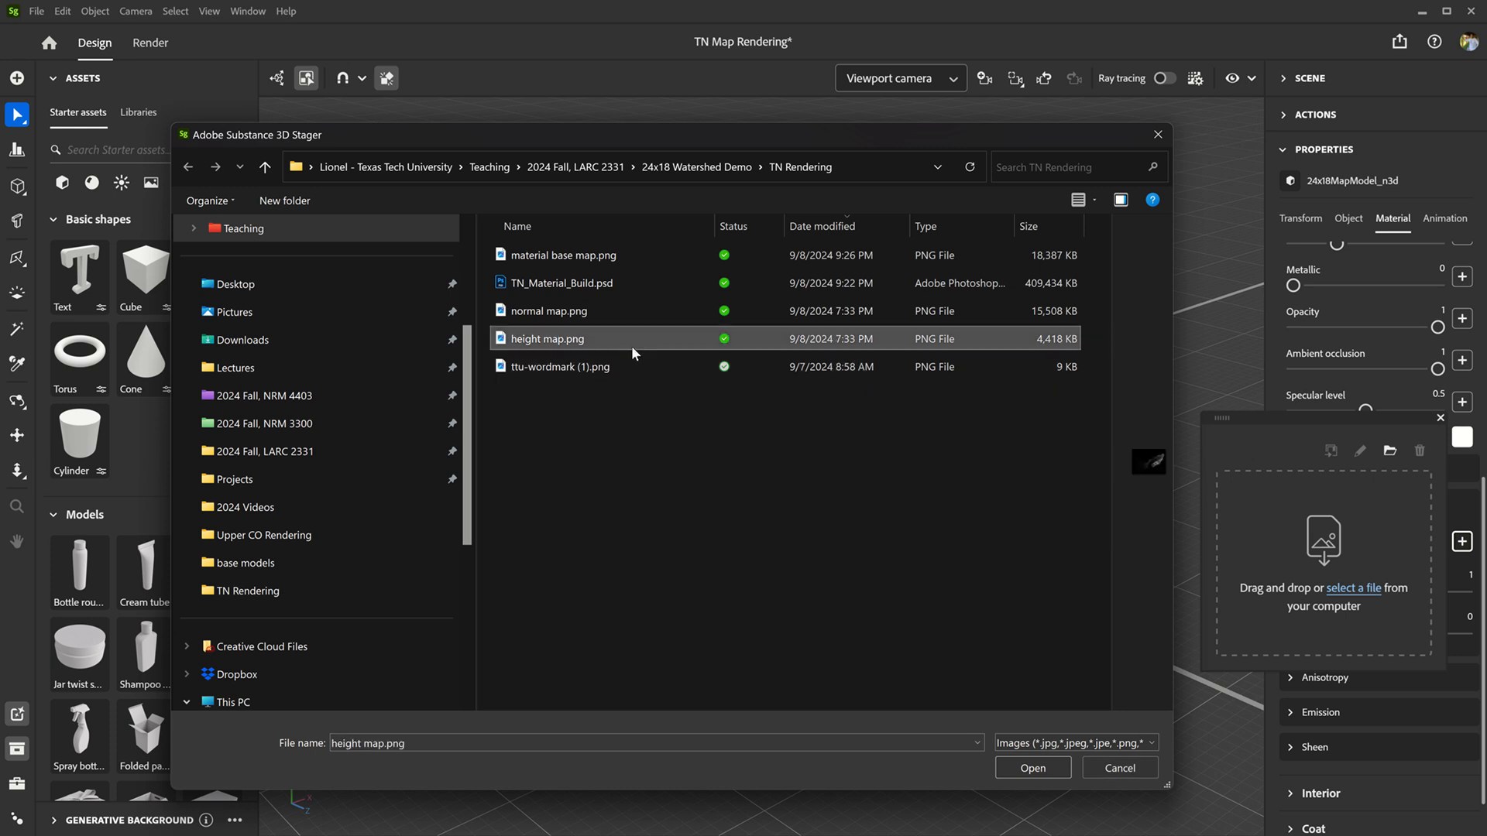
{"action": "left_click", "coordinate": [1049, 767]}
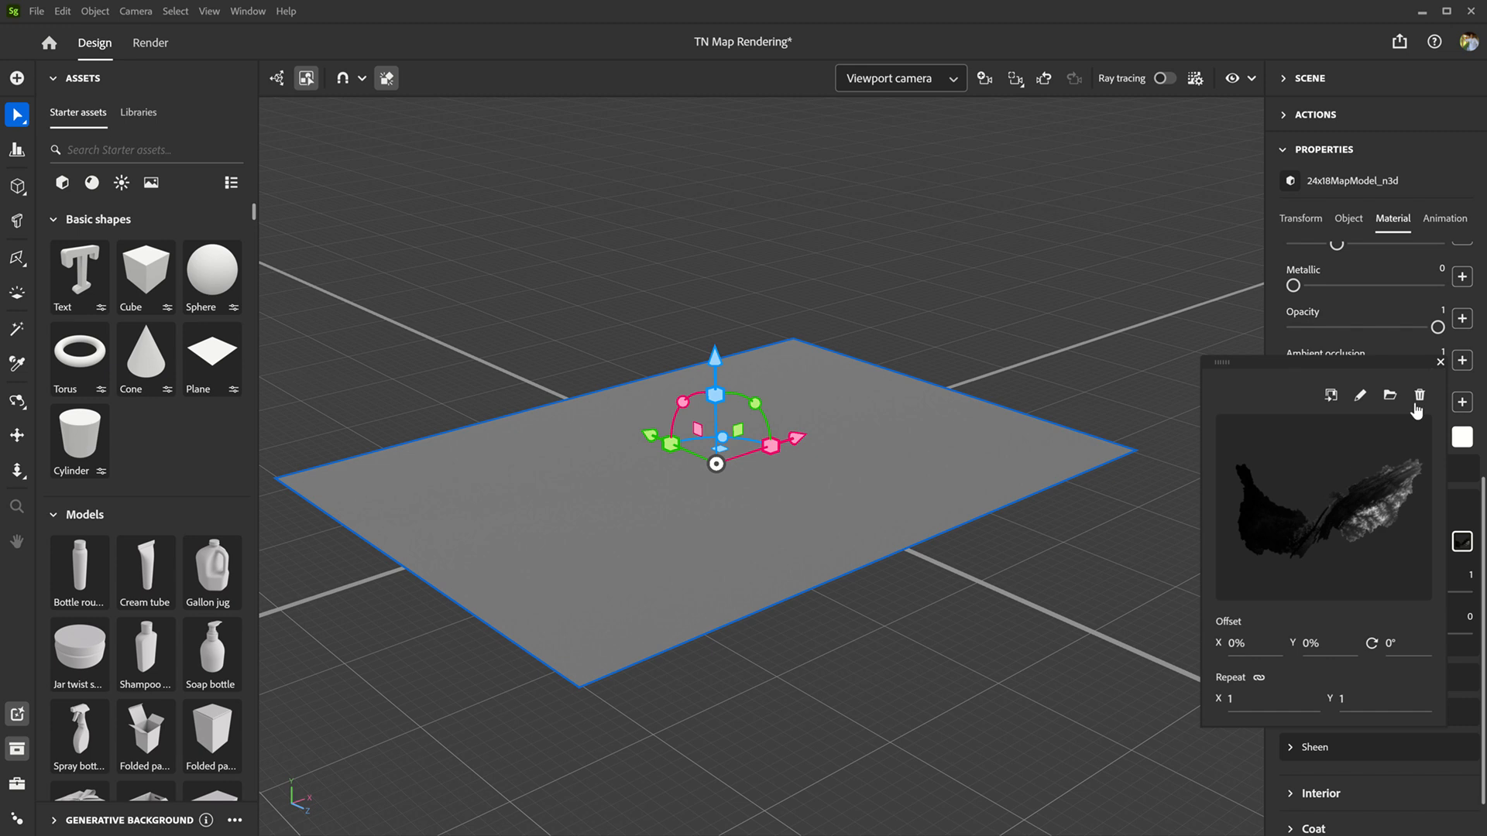
{"action": "left_click", "coordinate": [1440, 363]}
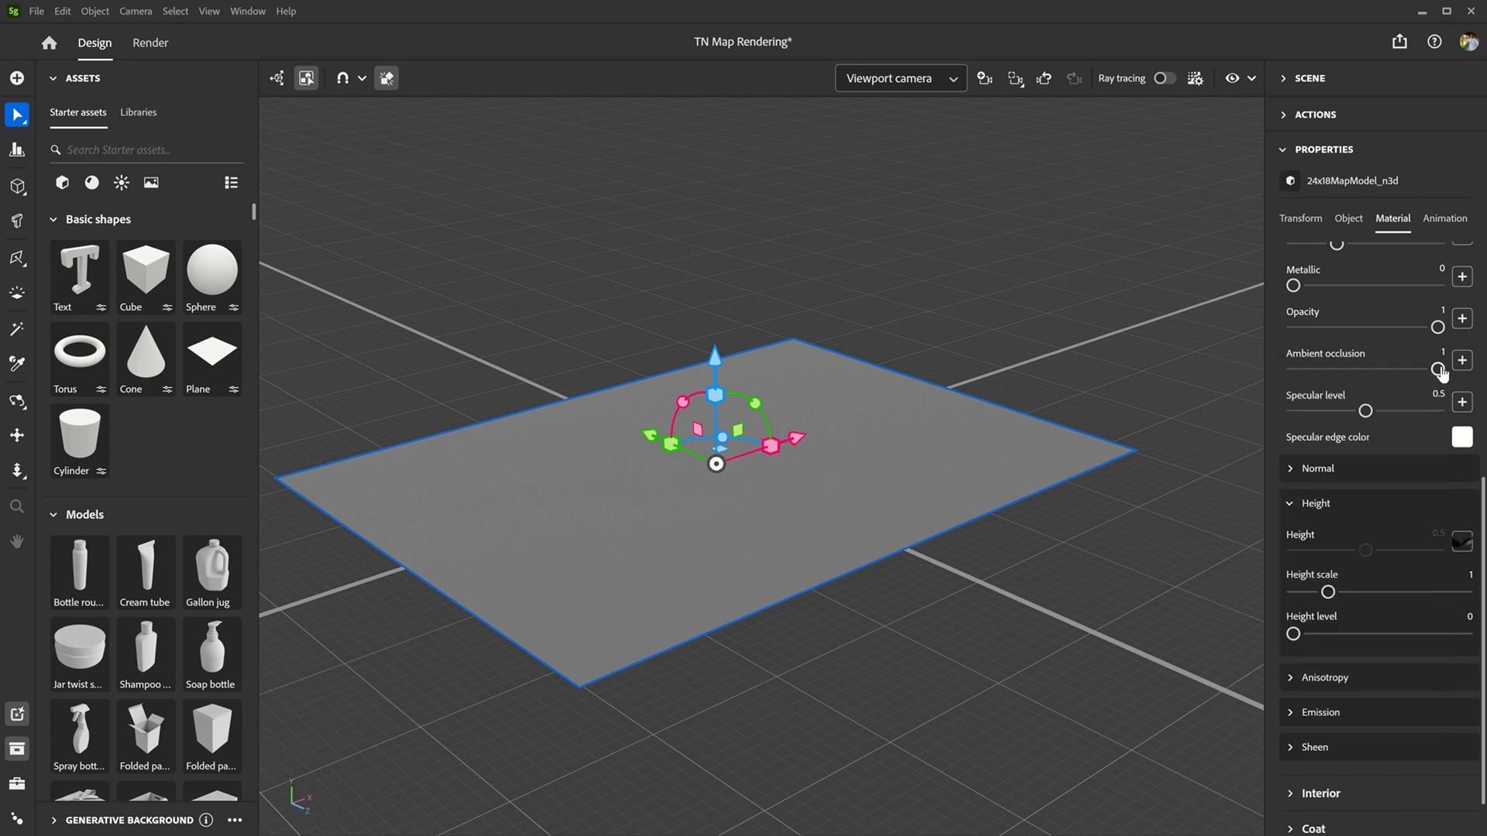
Step: Enable displacement on the map model
{"action": "left_click", "coordinate": [1349, 221]}
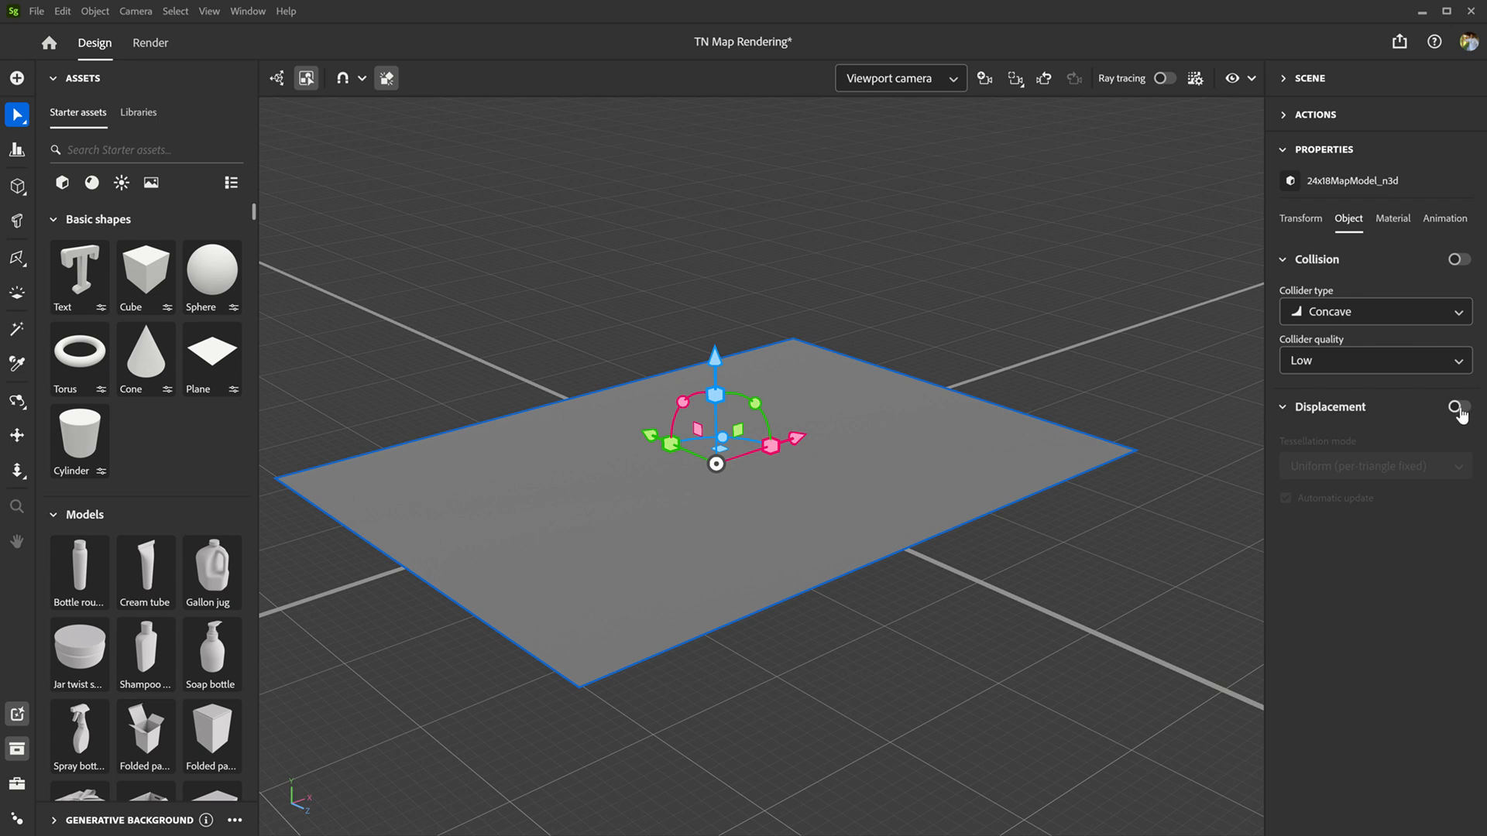
{"action": "left_click", "coordinate": [1459, 408]}
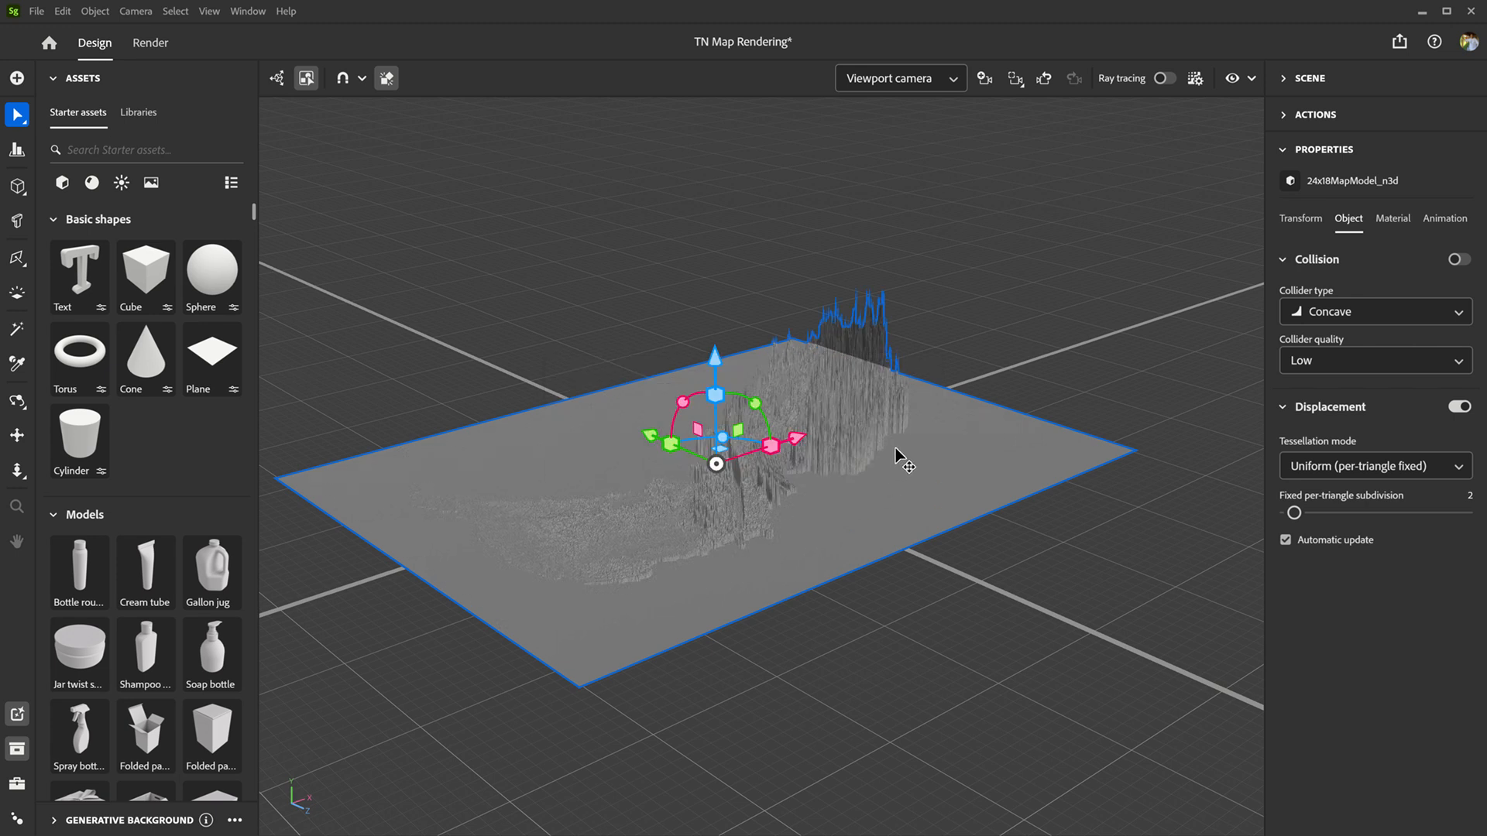
{"action": "mouse_move", "coordinate": [902, 458]}
{"action": "left_mouse_down", "text": "alt"}
{"action": "mouse_move", "coordinate": [736, 619]}
{"action": "mouse_move", "coordinate": [663, 637]}
{"action": "mouse_move", "coordinate": [579, 548]}
{"action": "mouse_move", "coordinate": [514, 428]}
{"action": "mouse_move", "coordinate": [450, 404]}
{"action": "mouse_move", "coordinate": [453, 457]}
{"action": "mouse_move", "coordinate": [518, 468]}
{"action": "mouse_move", "coordinate": [597, 524]}
{"action": "mouse_move", "coordinate": [757, 601]}
{"action": "mouse_move", "coordinate": [816, 611]}
{"action": "mouse_move", "coordinate": [863, 607]}
{"action": "mouse_move", "coordinate": [906, 565]}
{"action": "mouse_move", "coordinate": [921, 450]}
{"action": "left_mouse_up", "text": "alt"}
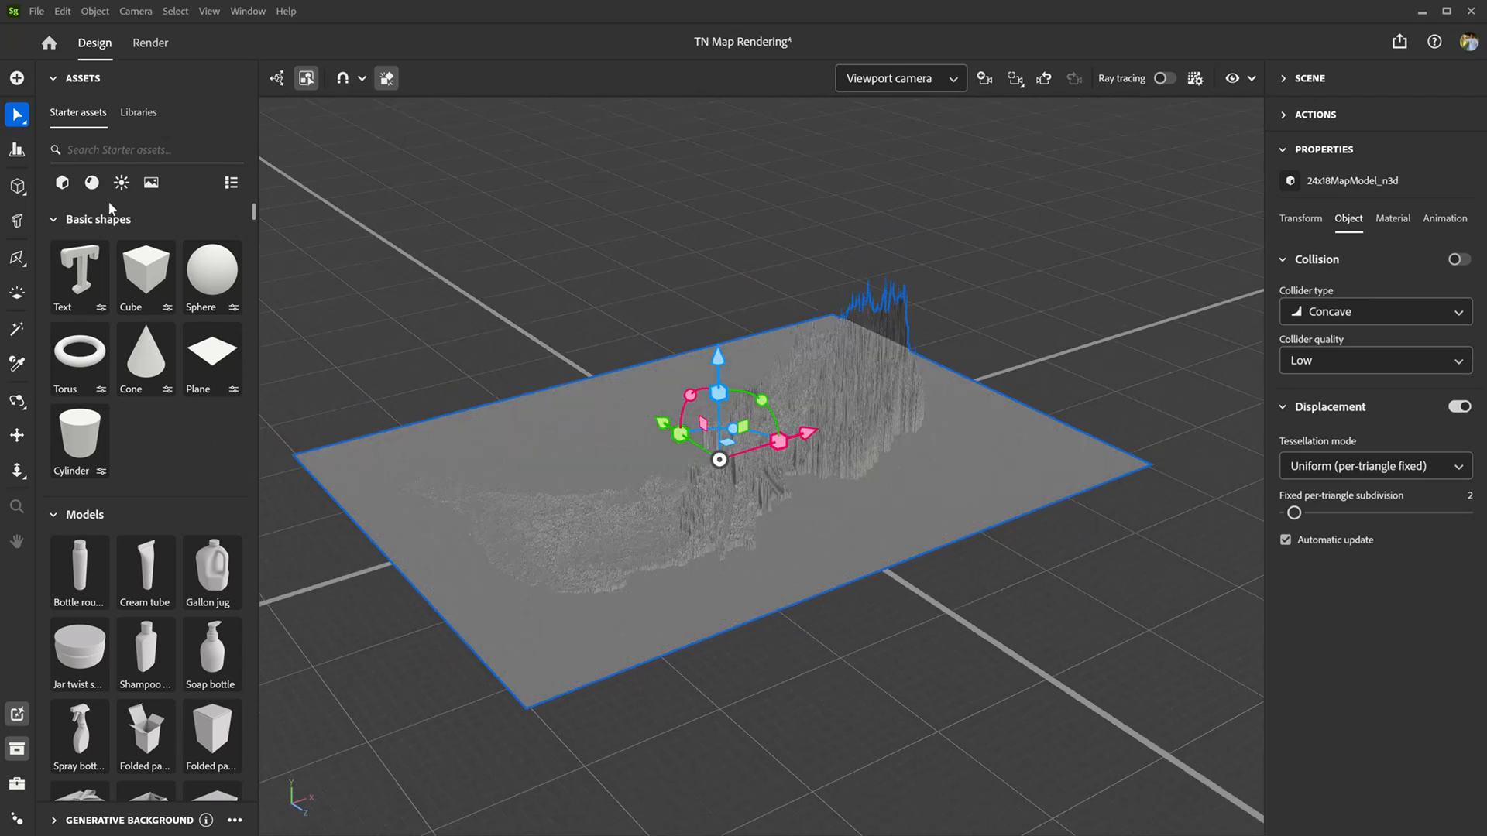
Step: Light the scene with the "Terrace near the g..." environment light from the starter assets
{"action": "left_click", "coordinate": [122, 184]}
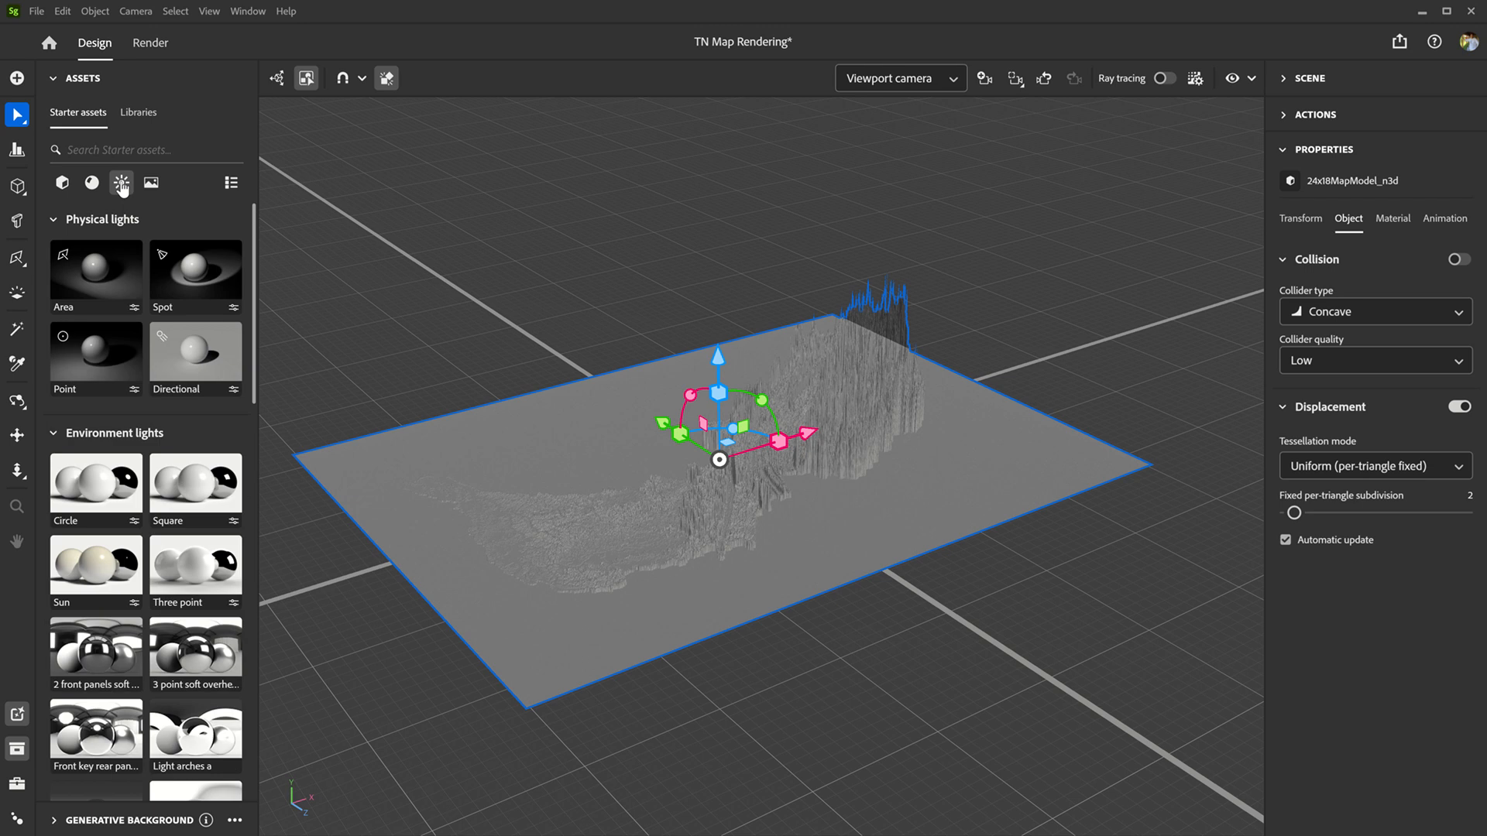
{"action": "scroll", "coordinate": [133, 453], "scroll_direction": "down", "scroll_amount": 15}
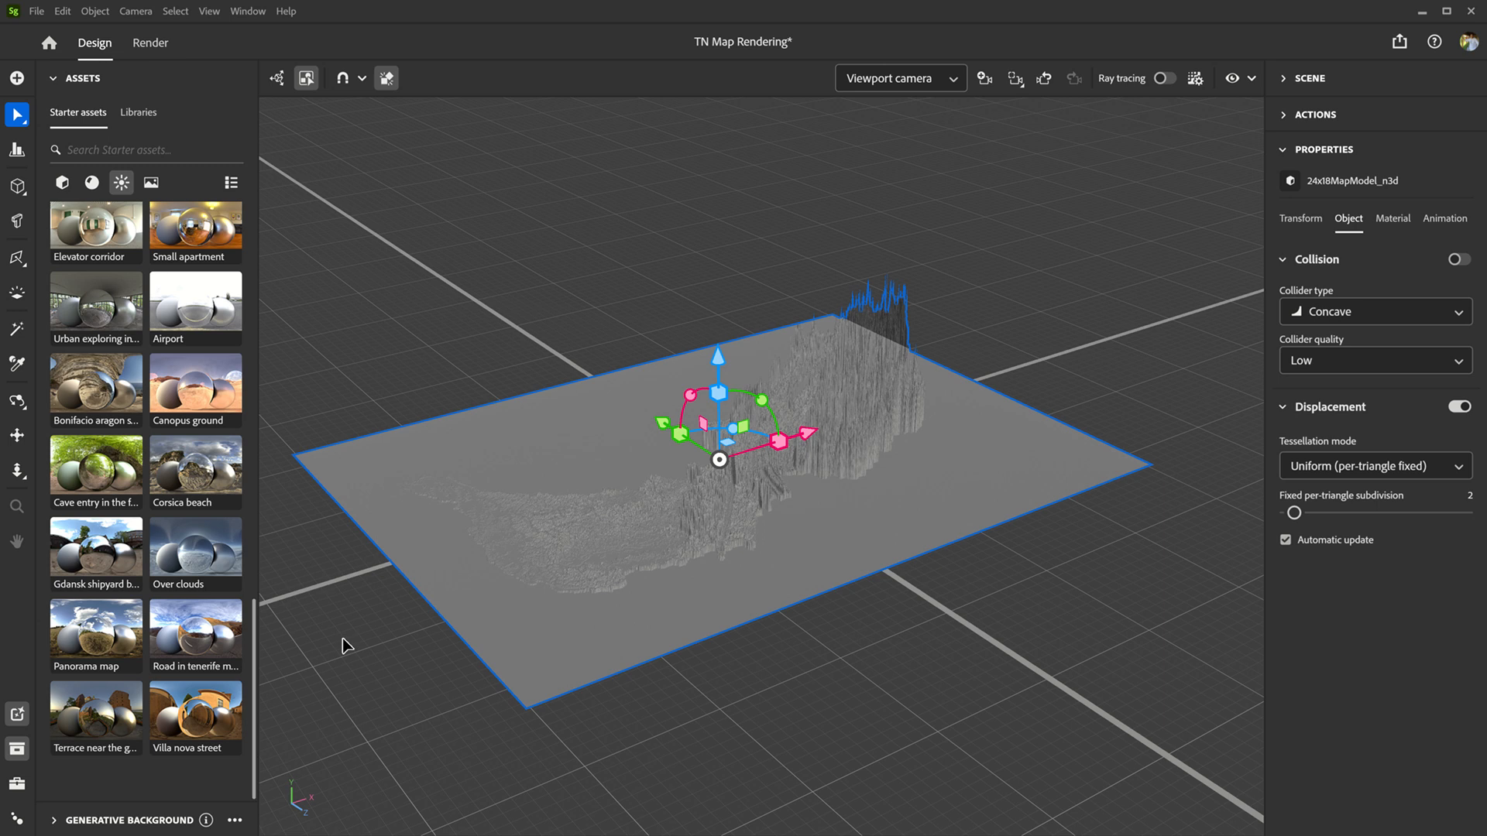
{"action": "left_click", "coordinate": [92, 729]}
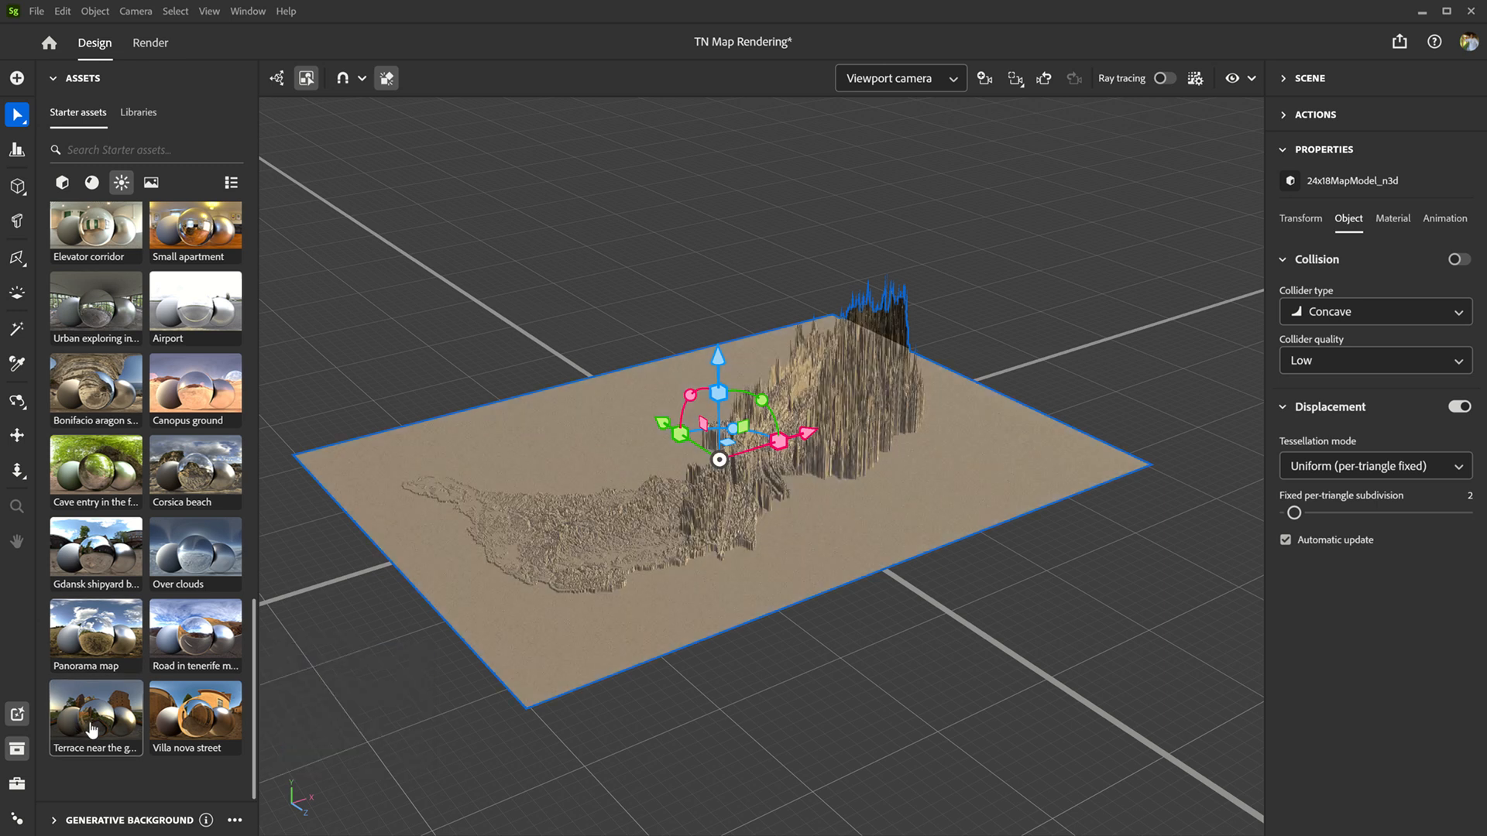
Step: Examine the displaced terrain on the map model from above and from a low, close angle
{"action": "left_click_drag", "start_coordinate": [904, 431], "coordinate": [863, 514], "text": "alt"}
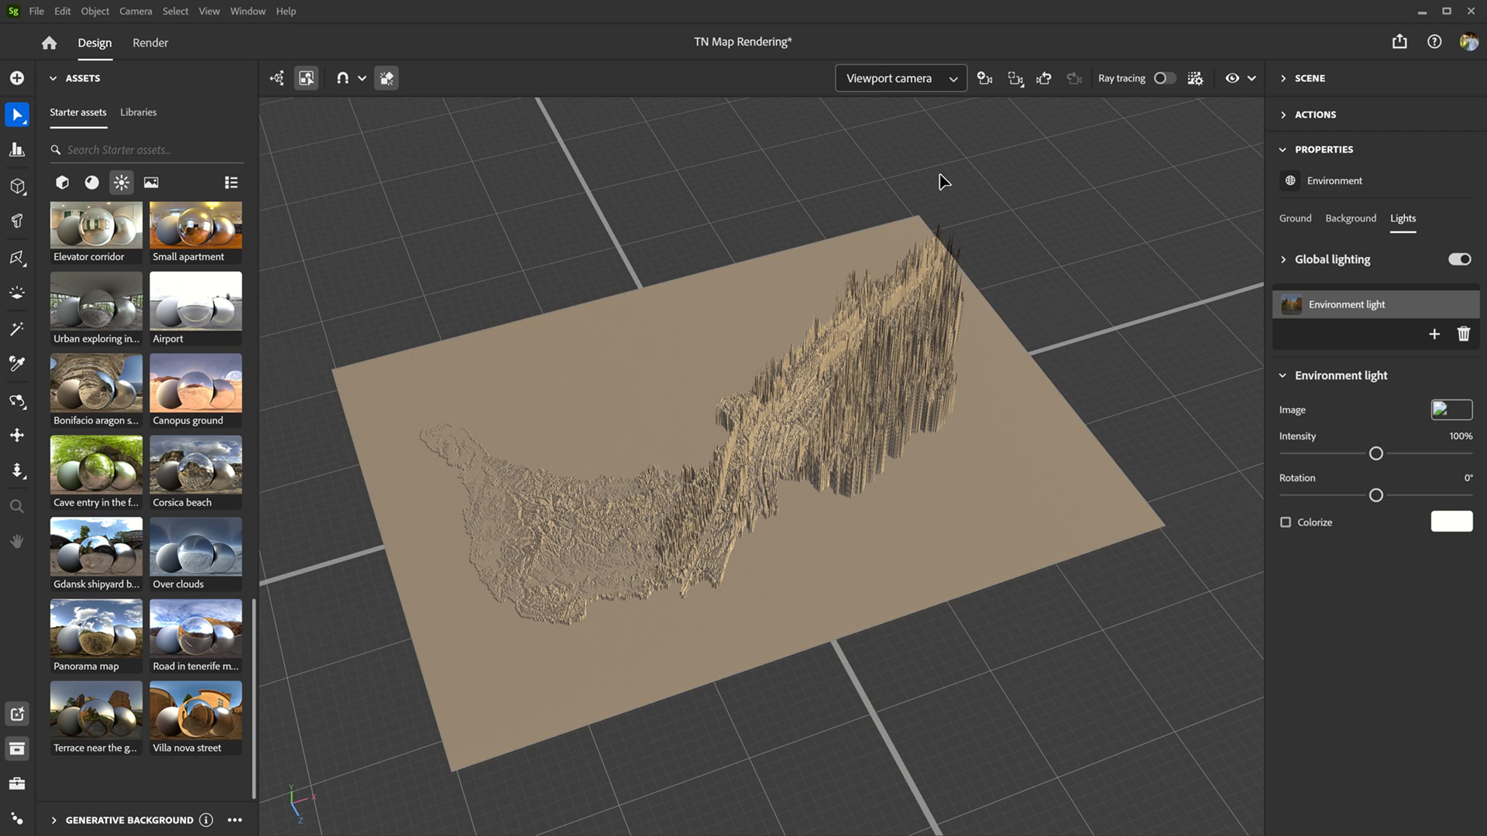
{"action": "left_click", "coordinate": [933, 479]}
{"action": "left_click_drag", "start_coordinate": [541, 551], "coordinate": [963, 416], "text": "alt"}
{"action": "scroll", "coordinate": [855, 625], "scroll_direction": "up", "scroll_amount": 5}
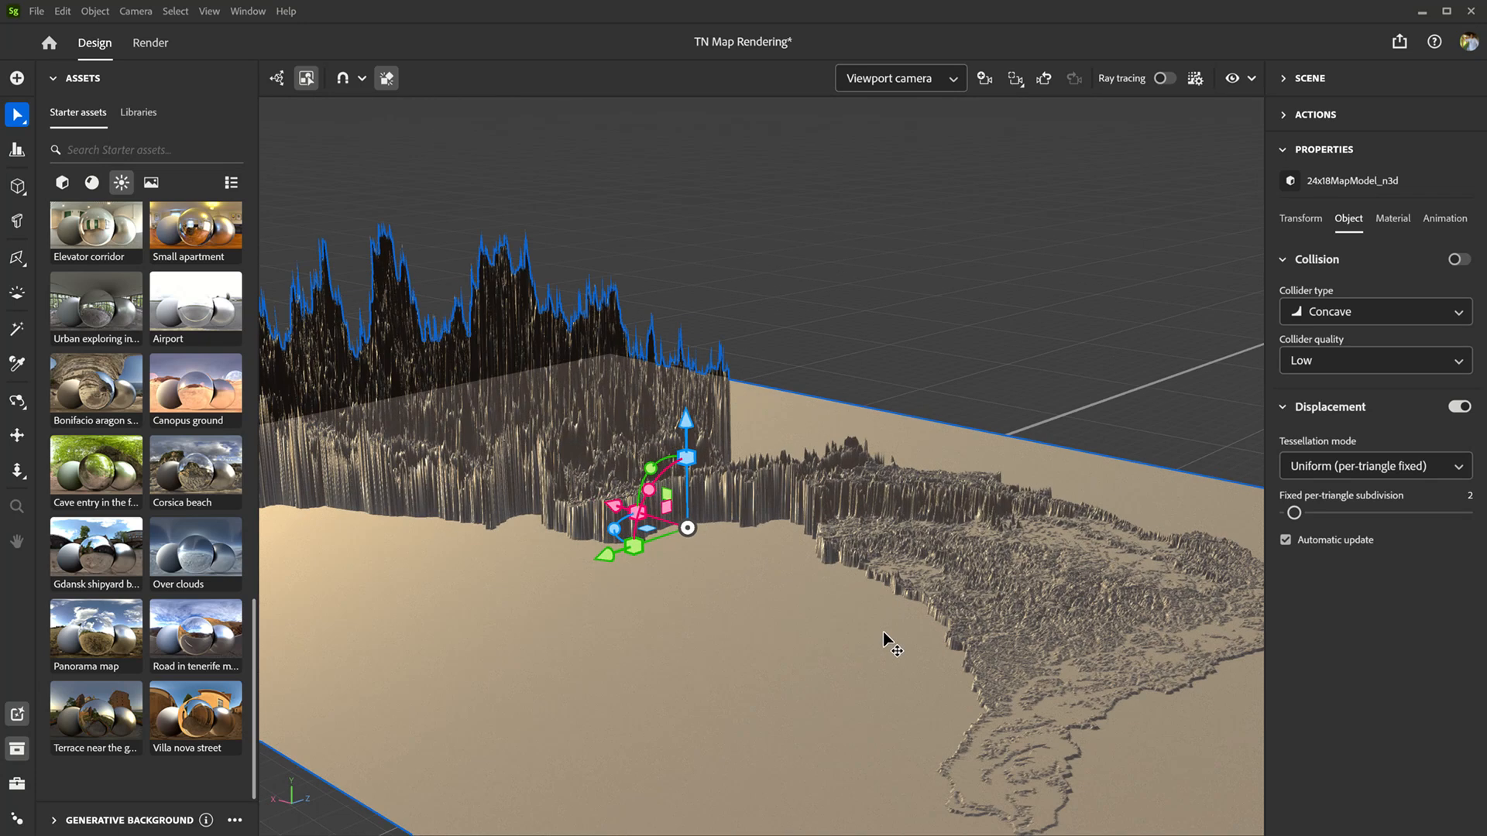
{"action": "scroll", "coordinate": [849, 532], "scroll_direction": "down", "scroll_amount": 5}
{"action": "scroll", "coordinate": [875, 604], "scroll_direction": "up", "scroll_amount": 2}
{"action": "scroll", "coordinate": [903, 687], "scroll_direction": "up", "scroll_amount": 3}
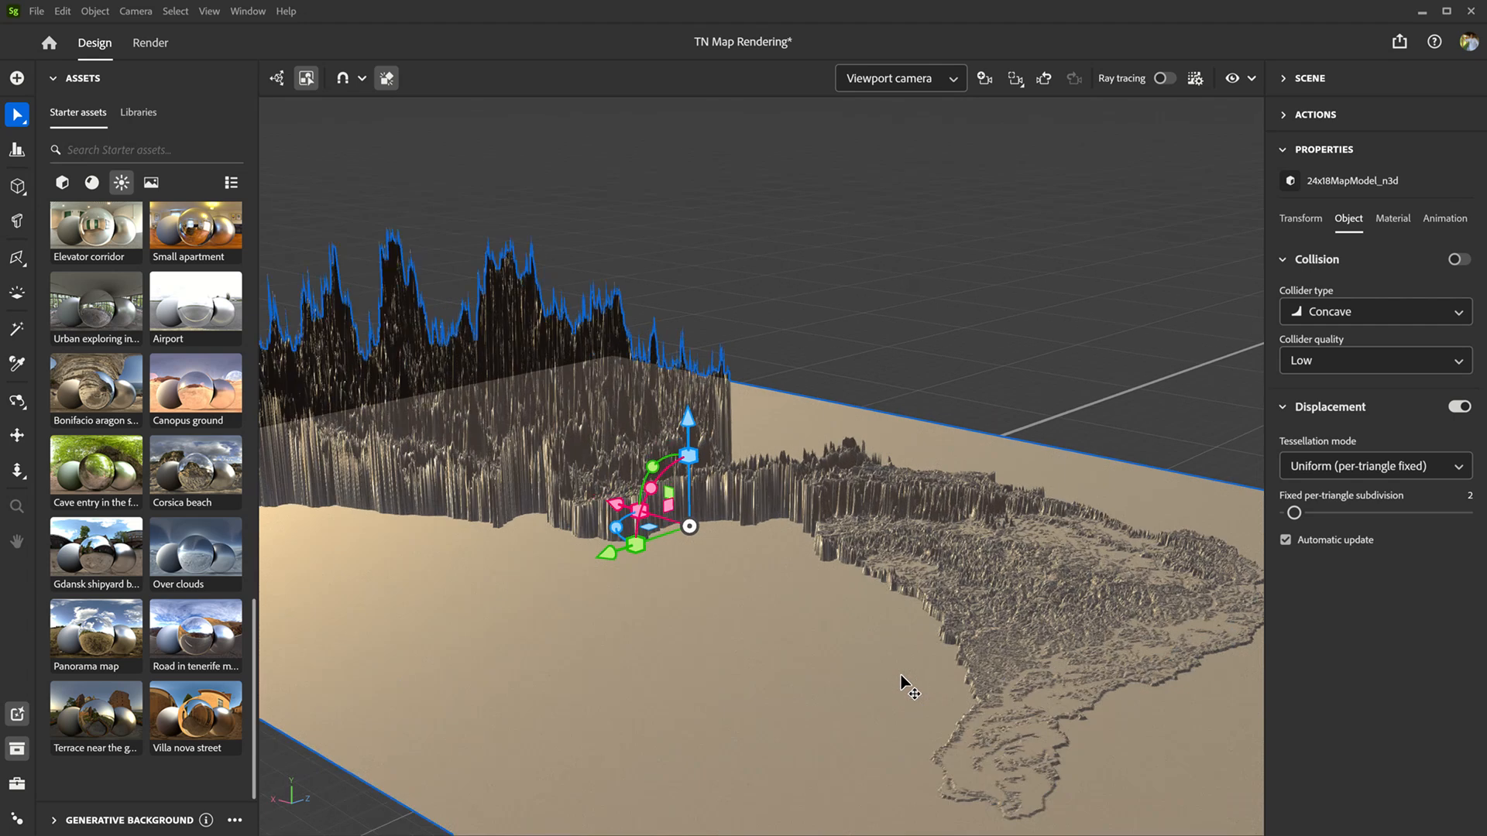
Step: Examine the low-relief end of the displaced watershed and its coastline-like edge from several distances and angles
{"action": "left_click_drag", "start_coordinate": [960, 706], "coordinate": [945, 773], "text": "alt"}
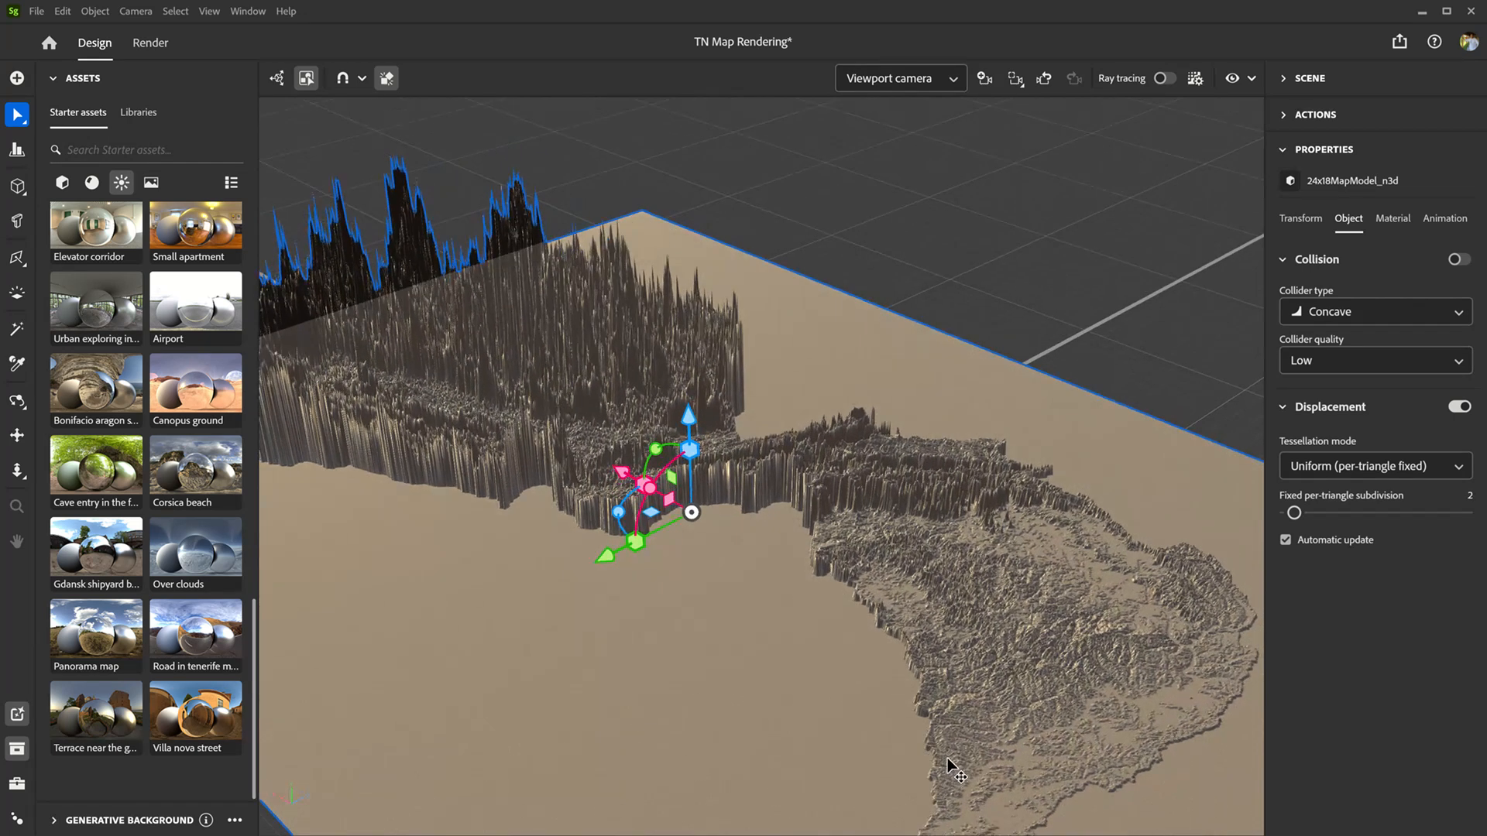
{"action": "right_click_drag", "start_coordinate": [949, 755], "coordinate": [939, 548]}
{"action": "scroll", "coordinate": [940, 548], "scroll_direction": "down", "scroll_amount": 3}
{"action": "middle_click_drag", "start_coordinate": [942, 573], "coordinate": [950, 462]}
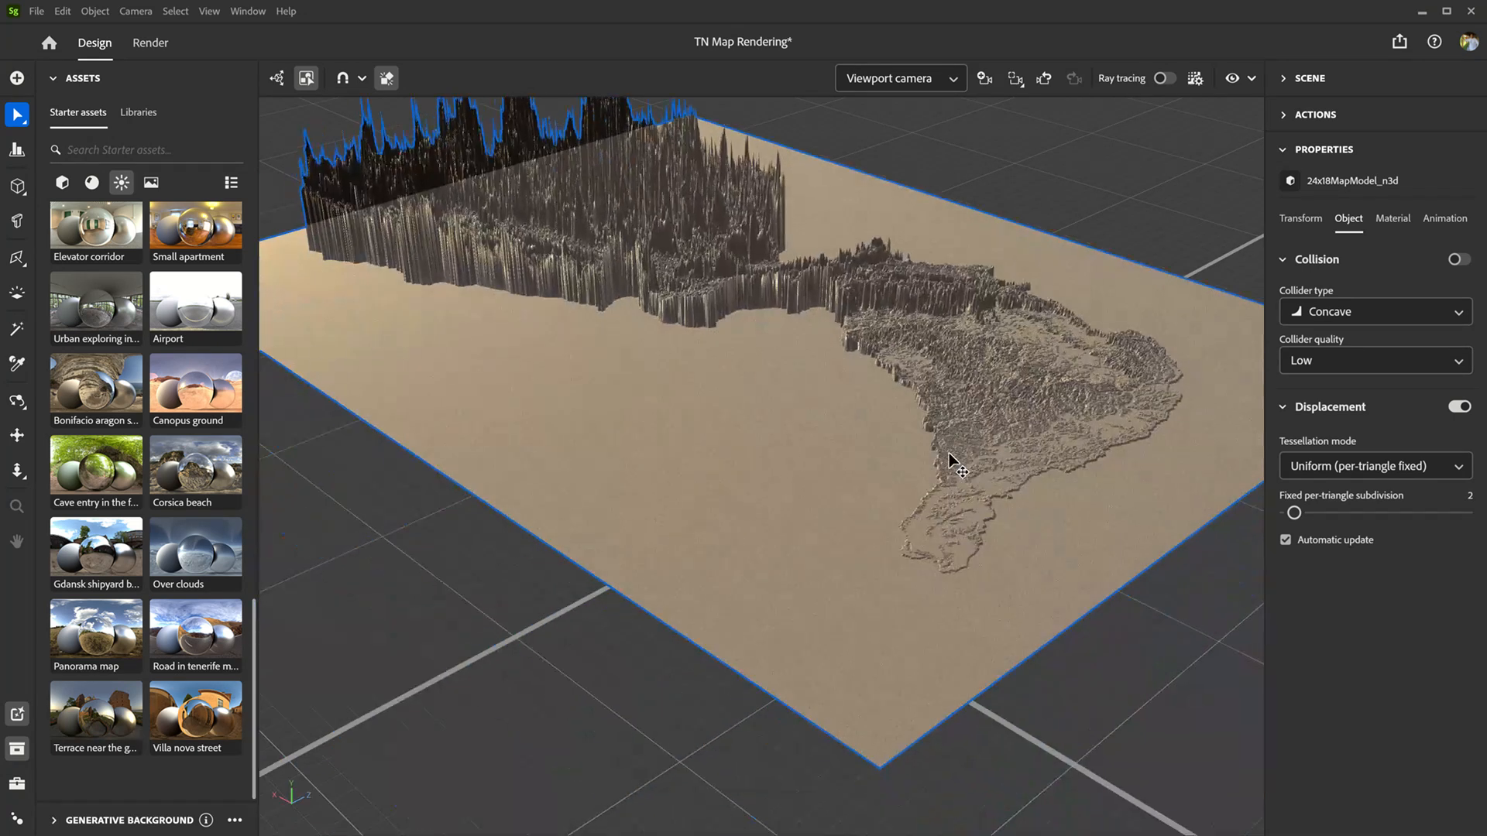
{"action": "scroll", "coordinate": [952, 576], "scroll_direction": "up", "scroll_amount": 3}
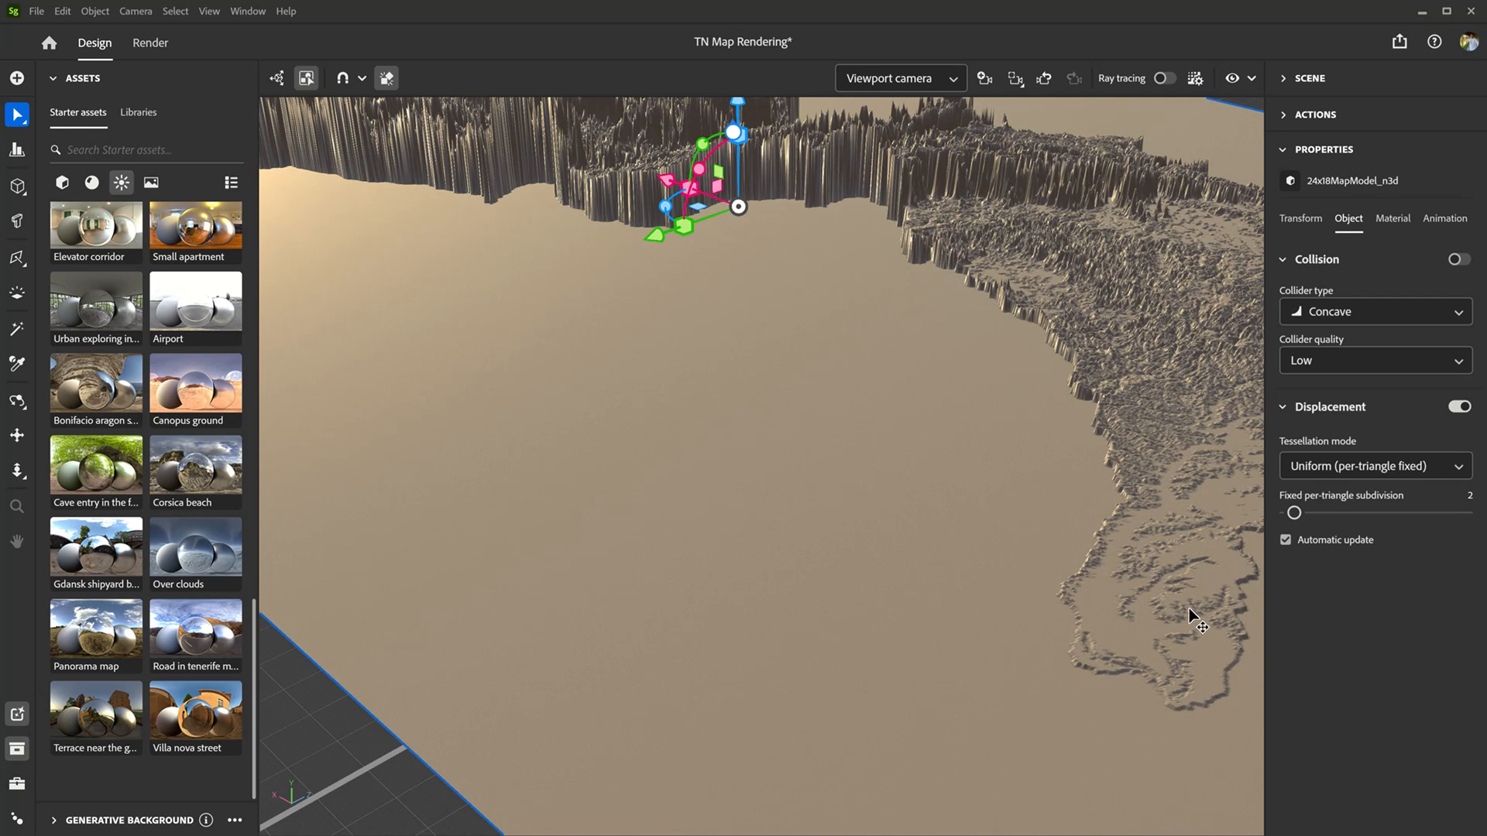
{"action": "right_click_drag", "start_coordinate": [1187, 609], "coordinate": [1115, 572]}
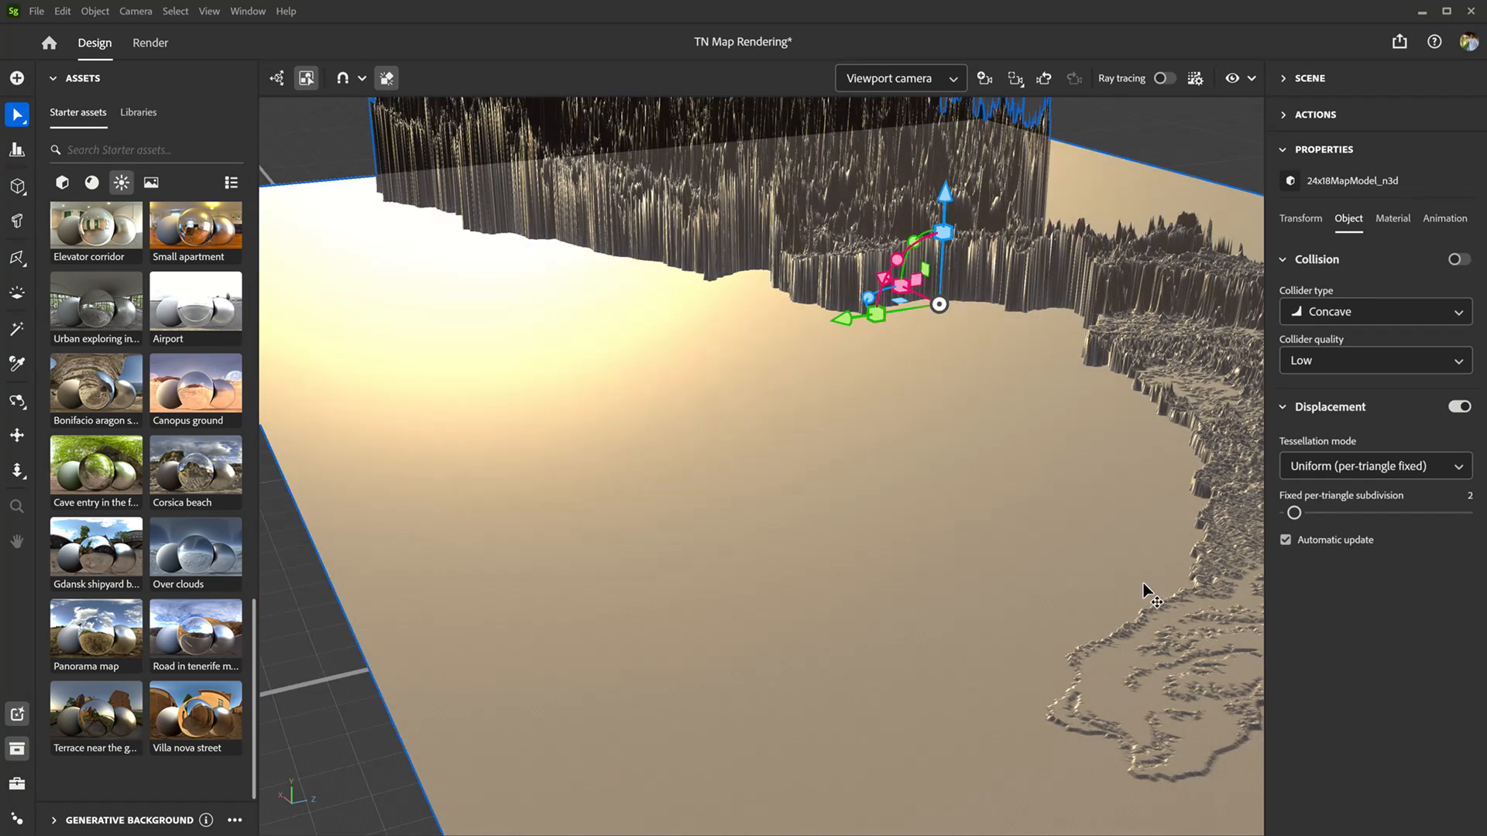
{"action": "left_click_drag", "start_coordinate": [1147, 587], "coordinate": [857, 514]}
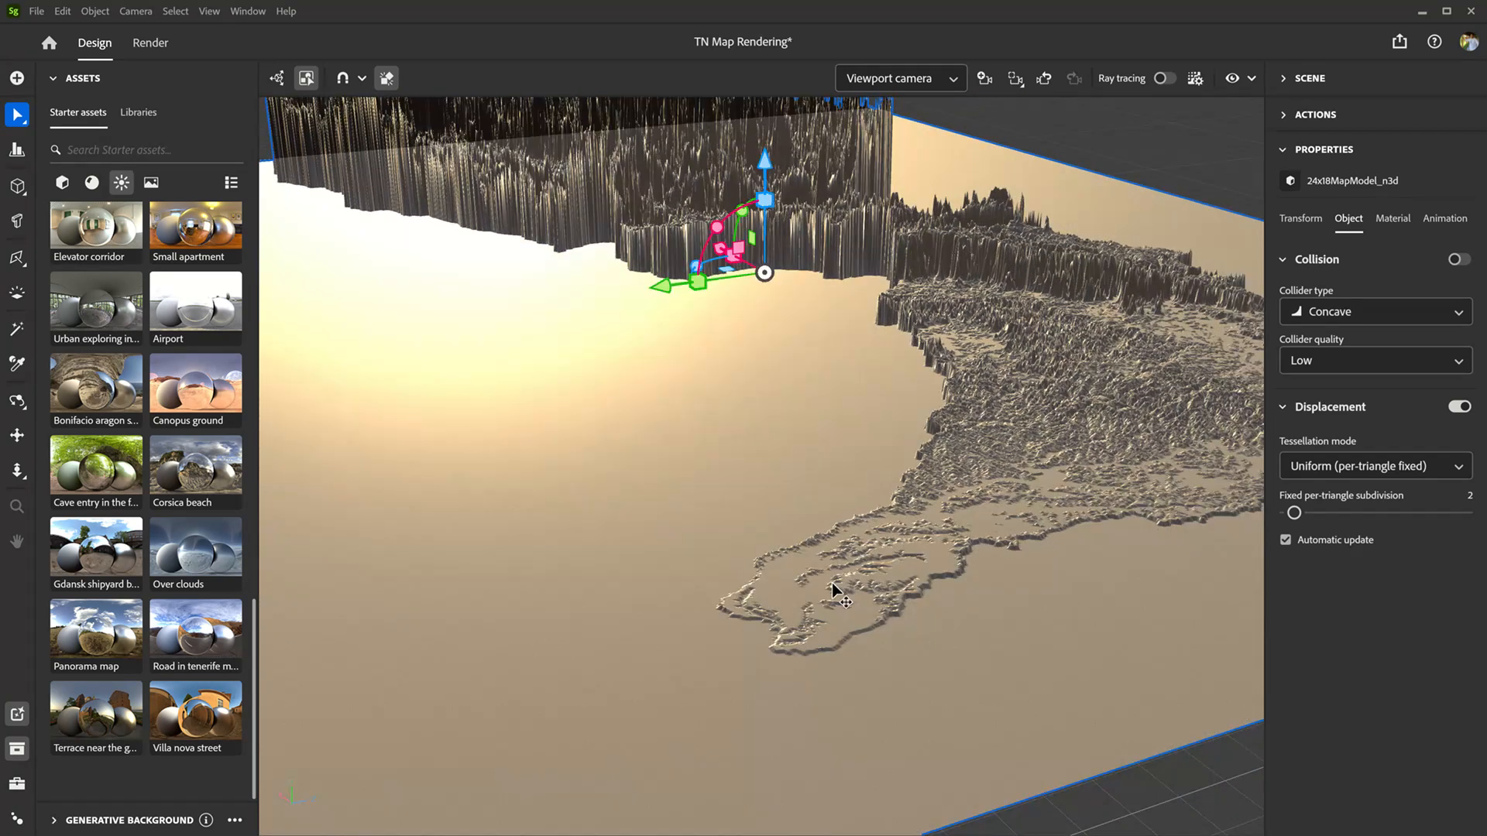
{"action": "left_click_drag", "start_coordinate": [827, 651], "coordinate": [781, 591]}
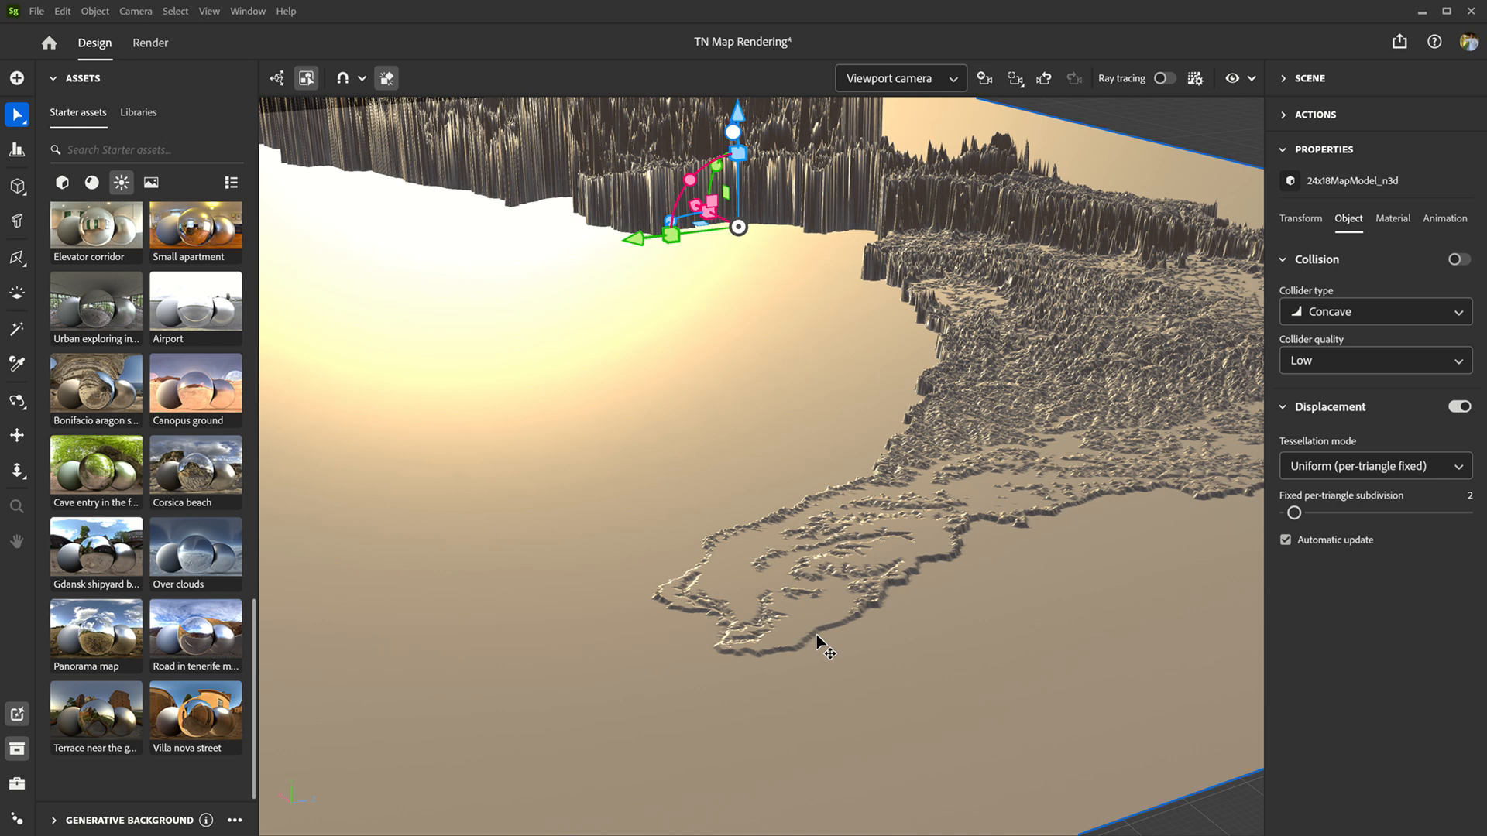
Step: Set the normal scale of the map model's default_material to 0.28
{"action": "left_click", "coordinate": [1405, 232]}
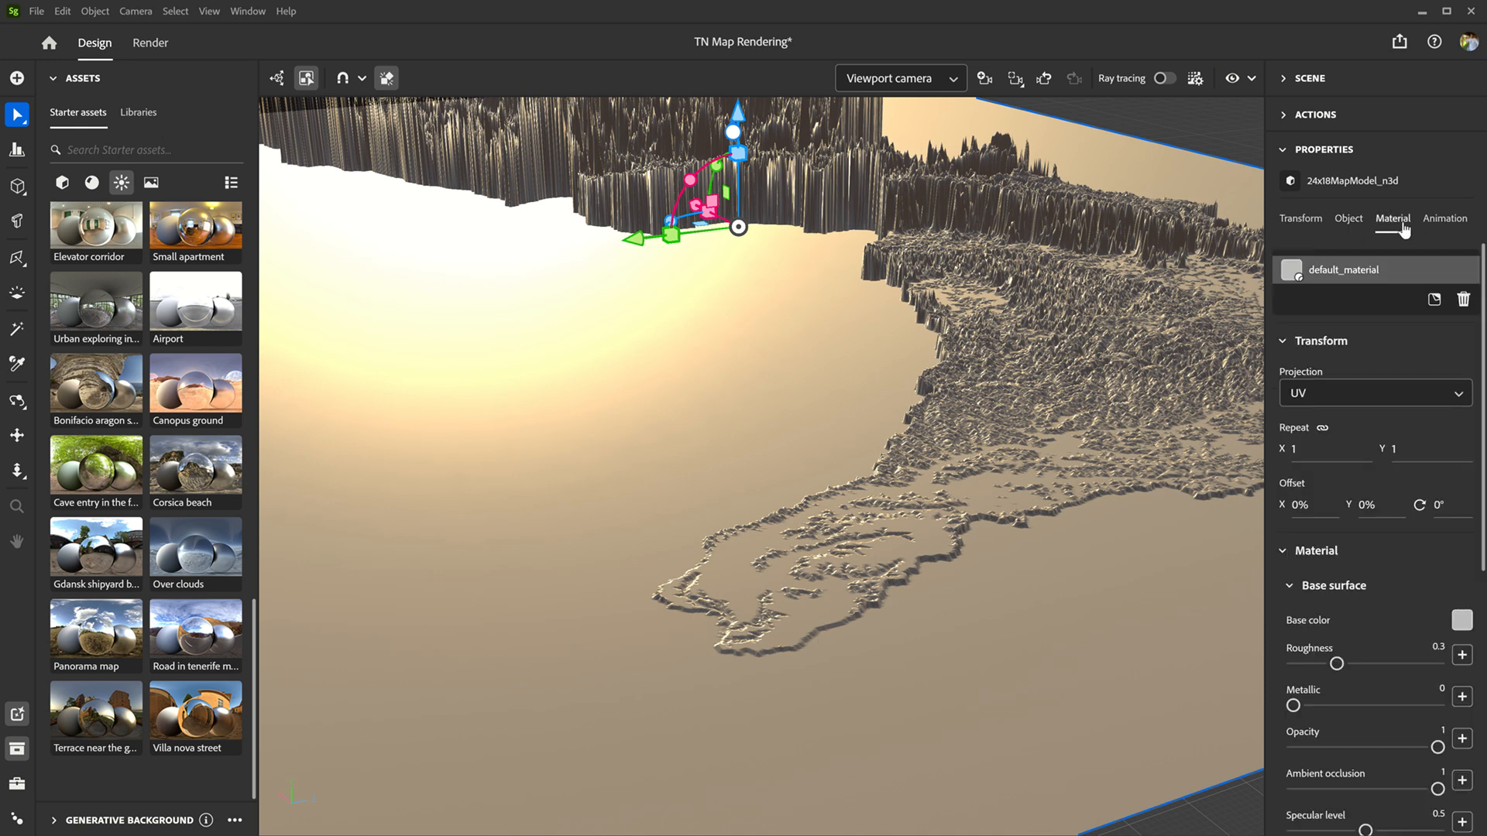
{"action": "scroll", "coordinate": [1386, 560], "scroll_direction": "down", "scroll_amount": 5}
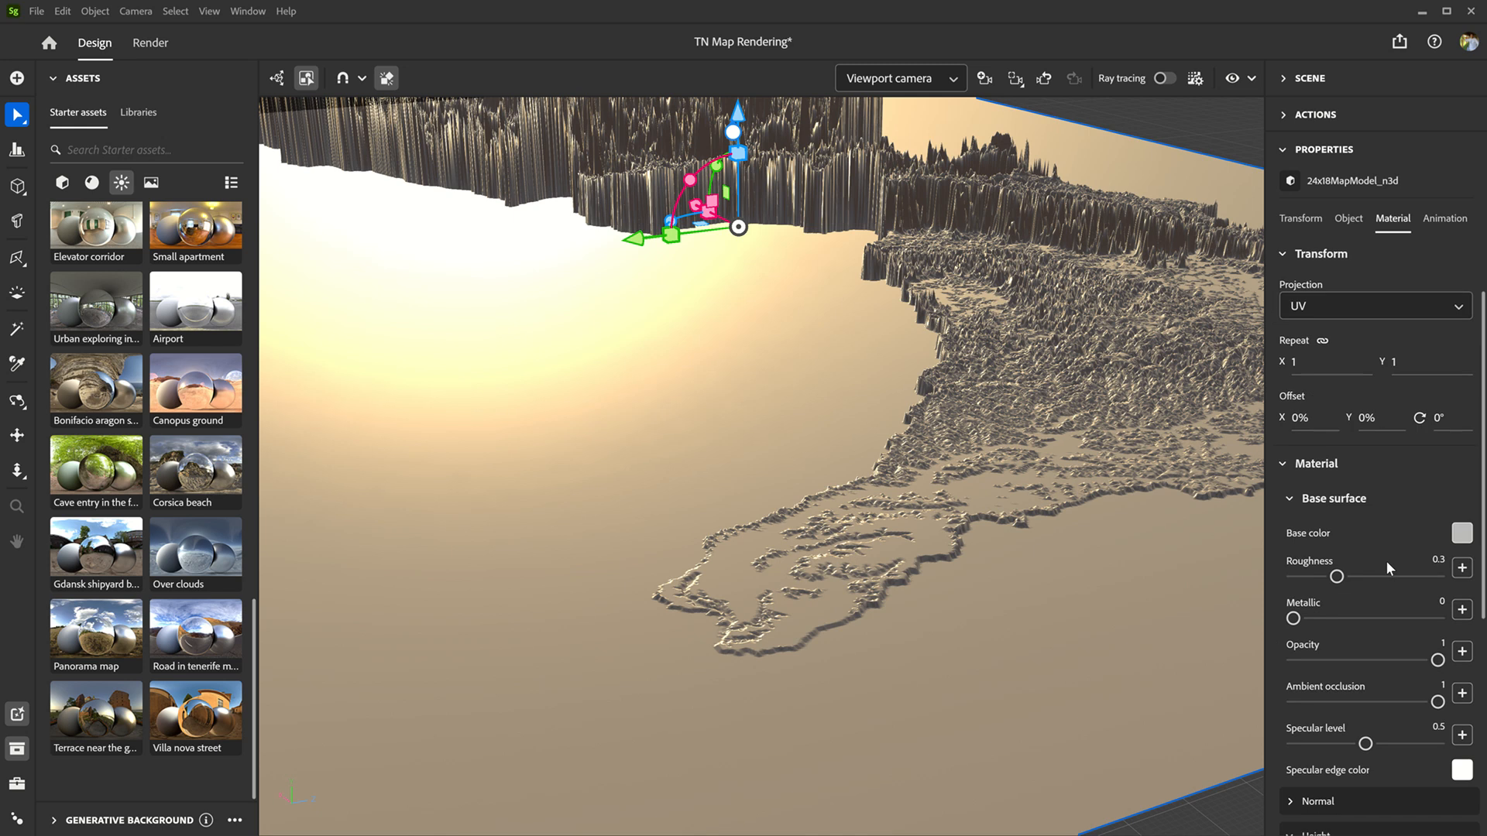
{"action": "scroll", "coordinate": [1386, 560], "scroll_direction": "up", "scroll_amount": 1}
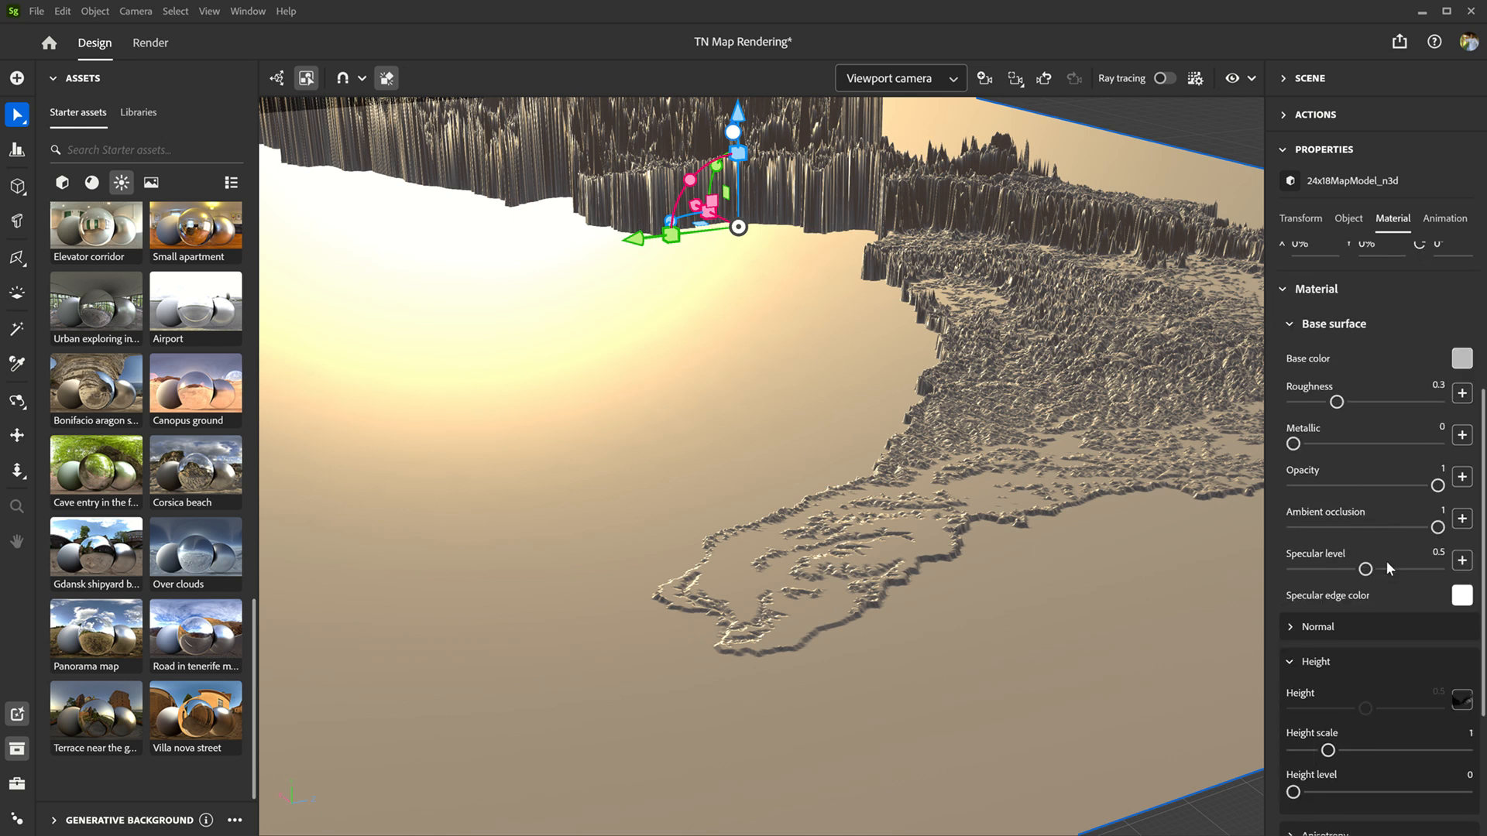
{"action": "scroll", "coordinate": [1386, 560], "scroll_direction": "down", "scroll_amount": 3}
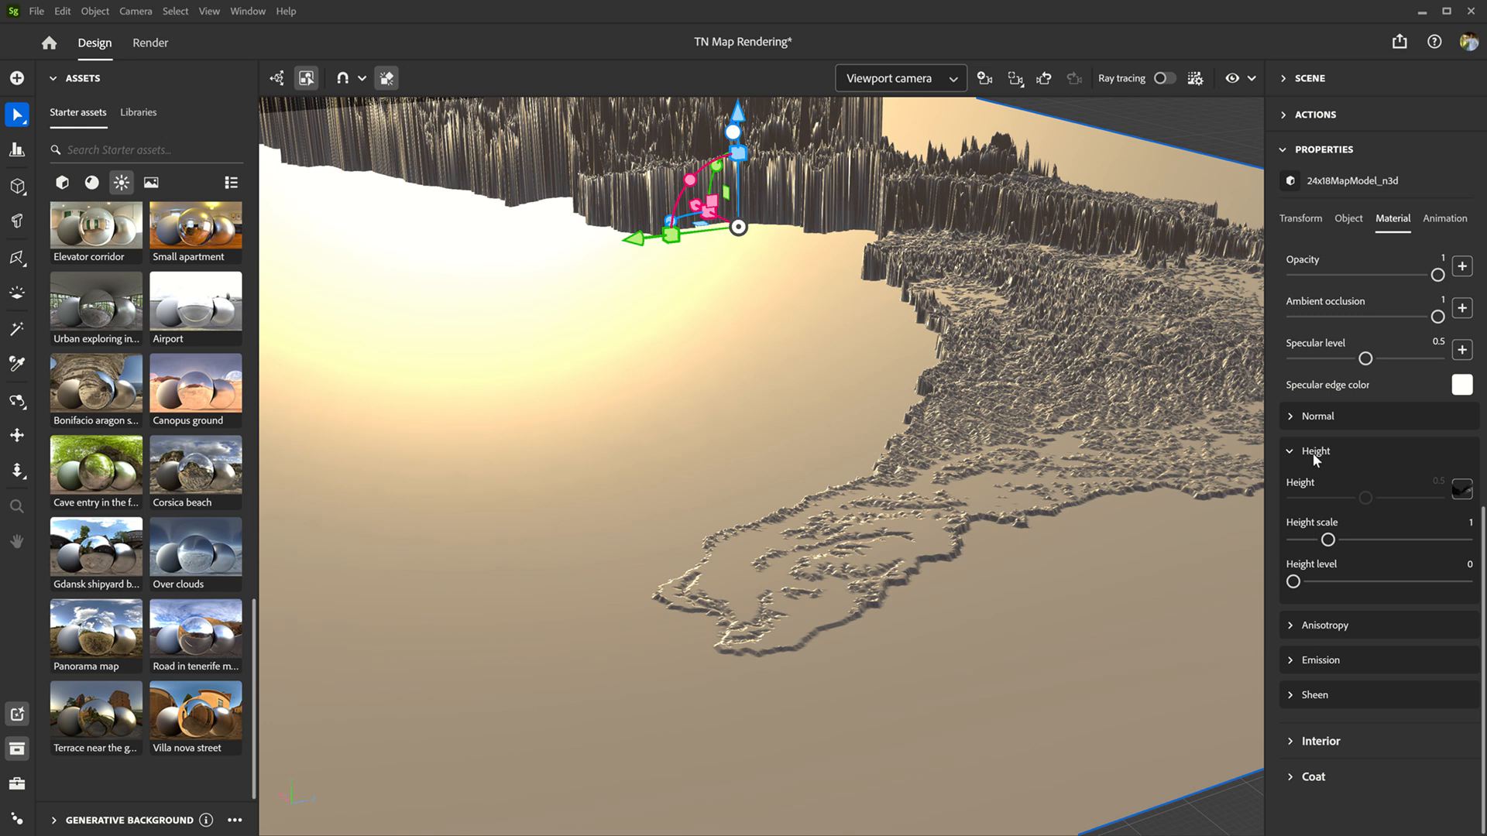
{"action": "left_click", "coordinate": [1291, 418]}
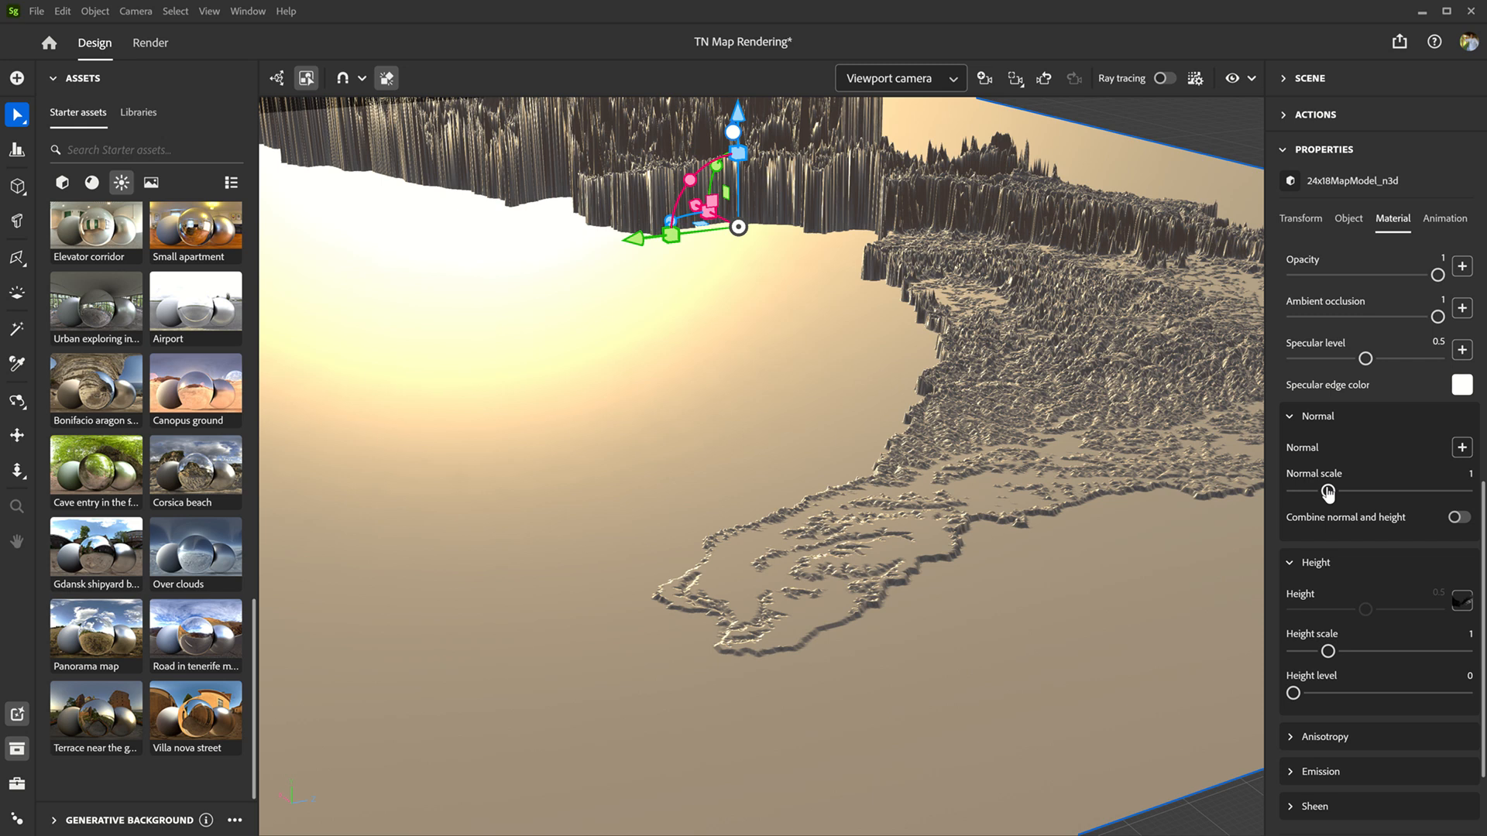
{"action": "left_click_drag", "start_coordinate": [1327, 492], "coordinate": [1302, 490]}
Step: Load normal map.png from the TN Rendering folder as the material's normal texture
{"action": "left_click", "coordinate": [1462, 449]}
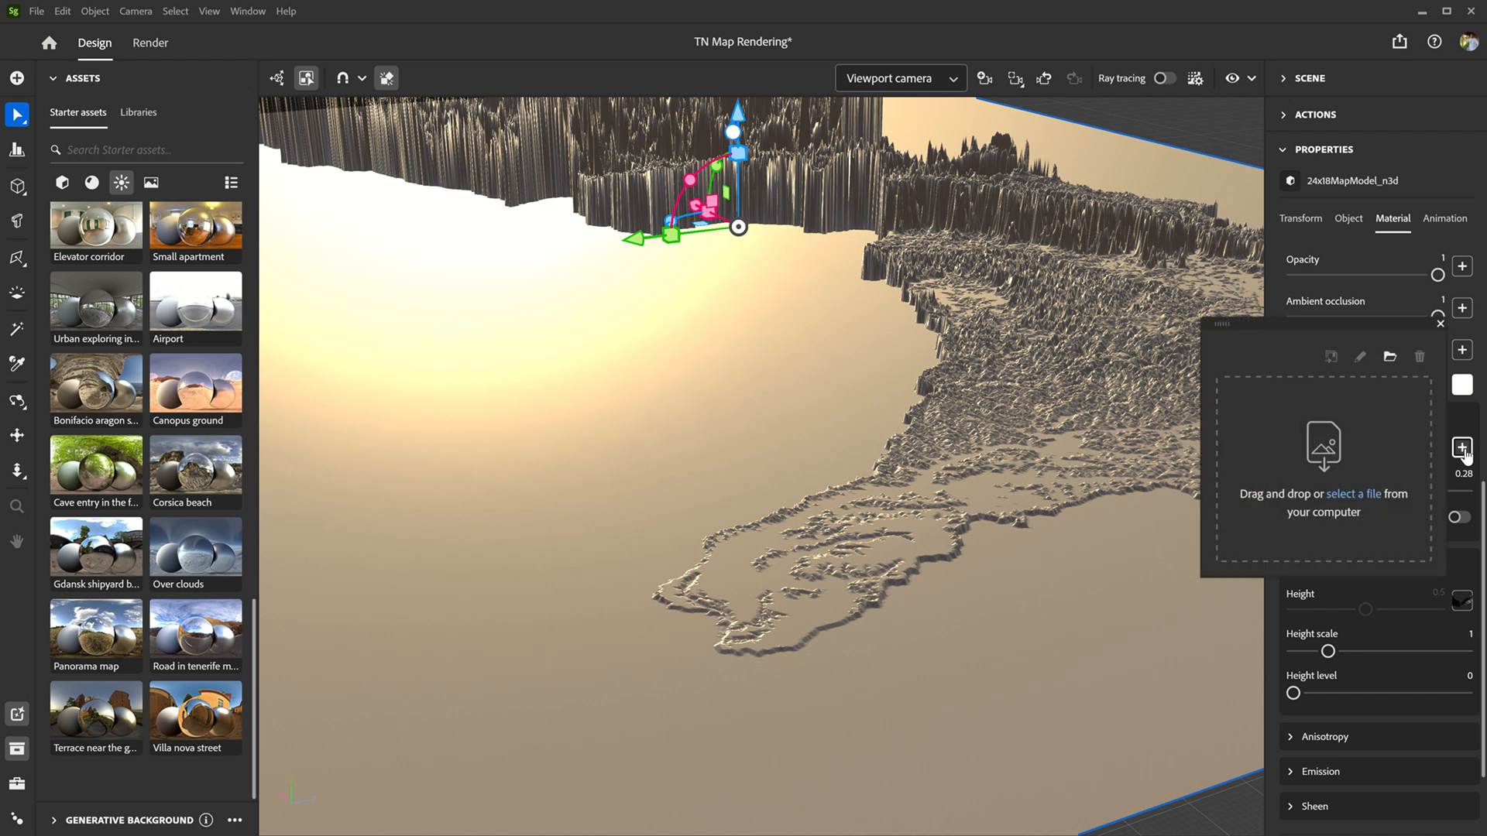
{"action": "left_click", "coordinate": [1361, 501]}
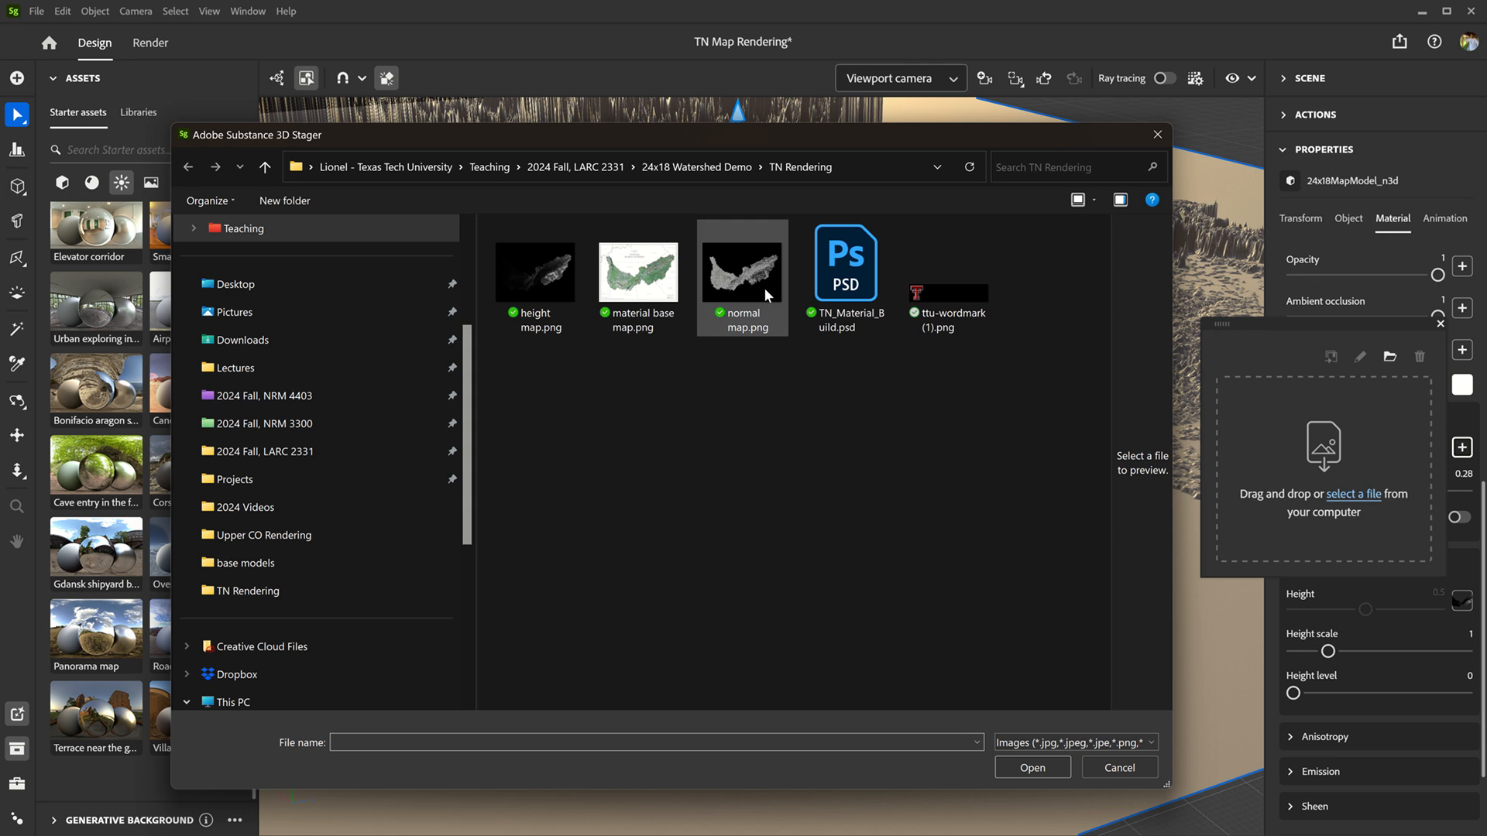
{"action": "left_click", "coordinate": [741, 275]}
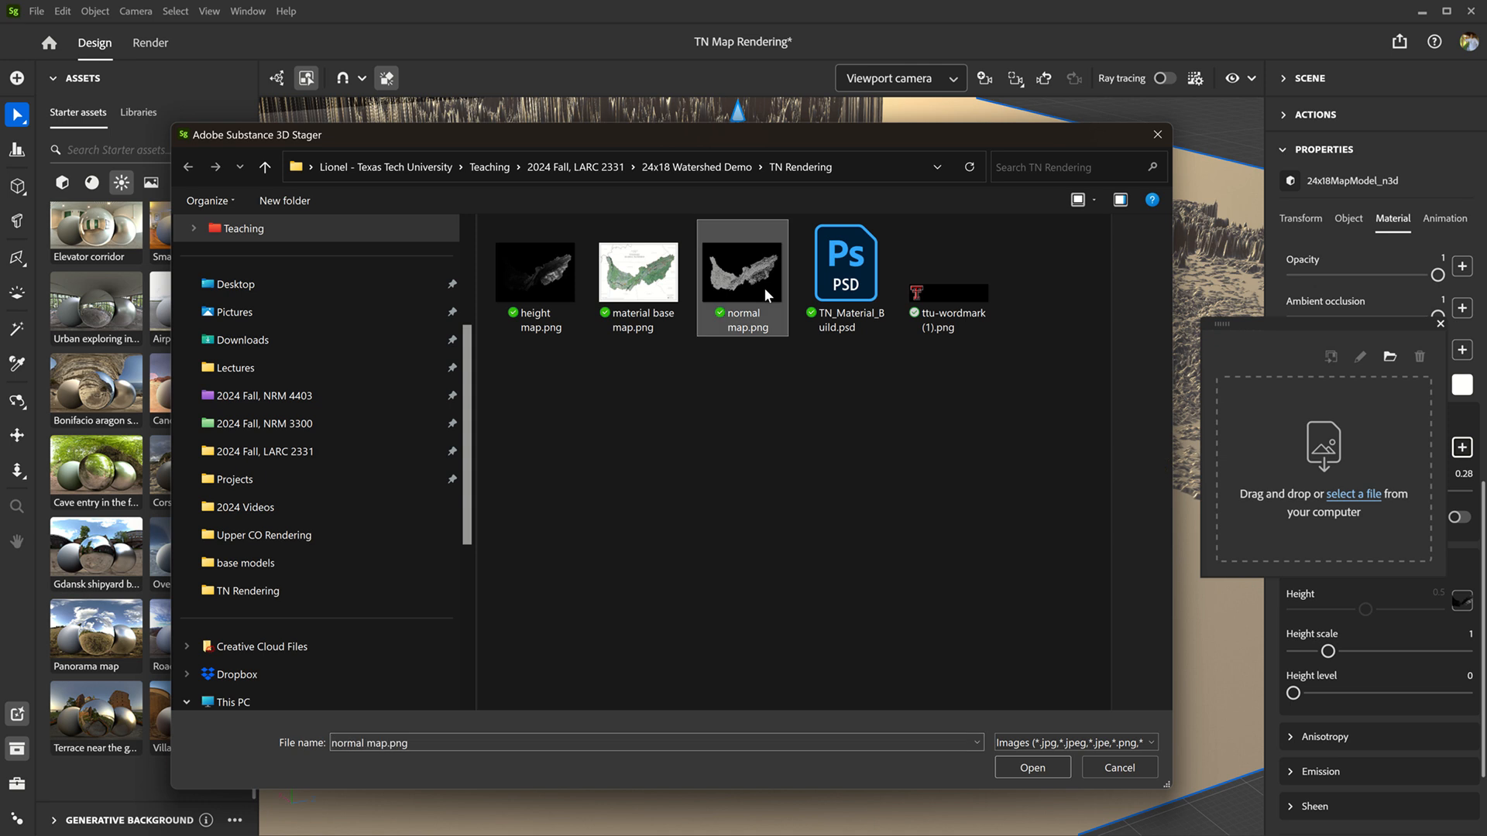
{"action": "left_click", "coordinate": [1038, 763]}
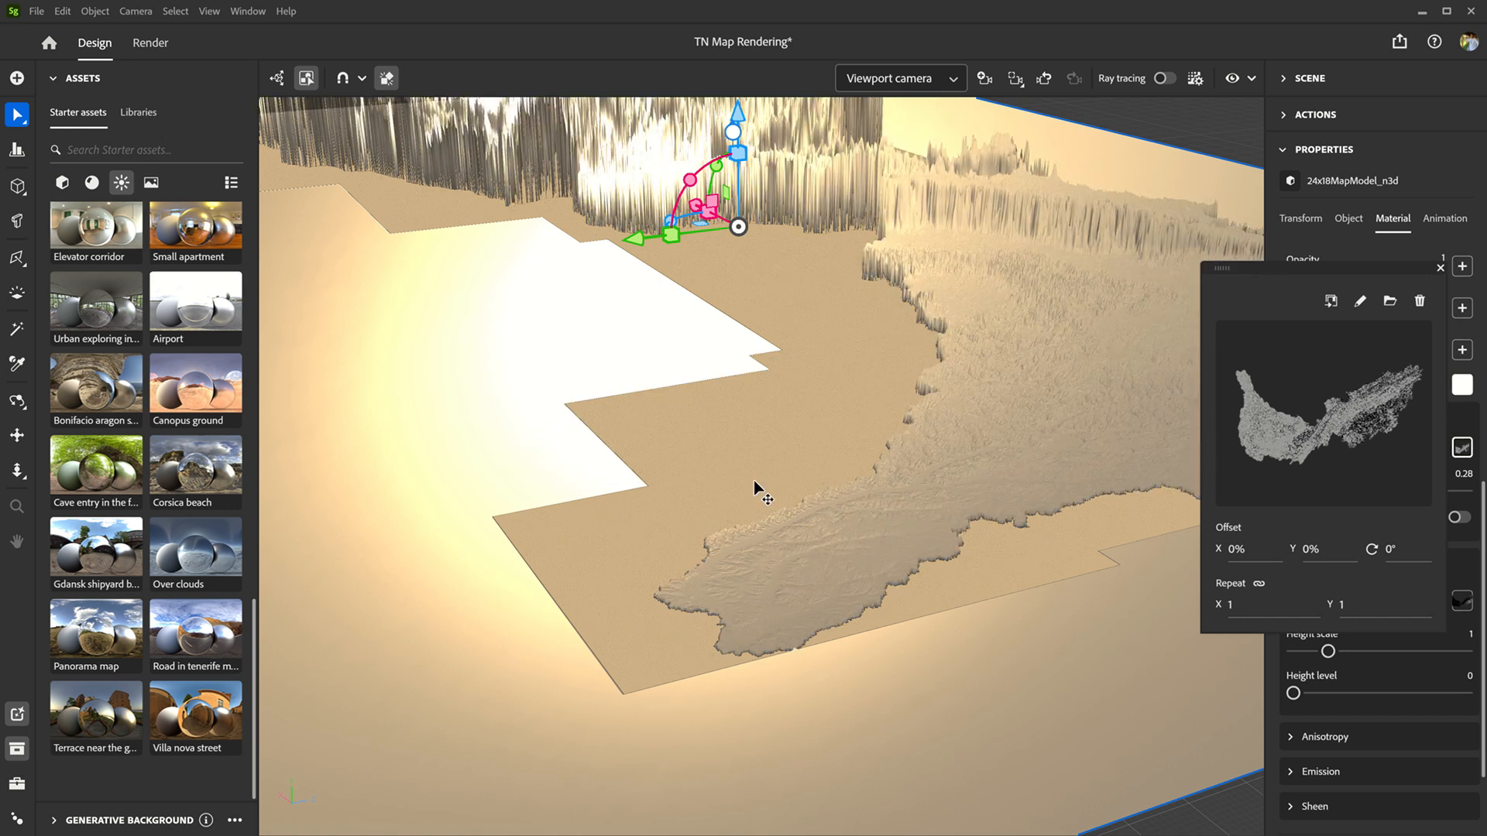
Step: Inspect the surface shading on the terrain and enable combining normal and height for the material
{"action": "scroll", "coordinate": [765, 425], "scroll_direction": "down", "scroll_amount": 2}
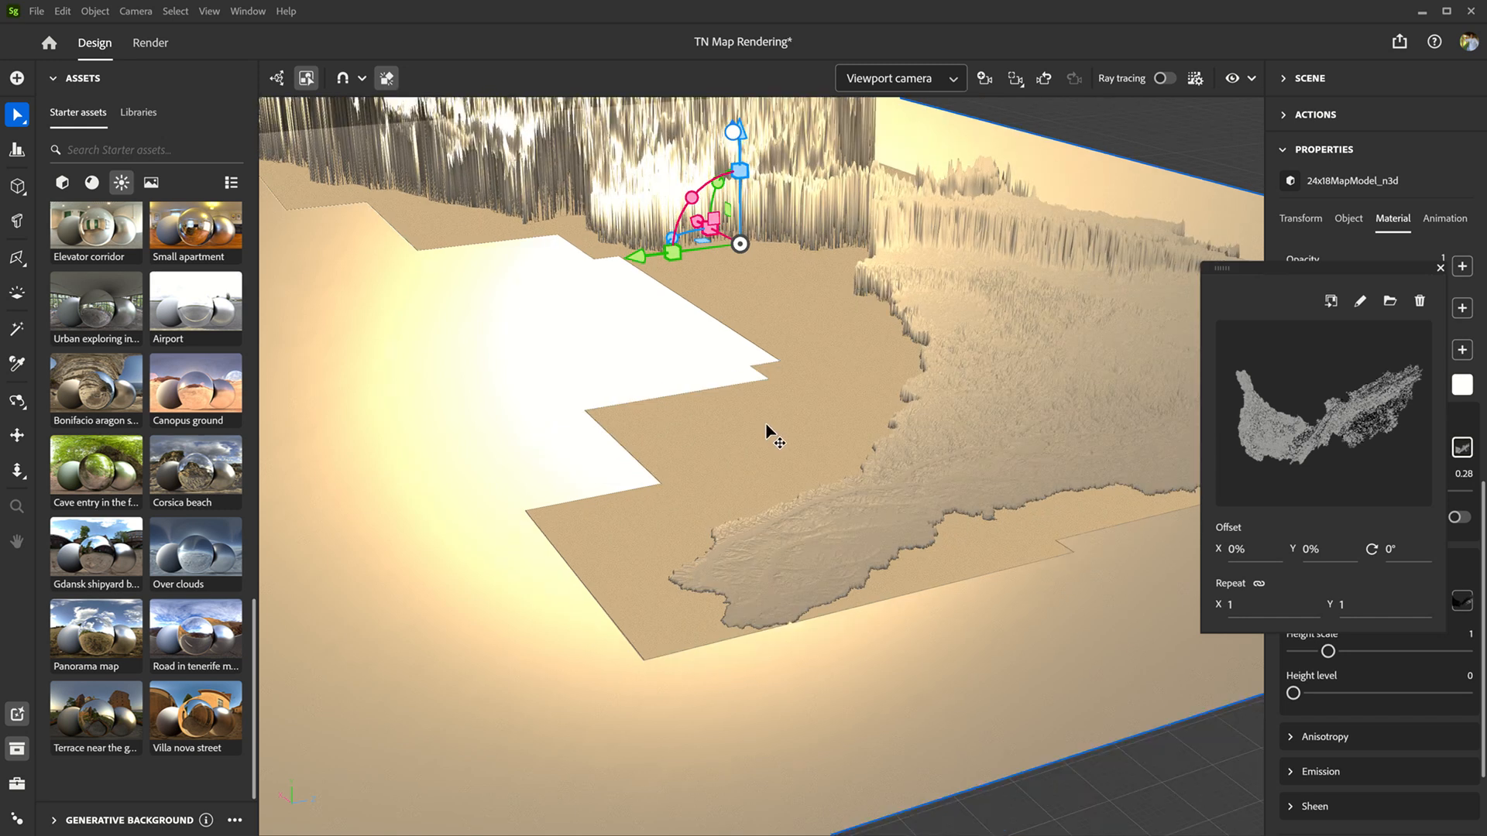
{"action": "scroll", "coordinate": [664, 427], "scroll_direction": "up", "scroll_amount": 3}
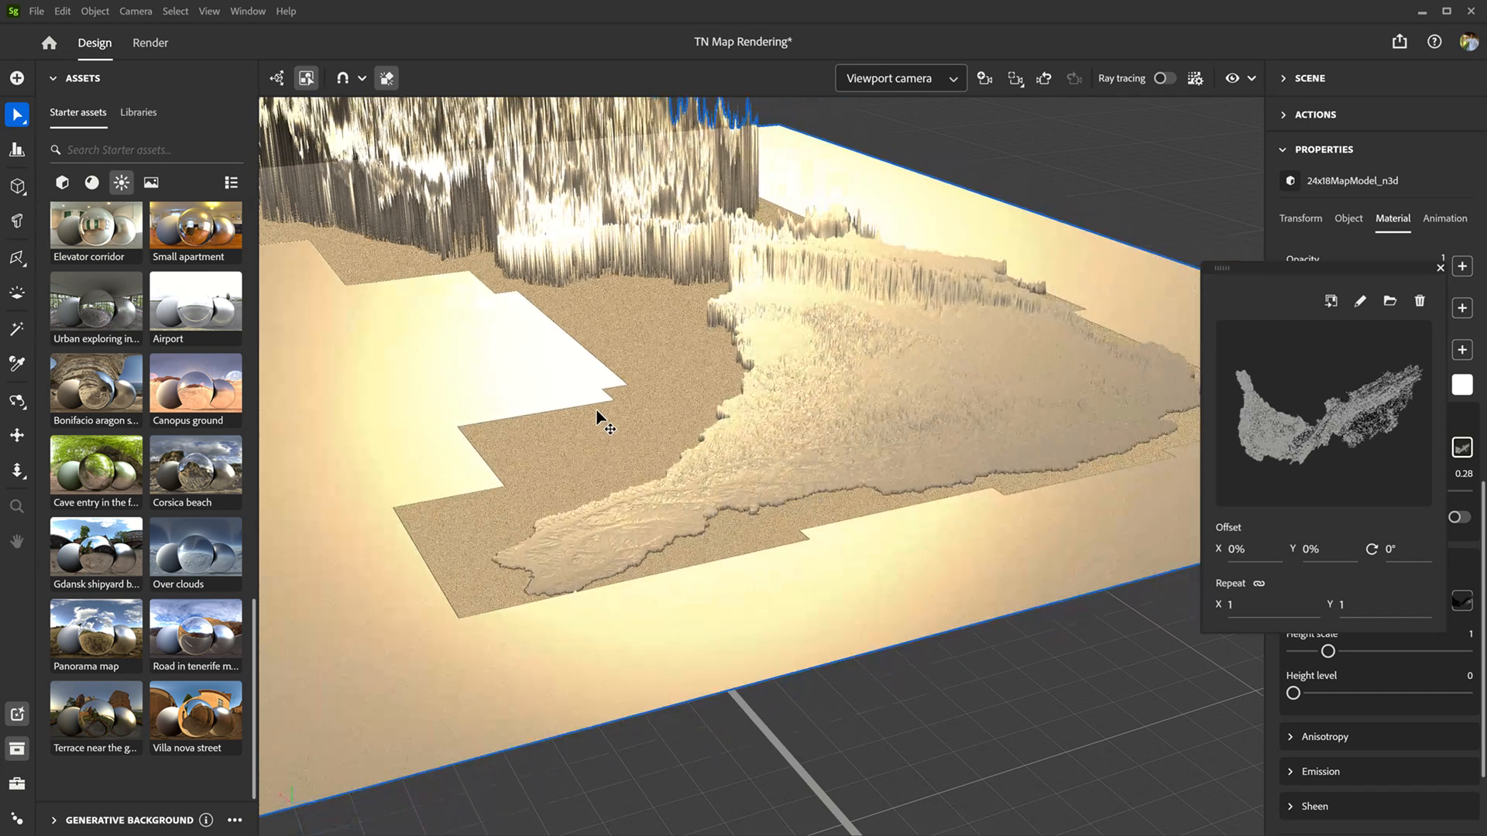
{"action": "left_click", "coordinate": [598, 418]}
{"action": "scroll", "coordinate": [786, 461], "scroll_direction": "up", "scroll_amount": 3}
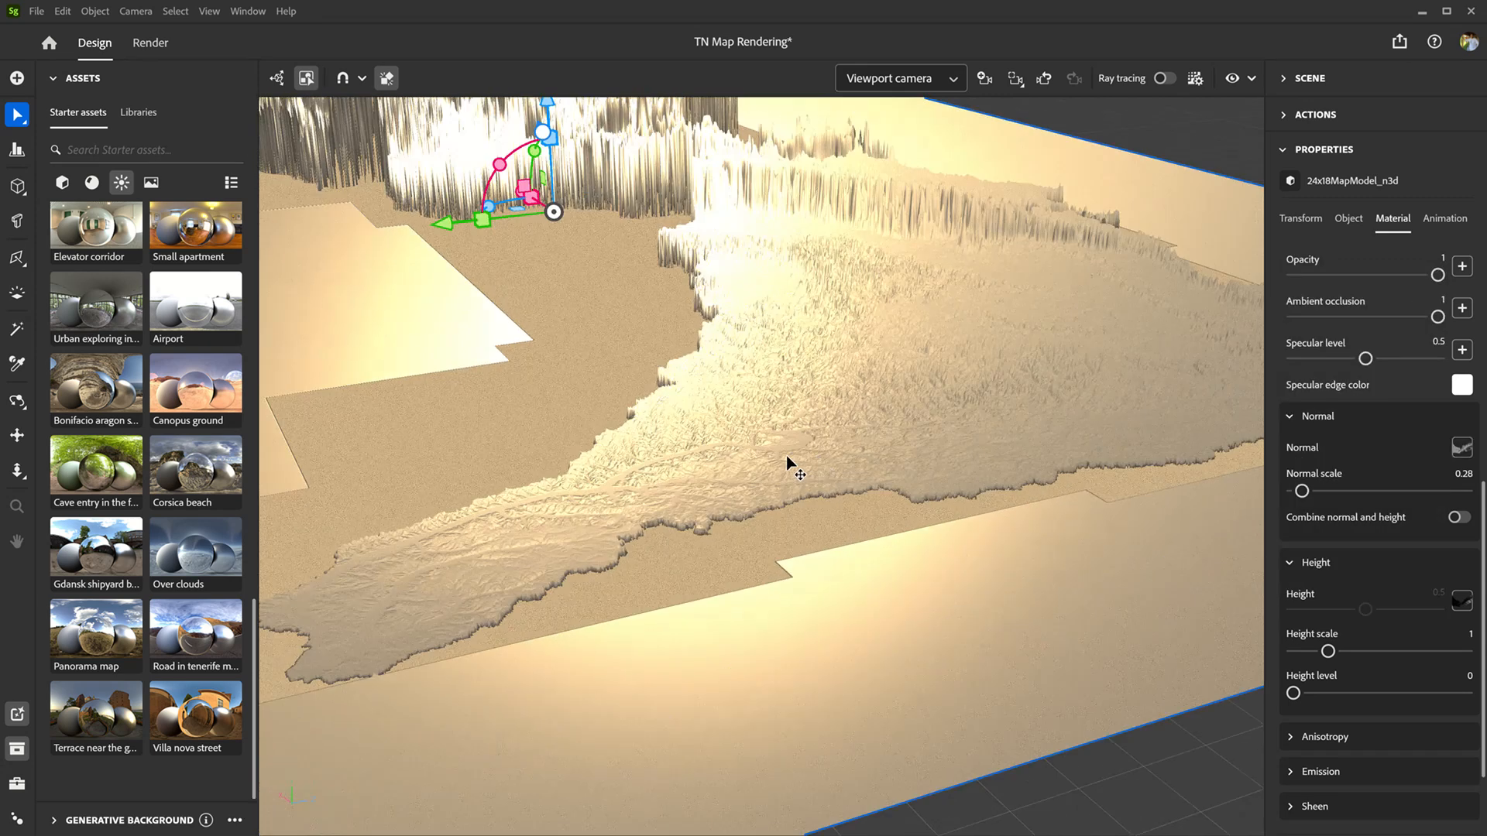
{"action": "left_click", "coordinate": [1459, 518]}
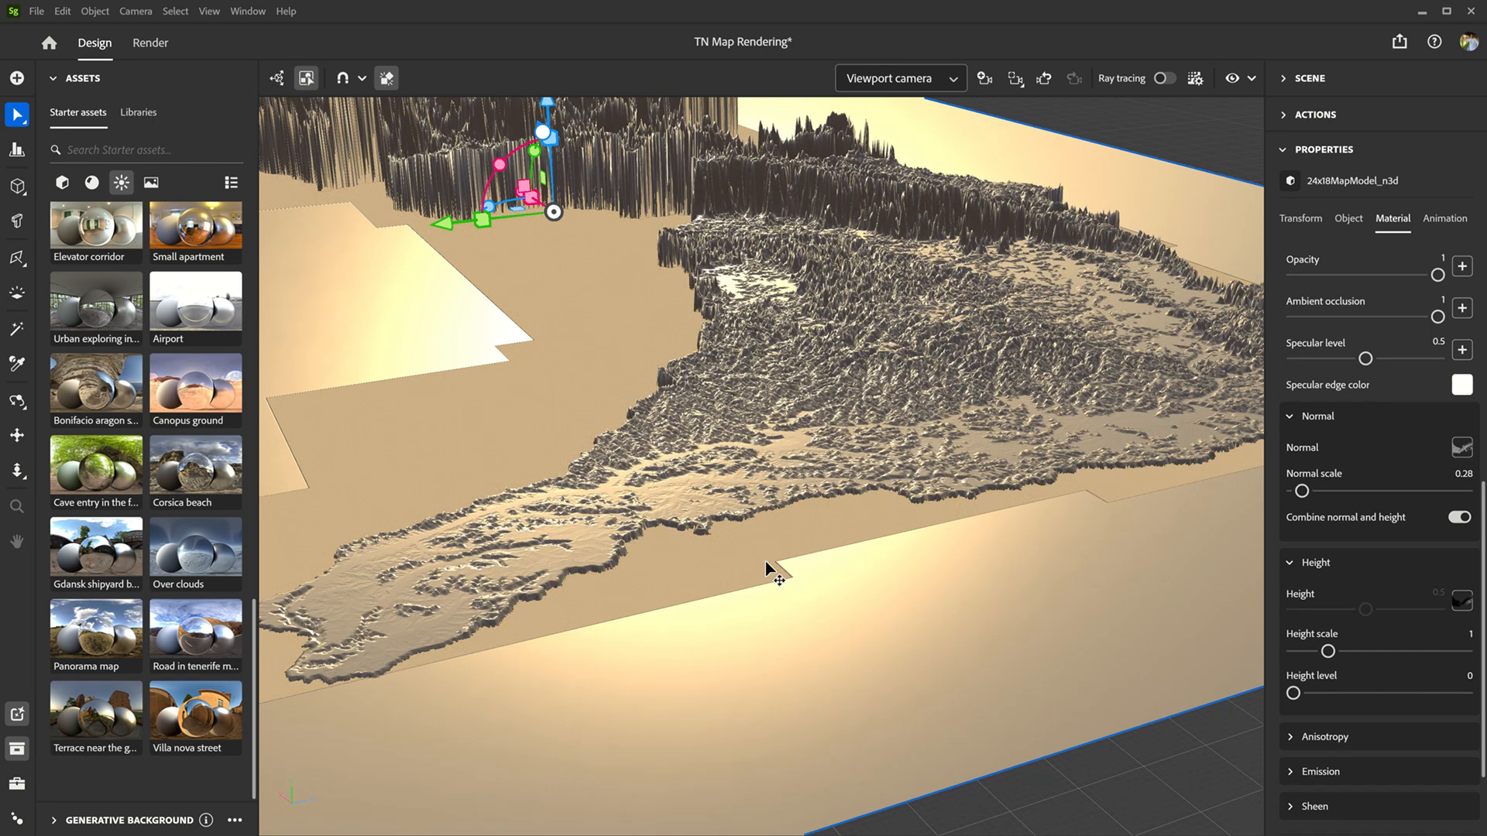
{"action": "scroll", "coordinate": [805, 511], "scroll_direction": "down", "scroll_amount": 3}
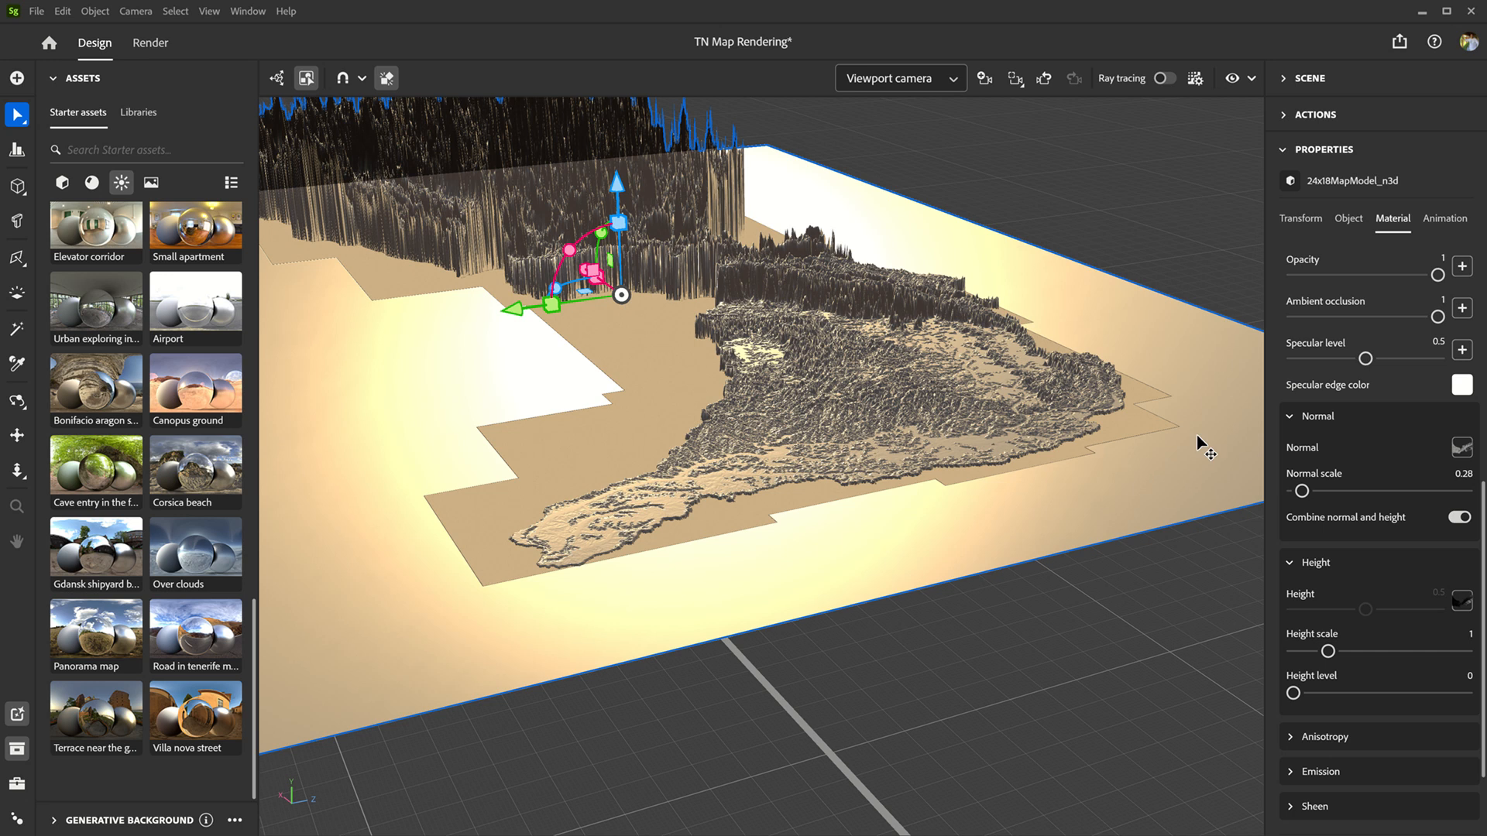
Step: Remove the normal map image from the material's normal channel
{"action": "left_click", "coordinate": [1460, 449]}
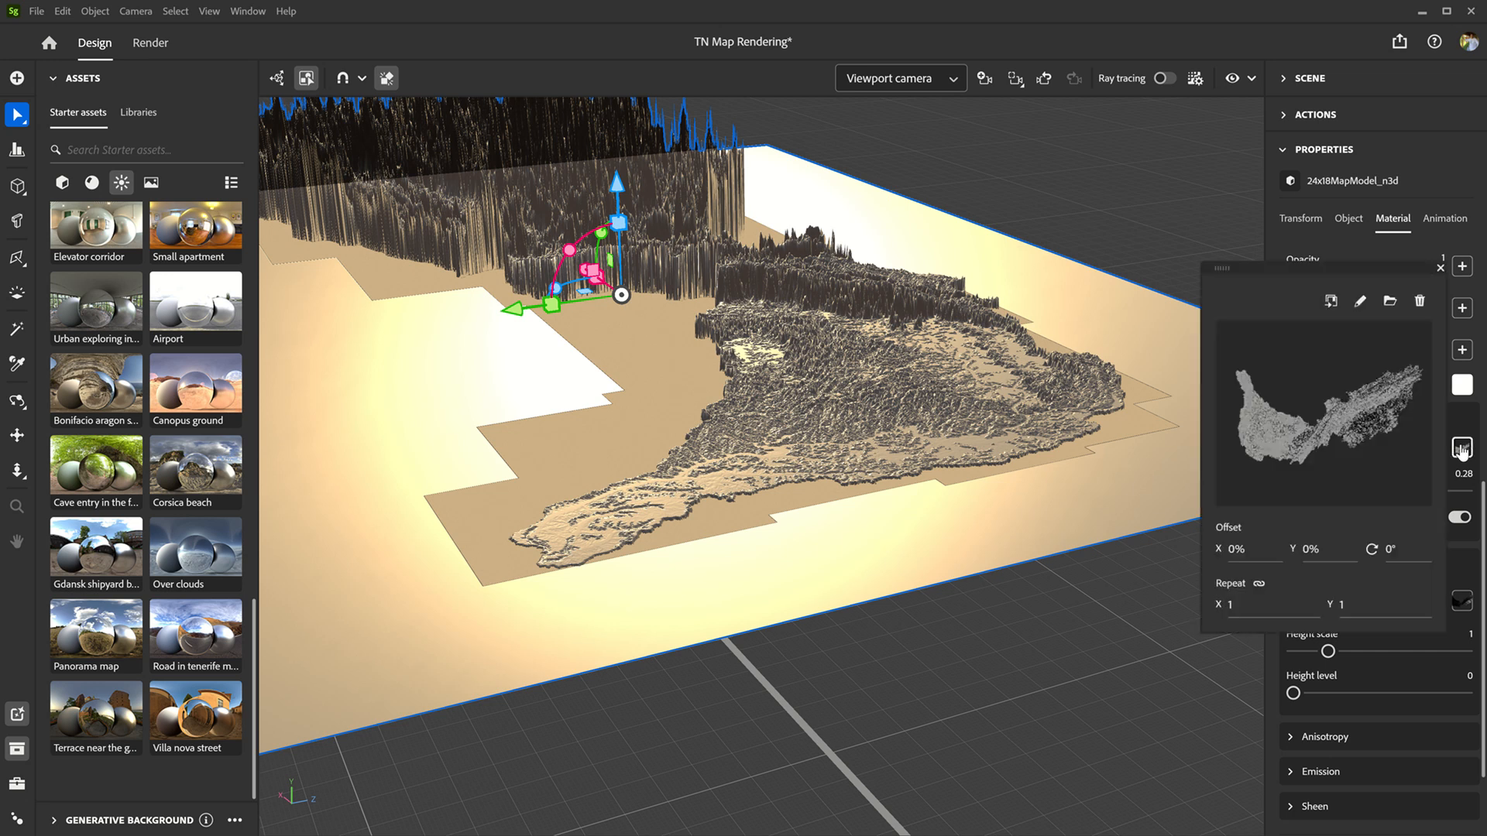
{"action": "left_click", "coordinate": [1420, 301]}
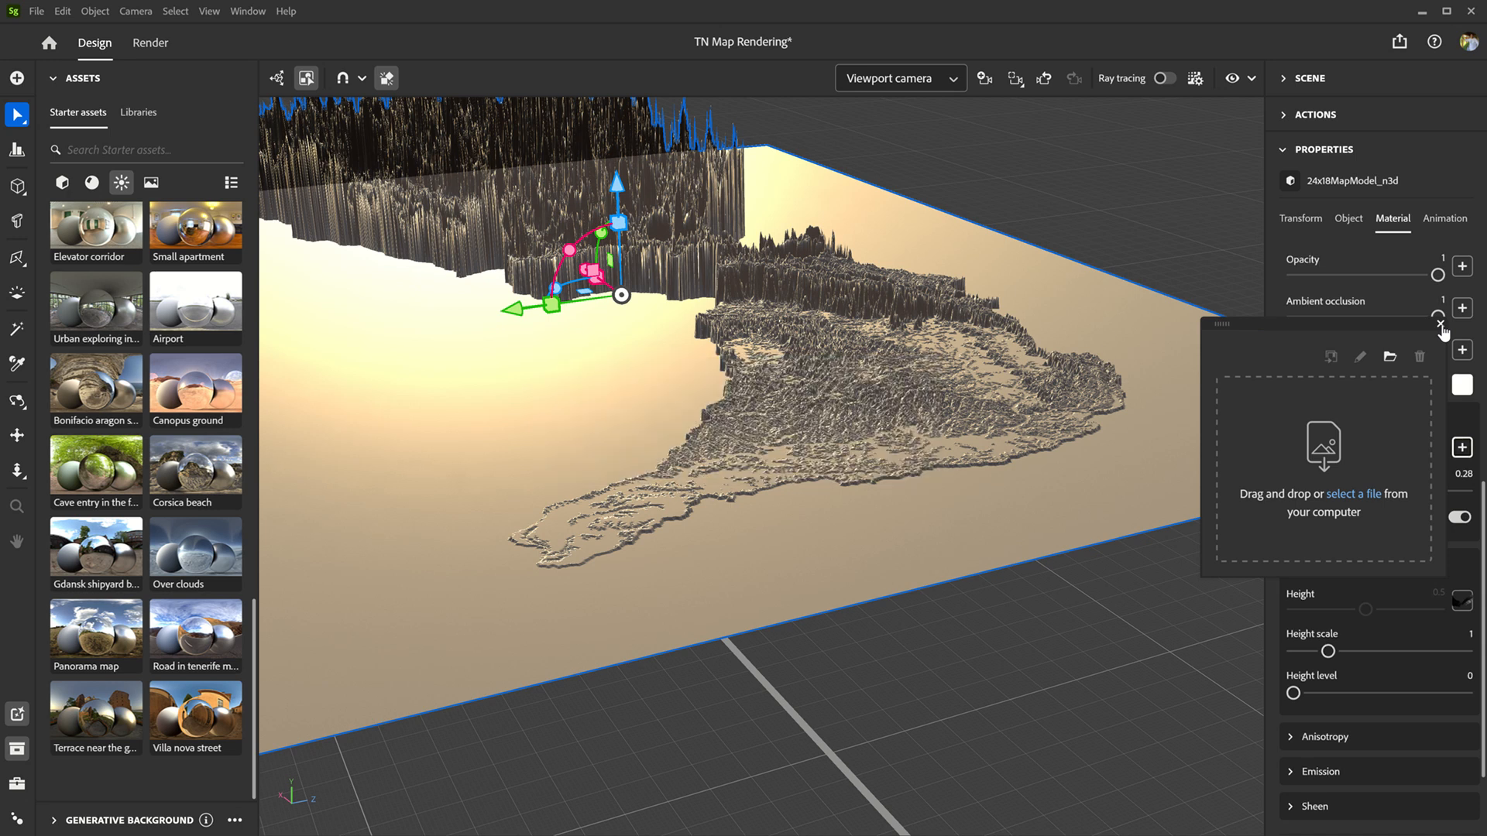
{"action": "left_click", "coordinate": [1441, 325]}
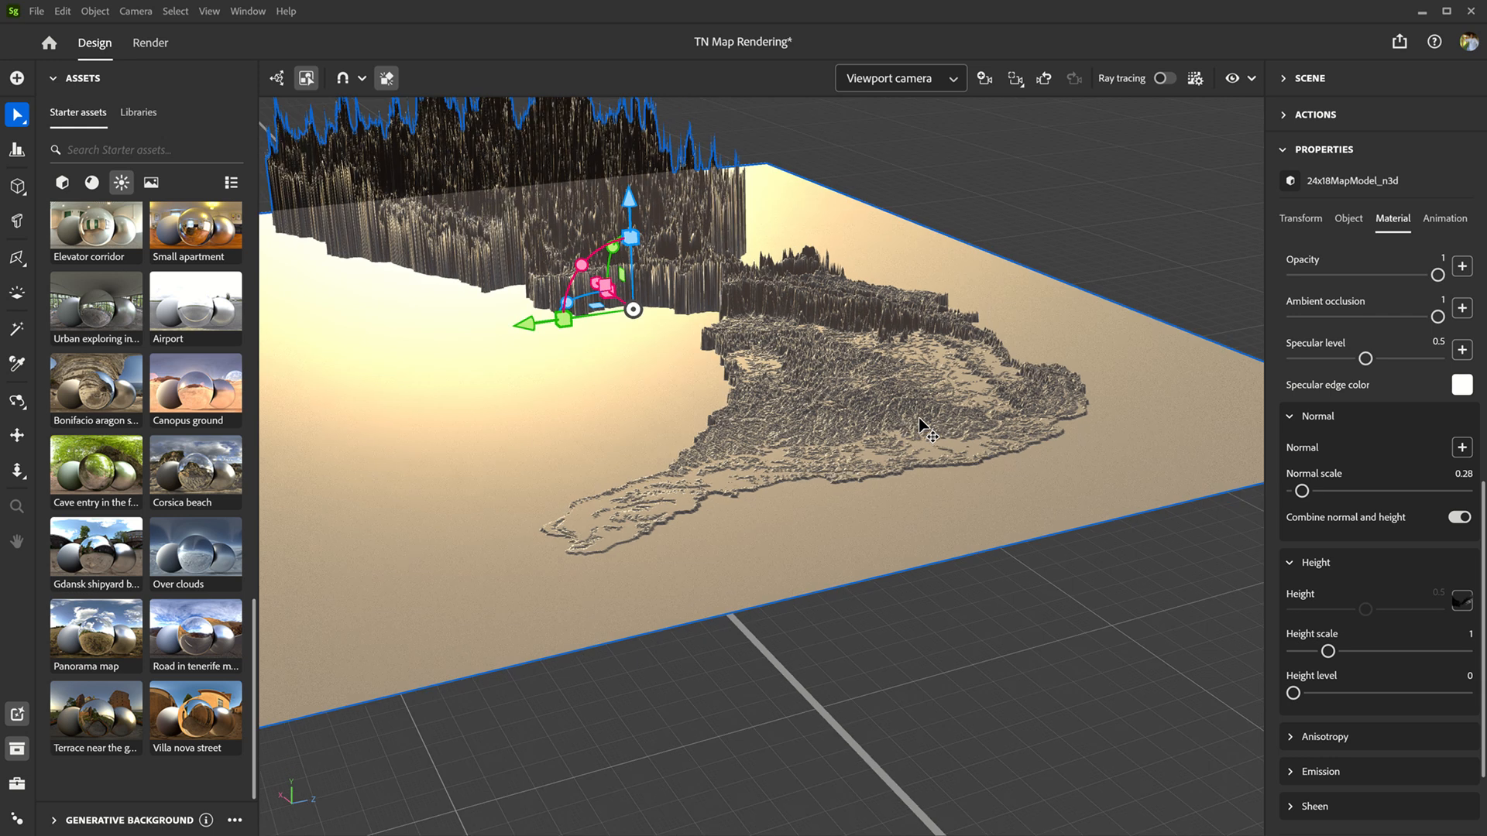
Step: Examine the terrain's tall peaks up close and from farther away, and switch to the top view of the map
{"action": "left_click", "coordinate": [573, 176]}
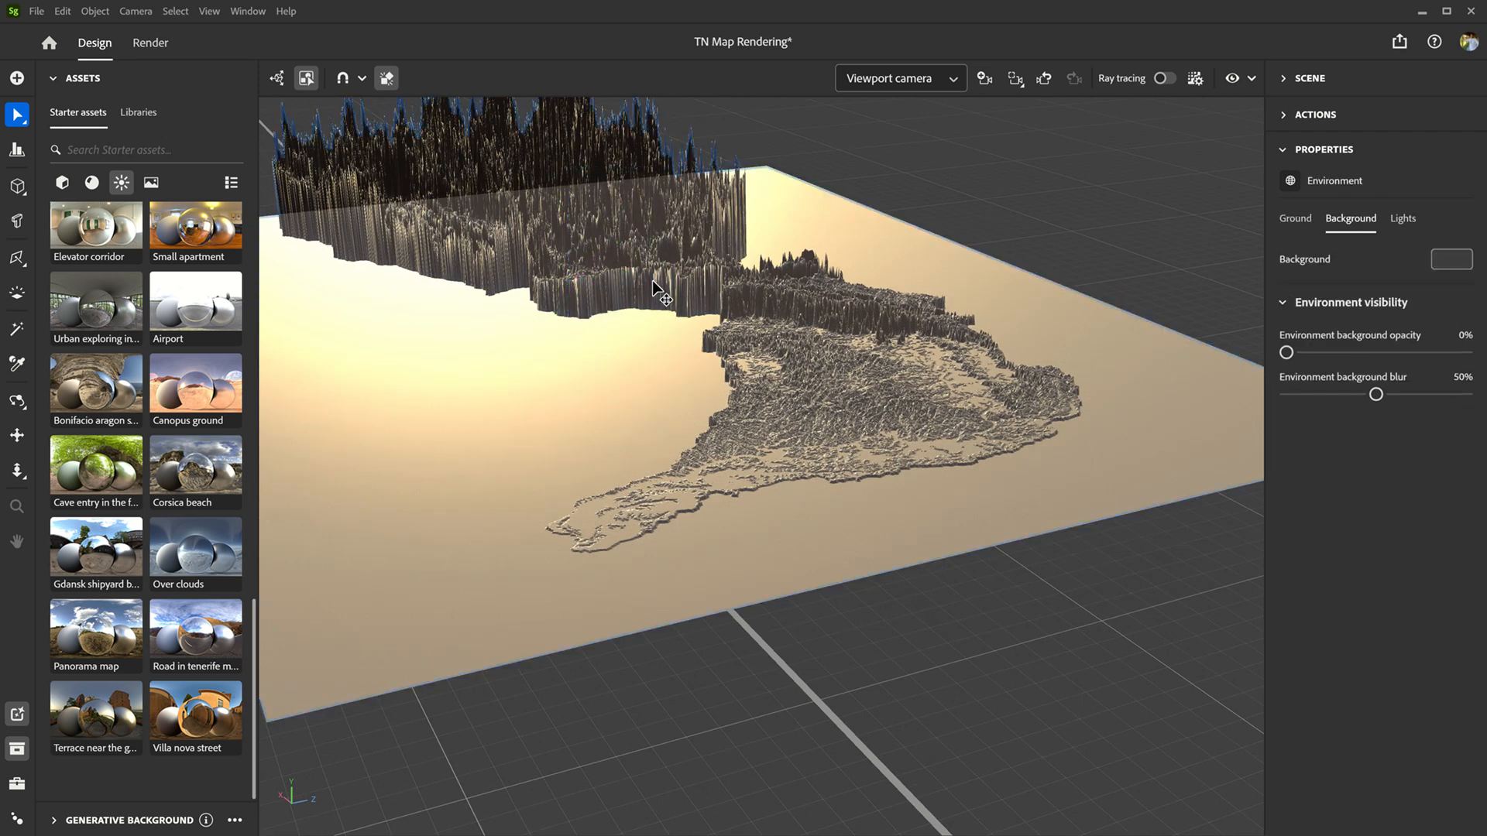
{"action": "scroll", "coordinate": [638, 259], "scroll_direction": "down", "scroll_amount": 3}
{"action": "middle_click_drag", "start_coordinate": [614, 239], "coordinate": [707, 434]}
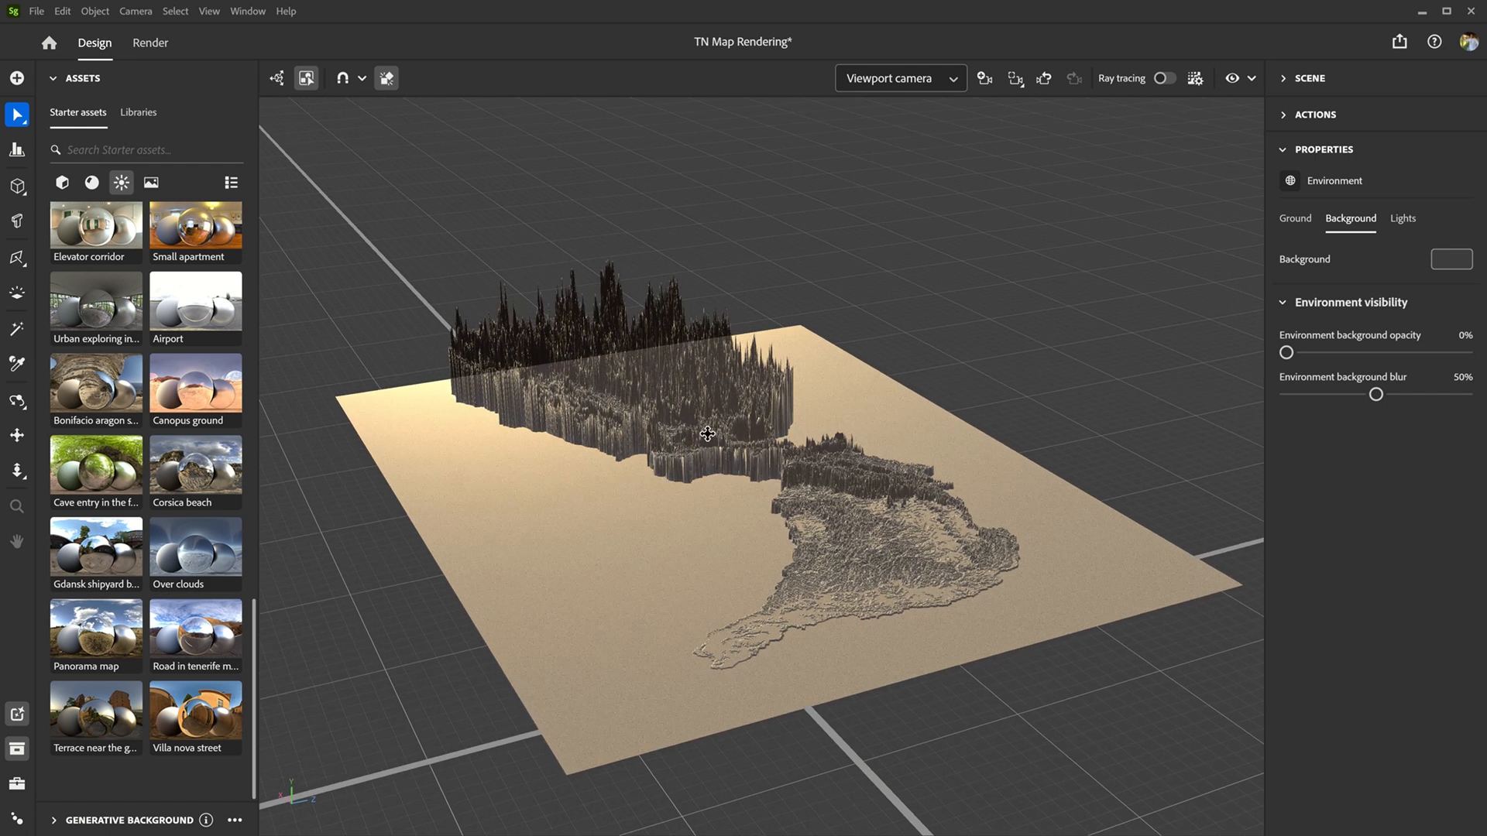
{"action": "scroll", "coordinate": [674, 352], "scroll_direction": "up", "scroll_amount": 5}
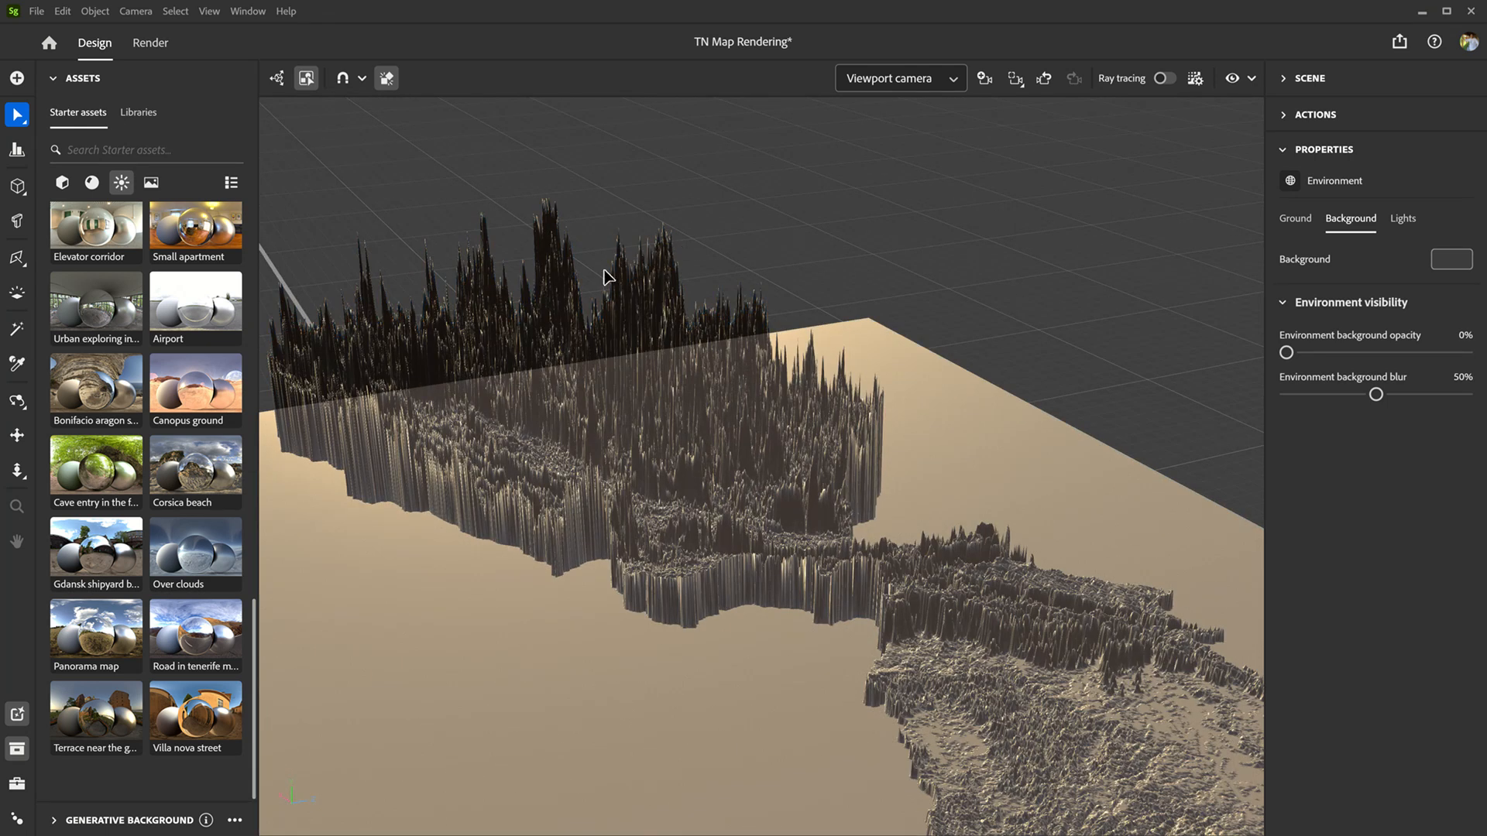
{"action": "left_click", "coordinate": [667, 331]}
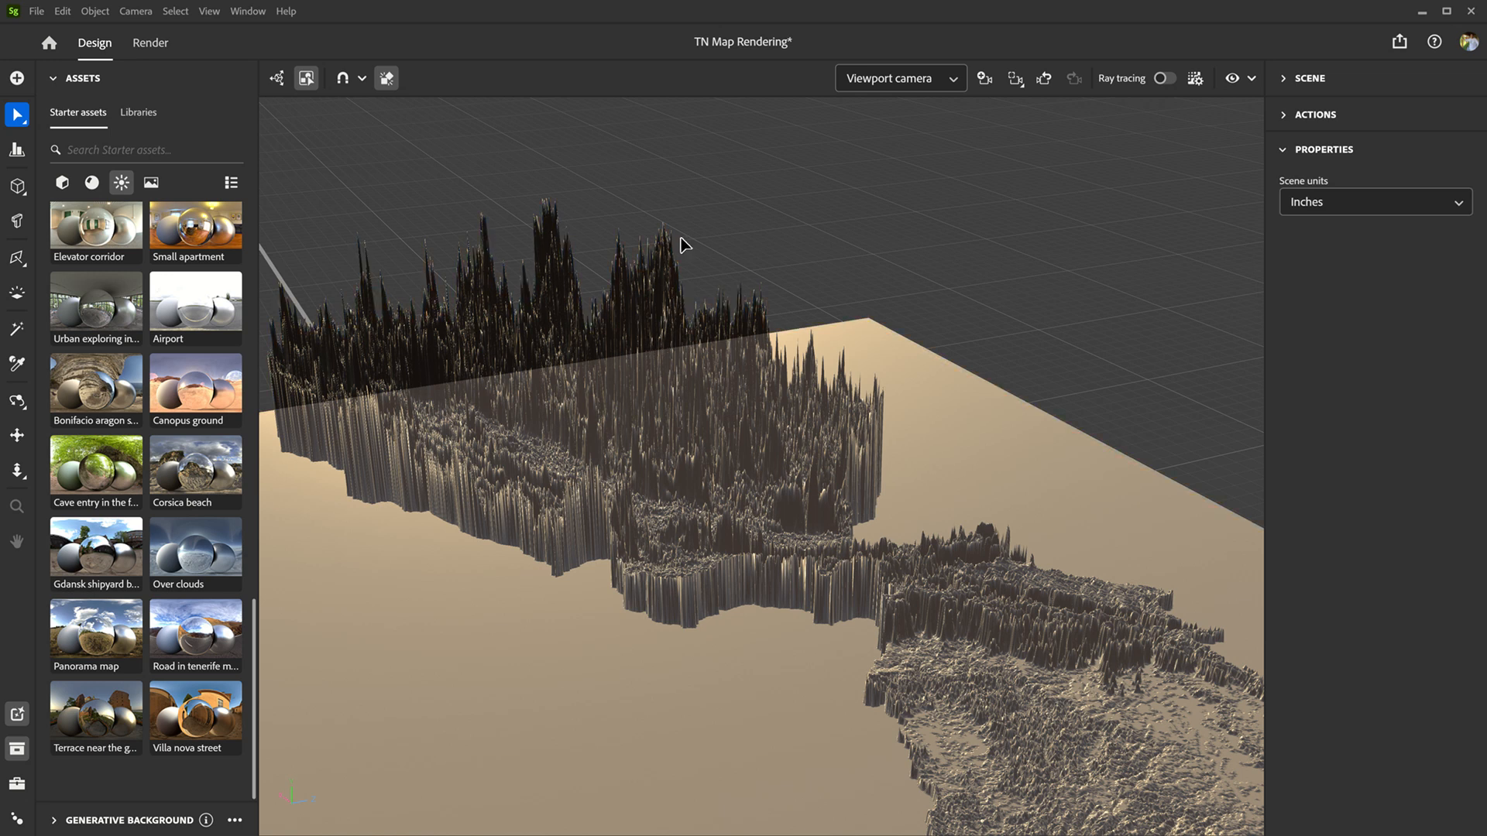
{"action": "scroll", "coordinate": [682, 245], "scroll_direction": "up", "scroll_amount": 3}
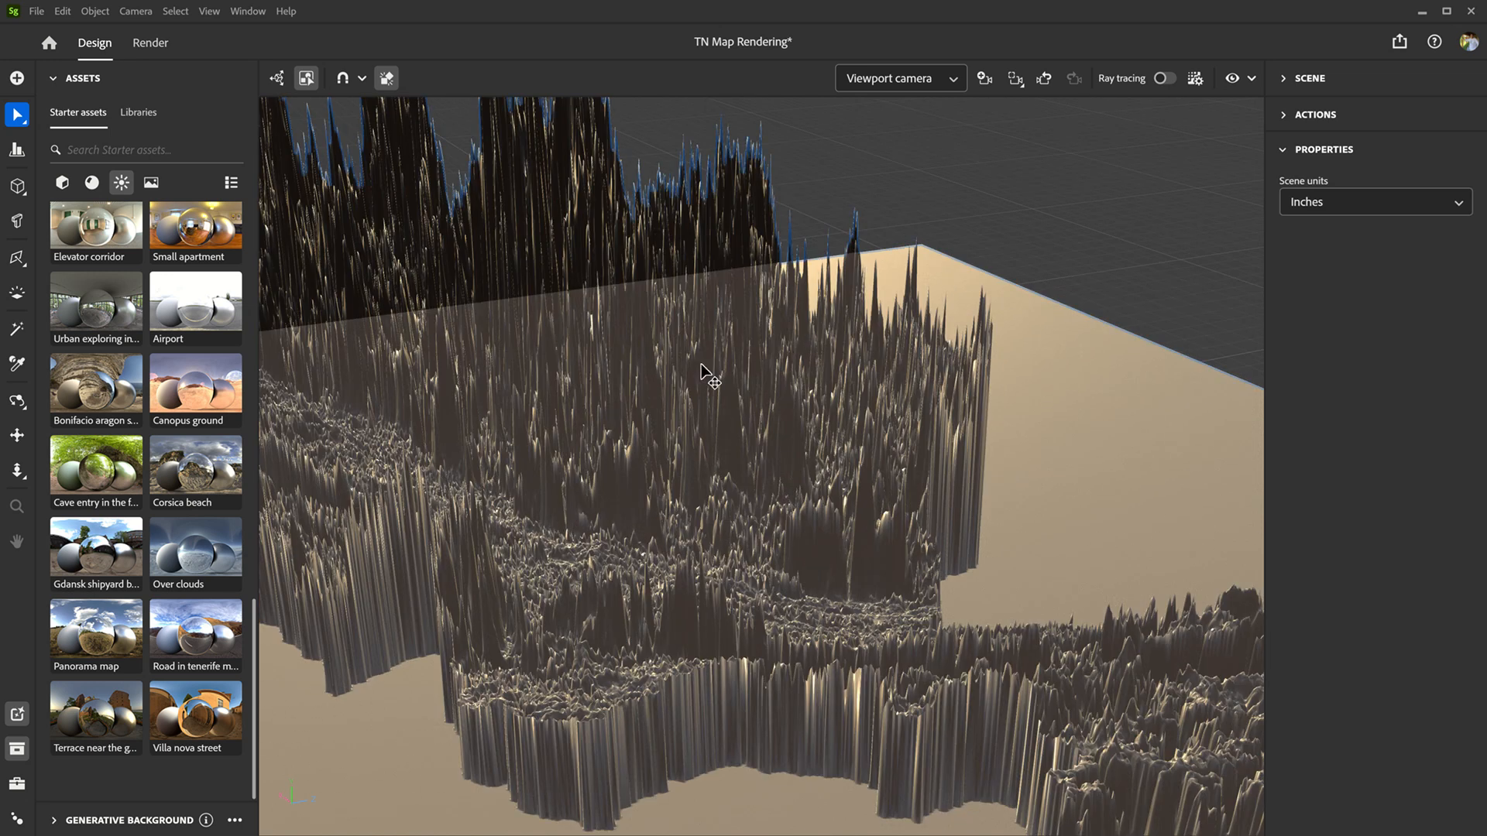
{"action": "scroll", "coordinate": [644, 394], "scroll_direction": "down", "scroll_amount": 6}
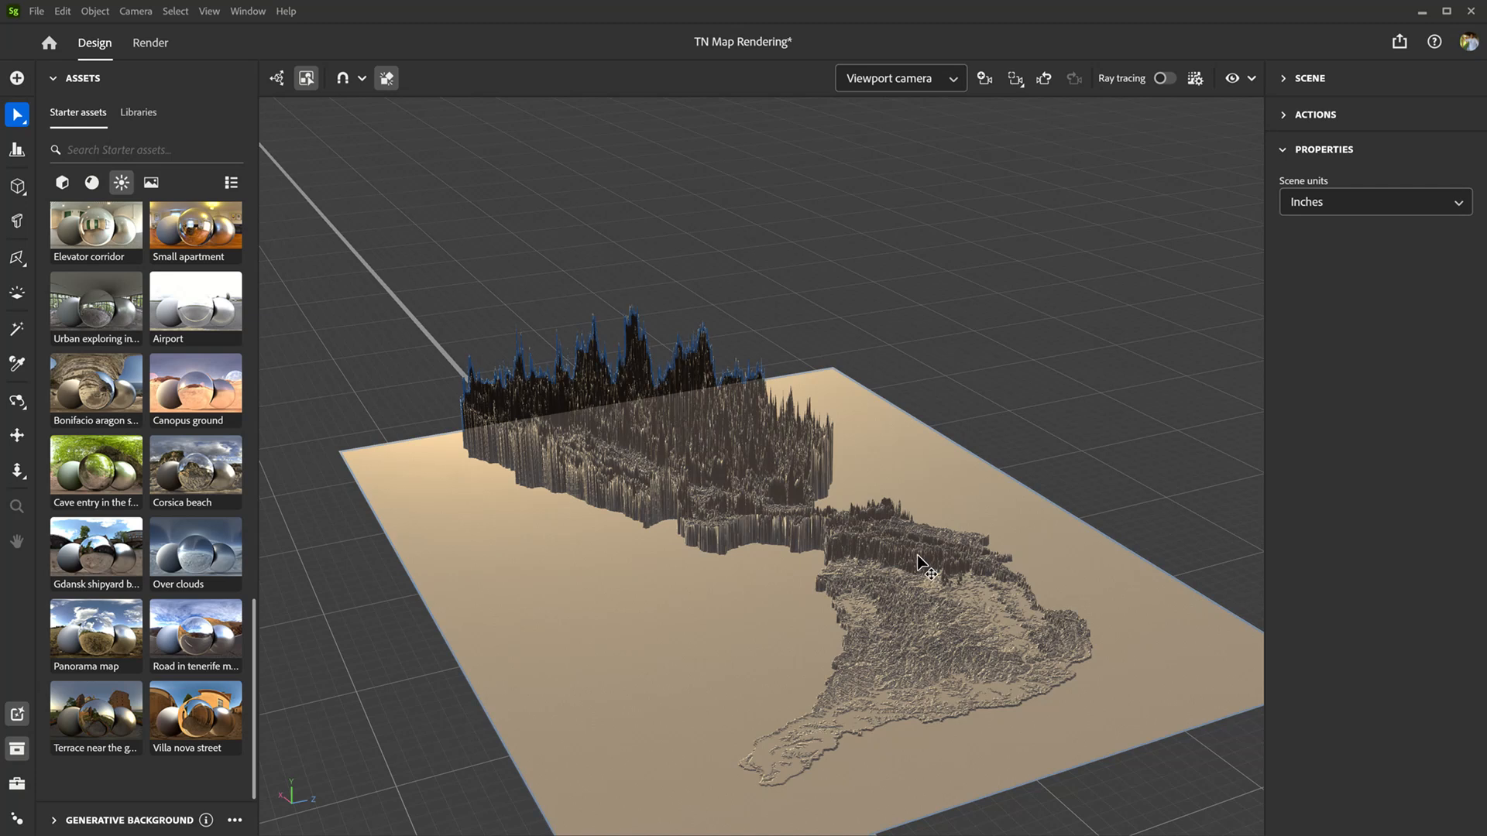
{"action": "right_click_drag", "start_coordinate": [919, 597], "coordinate": [501, 593]}
{"action": "key", "text": "alt+t"}
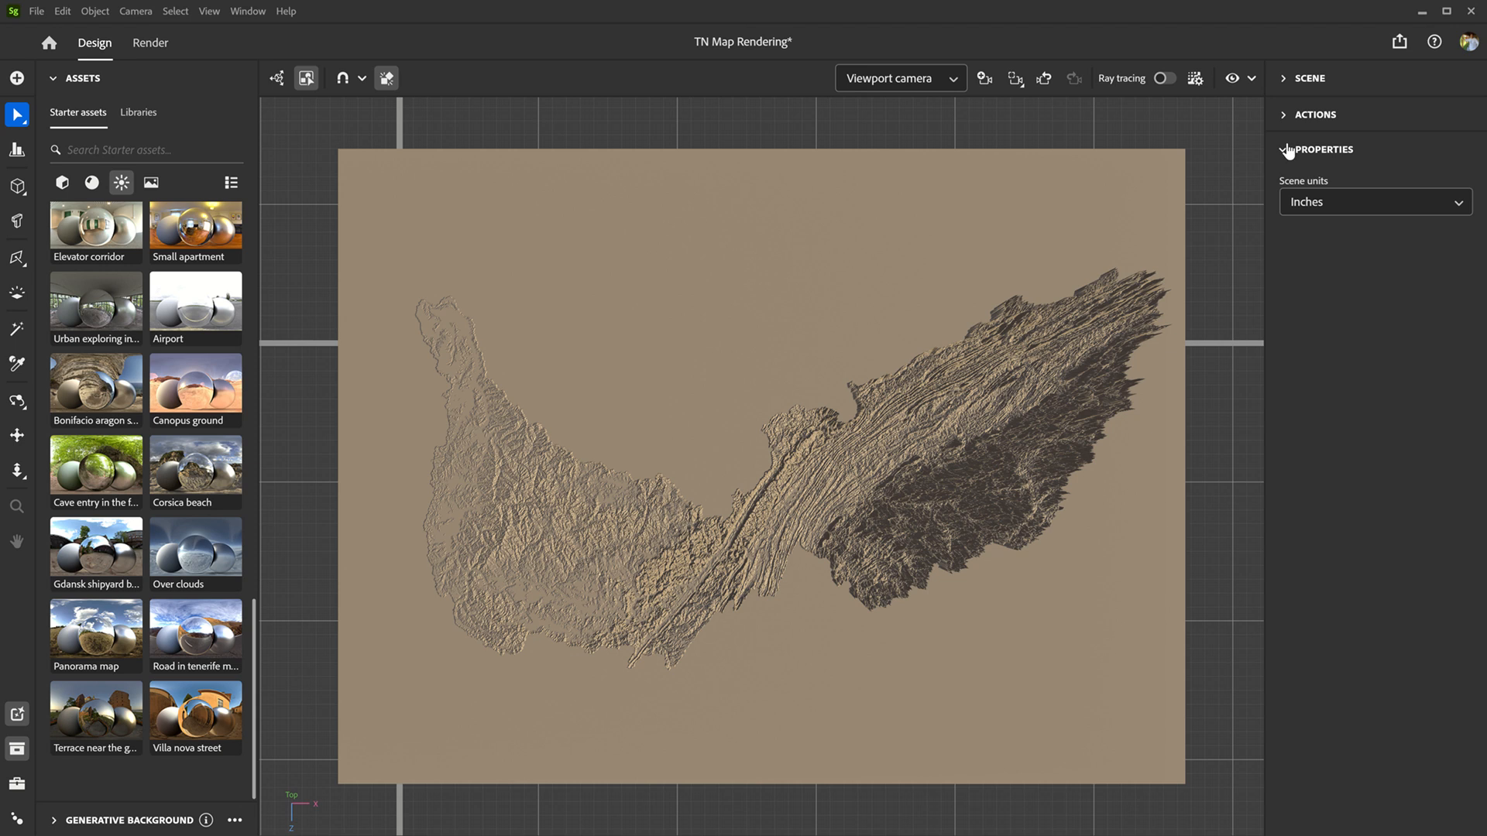
Step: Select 24x18MapModel_n3d in the scene and lower its material's specular level to about zero
{"action": "left_click", "coordinate": [1287, 81]}
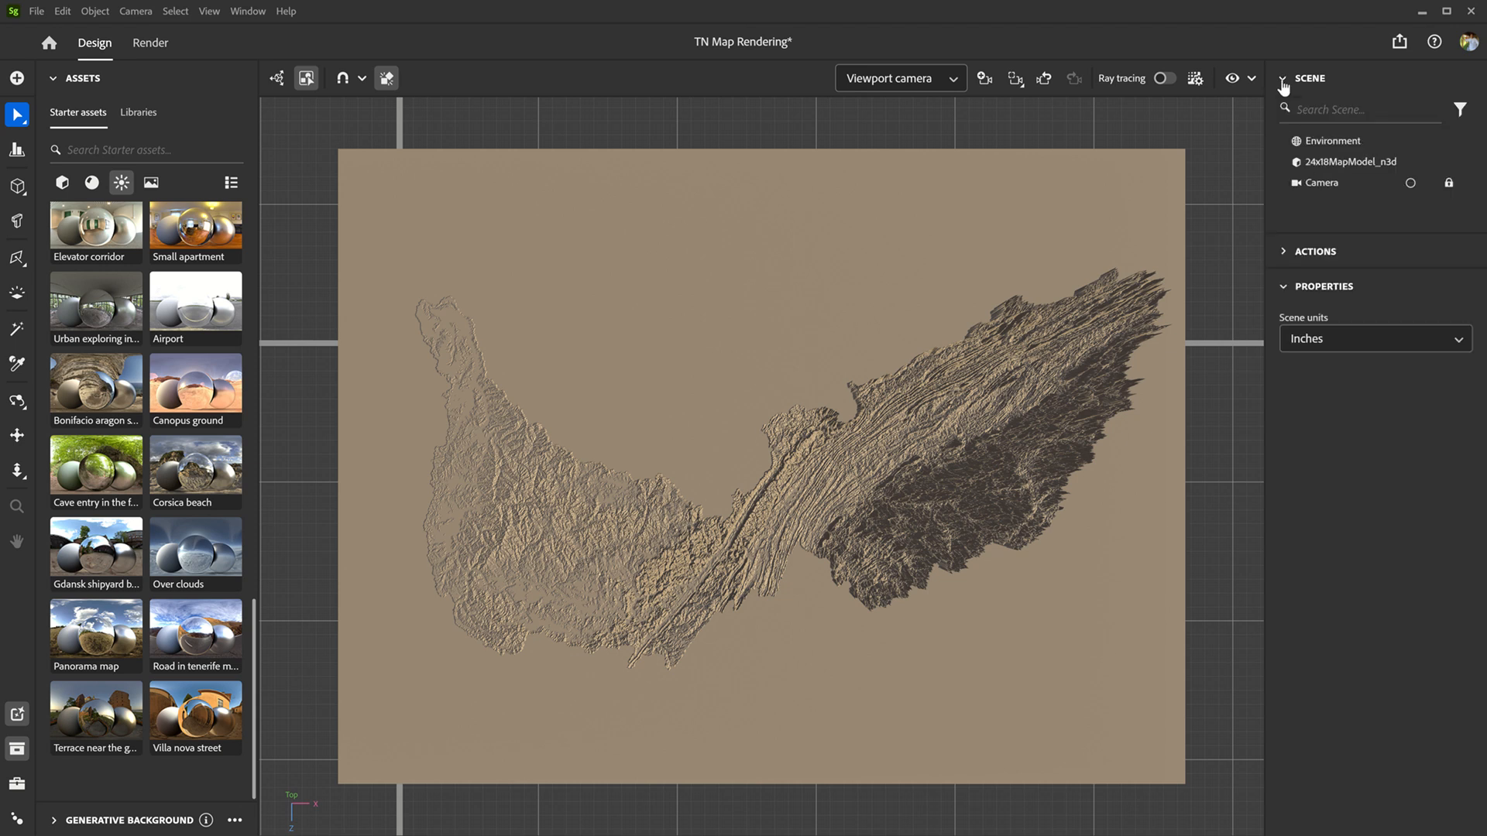
{"action": "left_click", "coordinate": [1335, 164]}
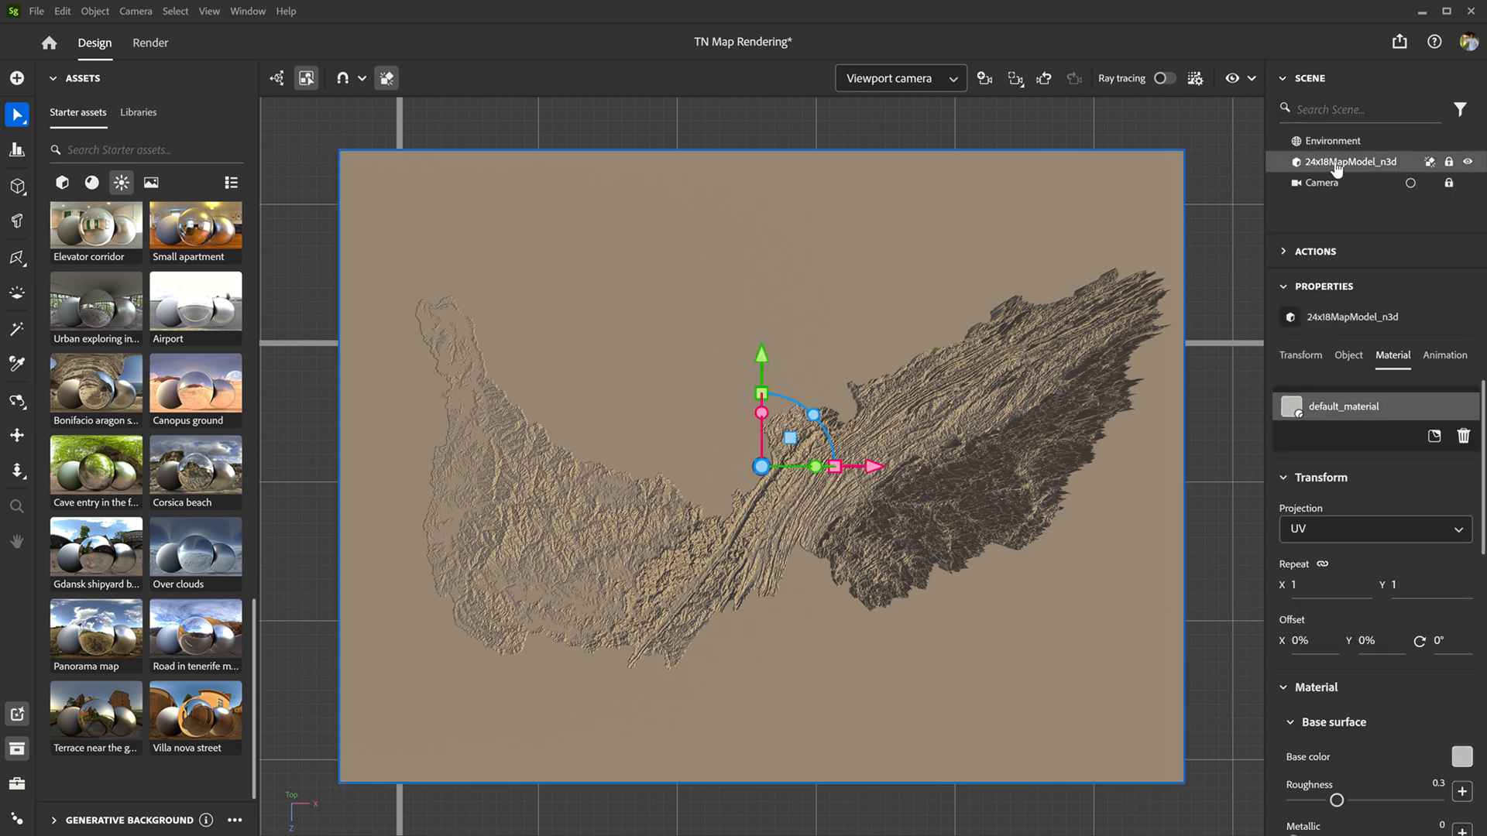
{"action": "left_click", "coordinate": [1283, 80]}
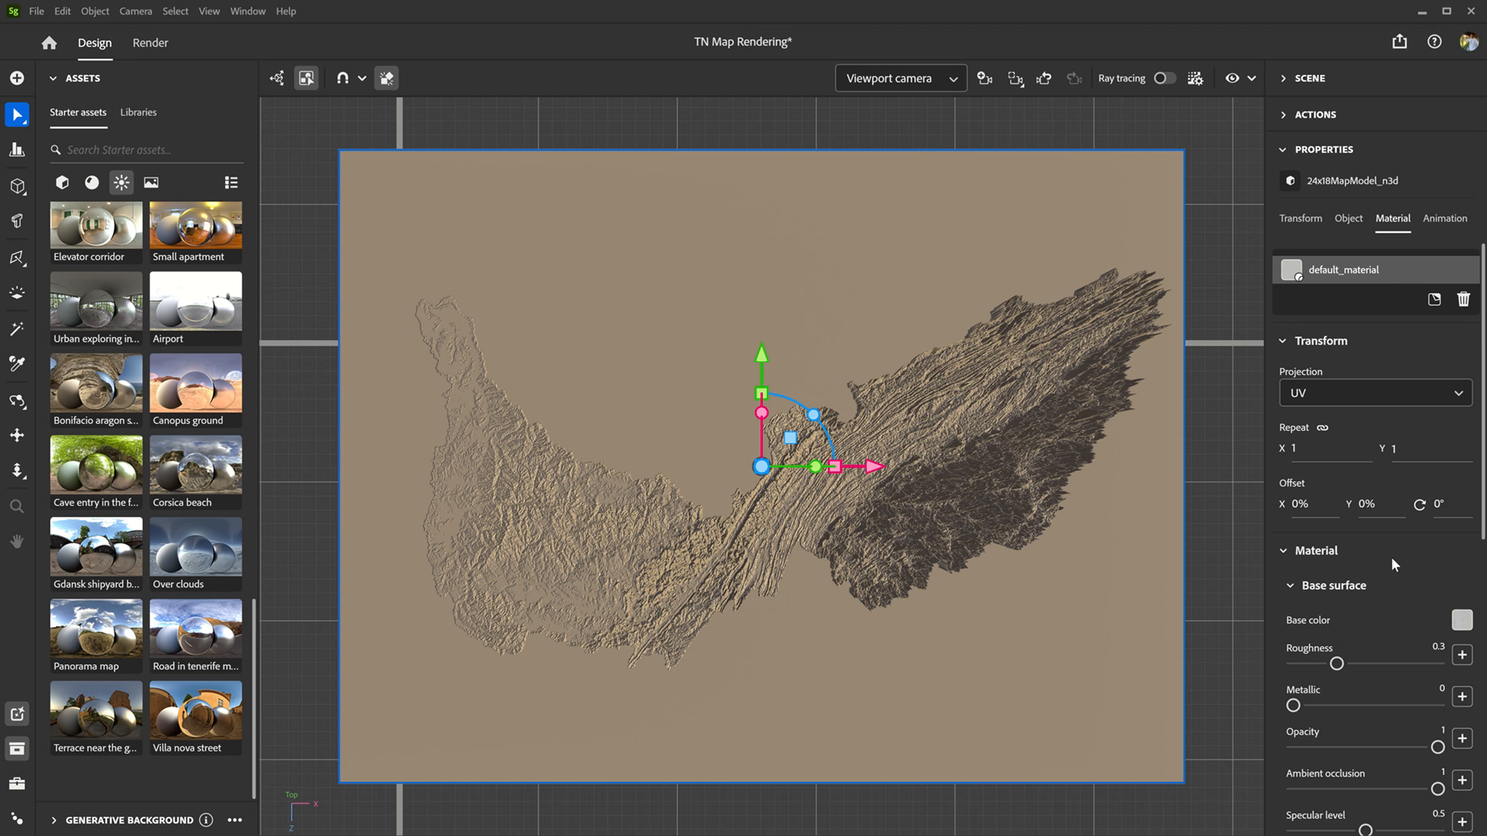
{"action": "scroll", "coordinate": [1421, 536], "scroll_direction": "down", "scroll_amount": 3}
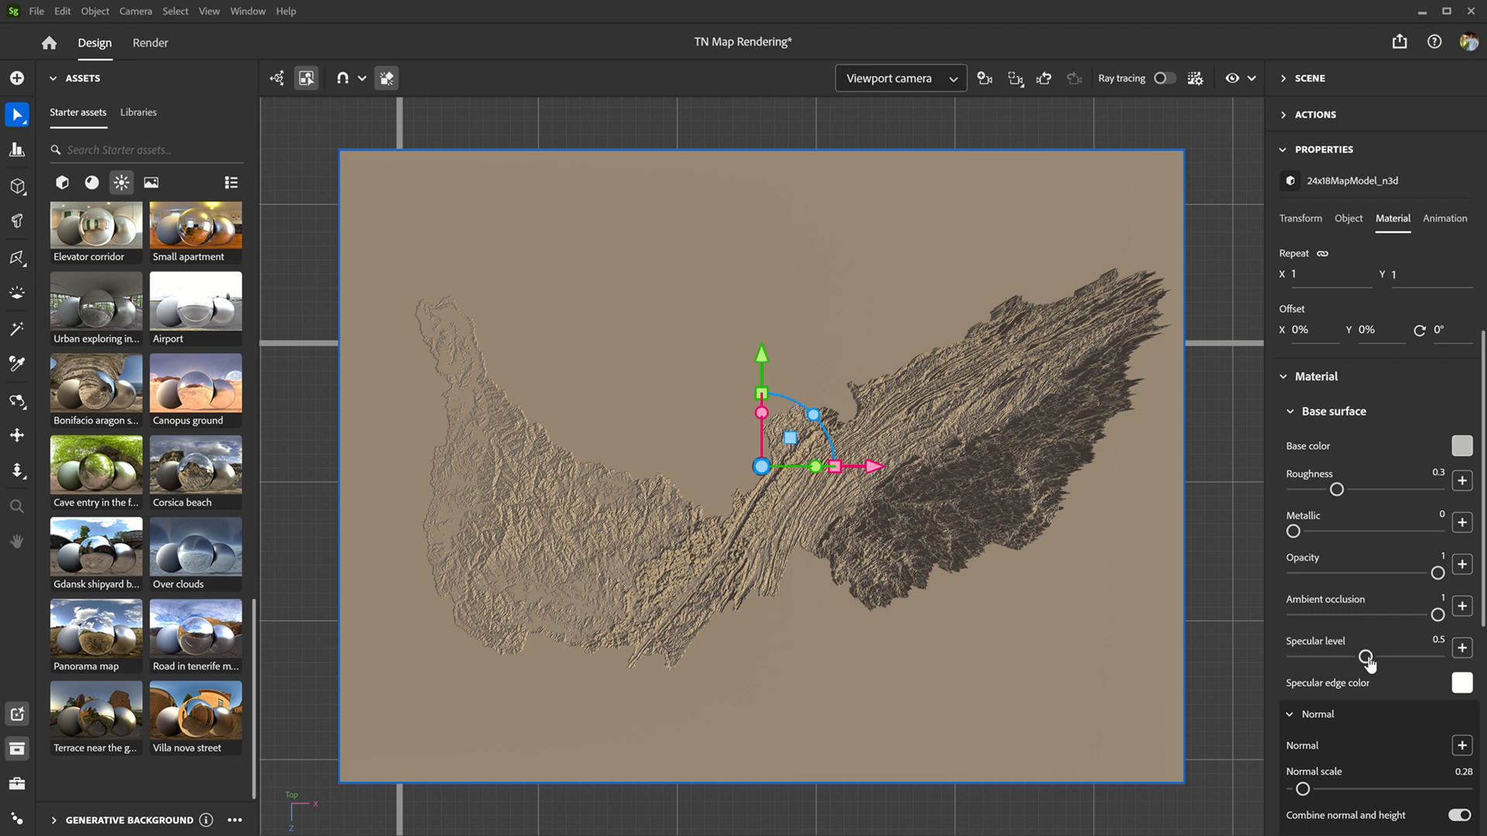
{"action": "left_click_drag", "start_coordinate": [1366, 658], "coordinate": [1294, 658]}
Step: Apply the image material base map.png as the base color of the map model's material
{"action": "left_click", "coordinate": [1461, 446]}
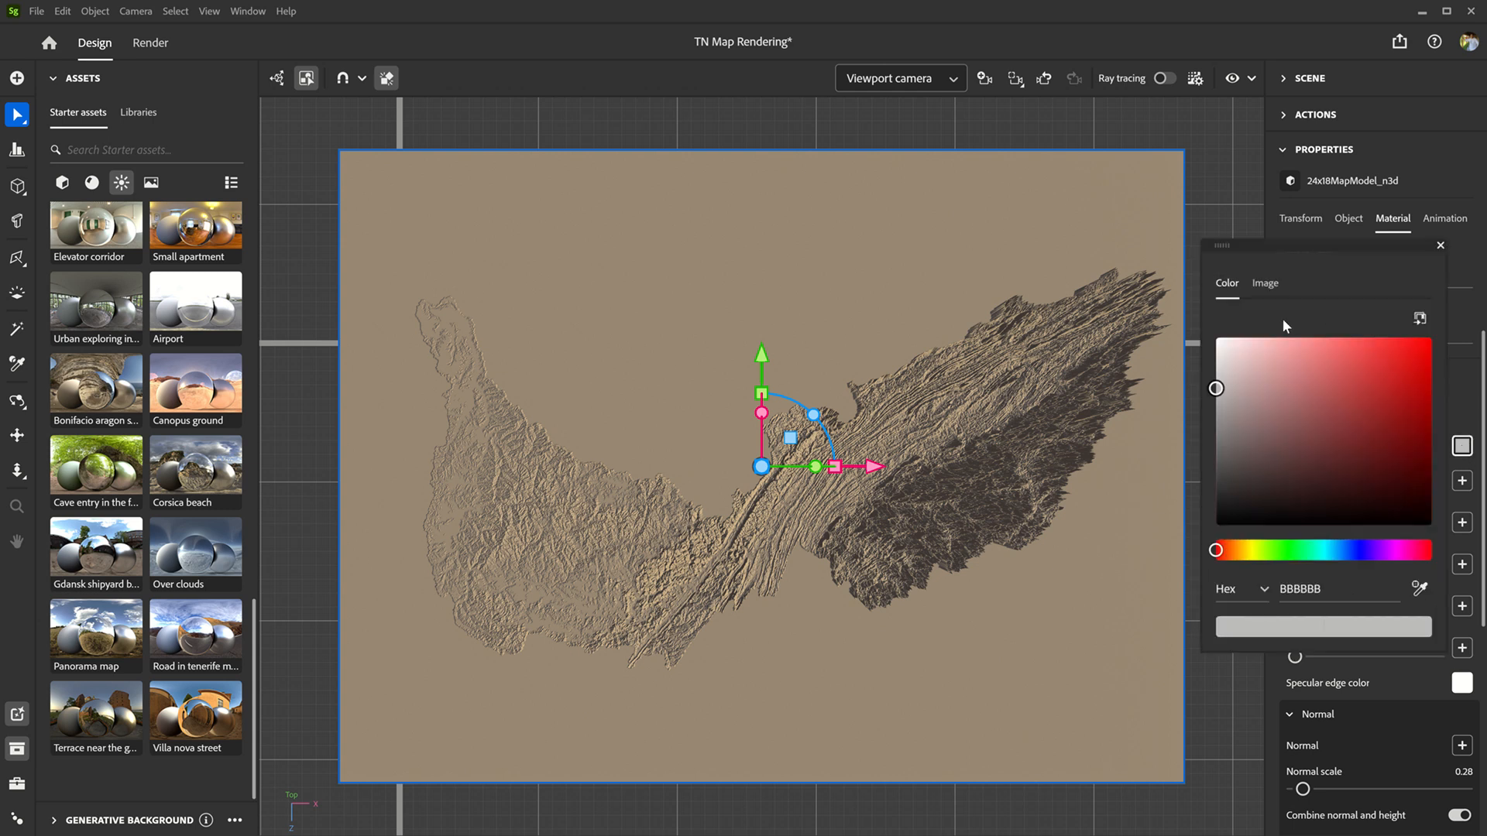
{"action": "left_click", "coordinate": [1276, 294]}
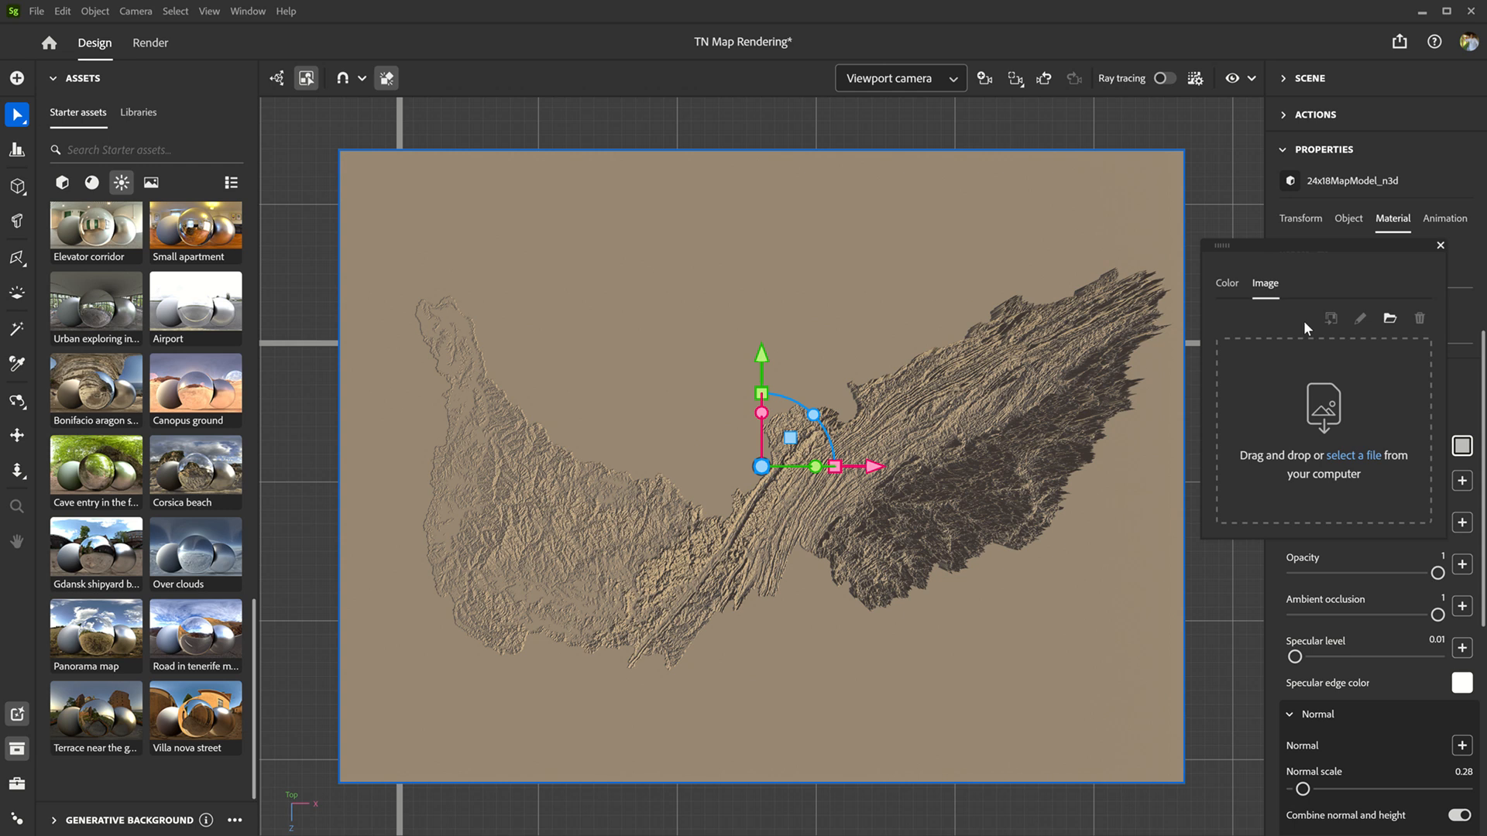
{"action": "left_click", "coordinate": [1363, 456]}
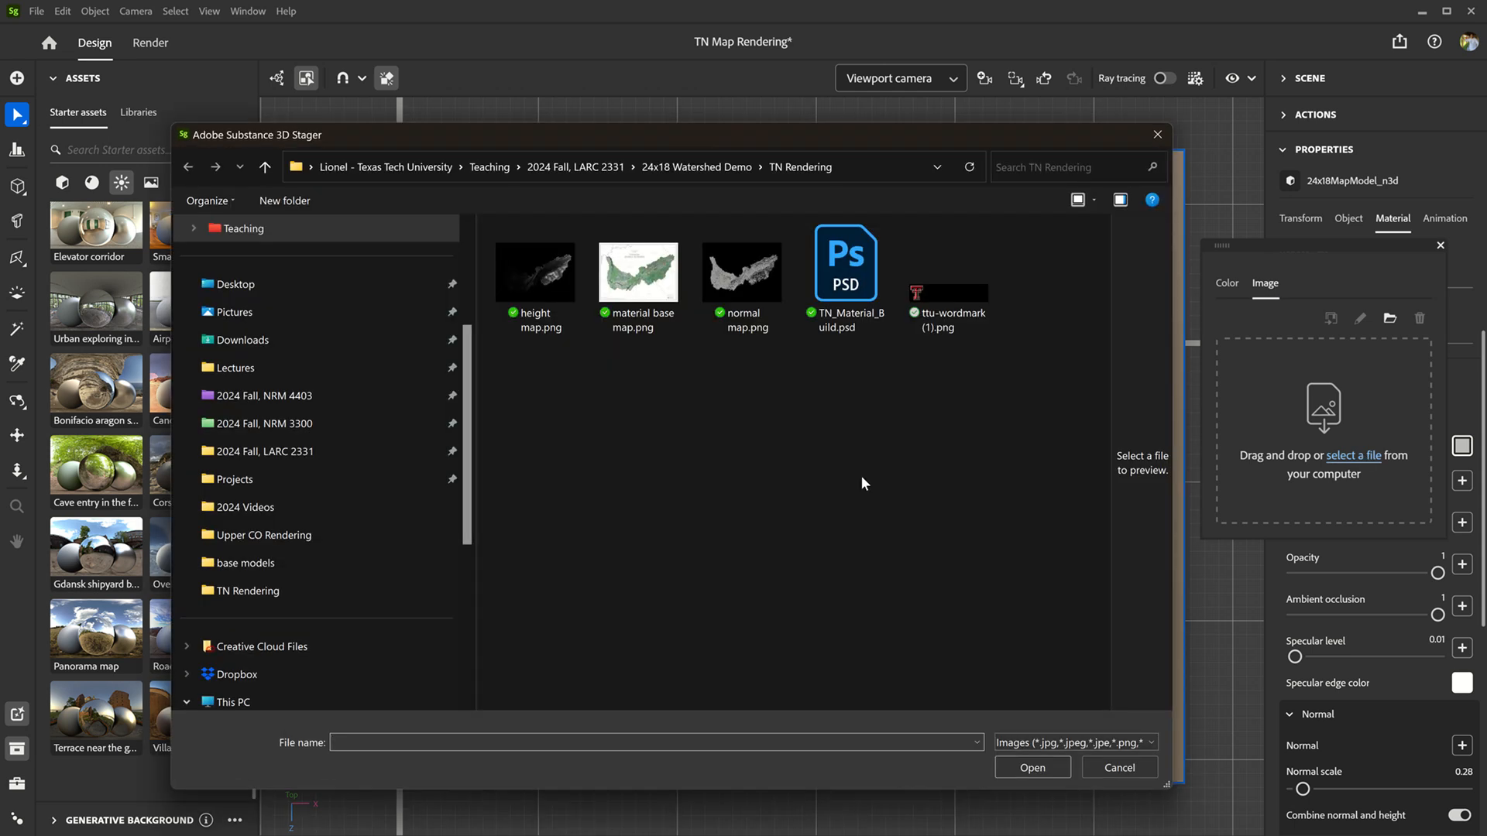
{"action": "left_click", "coordinate": [608, 290]}
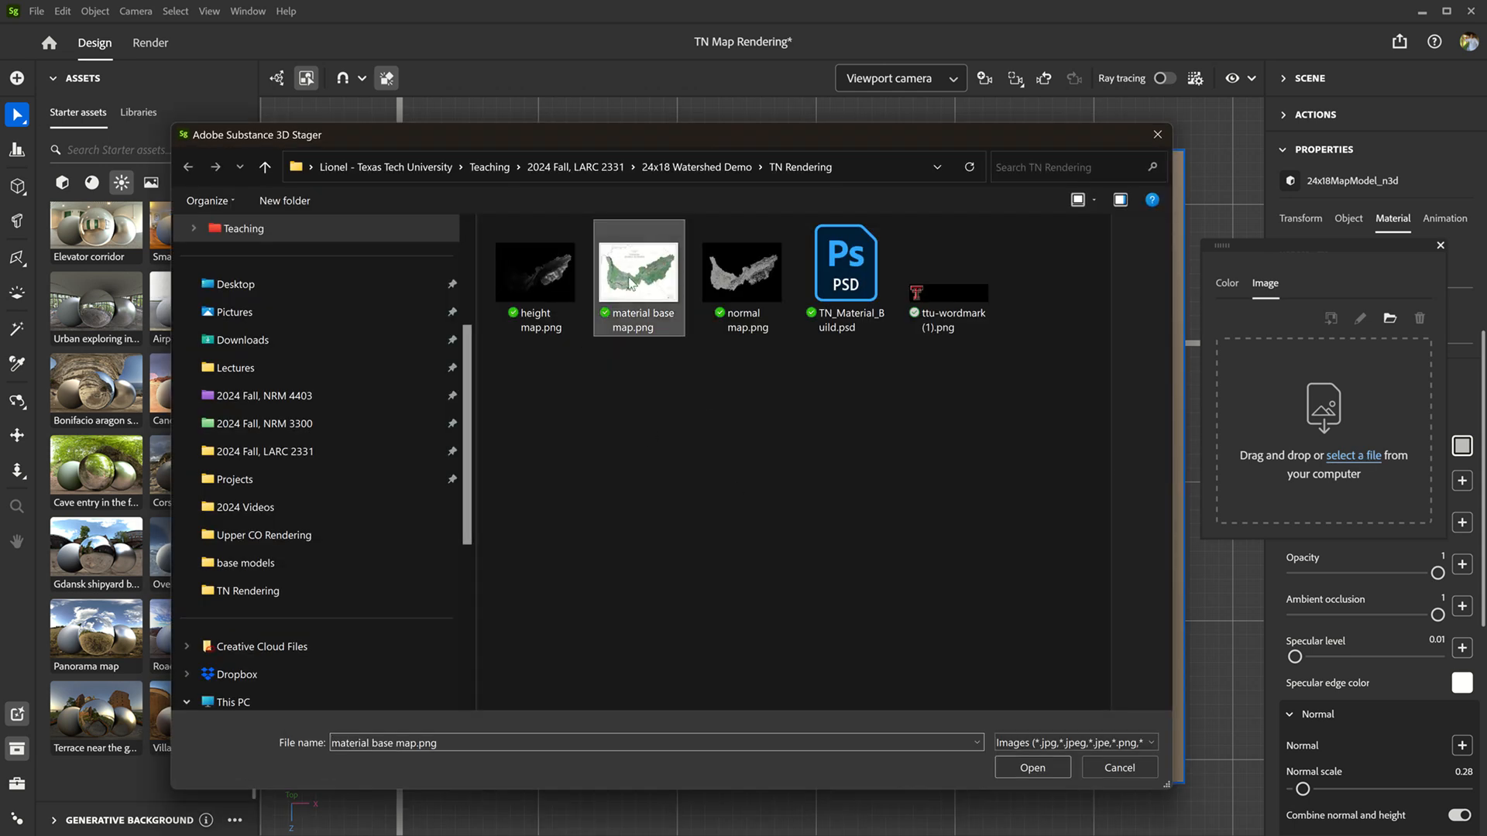
{"action": "left_click", "coordinate": [1033, 767]}
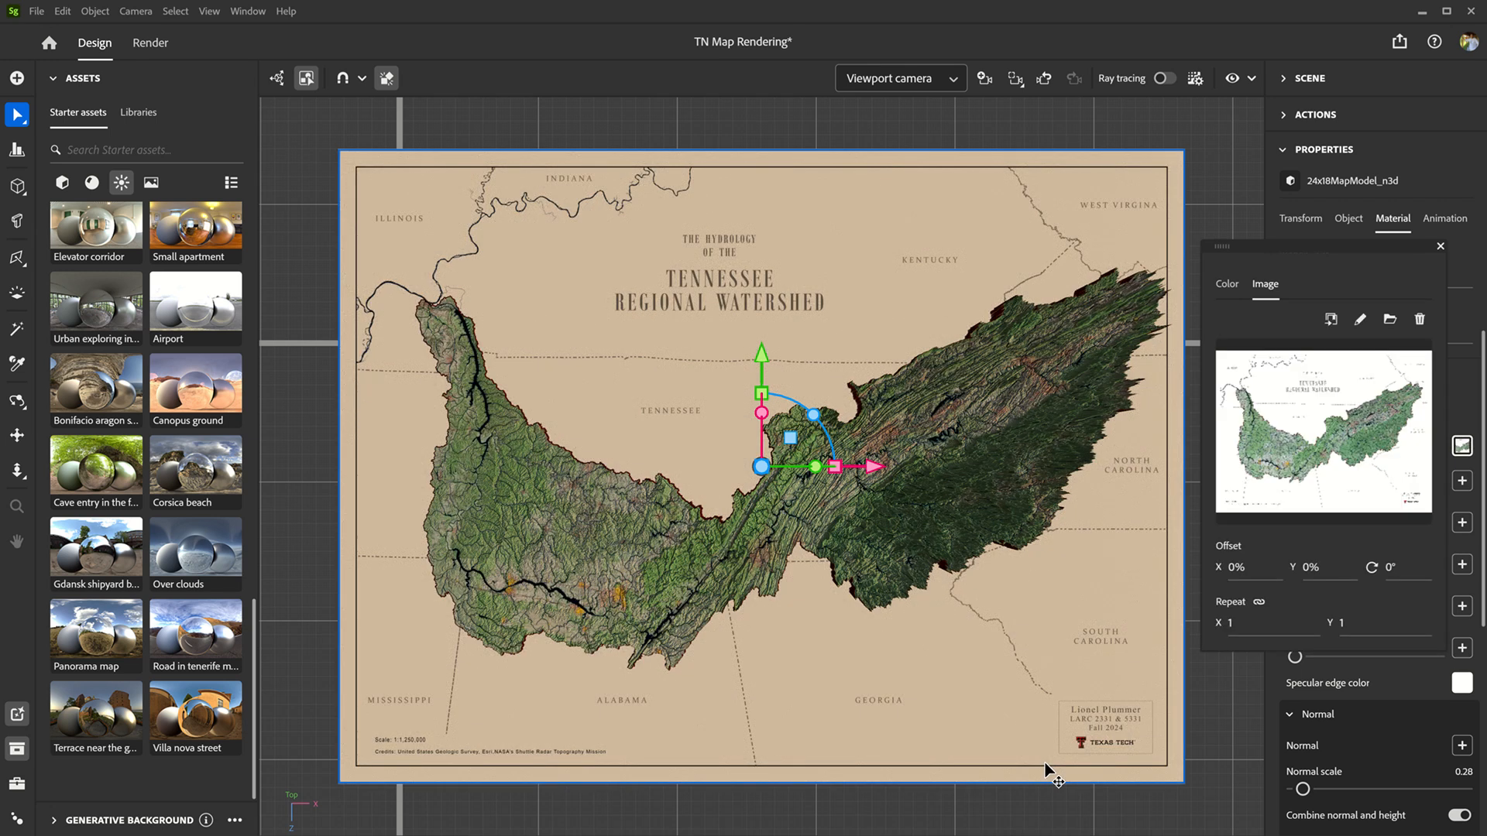
{"action": "left_click", "coordinate": [1440, 247]}
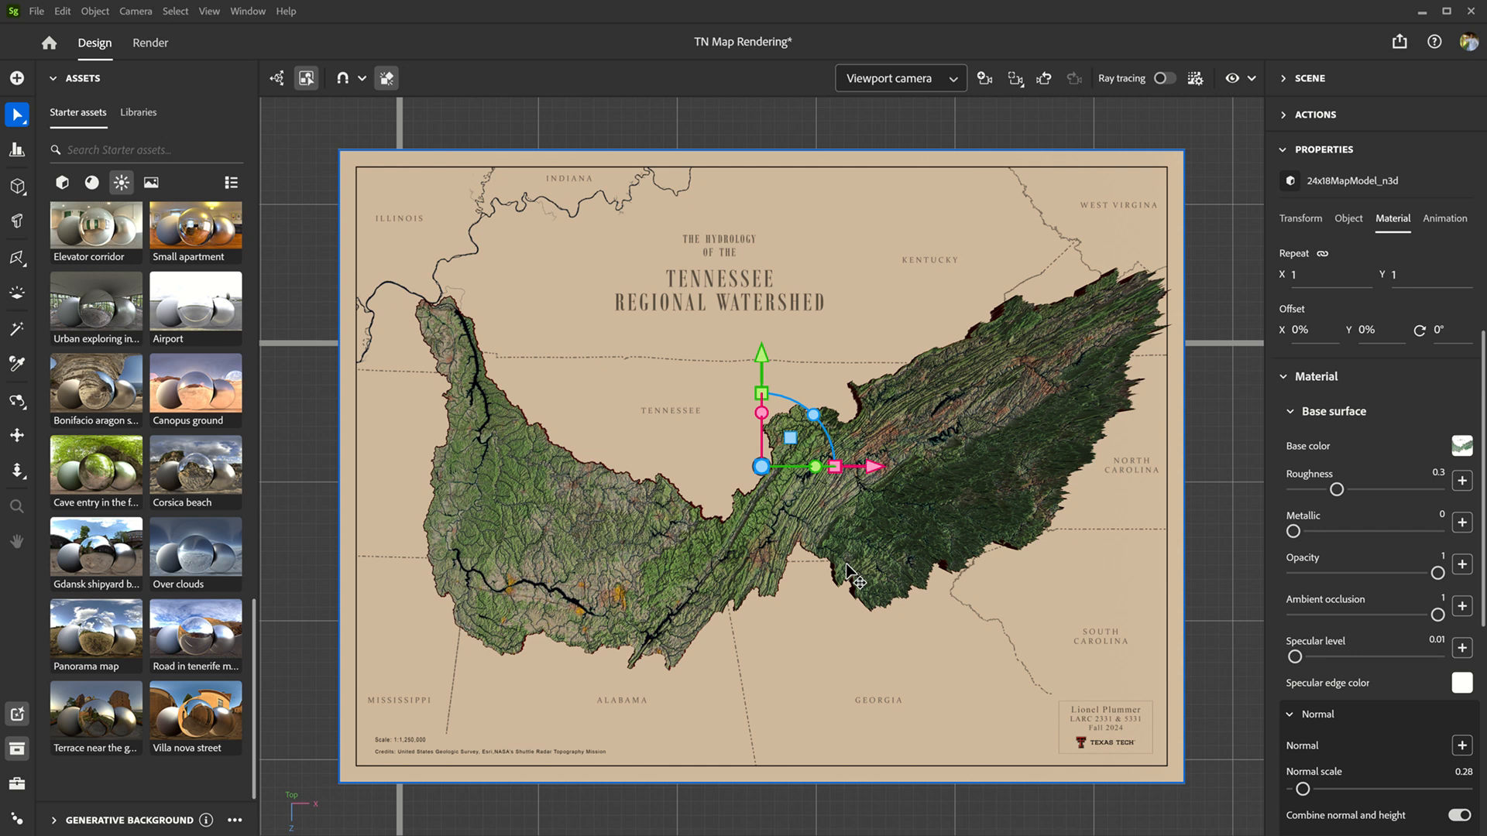
Step: Switch the view from the viewport camera to the scene's saved Camera
{"action": "left_click", "coordinate": [951, 76]}
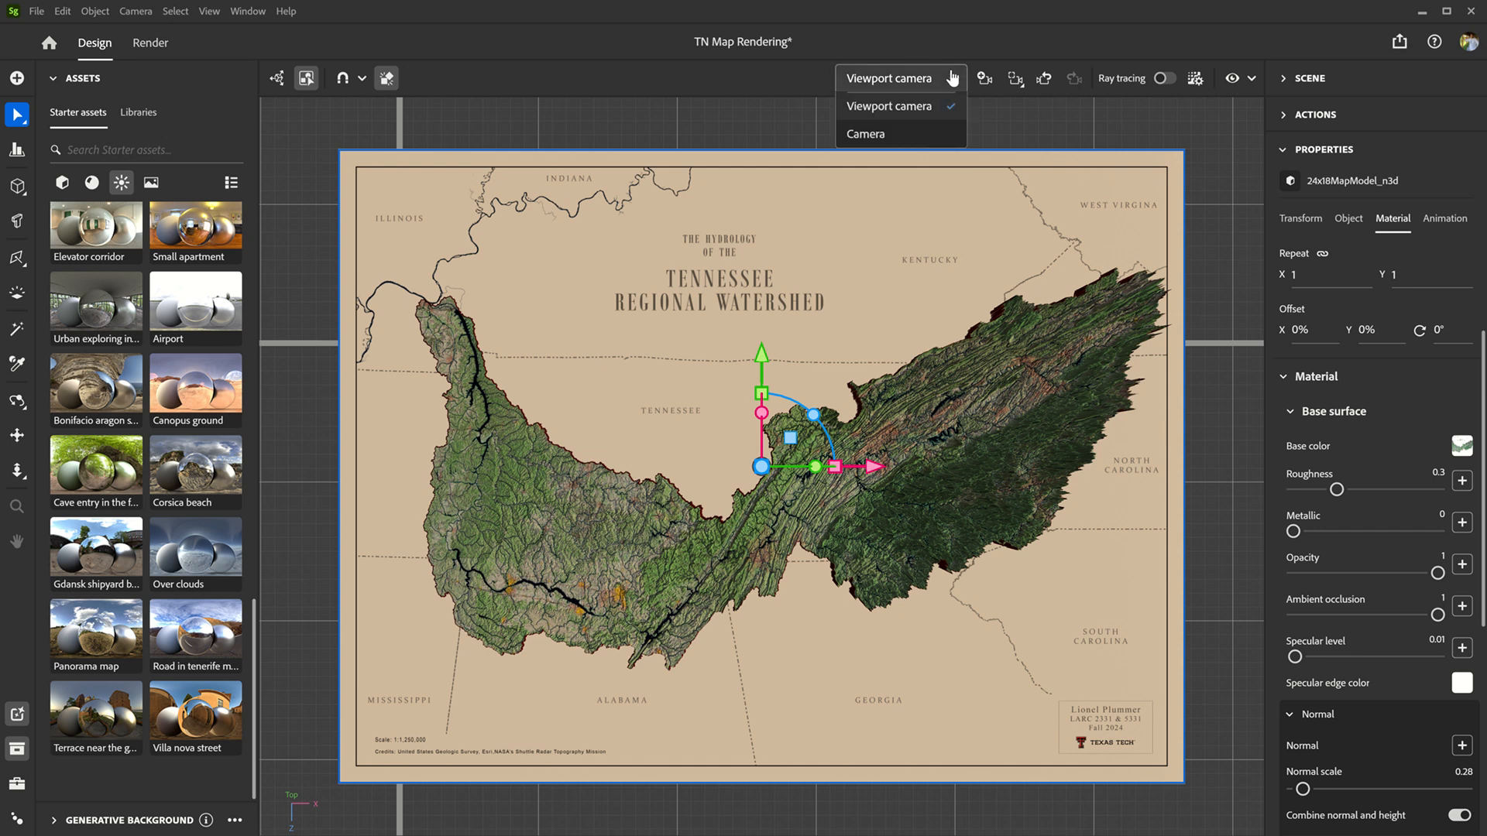
{"action": "left_click", "coordinate": [919, 134]}
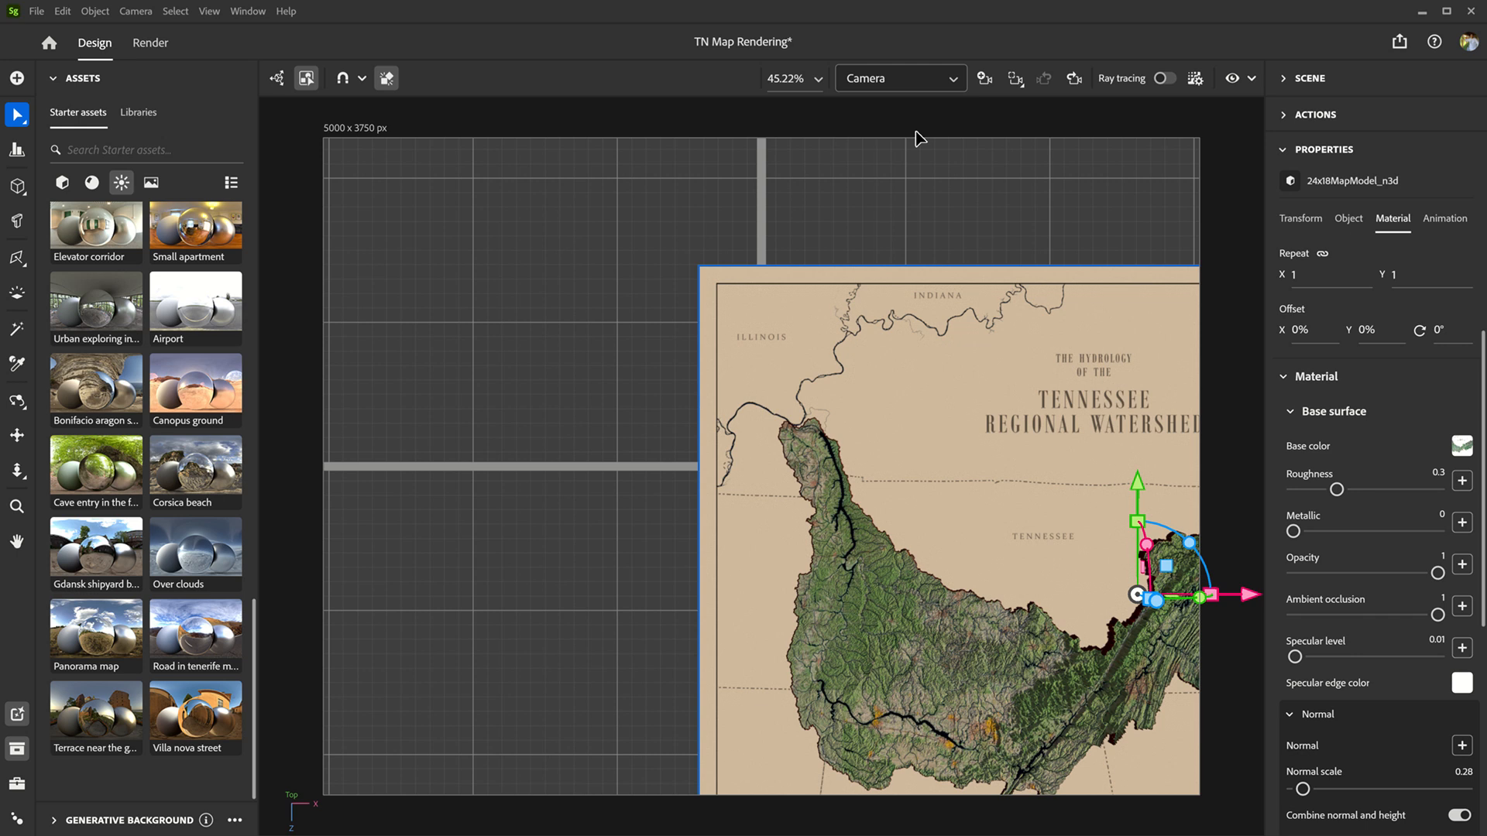
{"action": "left_click", "coordinate": [952, 80]}
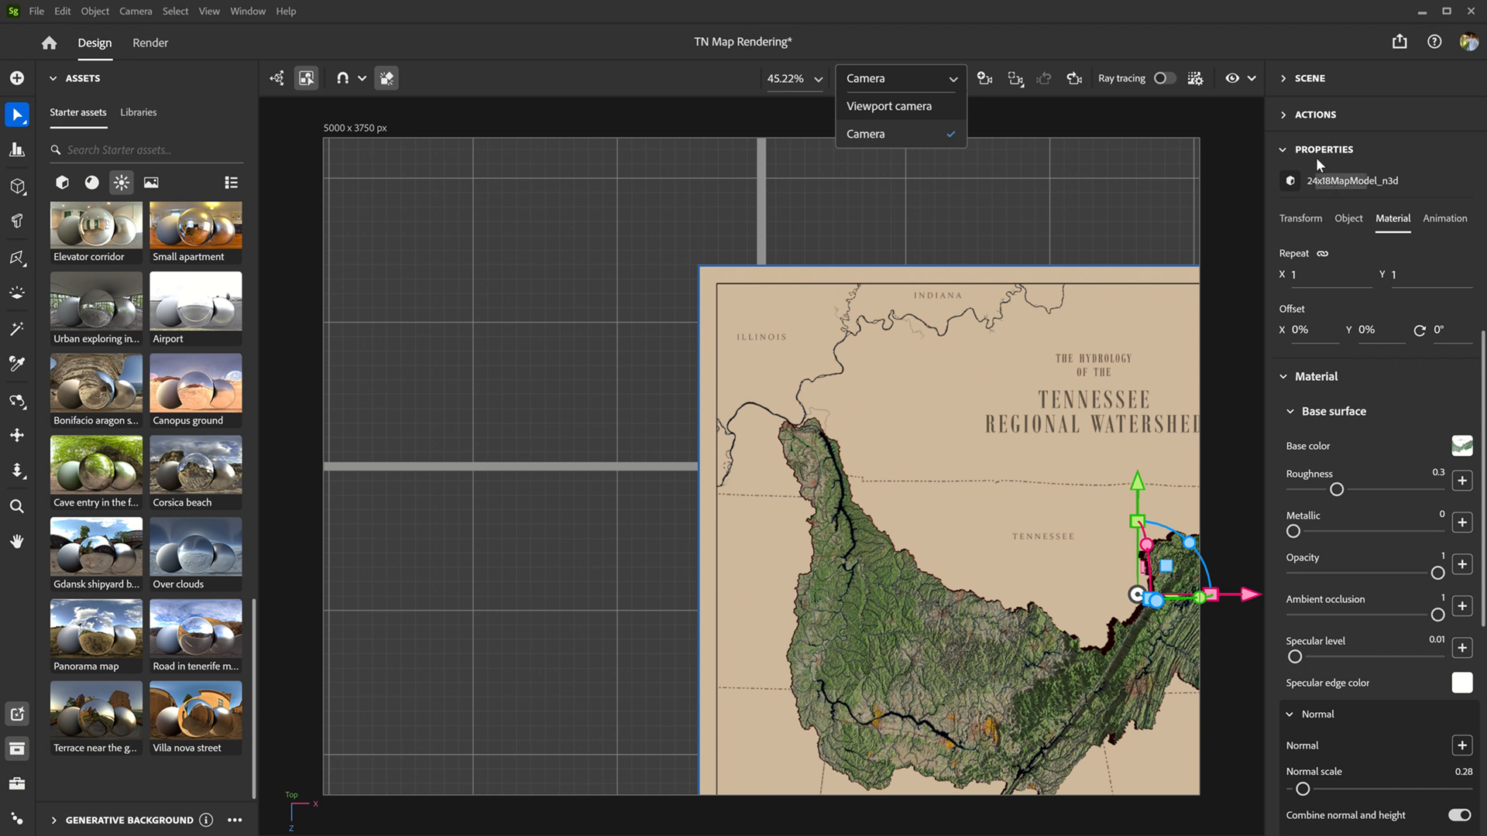
Step: Center 24x18MapModel_n3d in the camera frame by setting its X and Z positions to 0 in
{"action": "left_click", "coordinate": [1282, 150]}
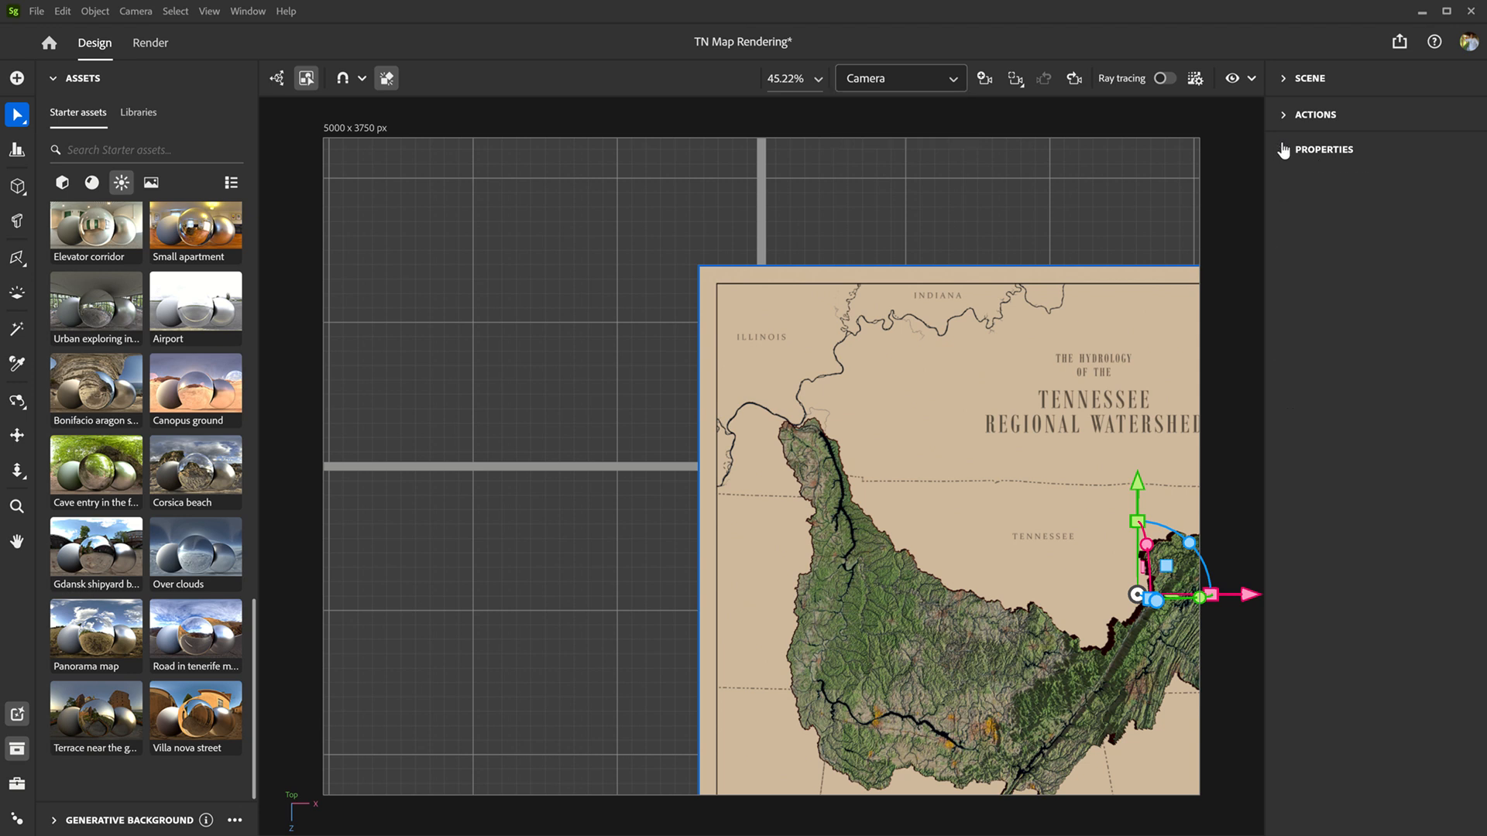
{"action": "left_click", "coordinate": [1287, 79]}
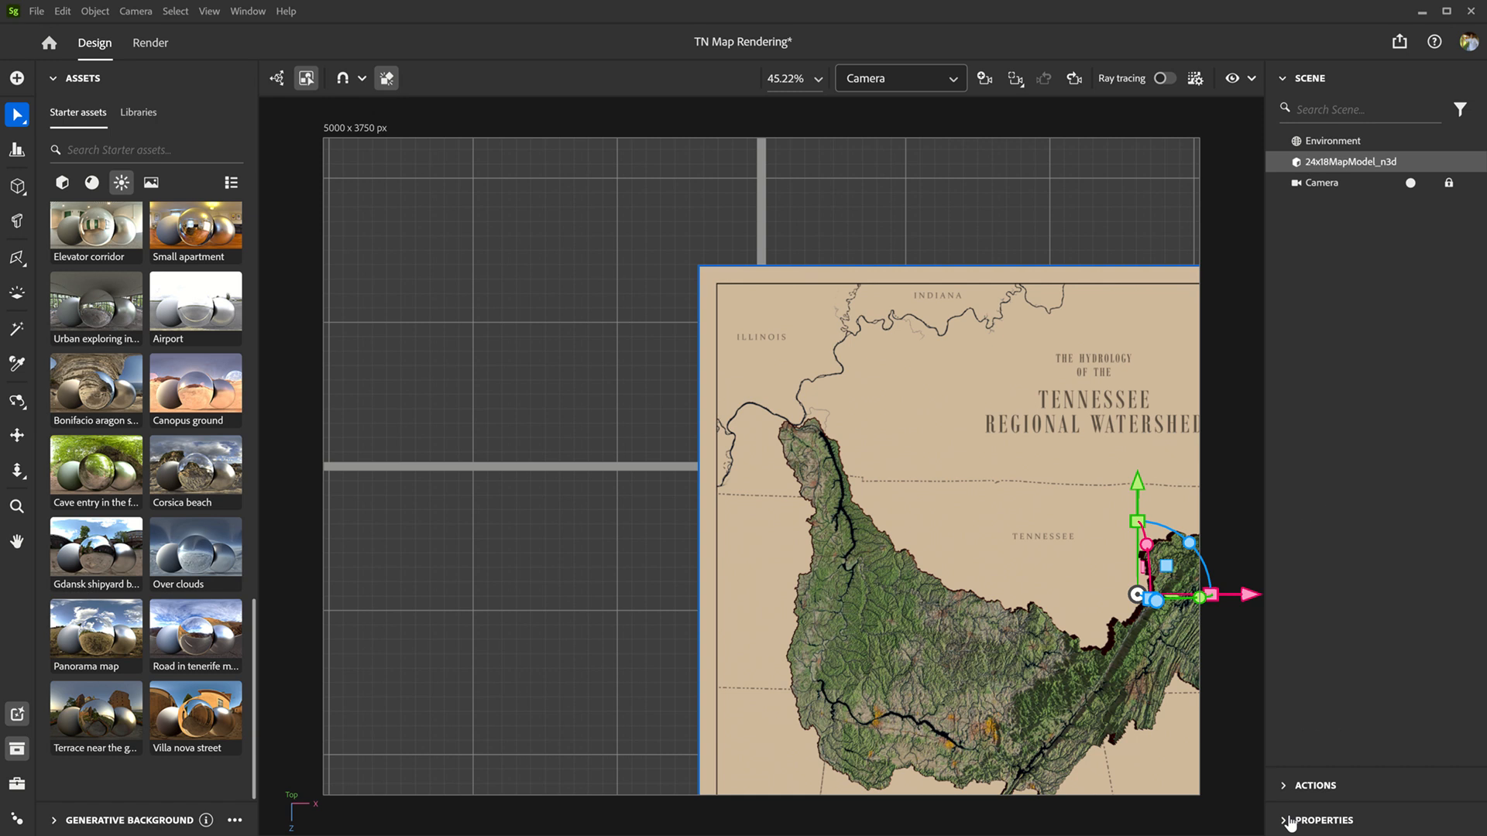
{"action": "left_click", "coordinate": [1290, 821]}
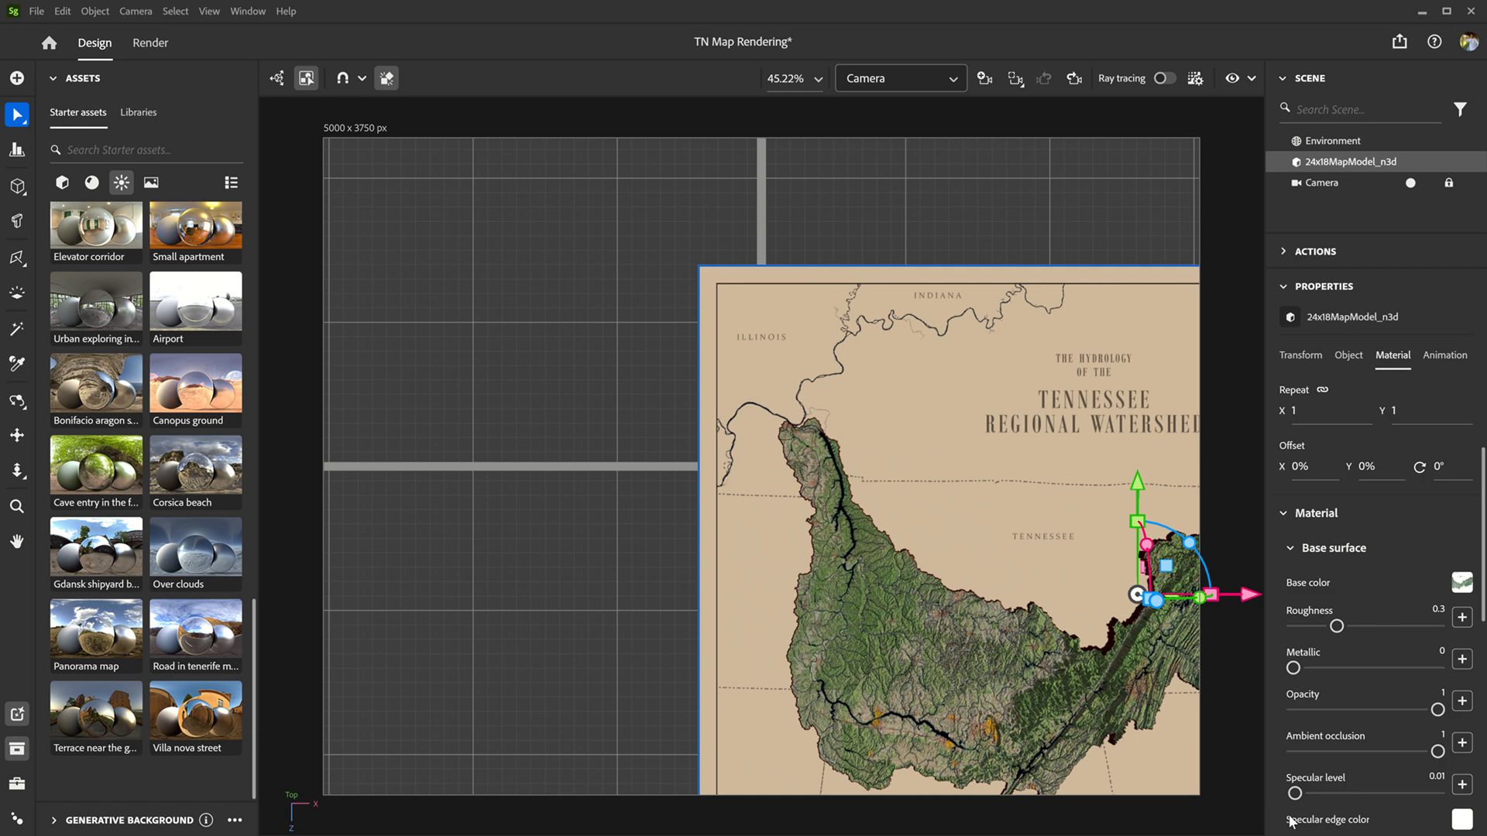
{"action": "left_click", "coordinate": [1307, 358]}
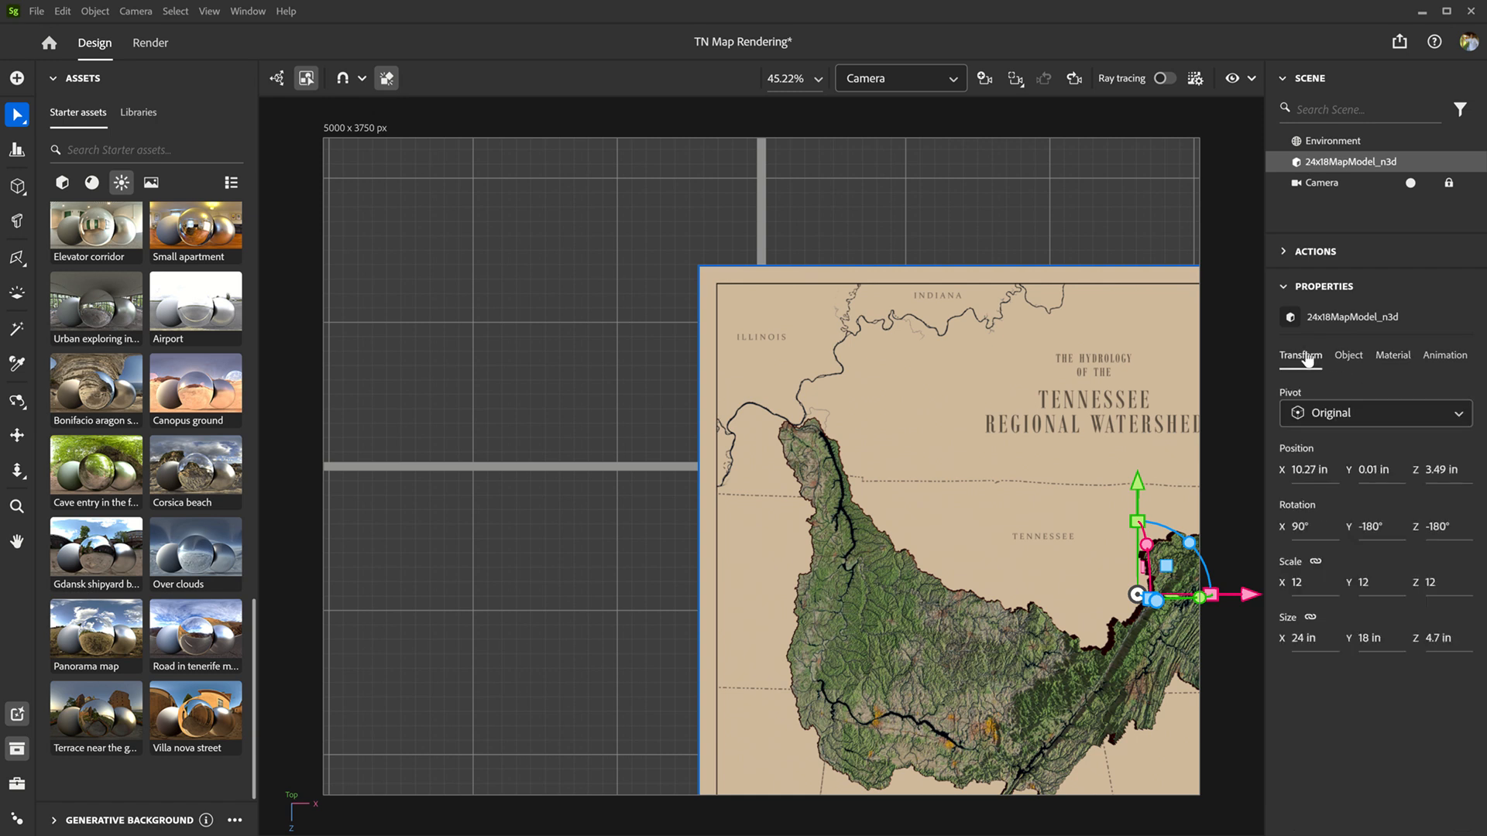
{"action": "left_click", "coordinate": [1307, 471]}
{"action": "type", "text": "0"}
{"action": "key", "text": "Tab"}
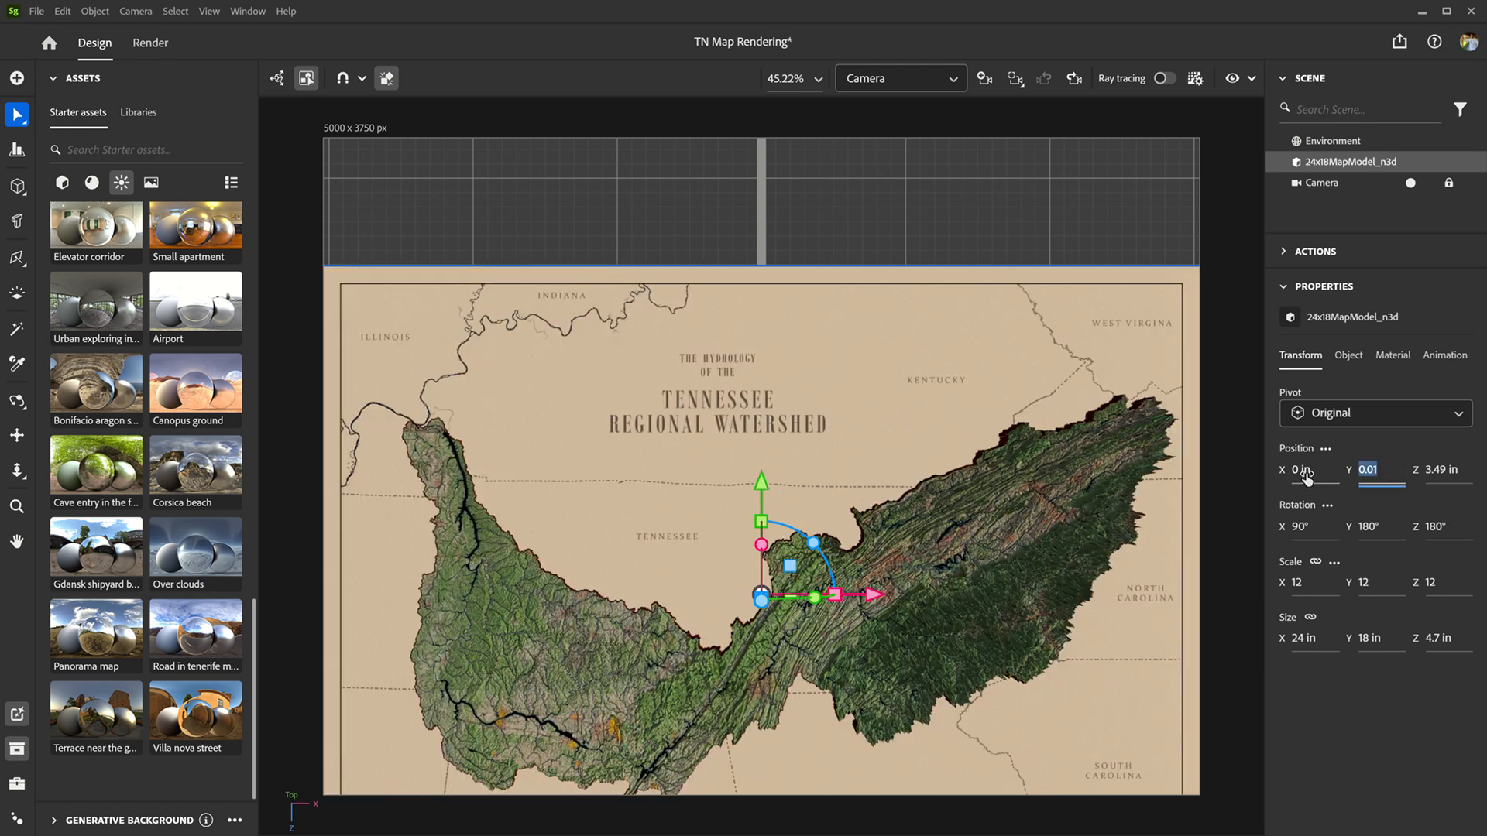
{"action": "key", "text": "Tab"}
{"action": "type", "text": "0"}
{"action": "key", "text": "Tab"}
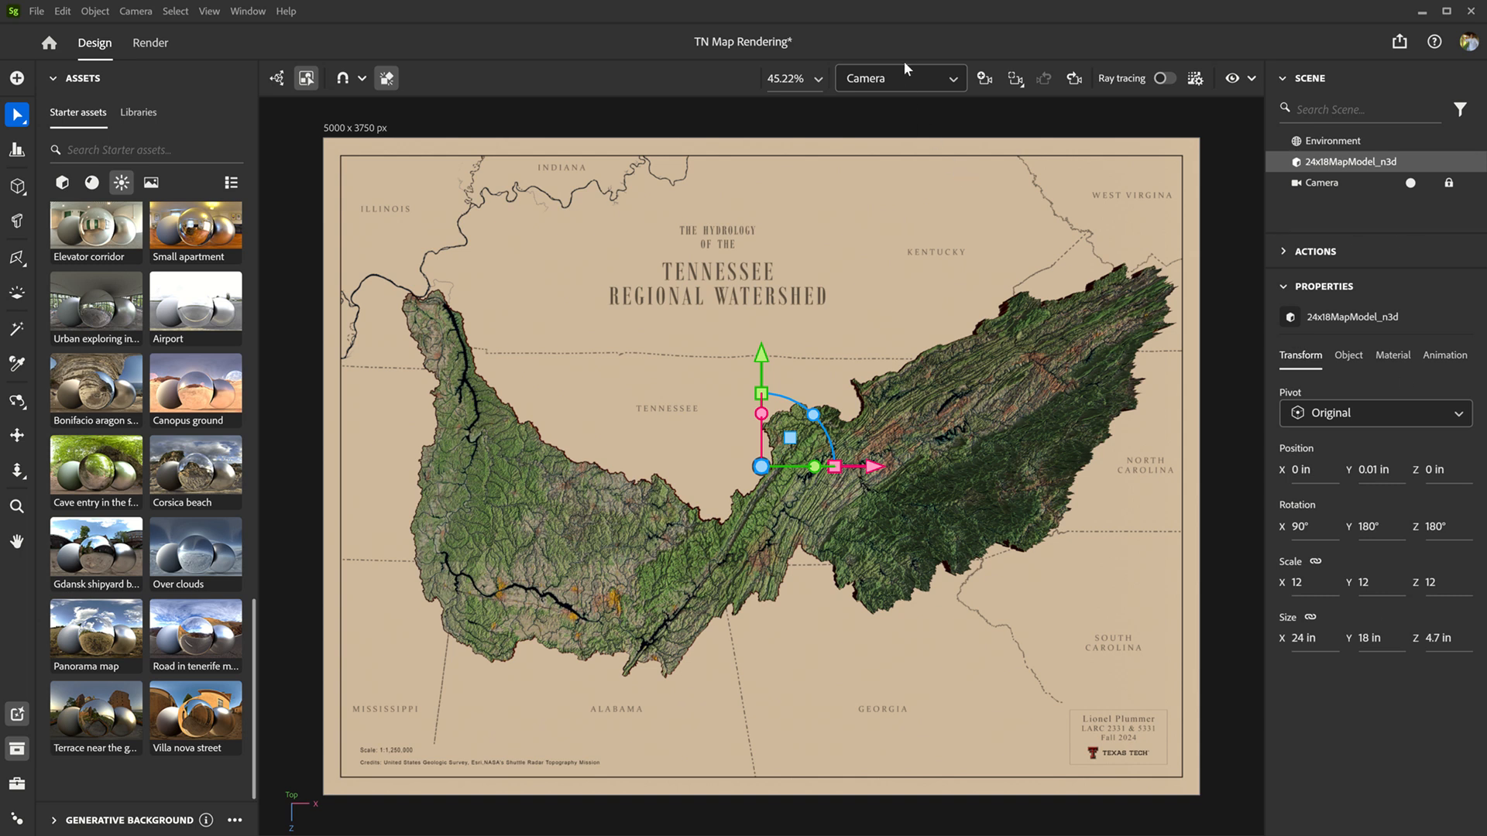
Step: Turn on ray tracing for the camera view of the map
{"action": "left_click", "coordinate": [1282, 293]}
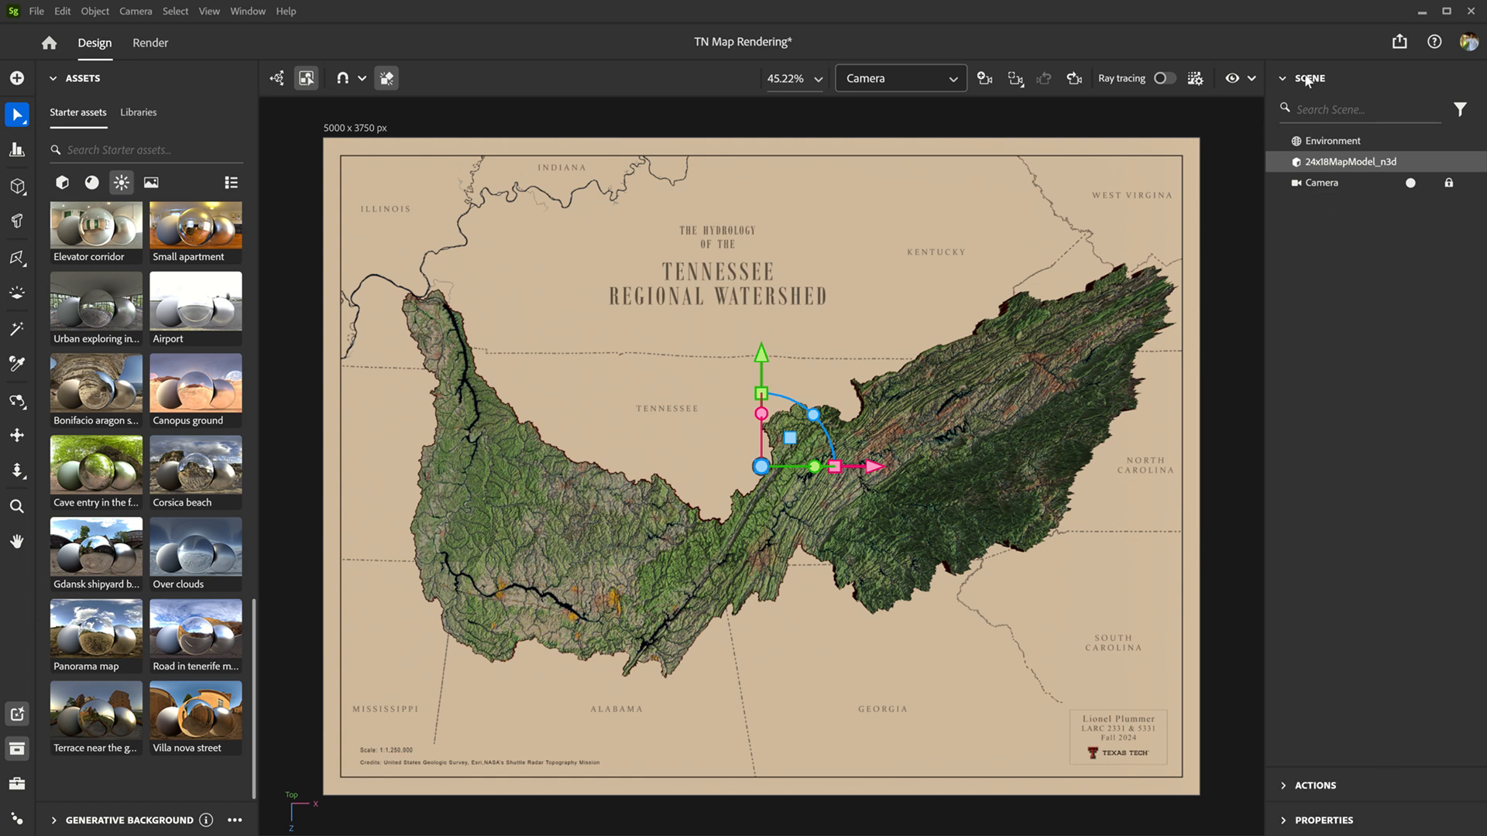
{"action": "left_click", "coordinate": [1282, 81]}
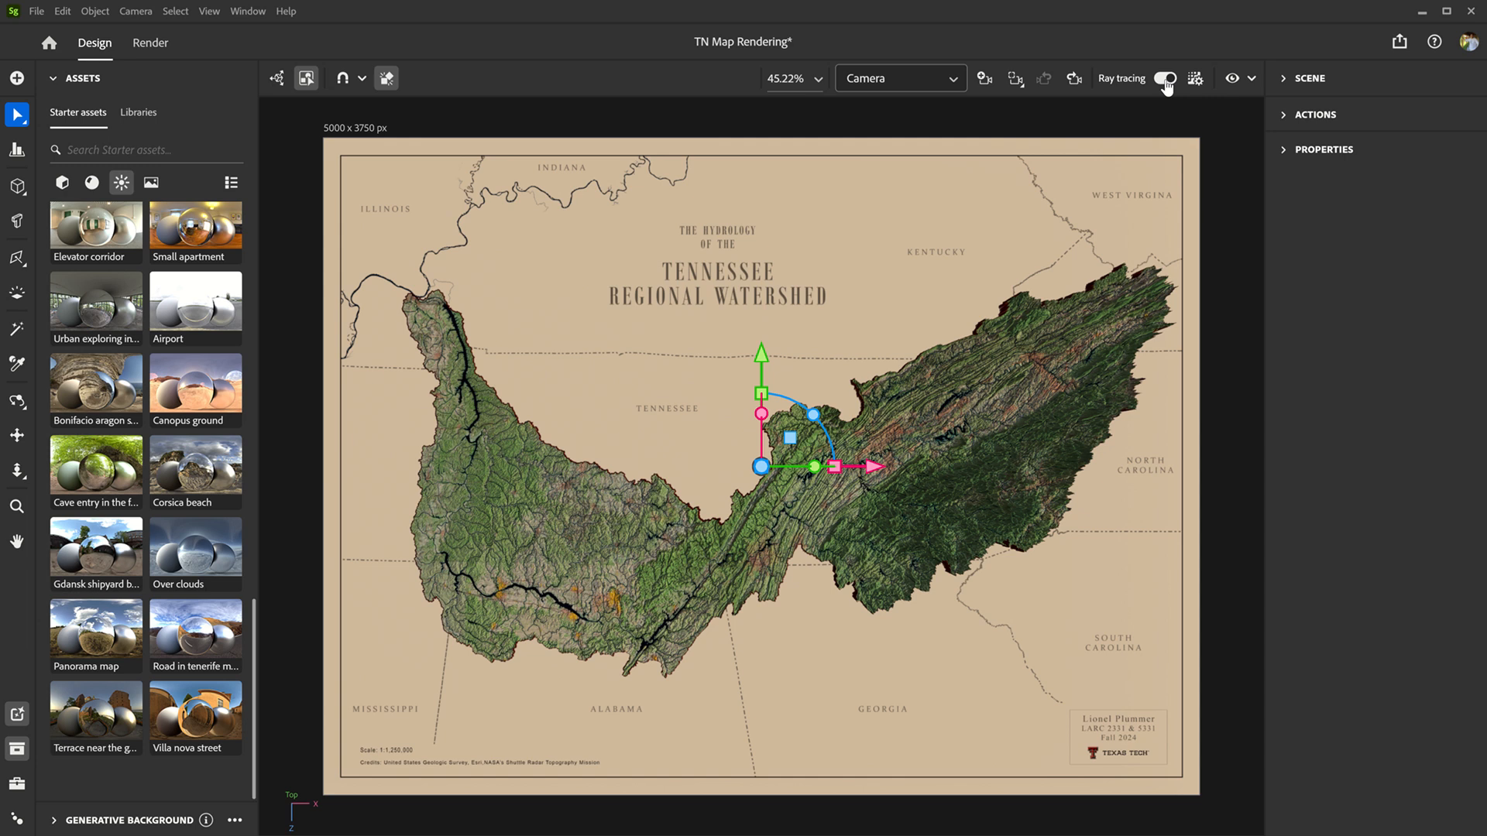
{"action": "left_click", "coordinate": [1166, 80]}
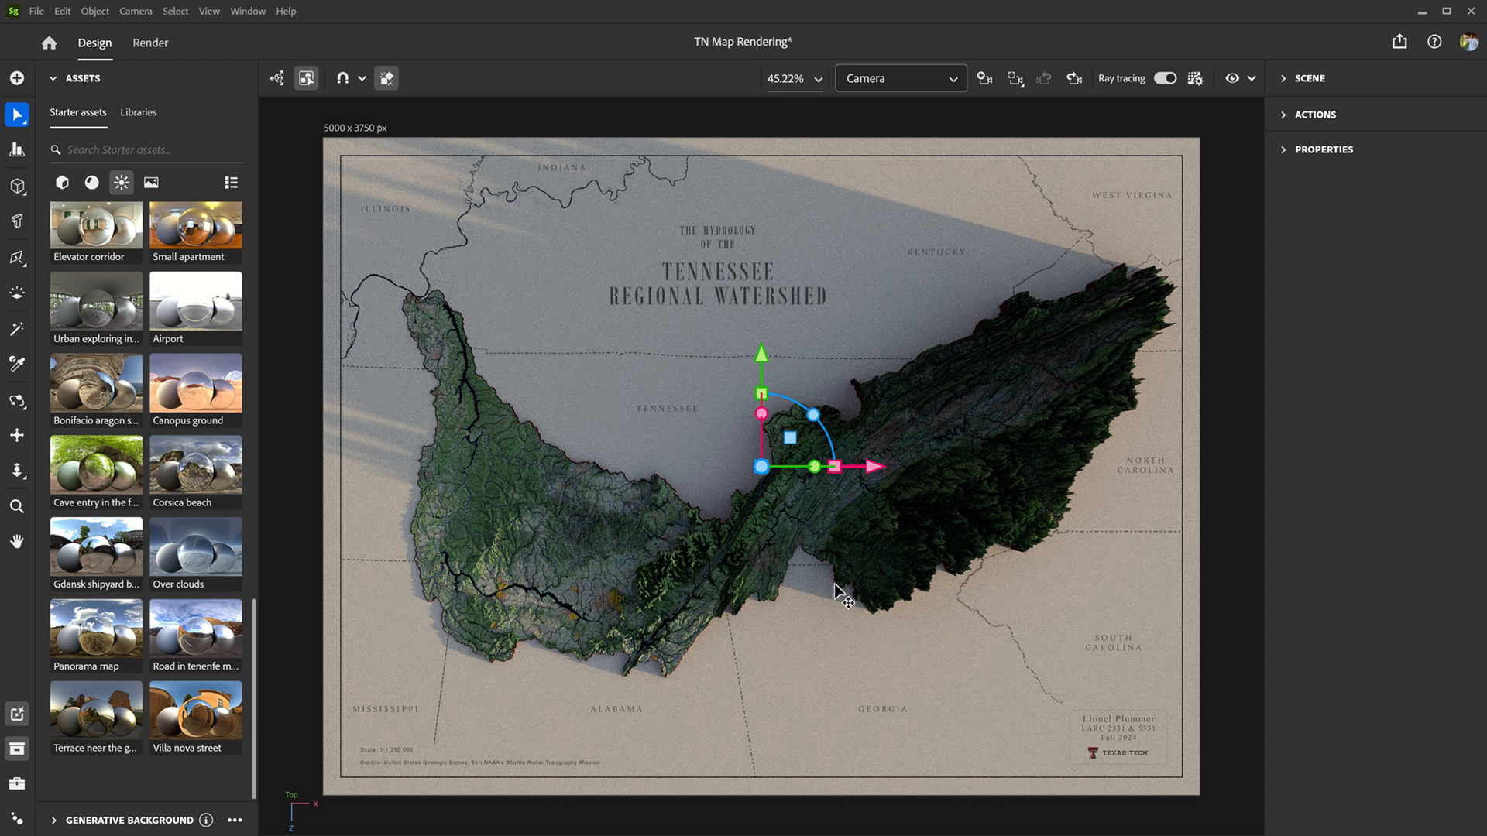
Step: Replace the scene's environment lighting with the Soft 5daylightstudio starter light
{"action": "scroll", "coordinate": [64, 428], "scroll_direction": "up", "scroll_amount": 10}
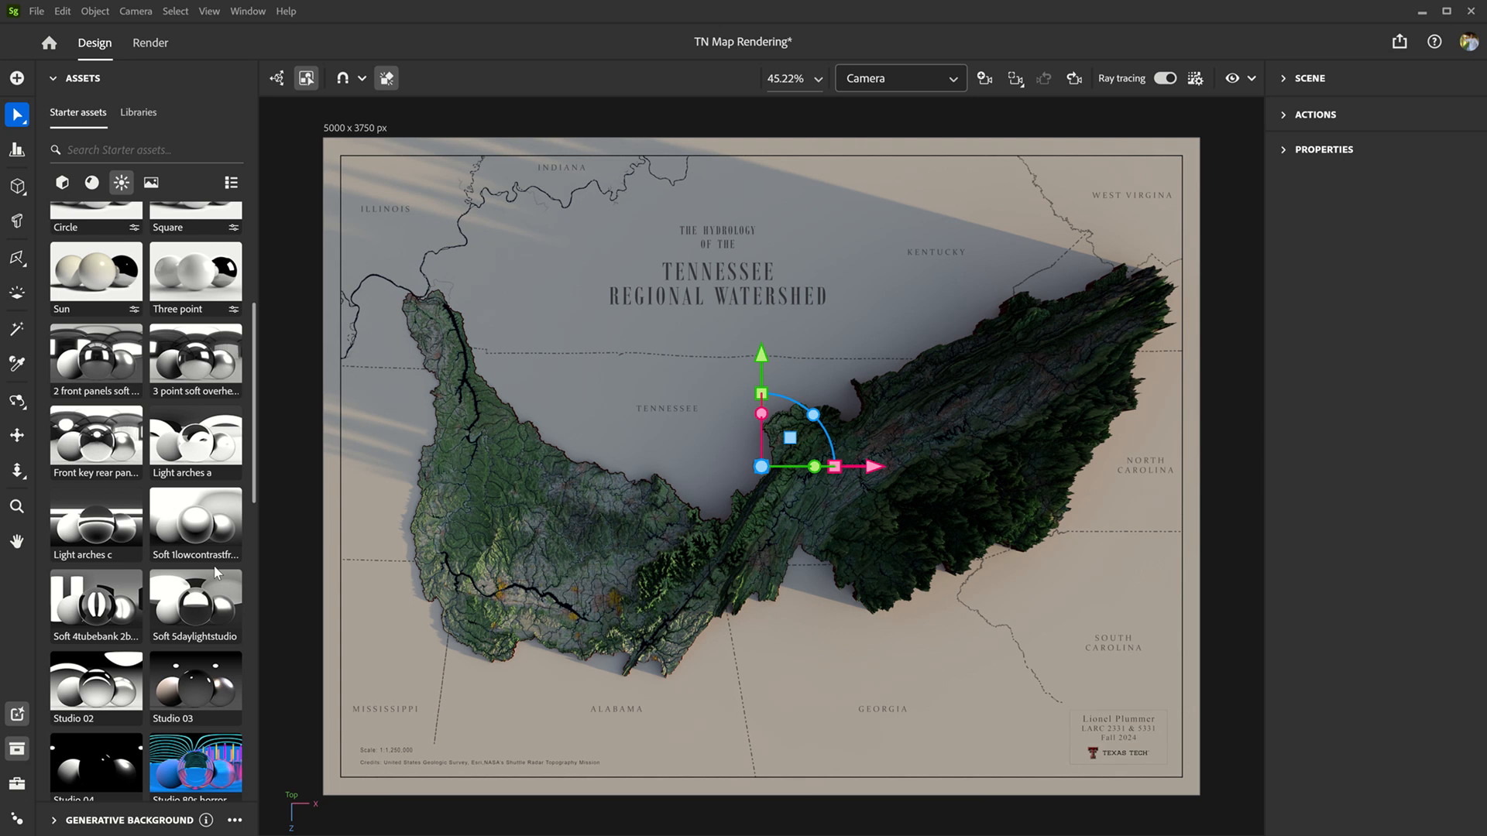
{"action": "scroll", "coordinate": [215, 571], "scroll_direction": "up", "scroll_amount": 2}
{"action": "scroll", "coordinate": [215, 571], "scroll_direction": "down", "scroll_amount": 2}
{"action": "mouse_move", "coordinate": [110, 603]}
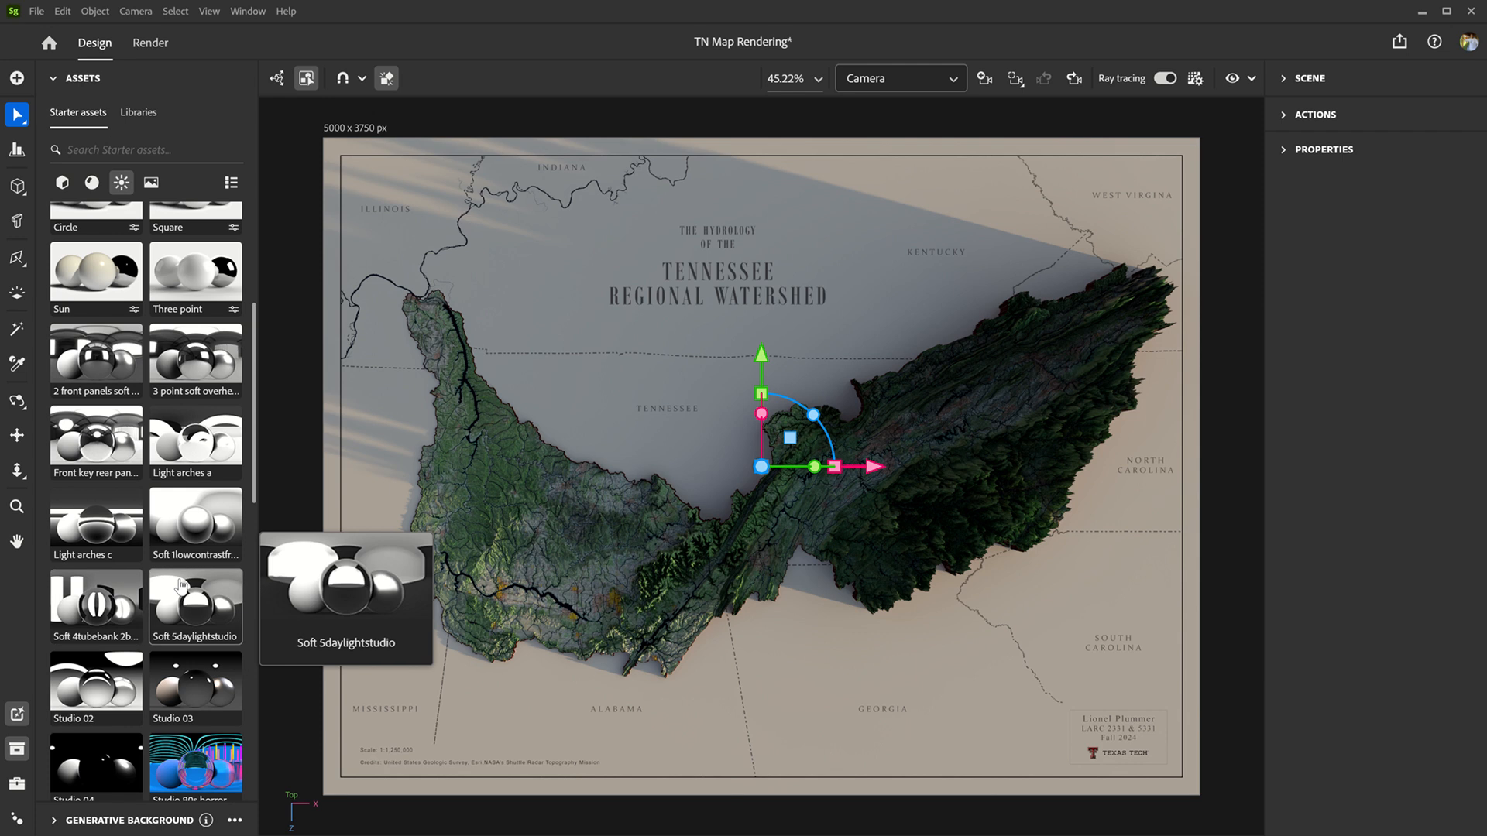
{"action": "left_click", "coordinate": [203, 599]}
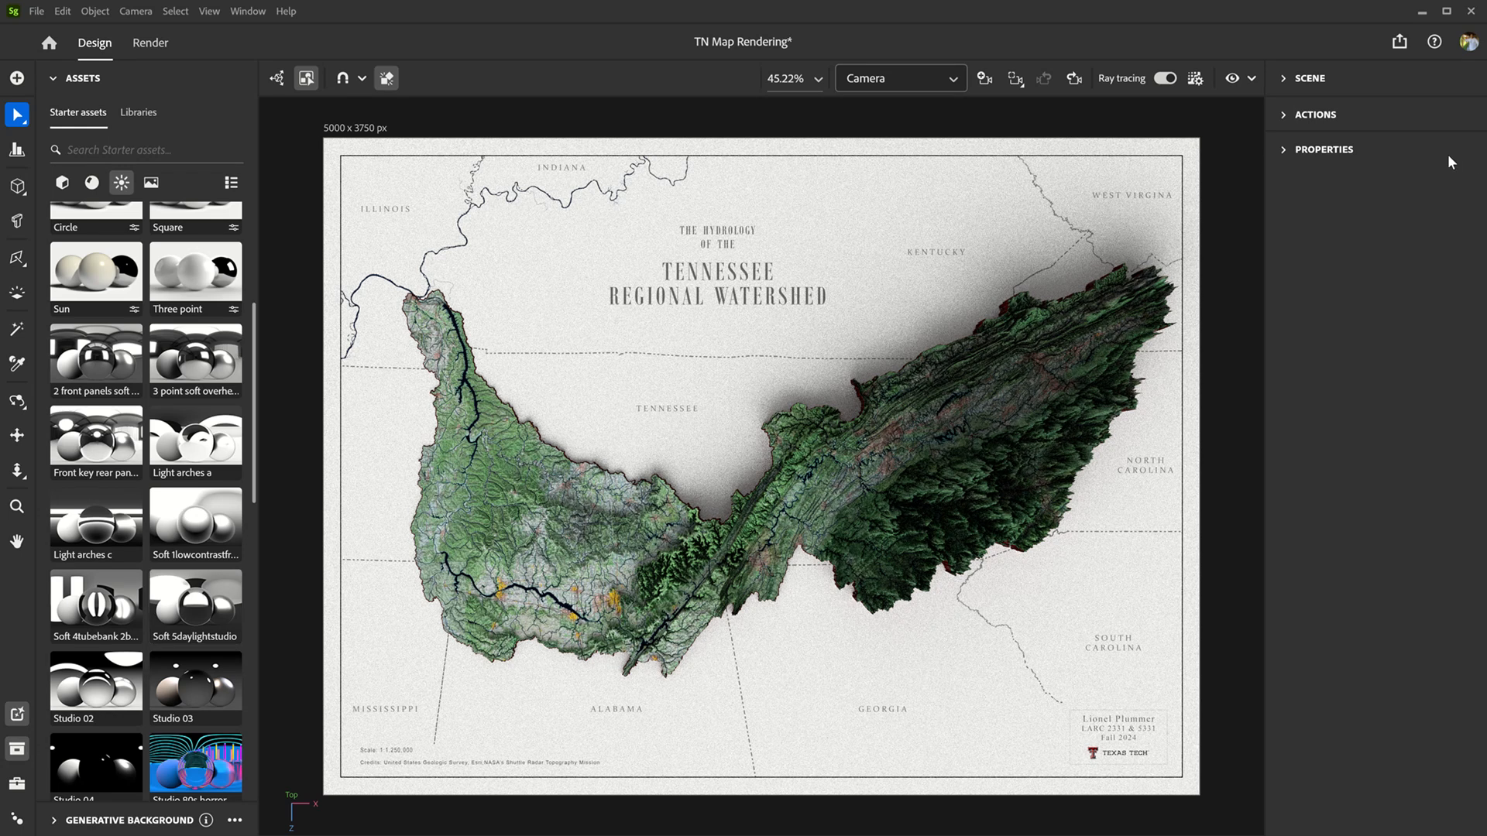
Step: Select the Environment and set the global rotation of its lighting to 170°
{"action": "left_click", "coordinate": [1286, 79]}
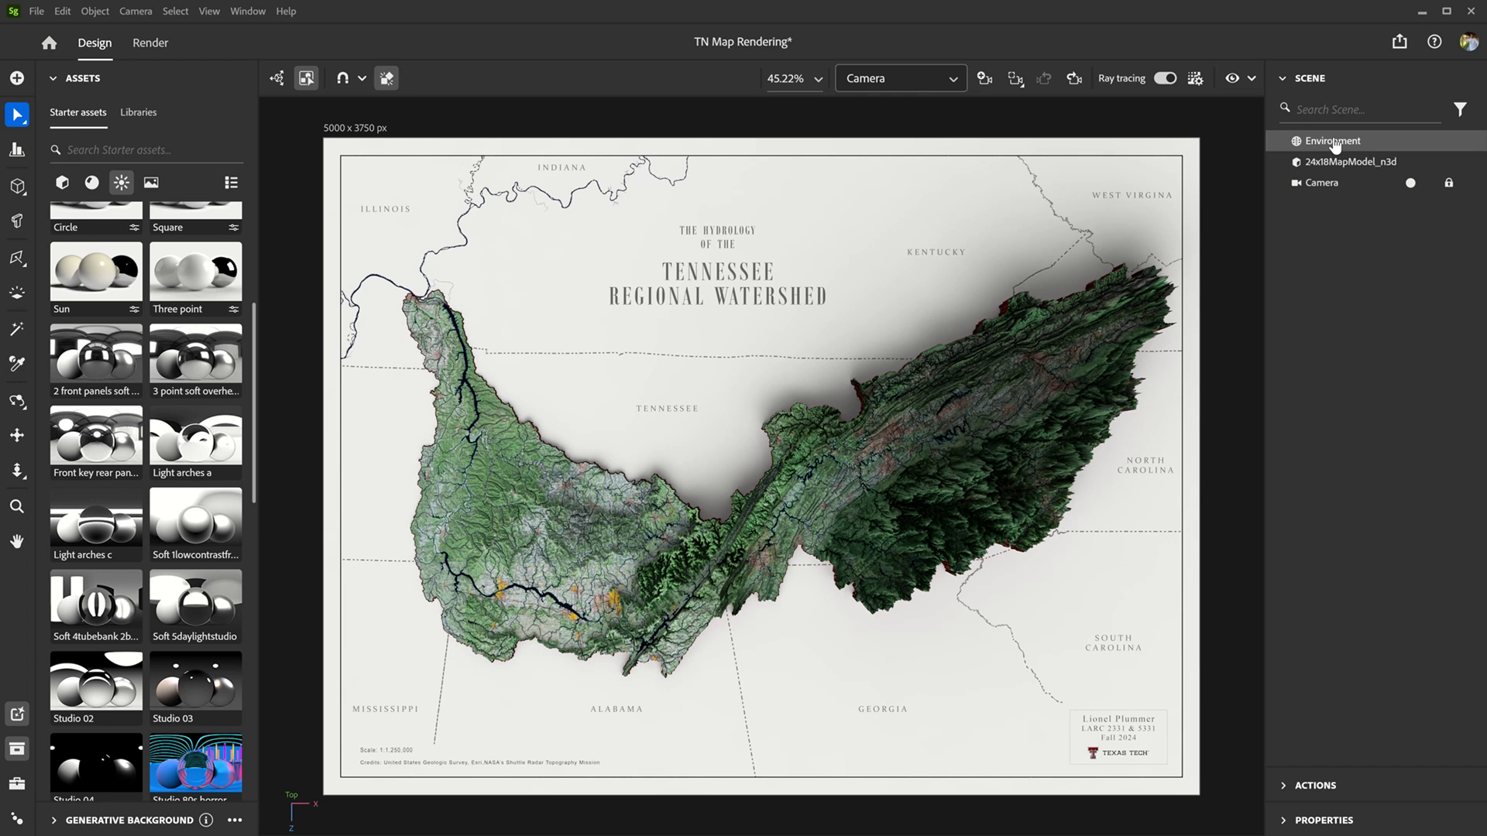
{"action": "left_click", "coordinate": [1286, 79]}
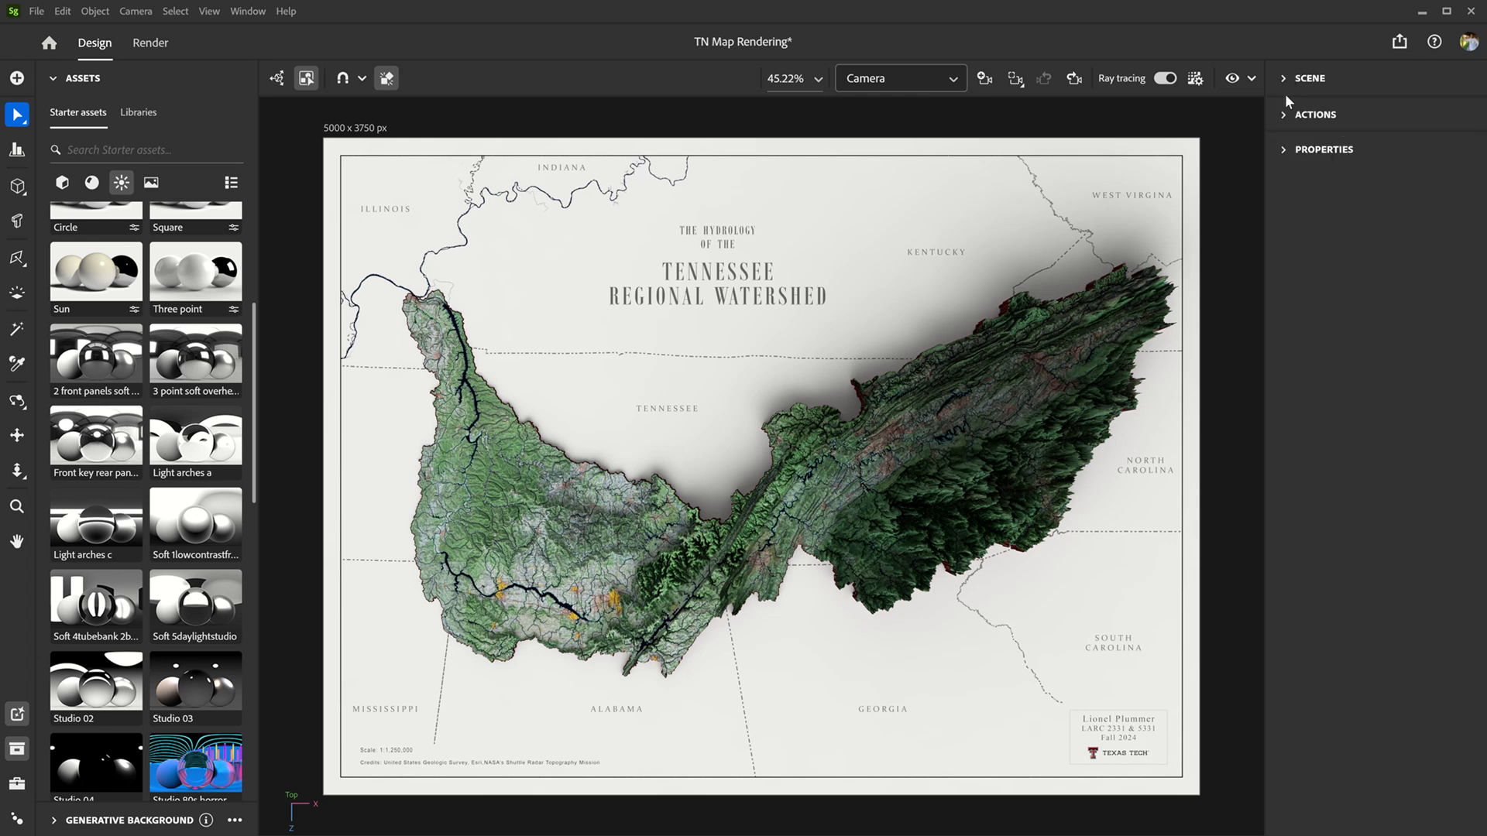
{"action": "left_click", "coordinate": [1287, 151]}
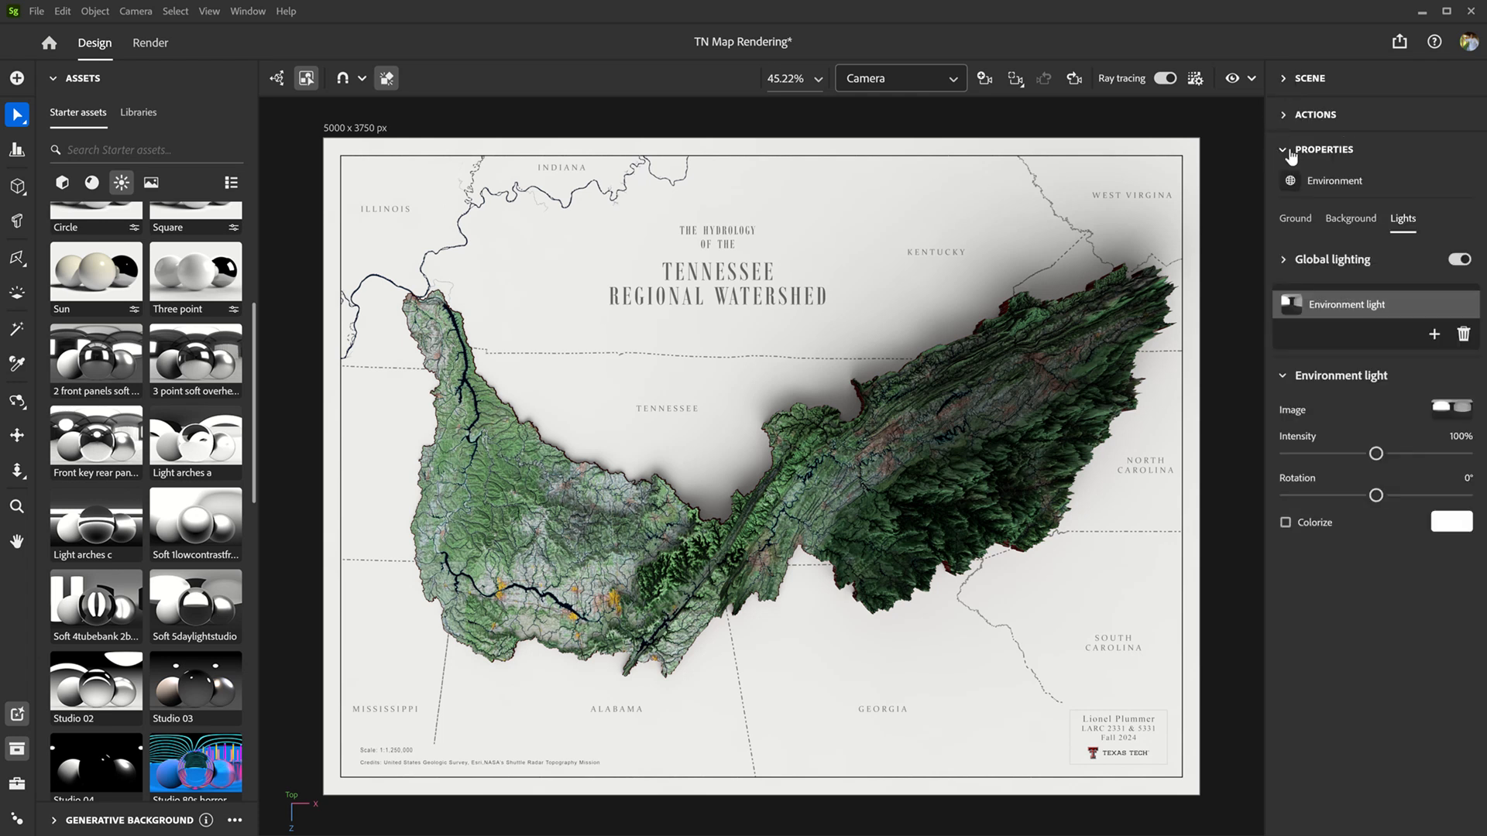
{"action": "left_click", "coordinate": [1296, 220]}
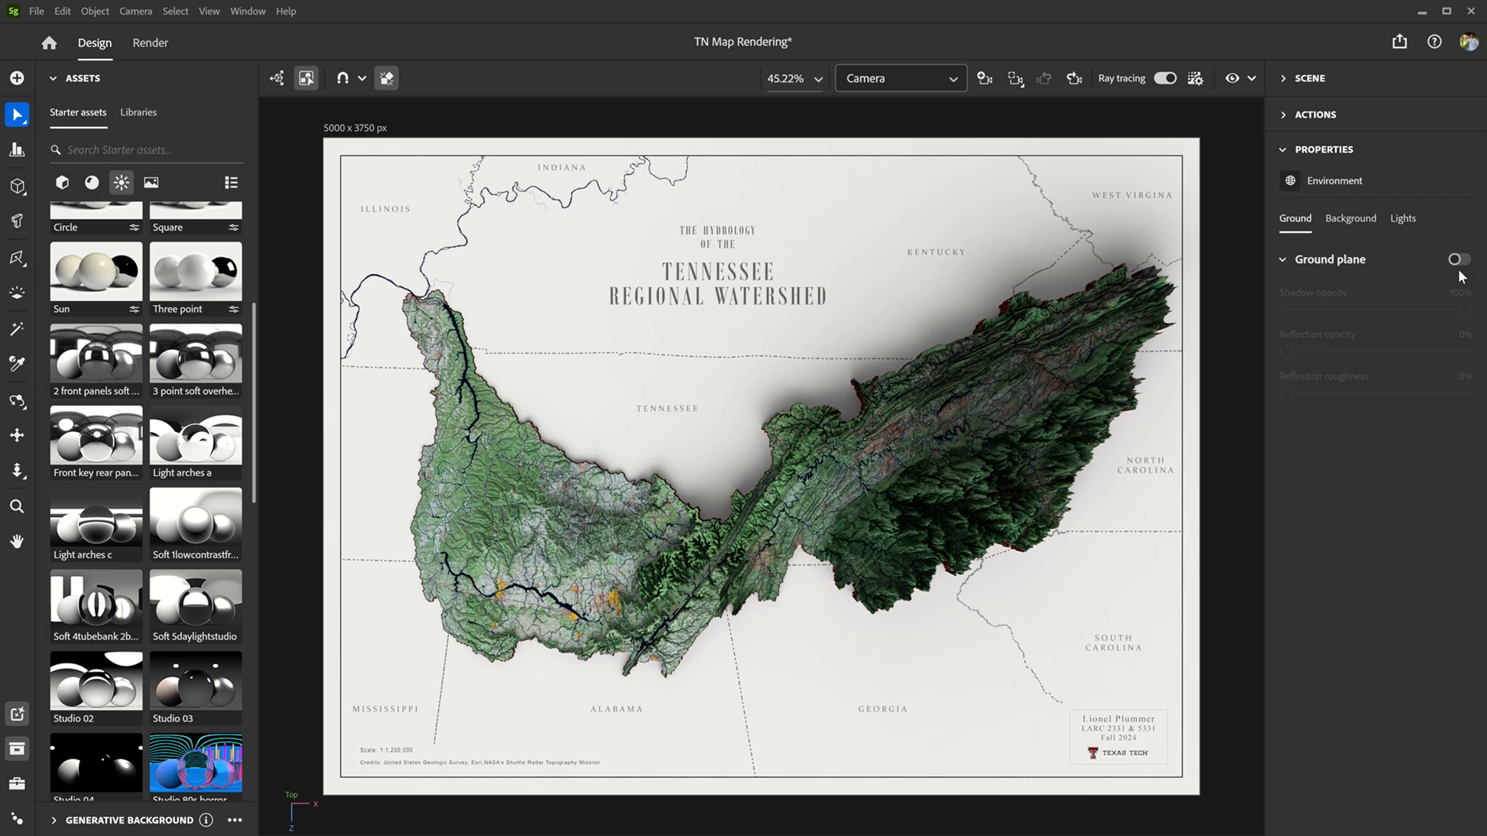
{"action": "left_click", "coordinate": [1357, 220]}
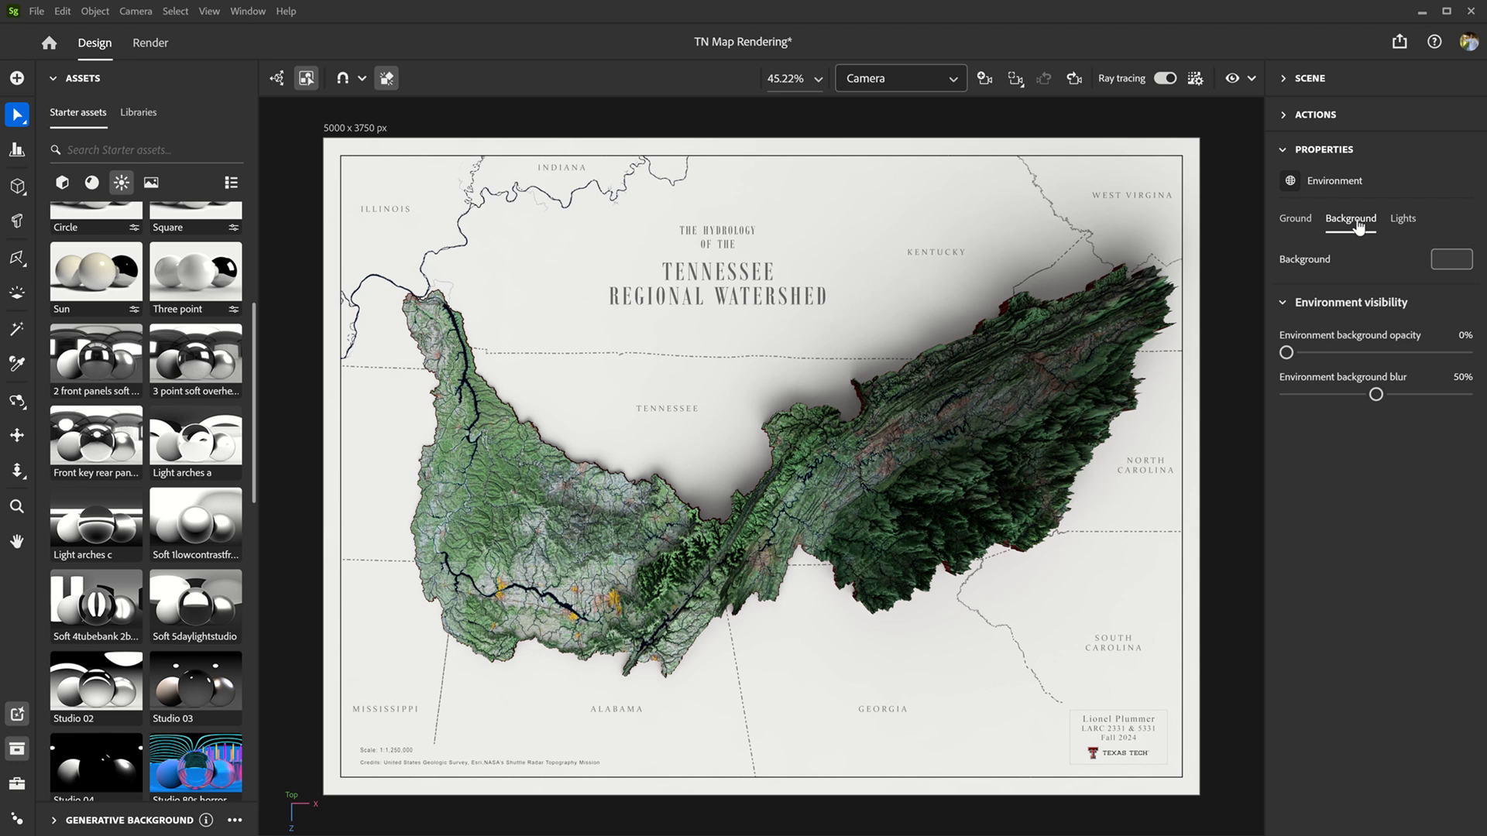
{"action": "left_click", "coordinate": [1402, 221]}
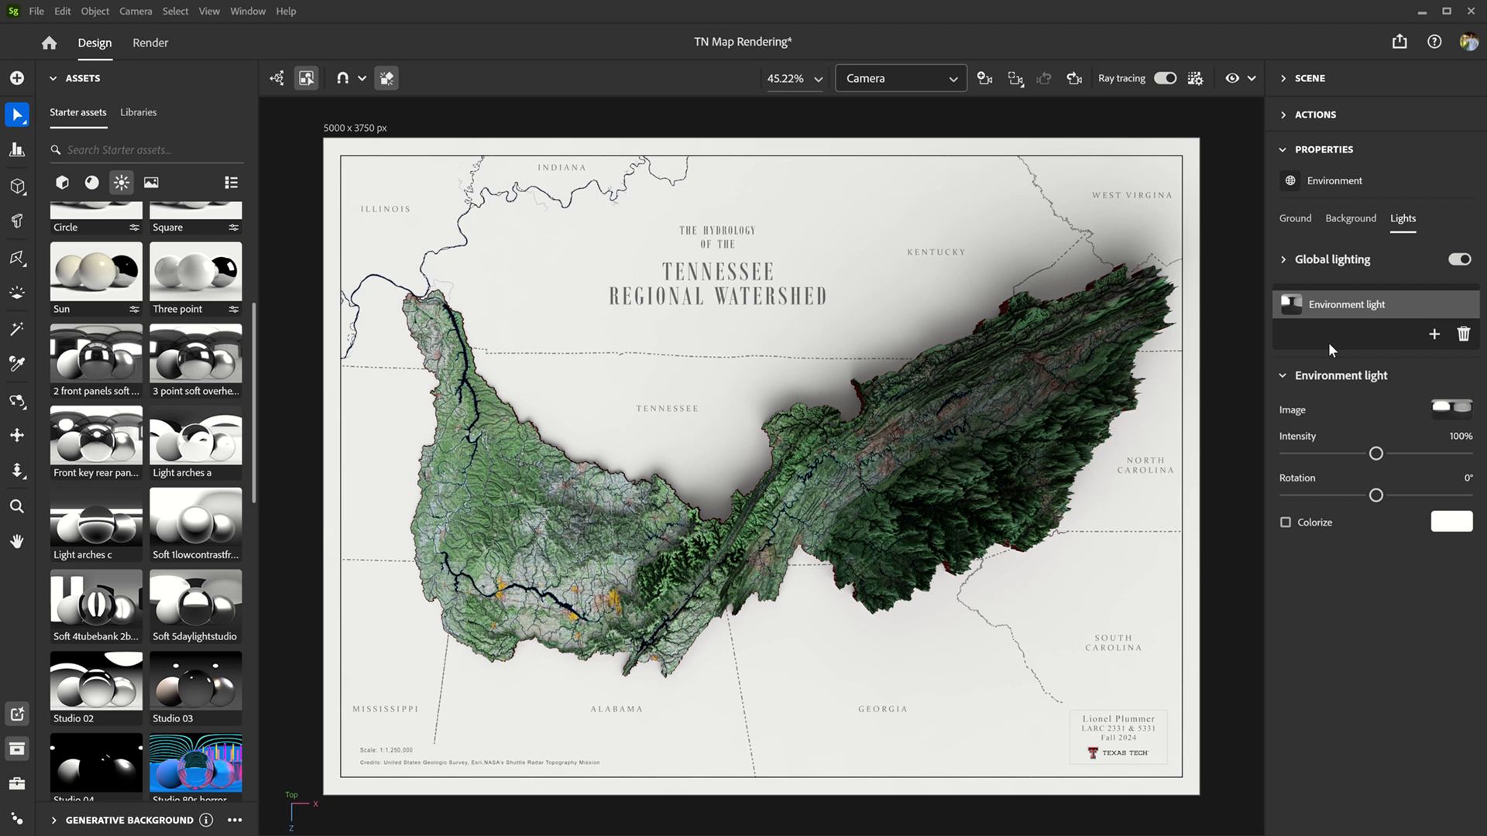
{"action": "left_click", "coordinate": [1285, 261]}
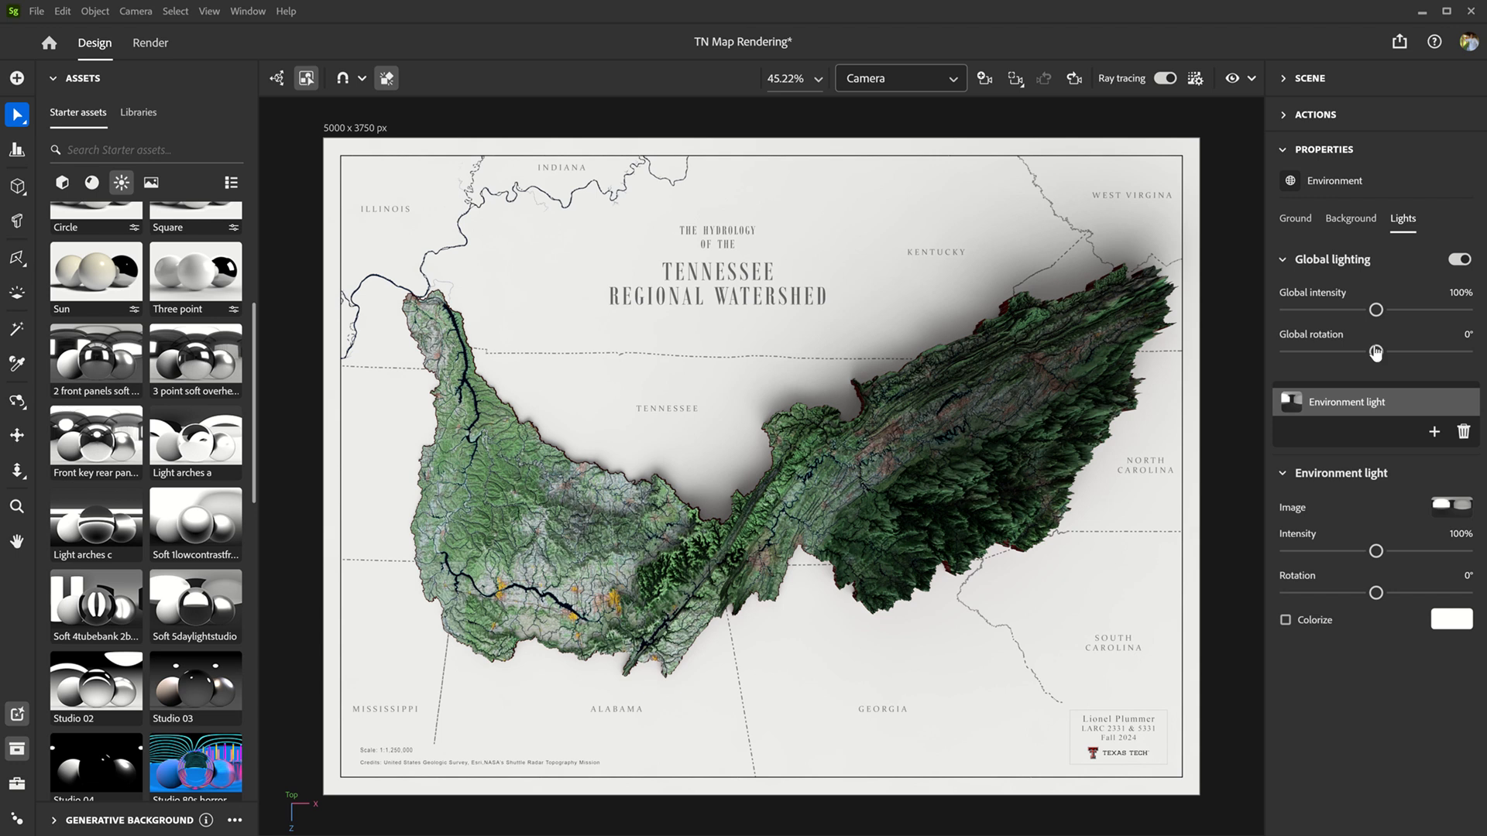
{"action": "left_click_drag", "start_coordinate": [1375, 352], "coordinate": [1460, 355]}
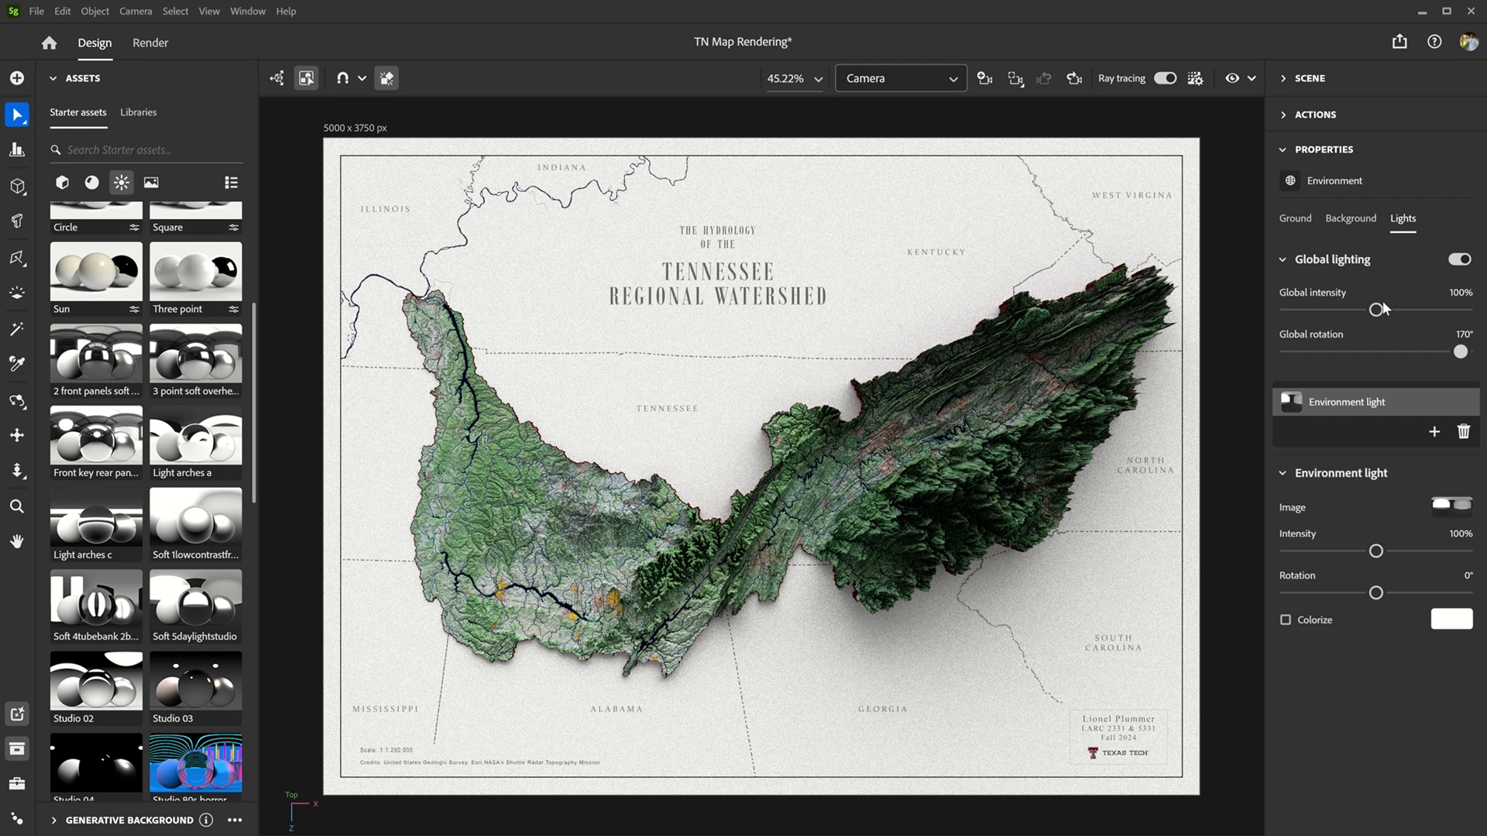
Step: Raise the global intensity of the environment lighting to about 123%
{"action": "left_click_drag", "start_coordinate": [1375, 310], "coordinate": [1398, 310]}
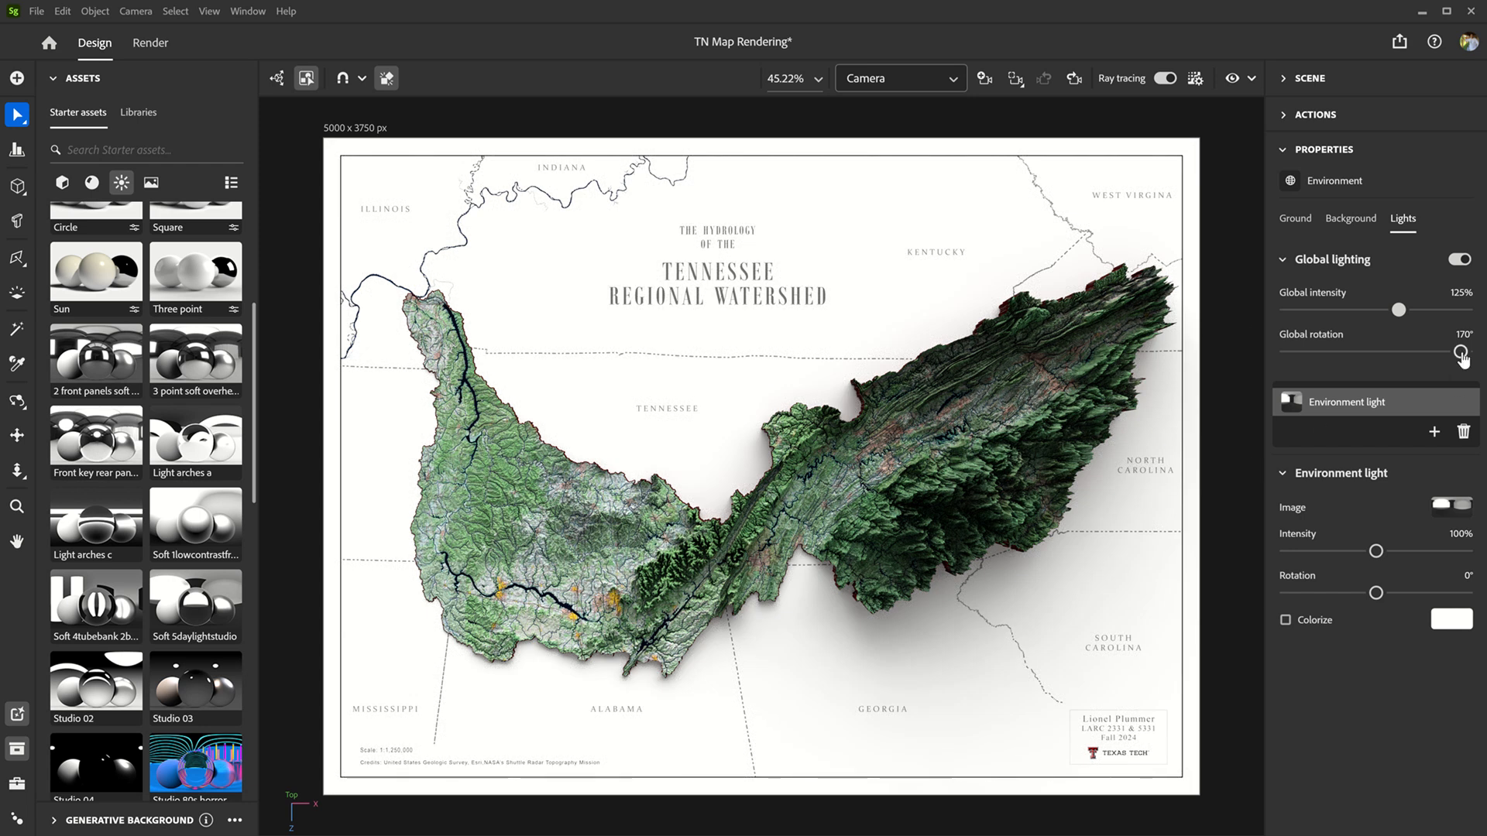
{"action": "left_click_drag", "start_coordinate": [1398, 309], "coordinate": [1392, 310]}
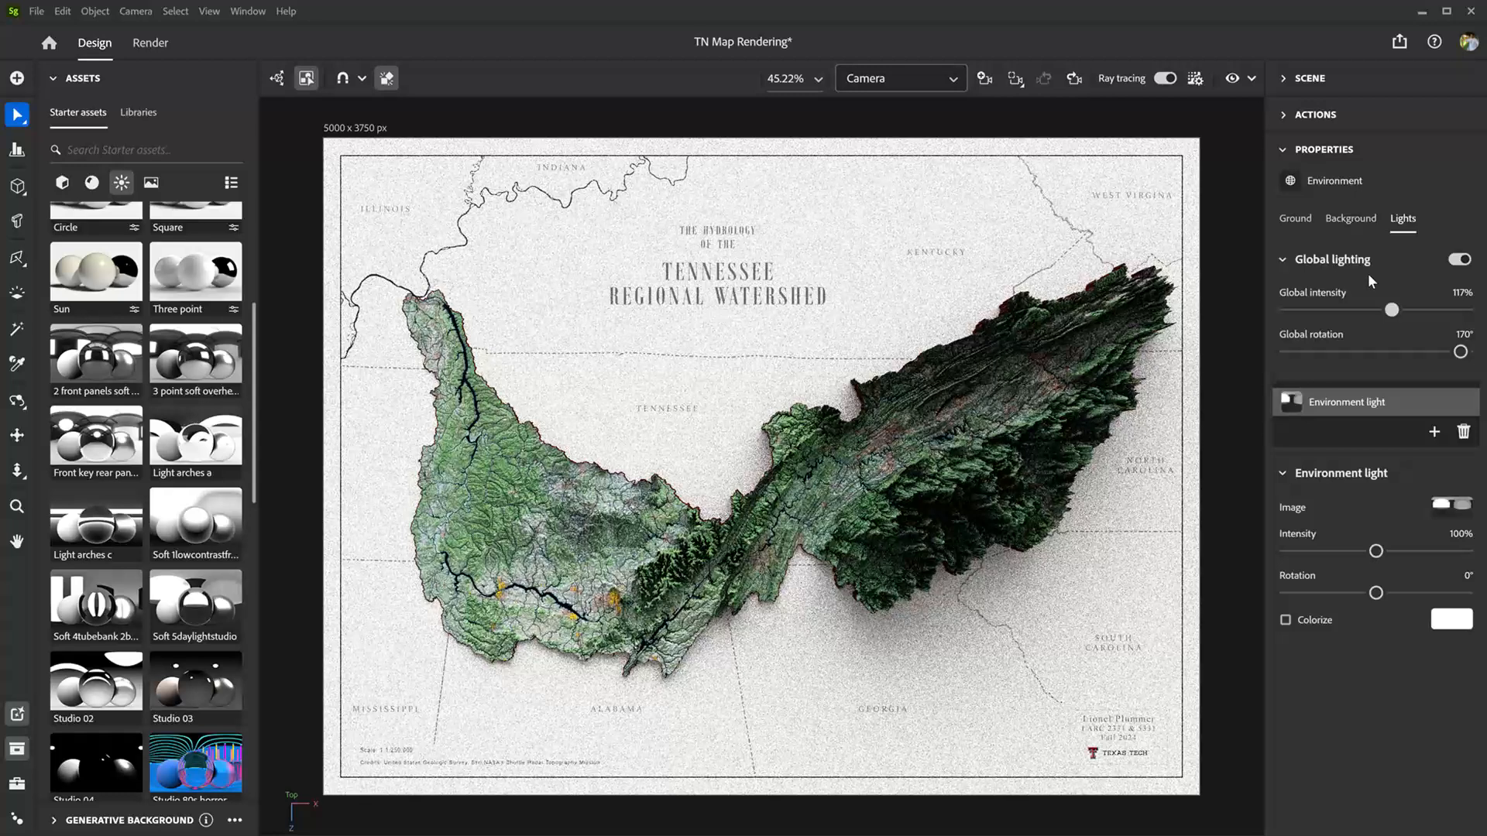
{"action": "left_click_drag", "start_coordinate": [1394, 311], "coordinate": [1398, 310]}
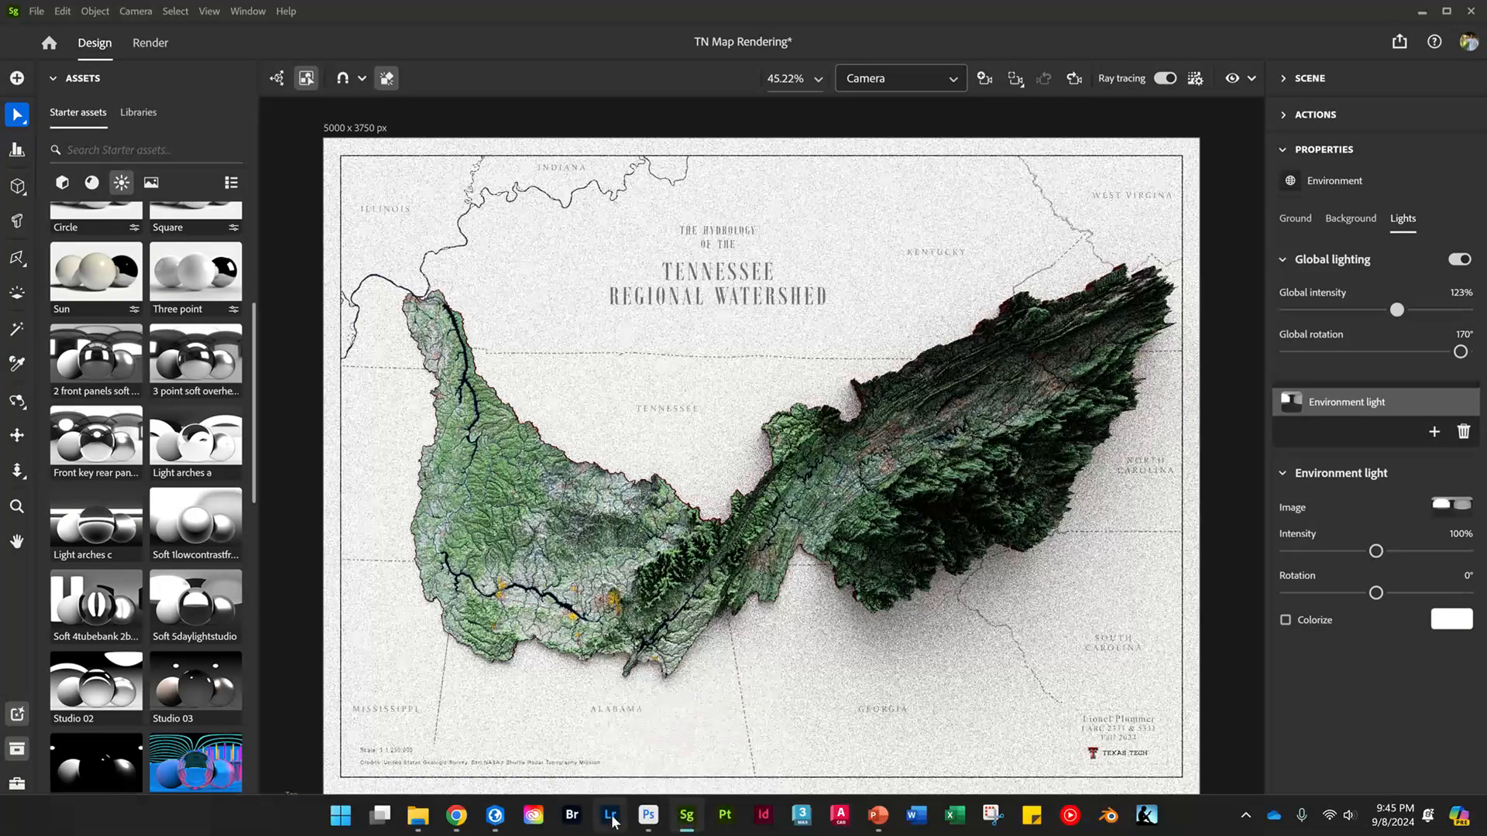
Step: Switch to TN_Material_Build.psd in Photoshop, hide the Tblock, Imagery and States groups, and unlock, show and expand the Terrain group
{"action": "left_click", "coordinate": [650, 818]}
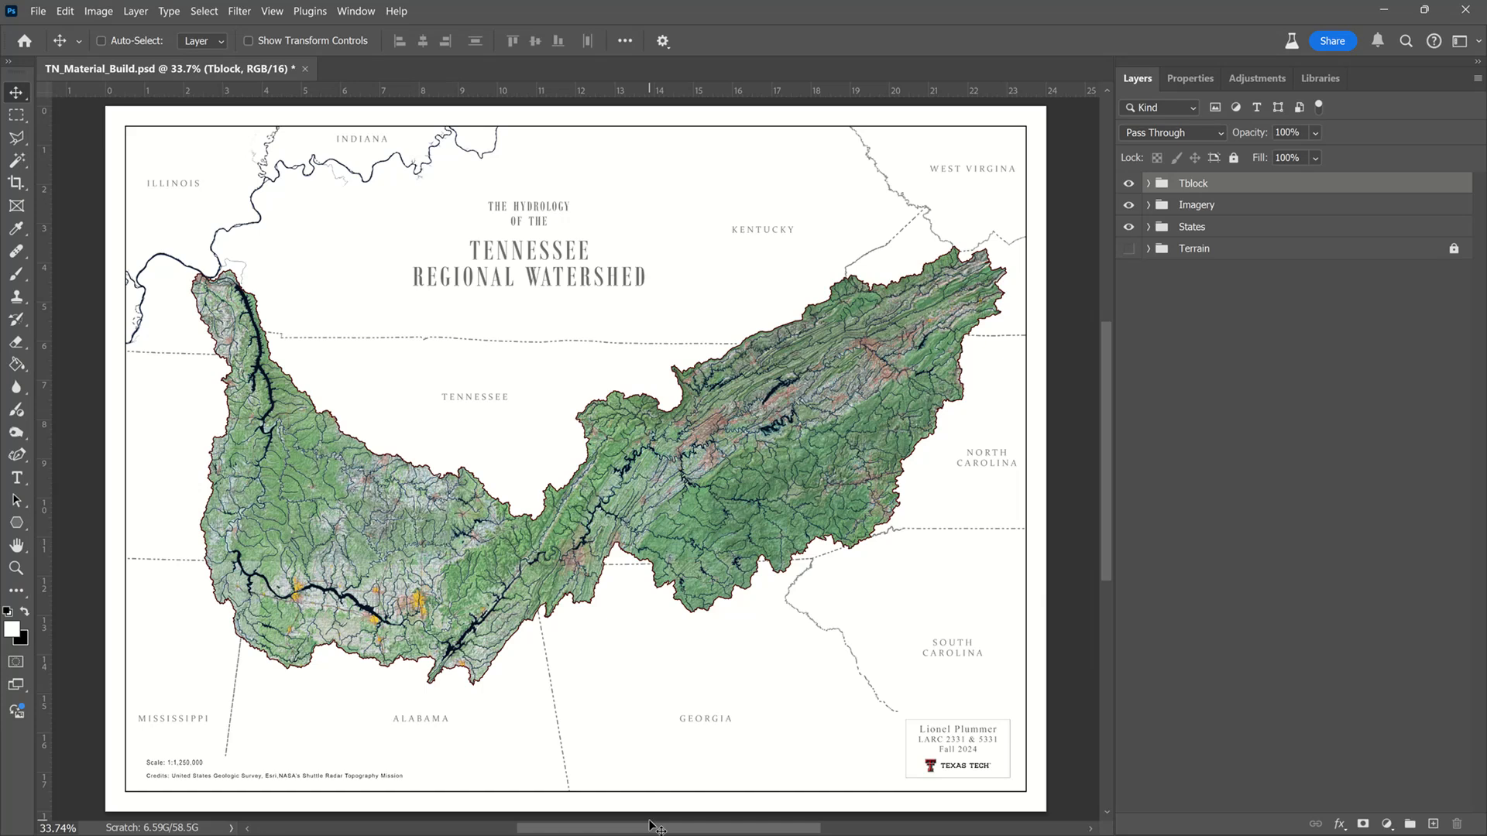
{"action": "left_click", "coordinate": [1133, 226]}
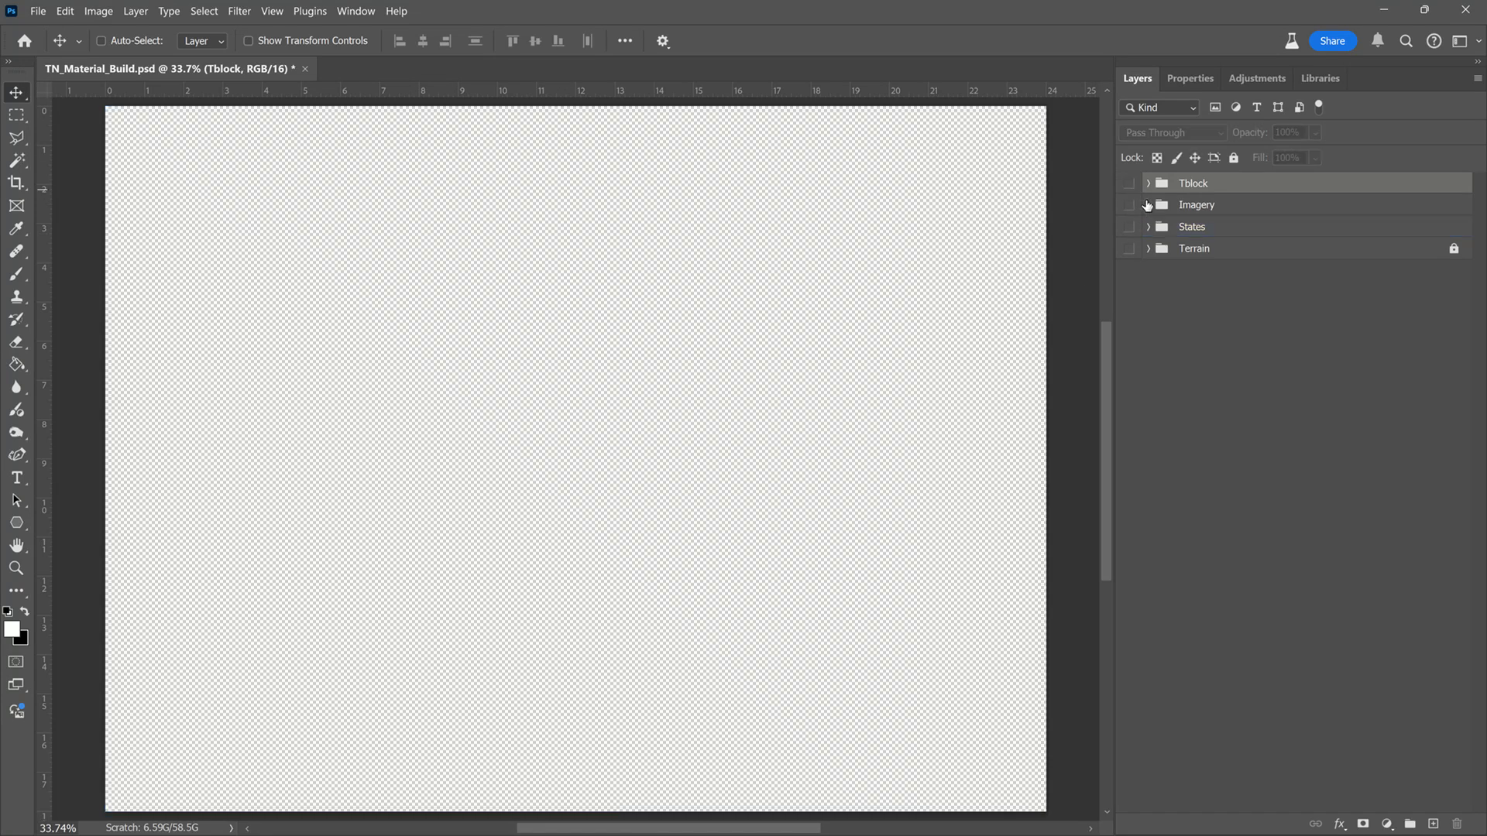
{"action": "left_click", "coordinate": [1452, 250]}
{"action": "left_click", "coordinate": [1128, 247]}
{"action": "left_click", "coordinate": [1149, 248]}
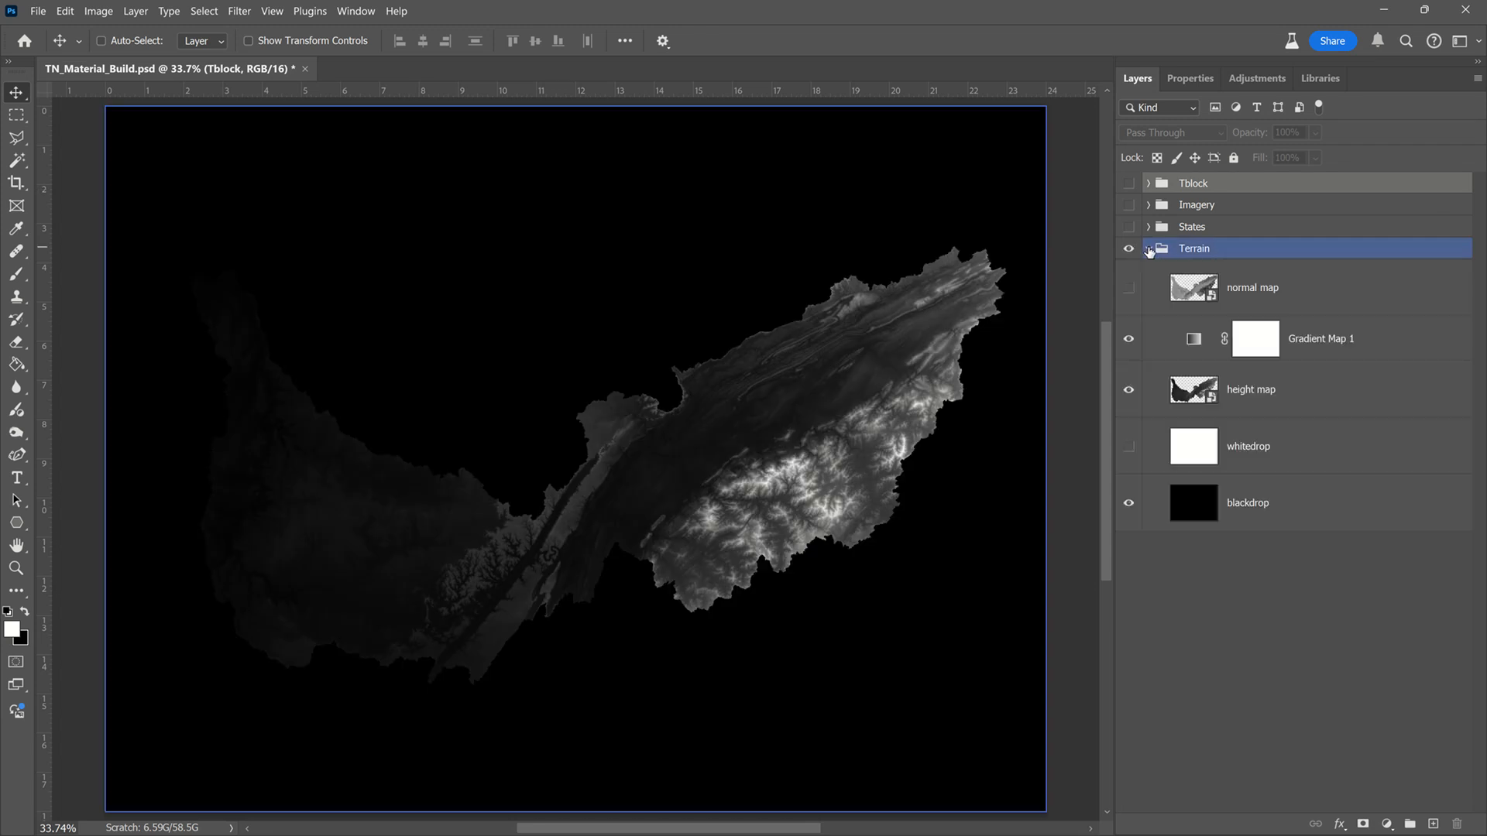
Step: Start a Gaussian Blur on the height map layer and preview its effect on the mountainous terrain
{"action": "left_click", "coordinate": [1254, 341]}
{"action": "left_click", "coordinate": [1297, 393]}
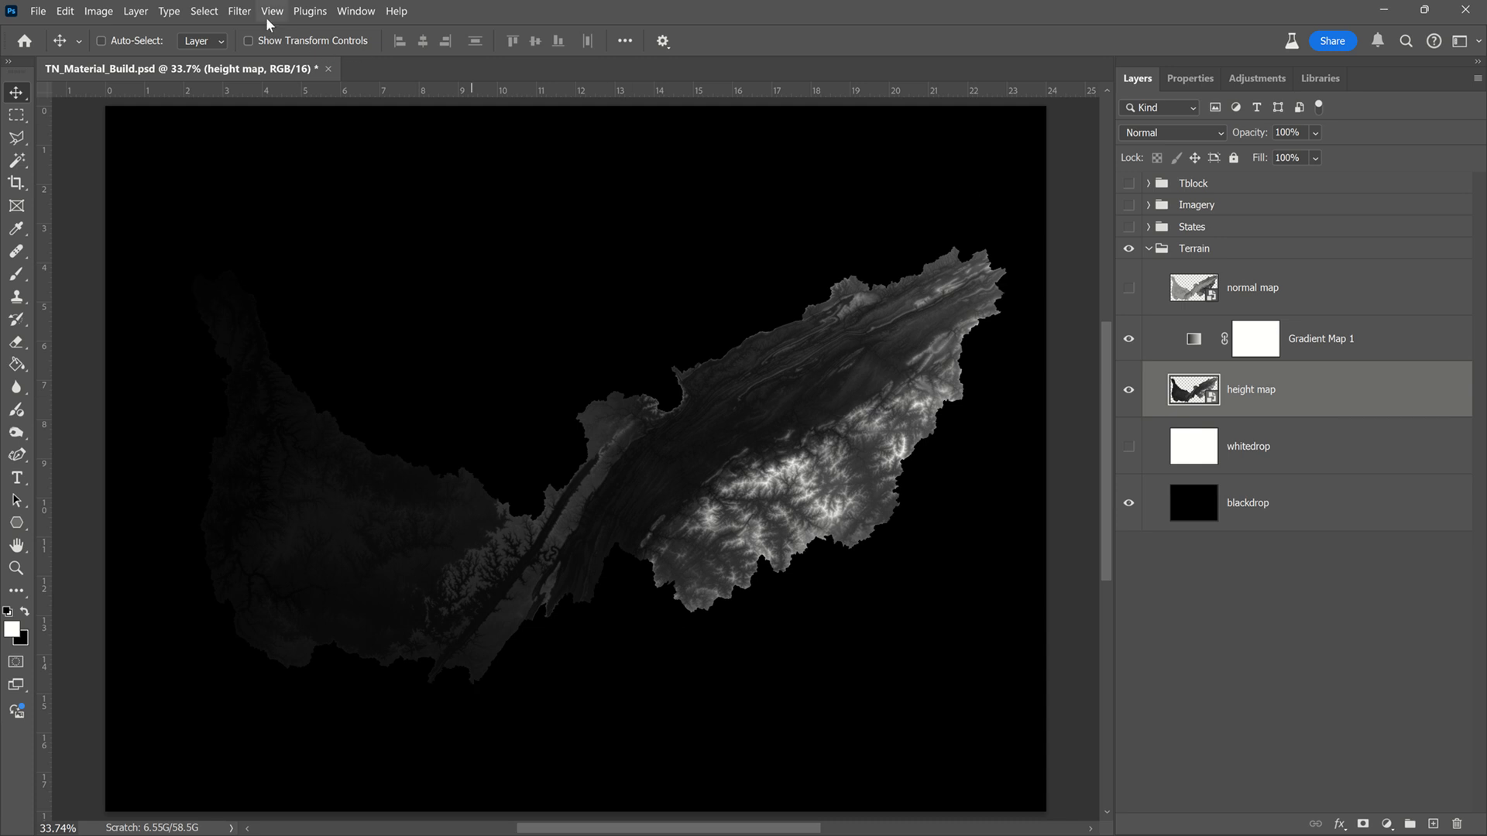
{"action": "left_click", "coordinate": [239, 12]}
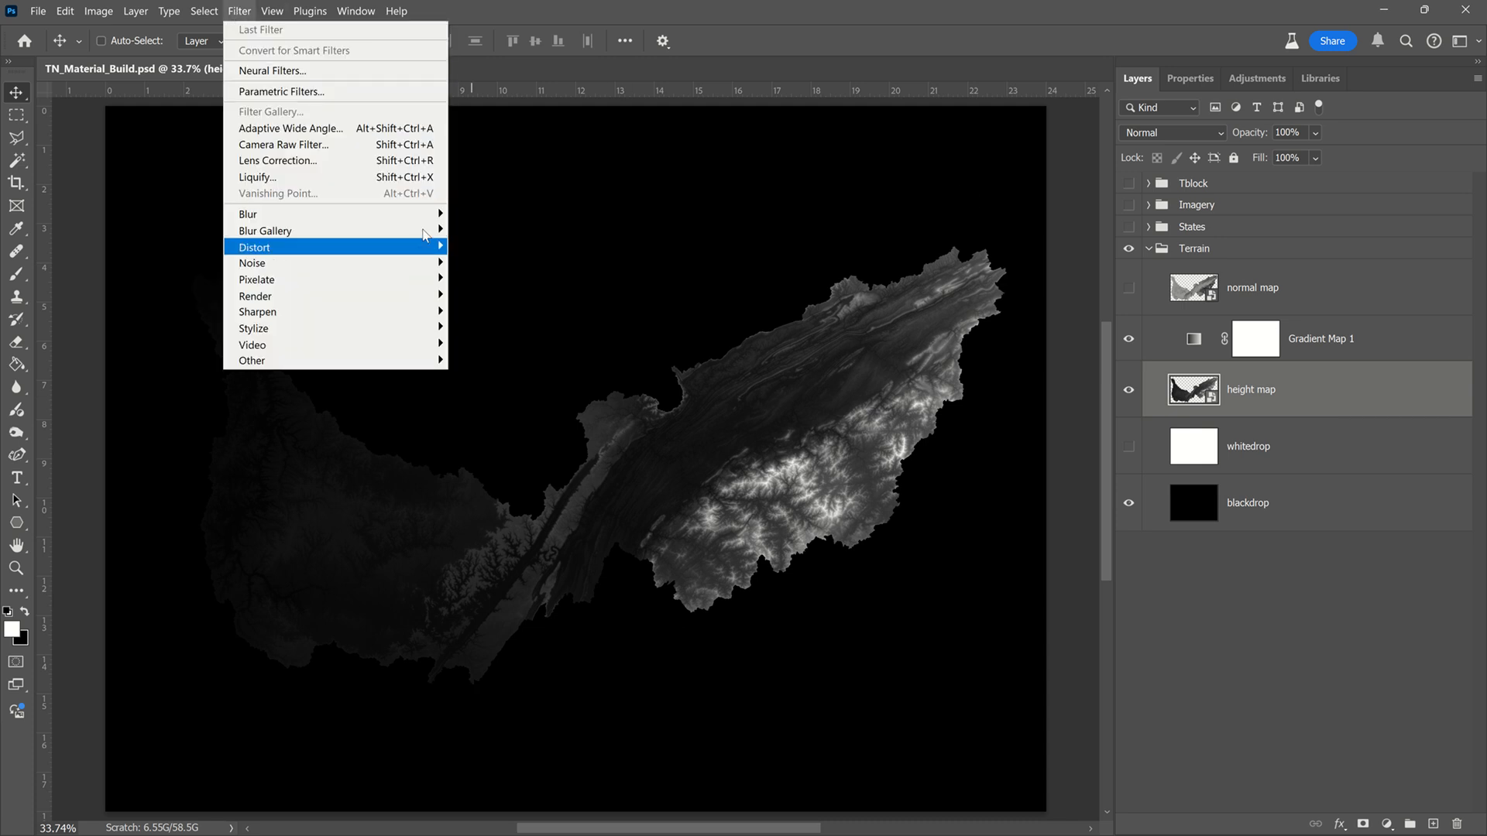
{"action": "mouse_move", "coordinate": [426, 214]}
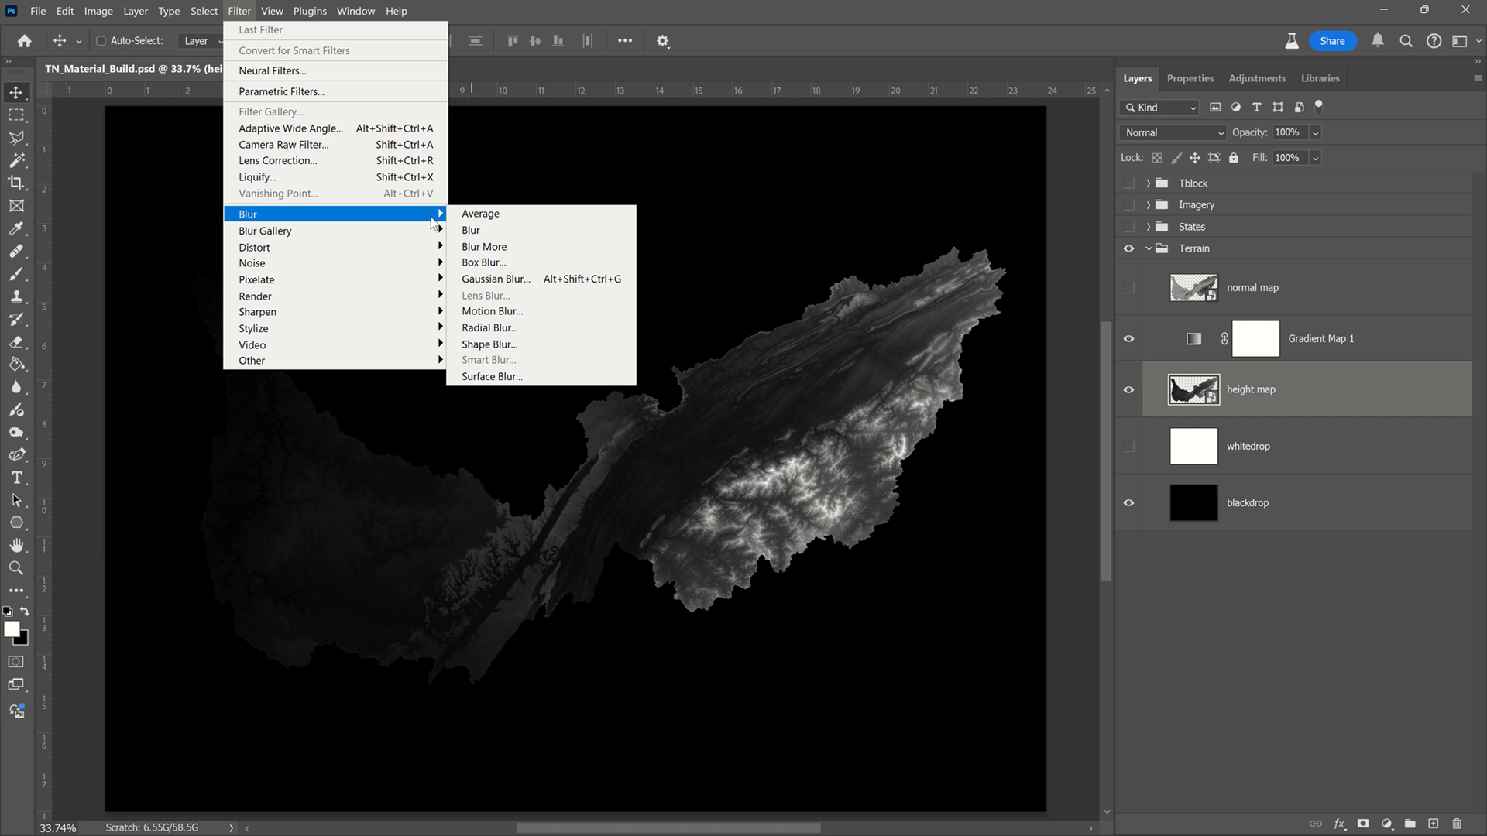
{"action": "left_click", "coordinate": [570, 285]}
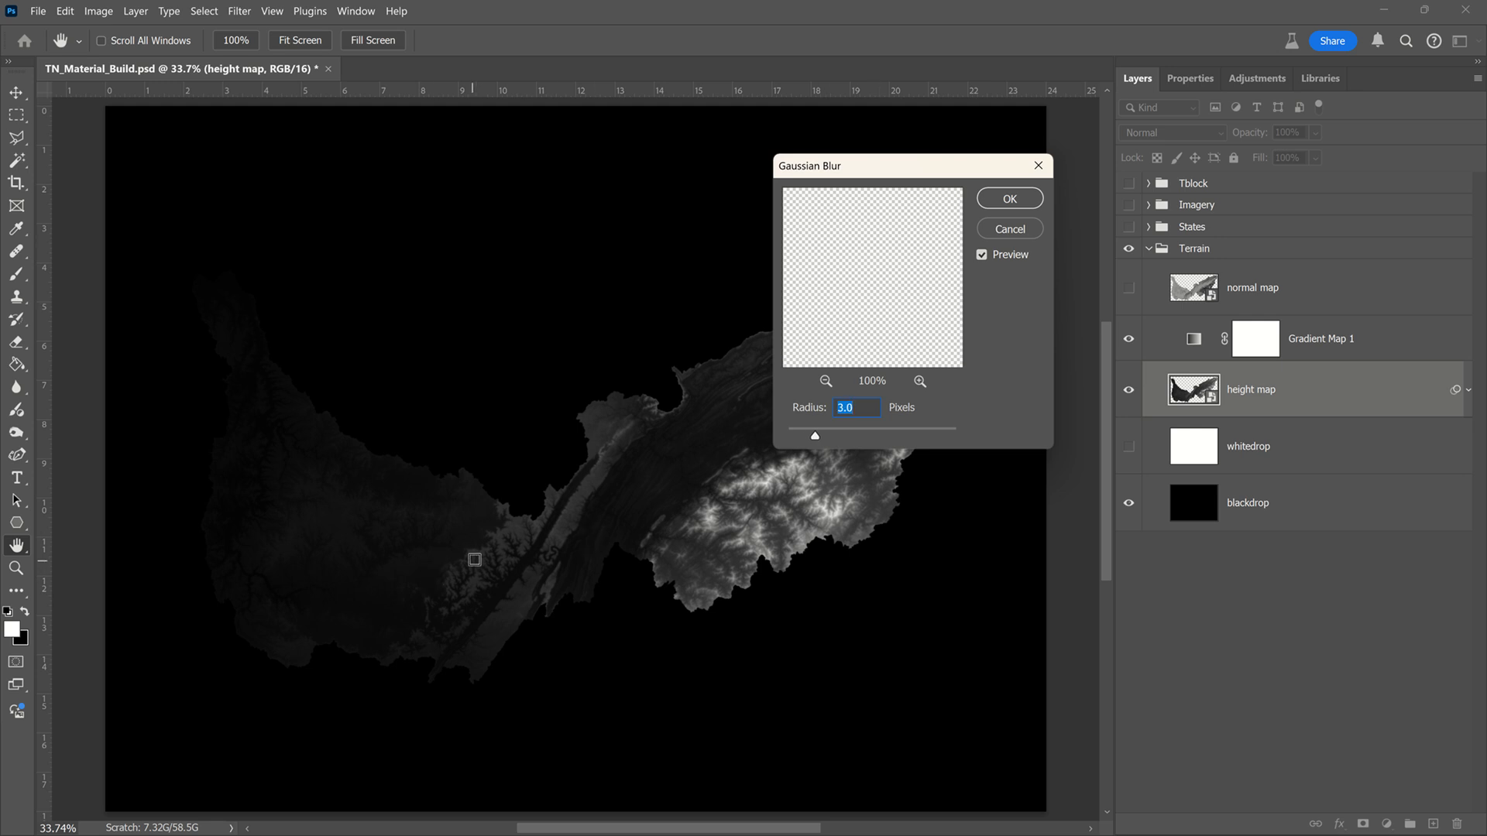
{"action": "left_click", "coordinate": [492, 550]}
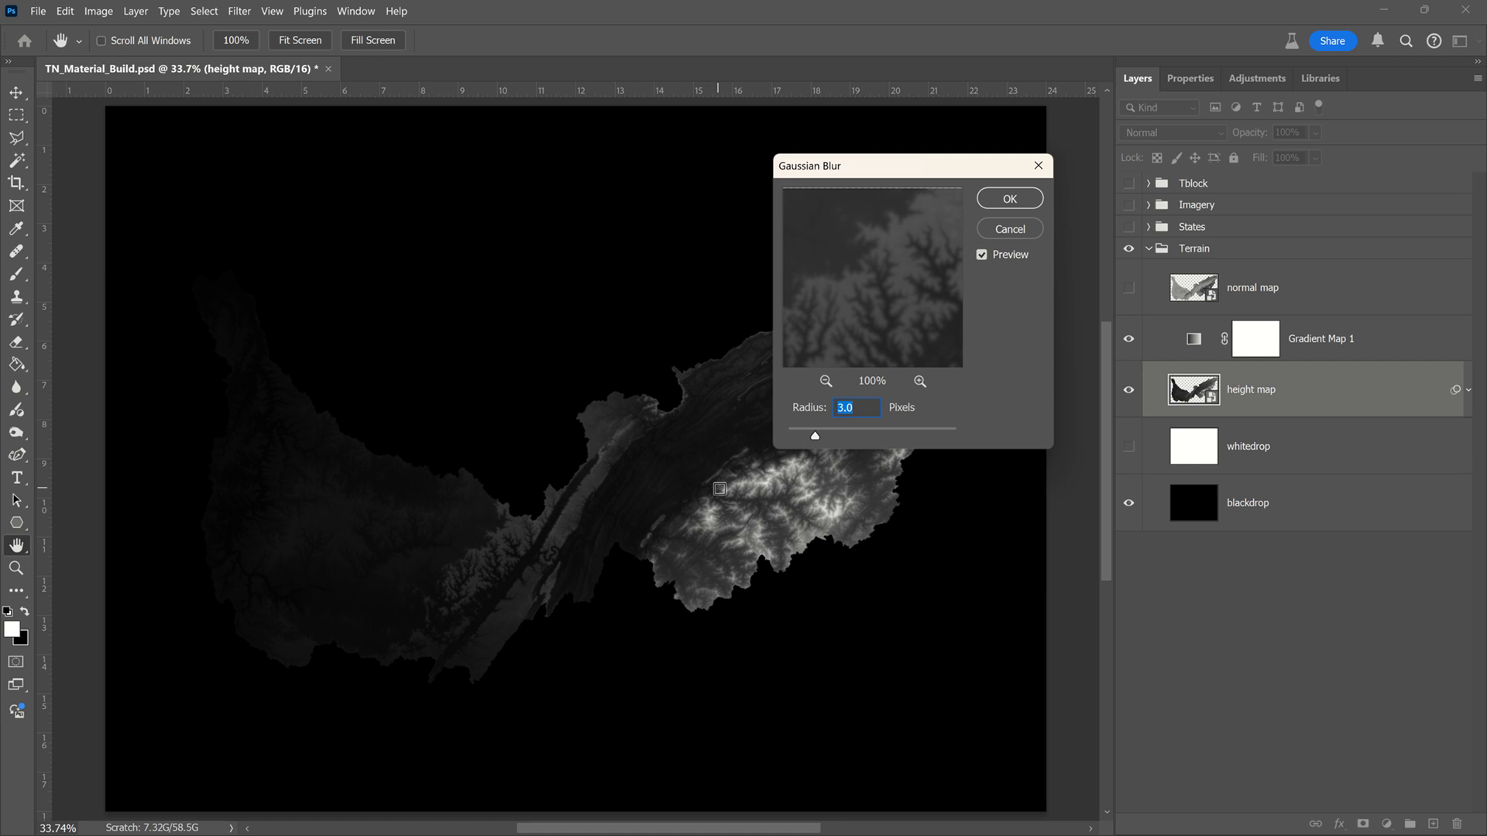
{"action": "left_click", "coordinate": [734, 494]}
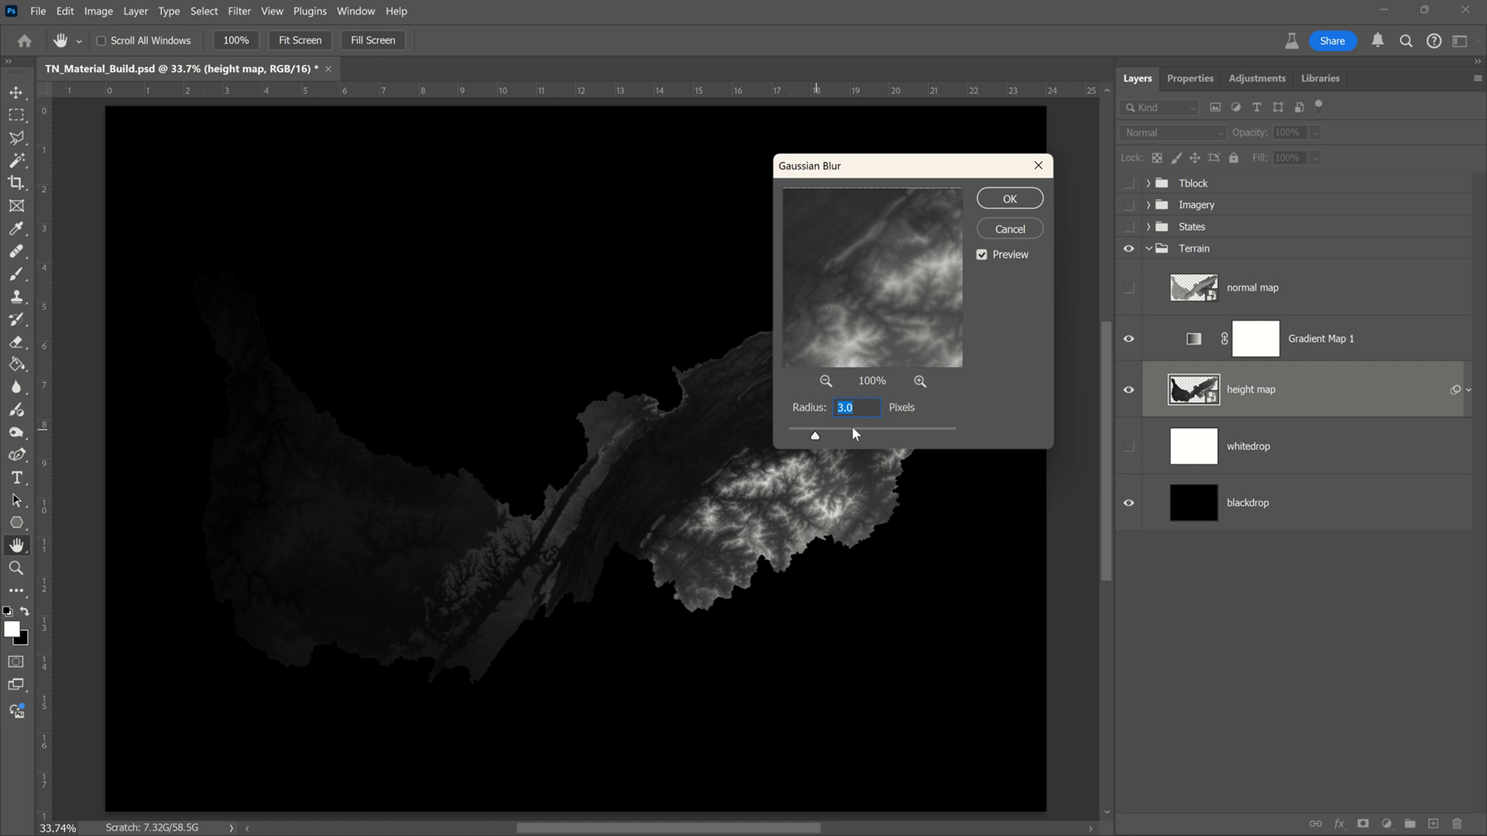
Step: Set the Gaussian Blur radius to 5.5 pixels and apply it to the height map layer
{"action": "scroll", "coordinate": [861, 410], "scroll_direction": "up", "scroll_amount": 2}
{"action": "scroll", "coordinate": [866, 407], "scroll_direction": "up", "scroll_amount": 6}
{"action": "scroll", "coordinate": [872, 403], "scroll_direction": "up", "scroll_amount": 8}
{"action": "scroll", "coordinate": [872, 404], "scroll_direction": "up", "scroll_amount": 5}
{"action": "scroll", "coordinate": [872, 403], "scroll_direction": "up", "scroll_amount": 1}
{"action": "scroll", "coordinate": [872, 404], "scroll_direction": "down", "scroll_amount": 2}
{"action": "scroll", "coordinate": [872, 403], "scroll_direction": "down", "scroll_amount": 1}
{"action": "right_click", "coordinate": [871, 403]}
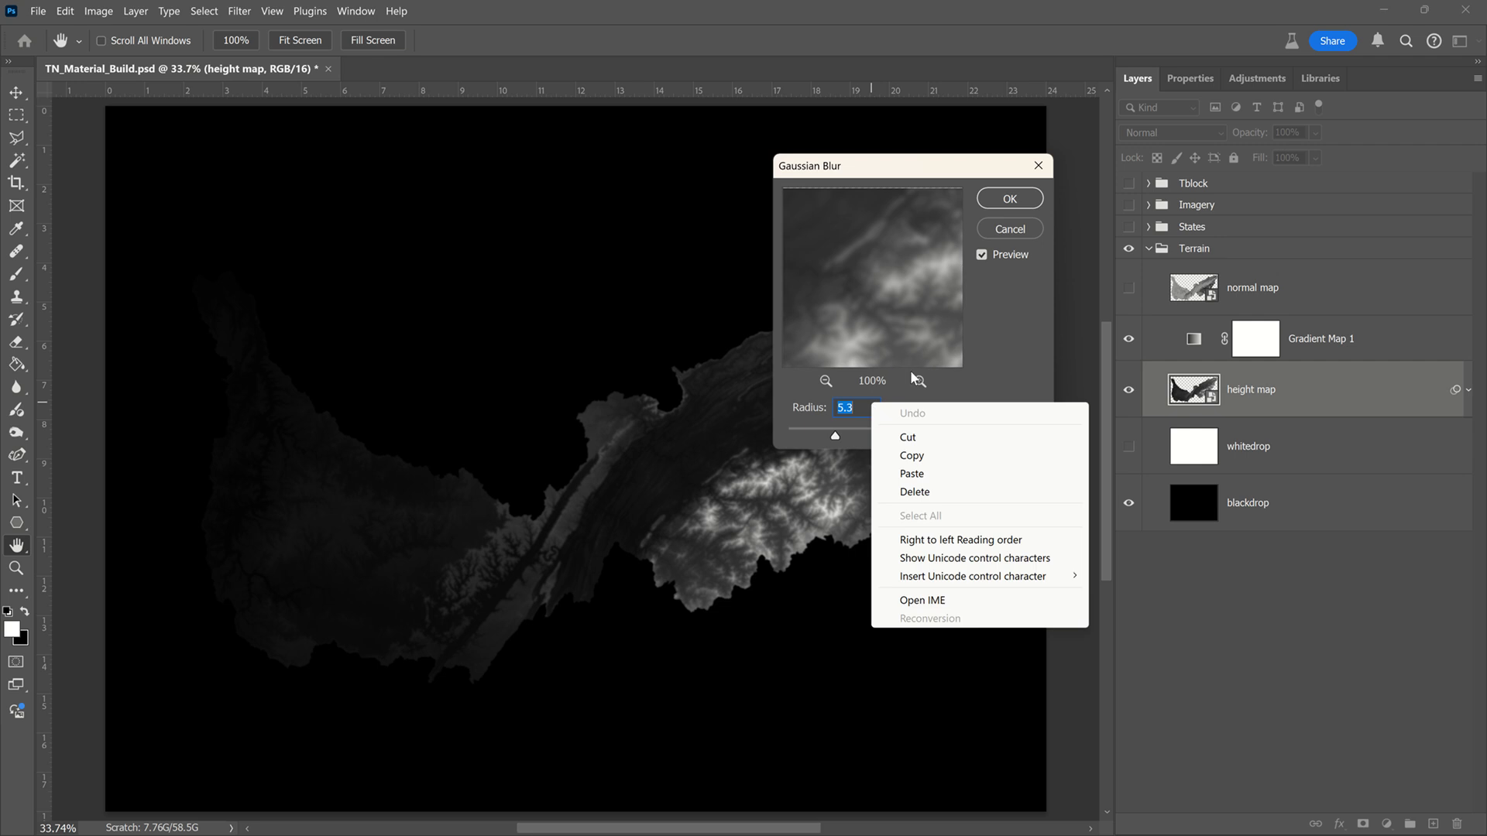
{"action": "left_click", "coordinate": [963, 382]}
{"action": "scroll", "coordinate": [877, 401], "scroll_direction": "up", "scroll_amount": 2}
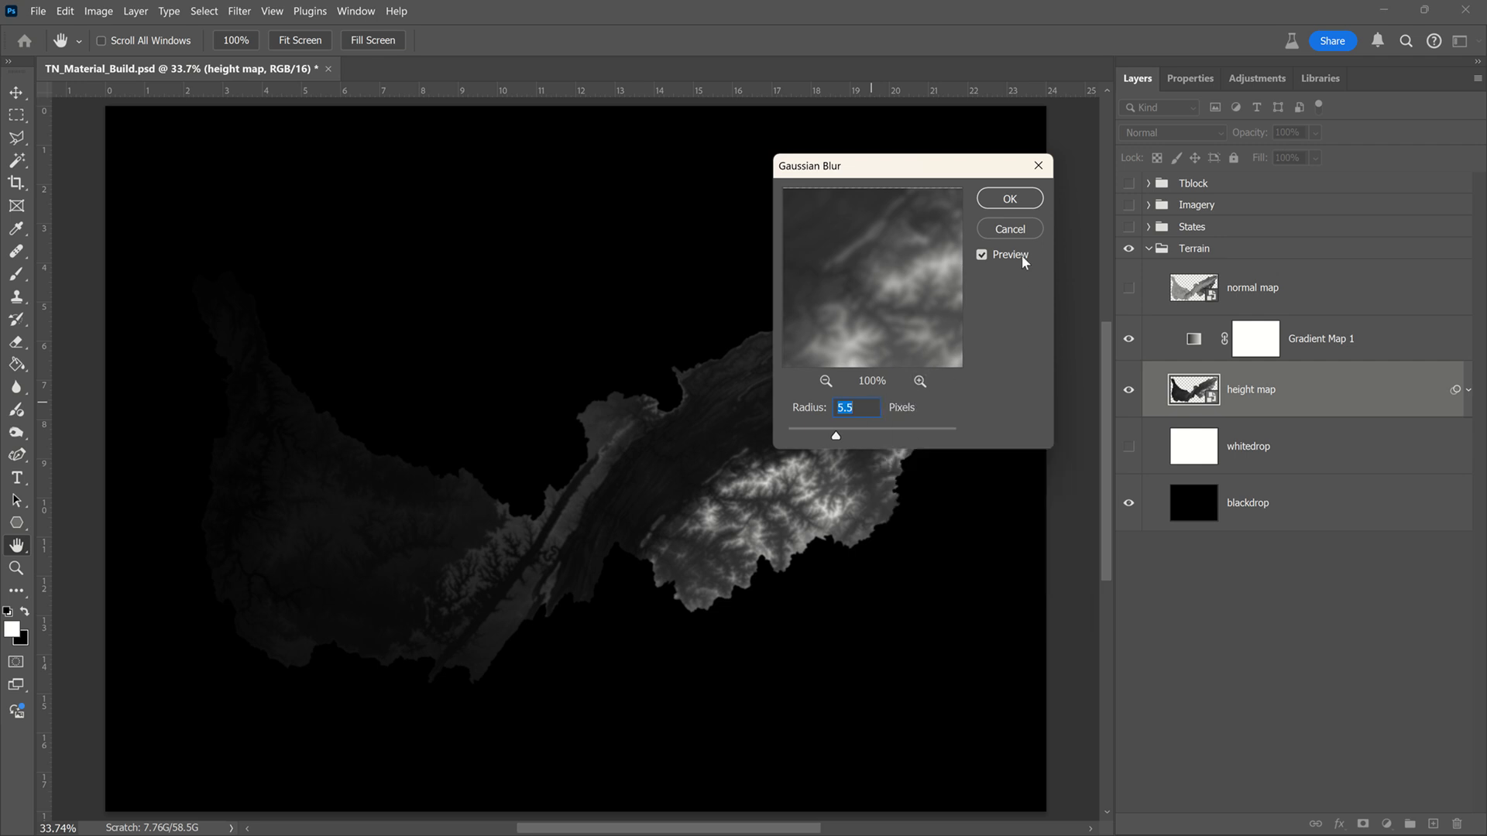
{"action": "left_click", "coordinate": [1009, 198]}
{"action": "key", "text": "v"}
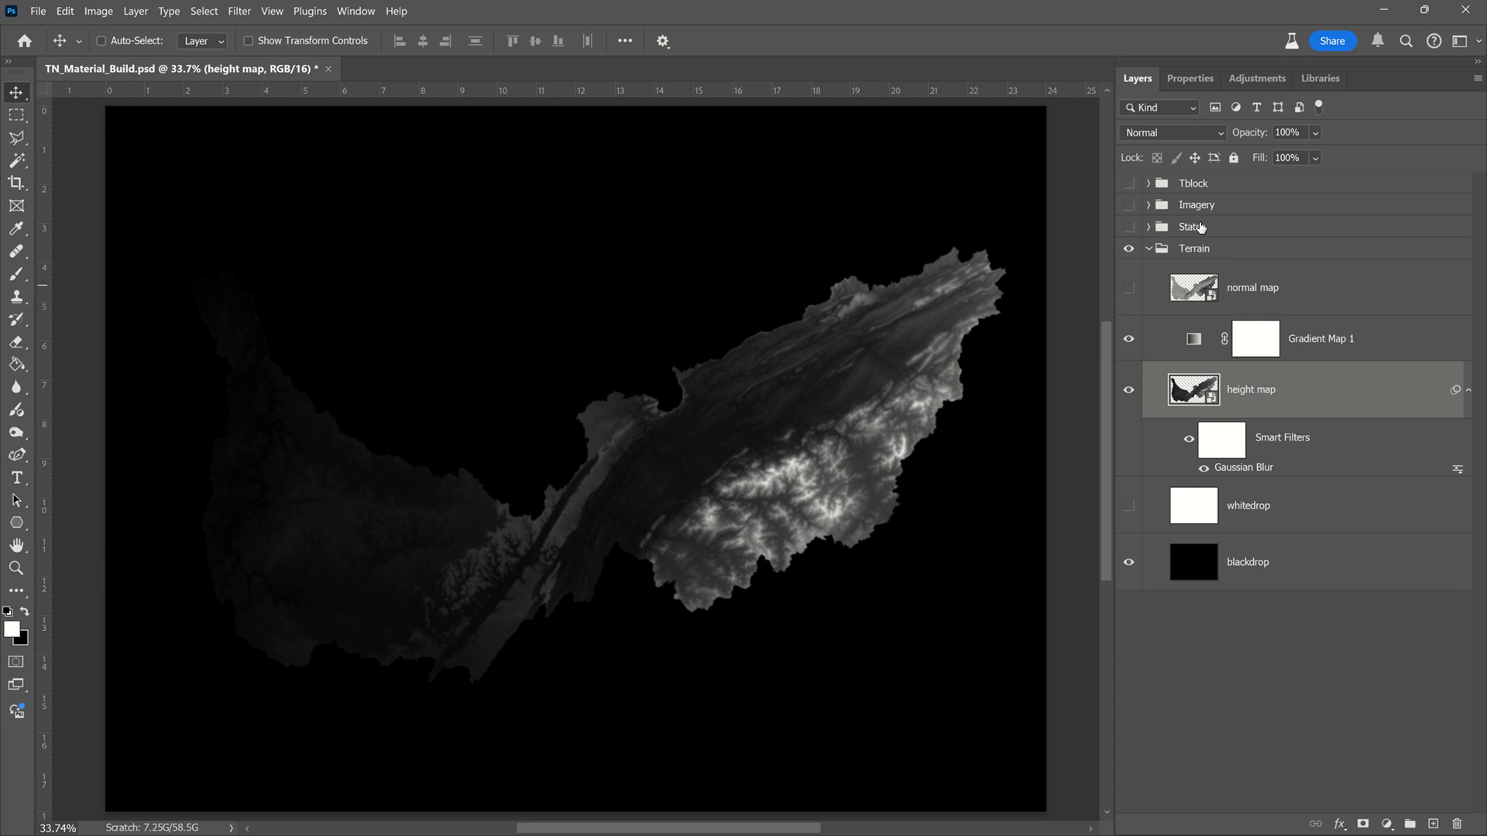
Step: Save a copy of the document without layers as a TIFF named height map, using LZW compression, in the TN Rendering folder
{"action": "left_click", "coordinate": [38, 12]}
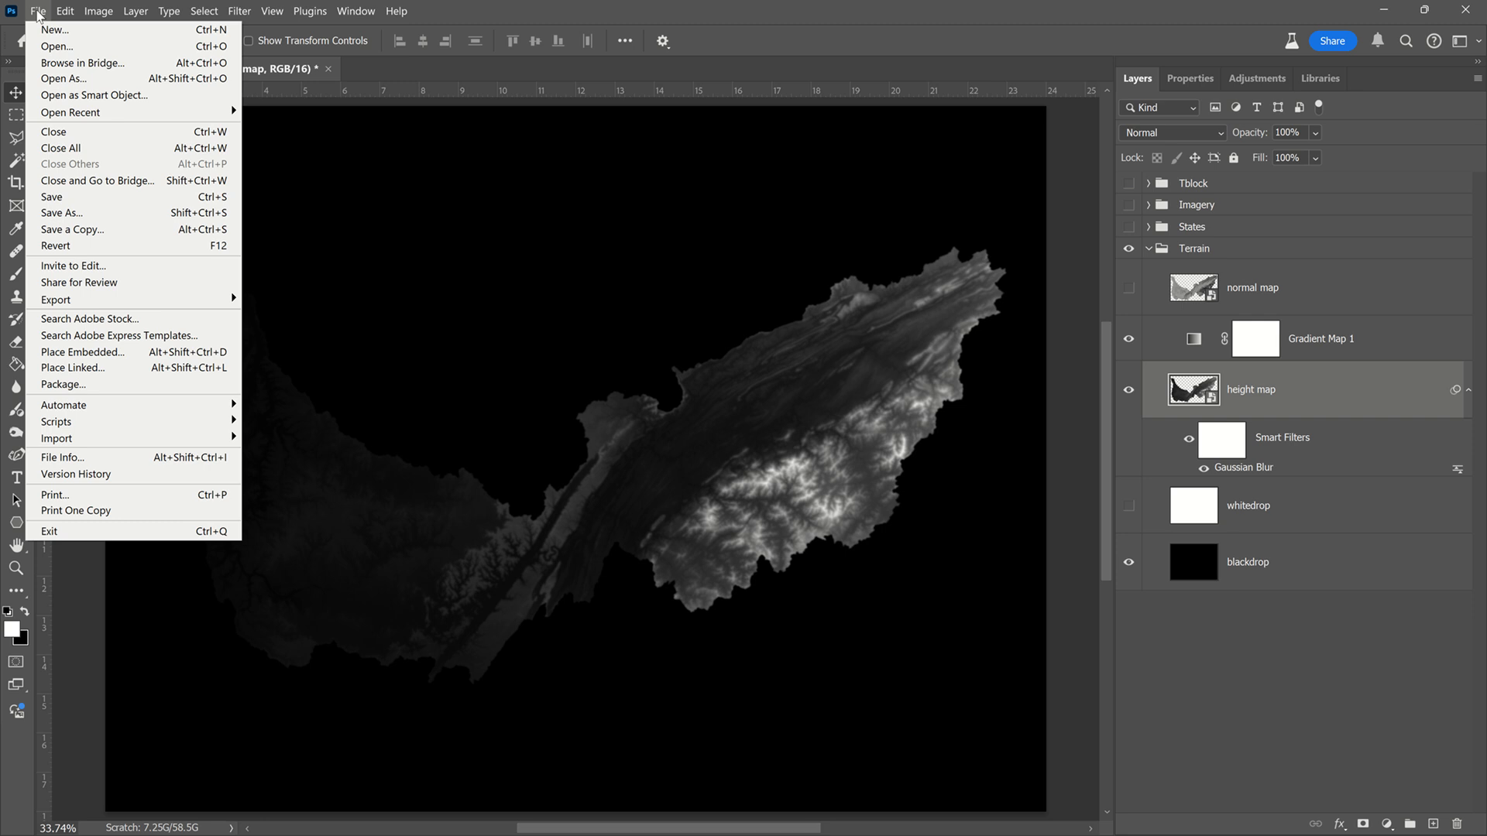
{"action": "left_click", "coordinate": [202, 231]}
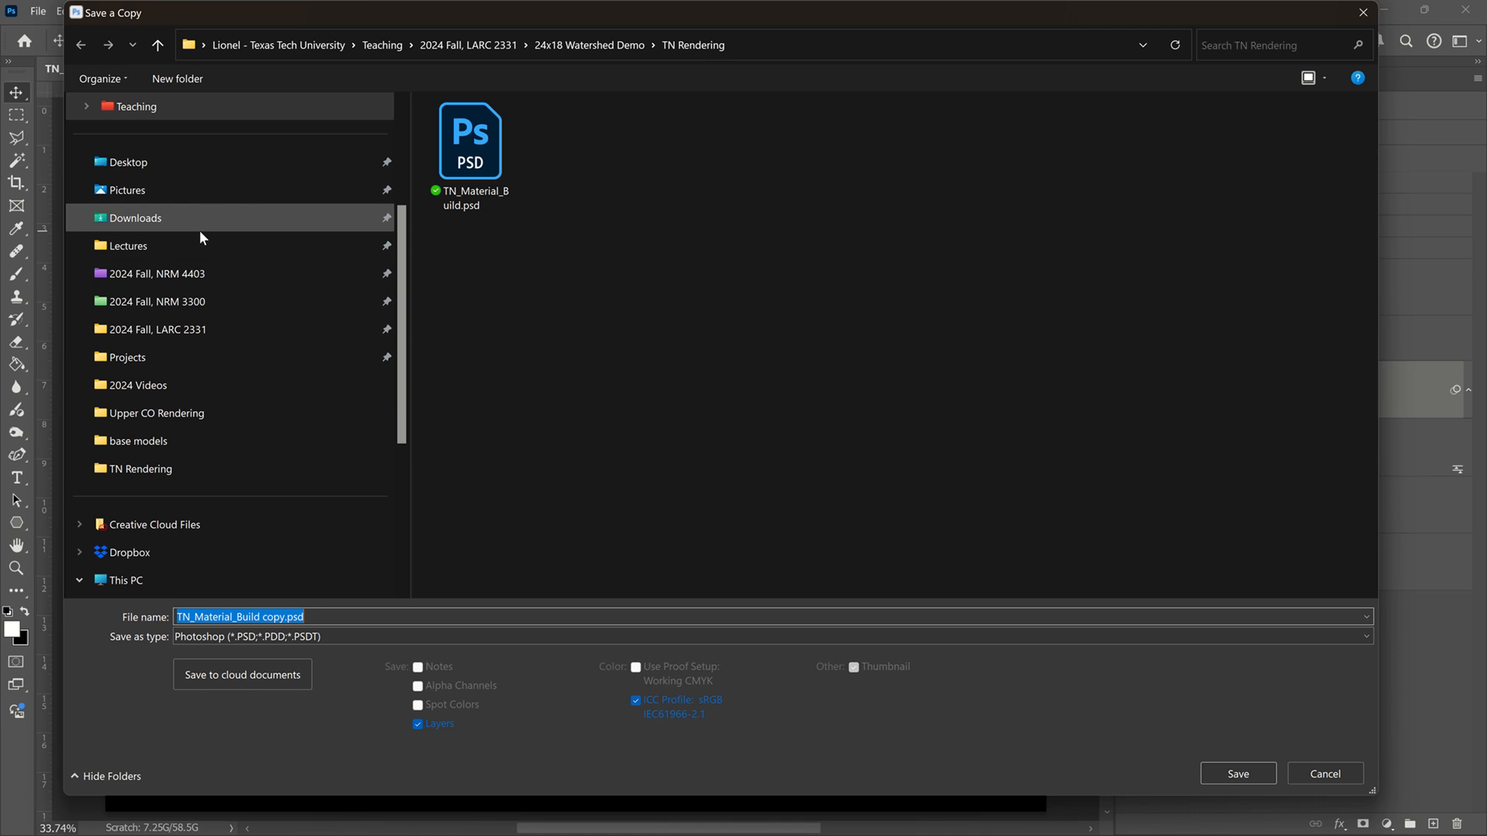
{"action": "left_click", "coordinate": [404, 635]}
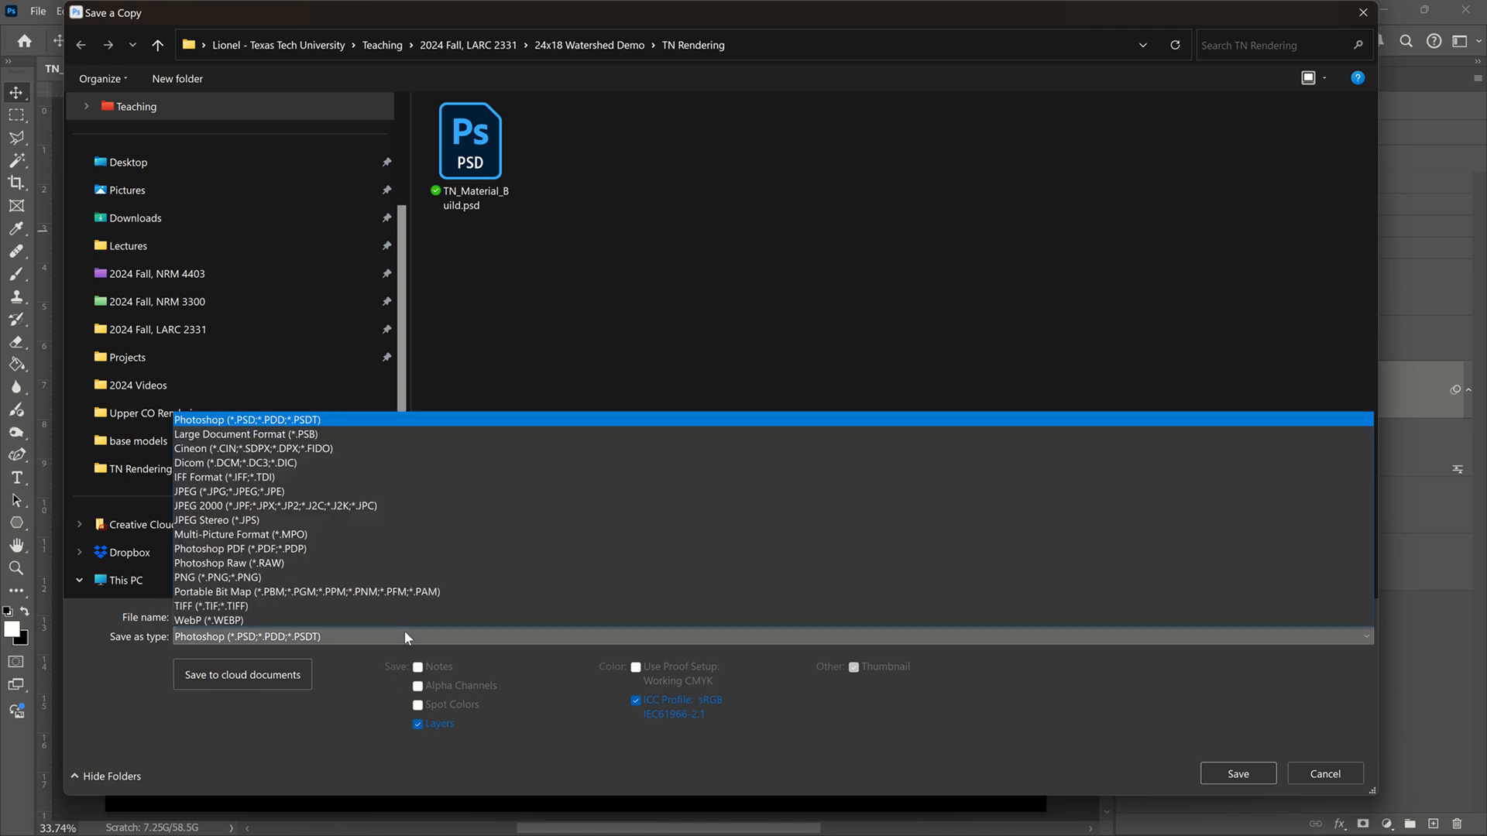
{"action": "left_click", "coordinate": [402, 607]}
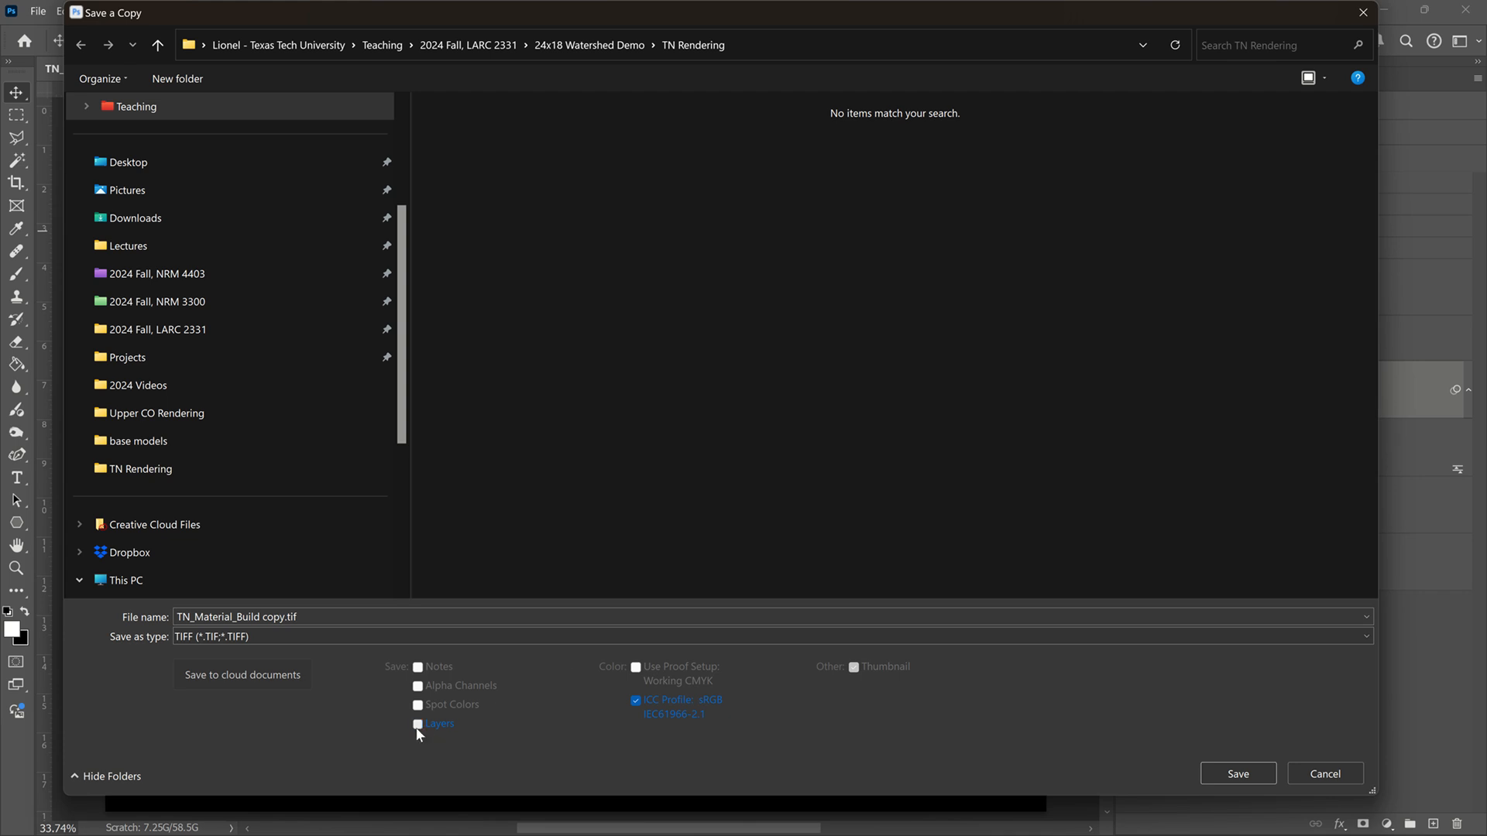
{"action": "left_click", "coordinate": [192, 617]}
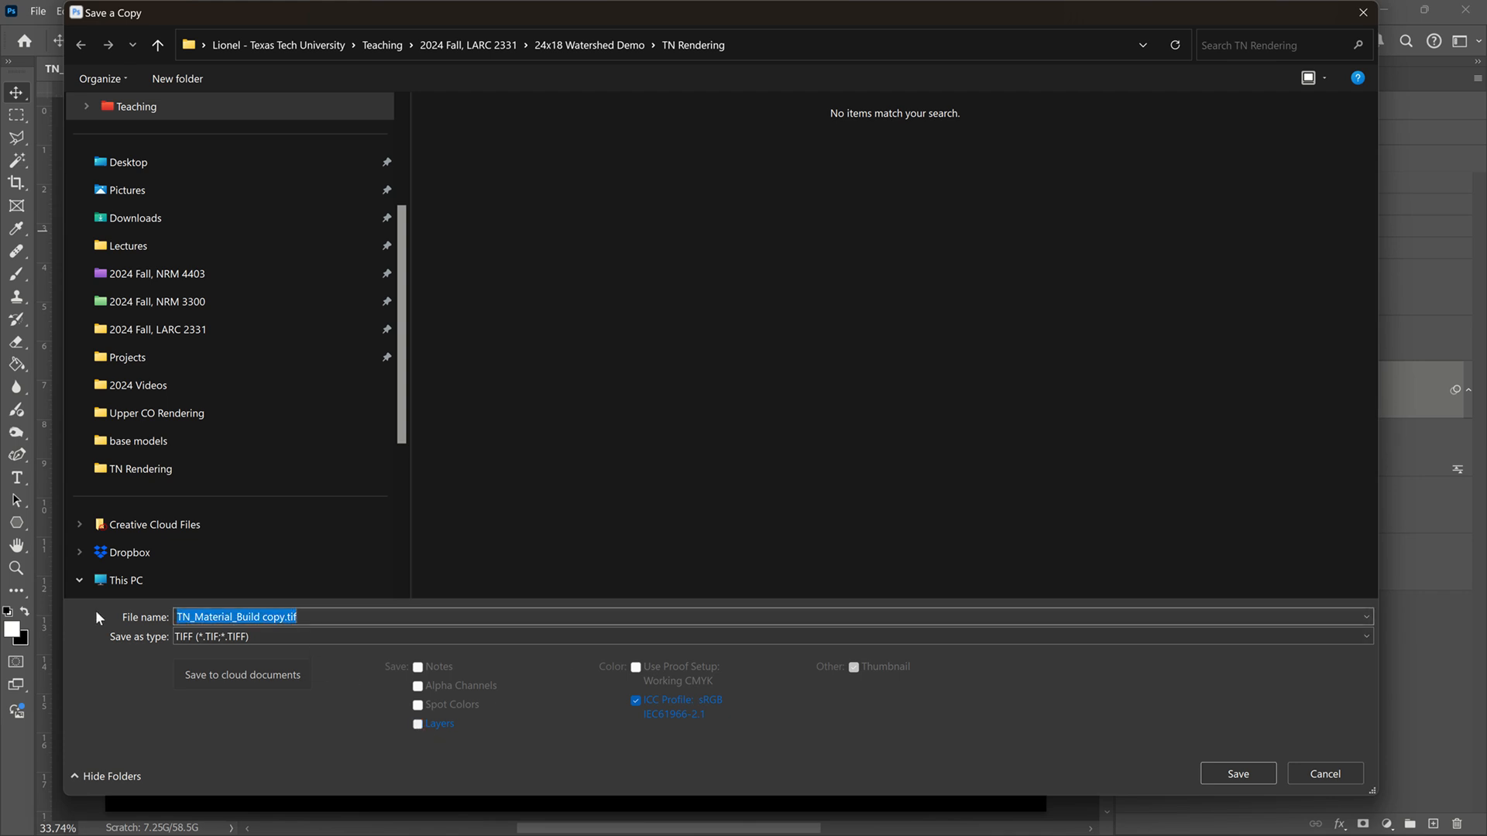
{"action": "type", "text": "height"}
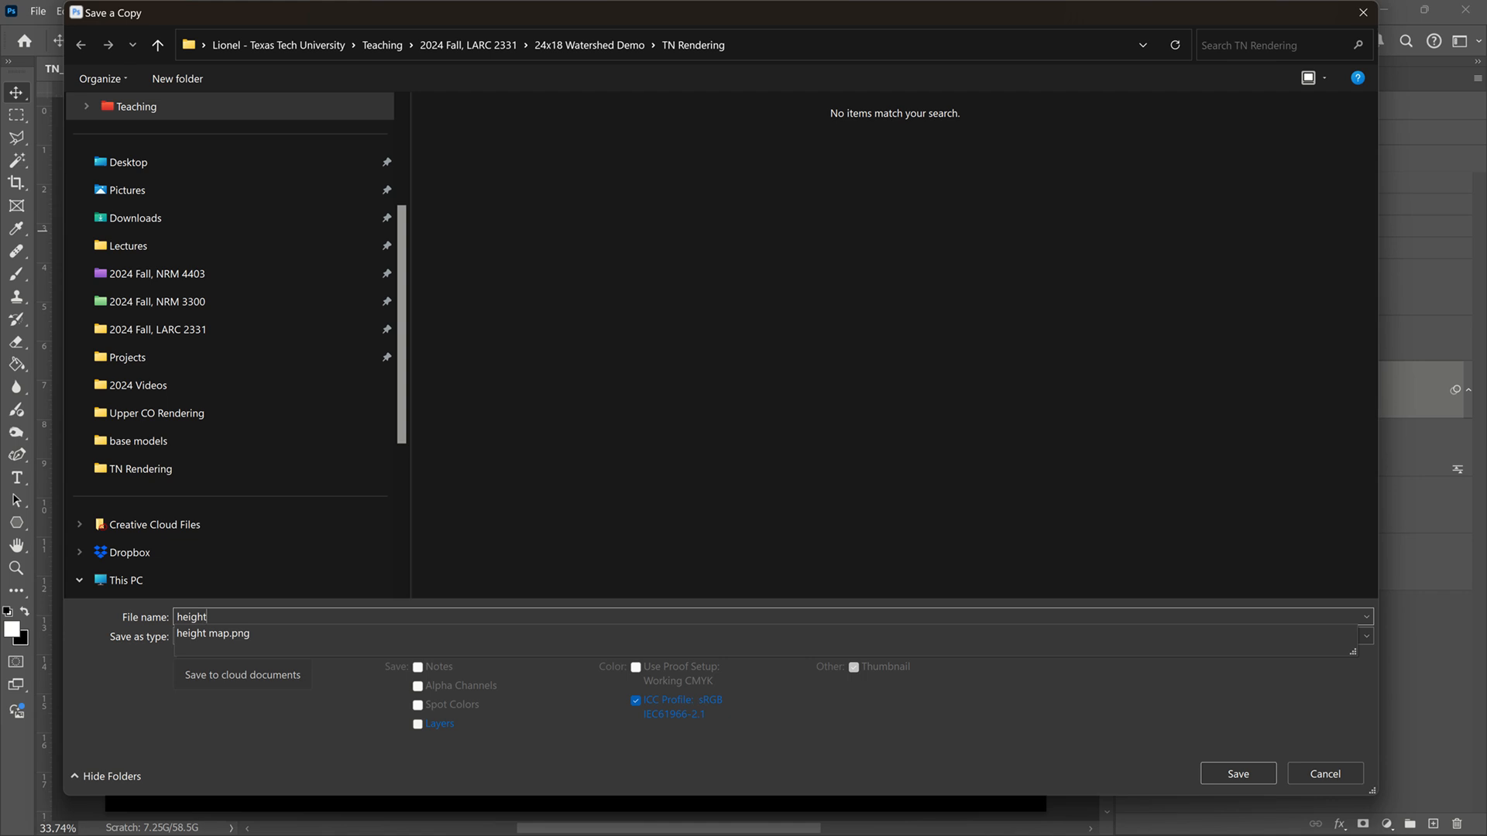
{"action": "type", "text": " map"}
{"action": "left_click", "coordinate": [96, 610]}
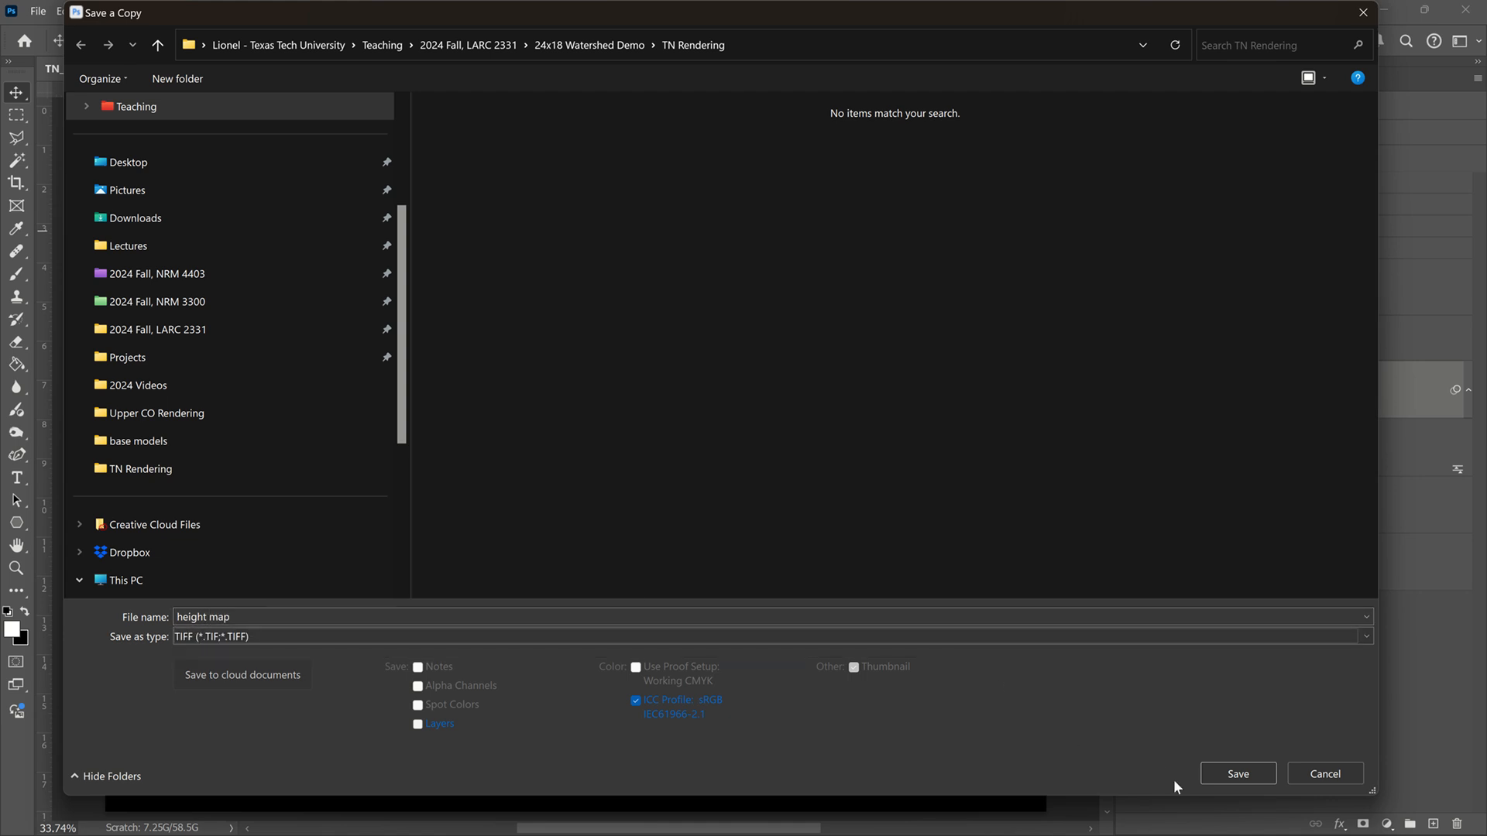
{"action": "left_click", "coordinate": [1226, 774]}
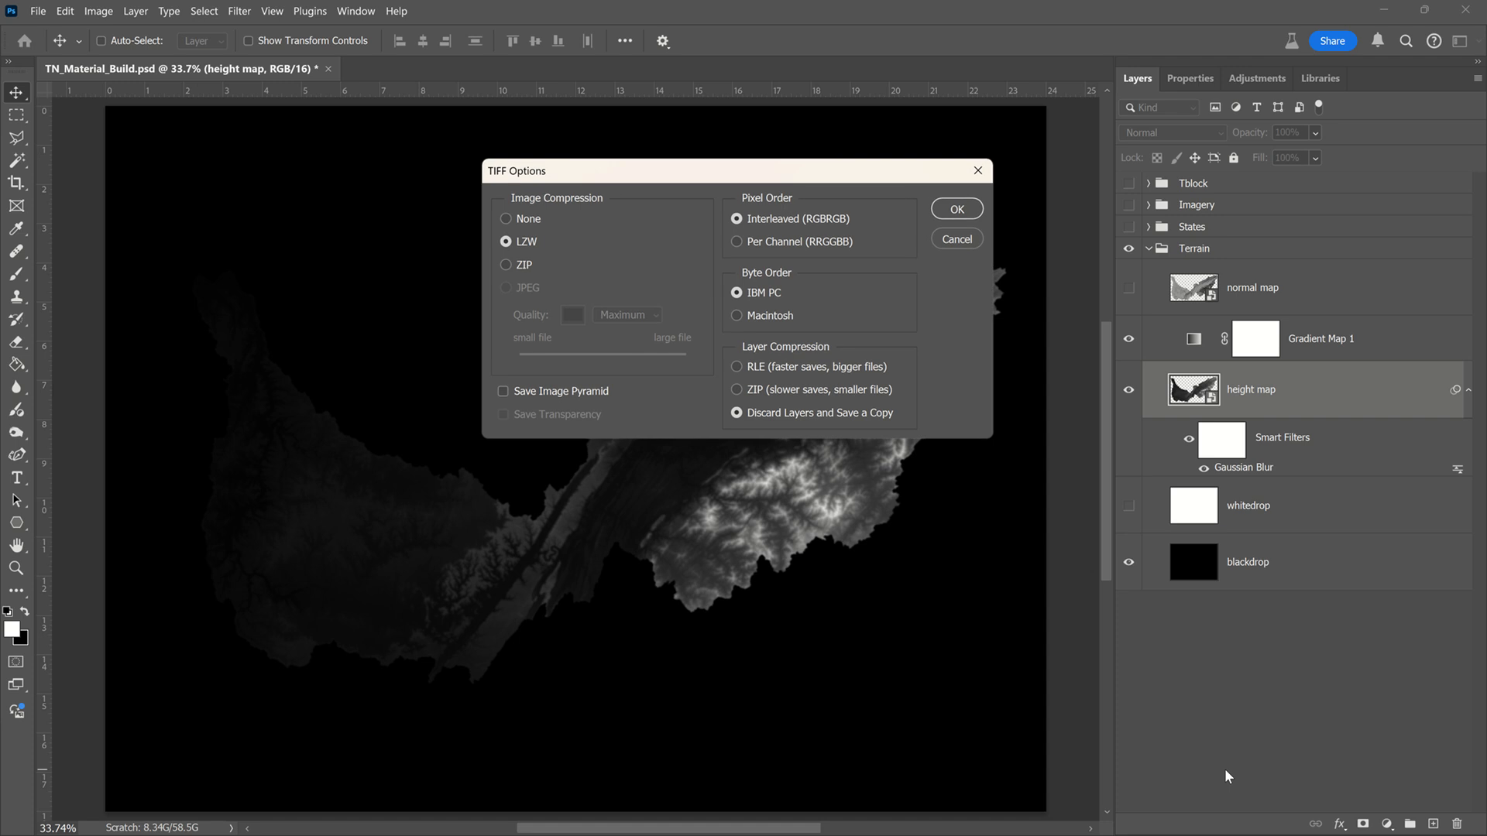
{"action": "left_click", "coordinate": [958, 209]}
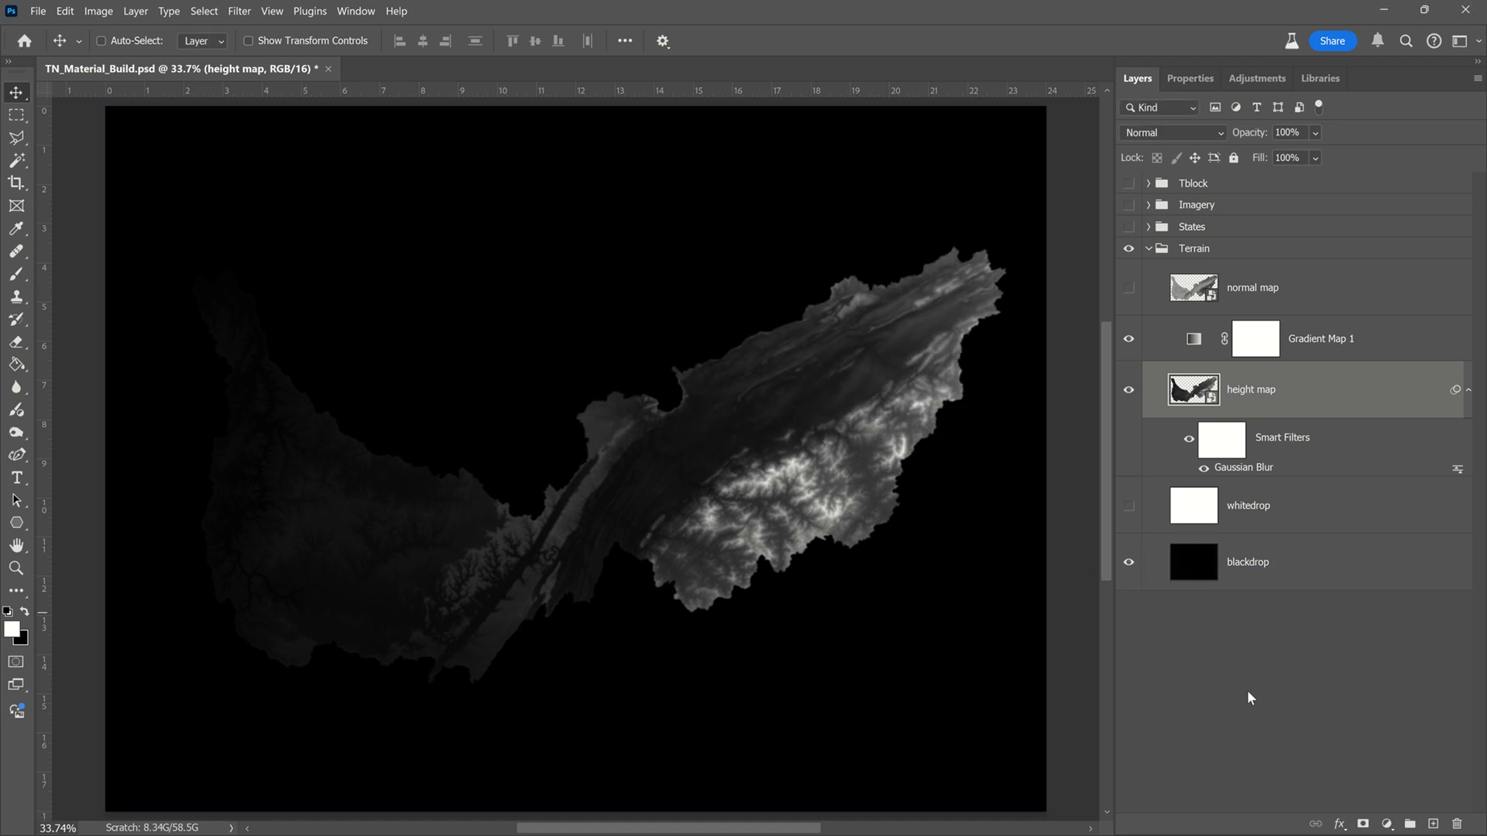
Step: Hide the height map and Gradient Map 1 layers and show the normal map layer
{"action": "left_click", "coordinate": [1128, 389]}
{"action": "left_click", "coordinate": [1128, 338]}
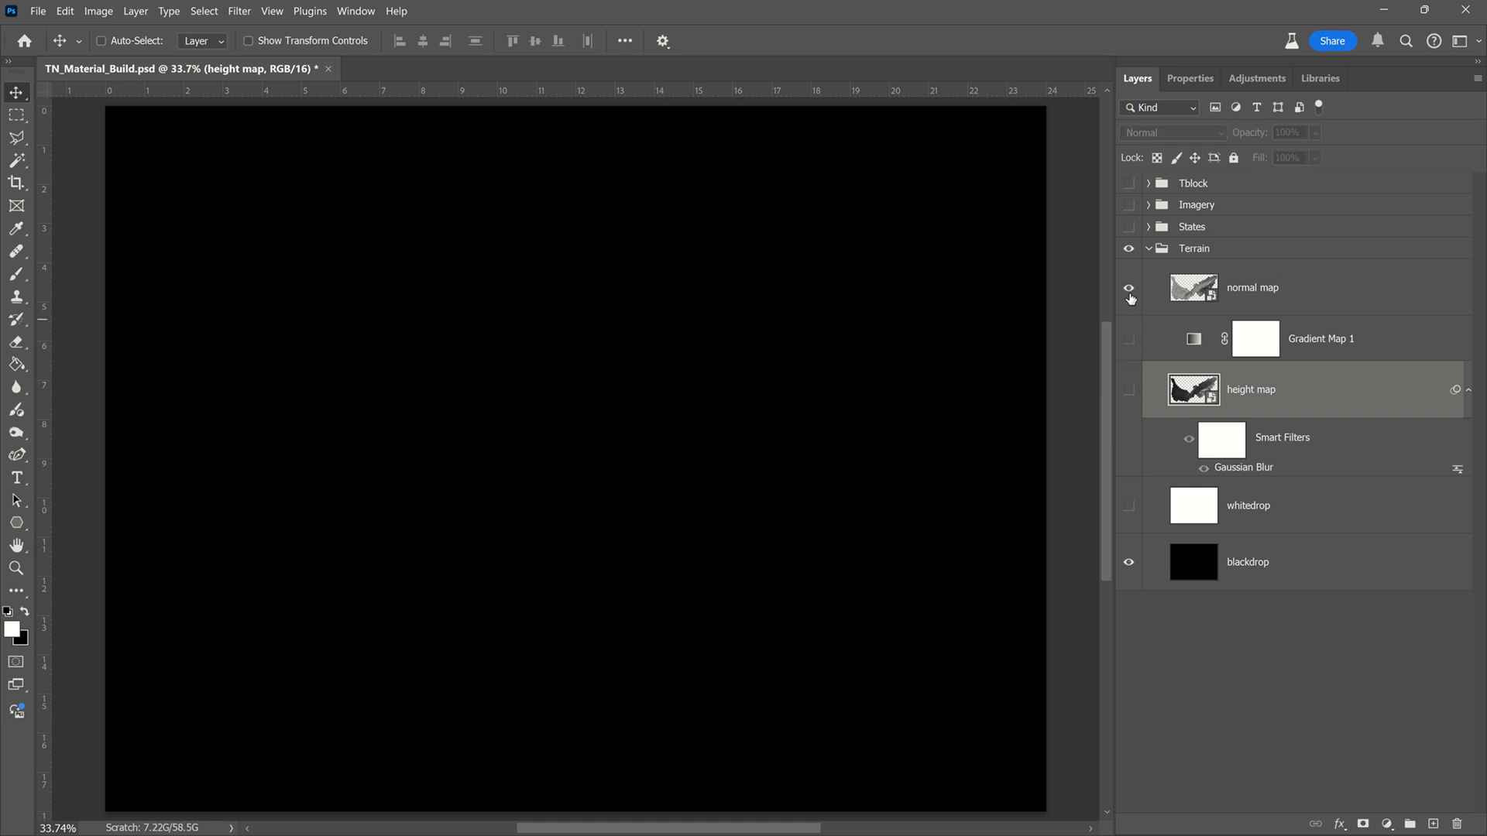
{"action": "left_click", "coordinate": [1128, 289]}
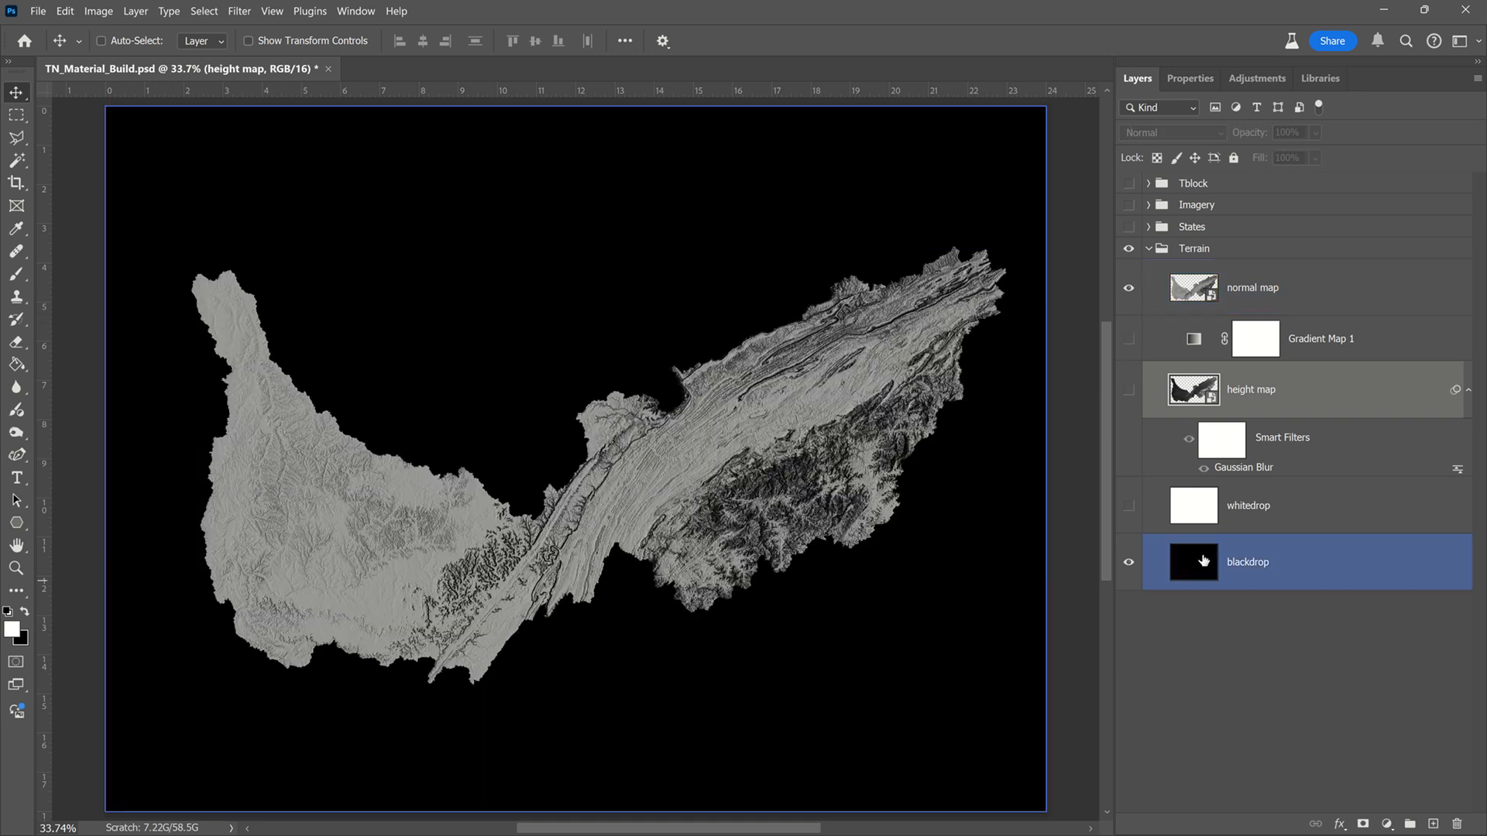
Step: Set up a copy of the document in TIFF format with the file name normal map
{"action": "left_click", "coordinate": [38, 12]}
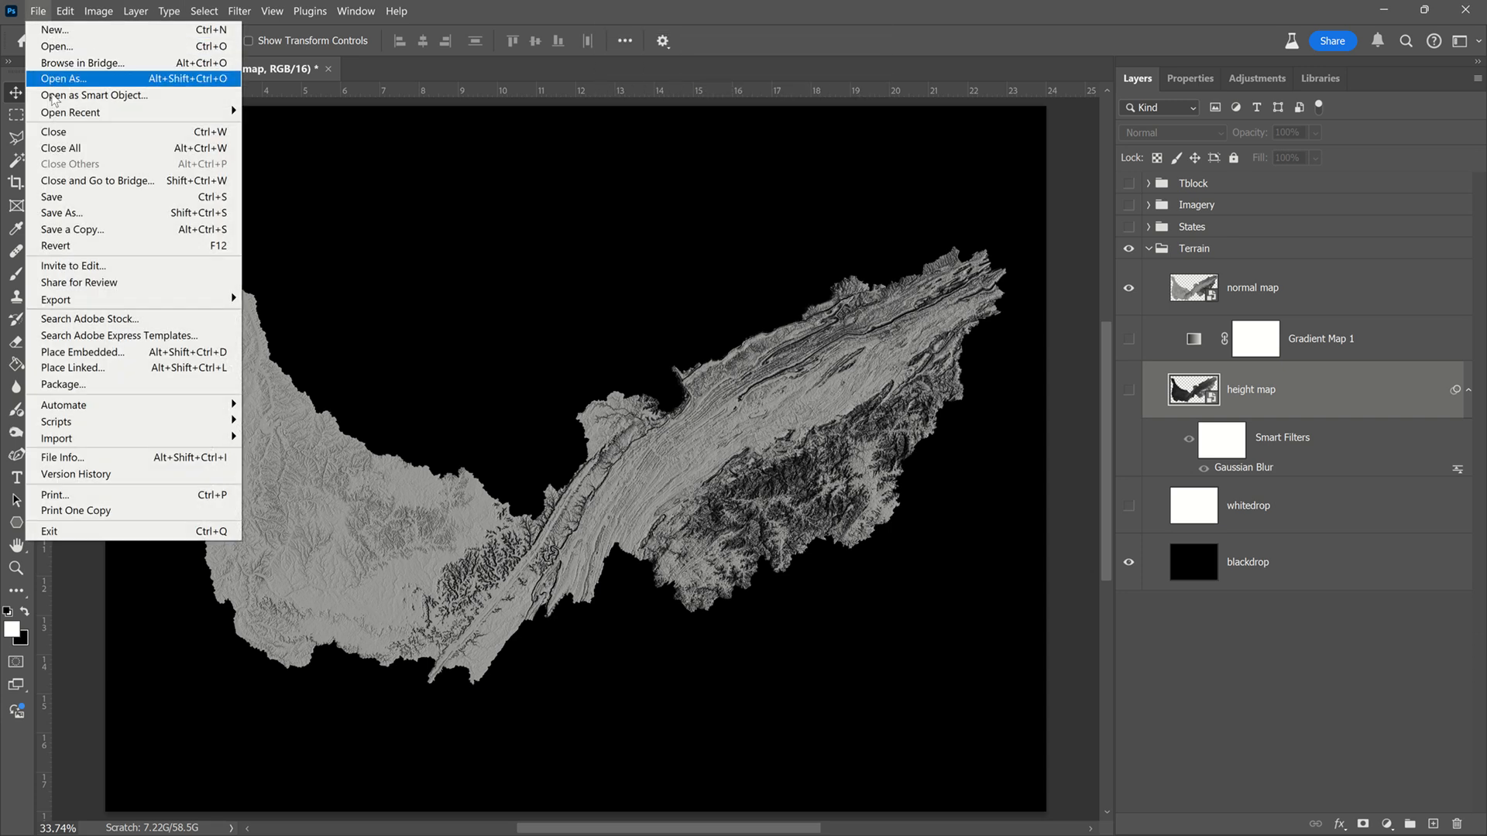
{"action": "left_click", "coordinate": [93, 230]}
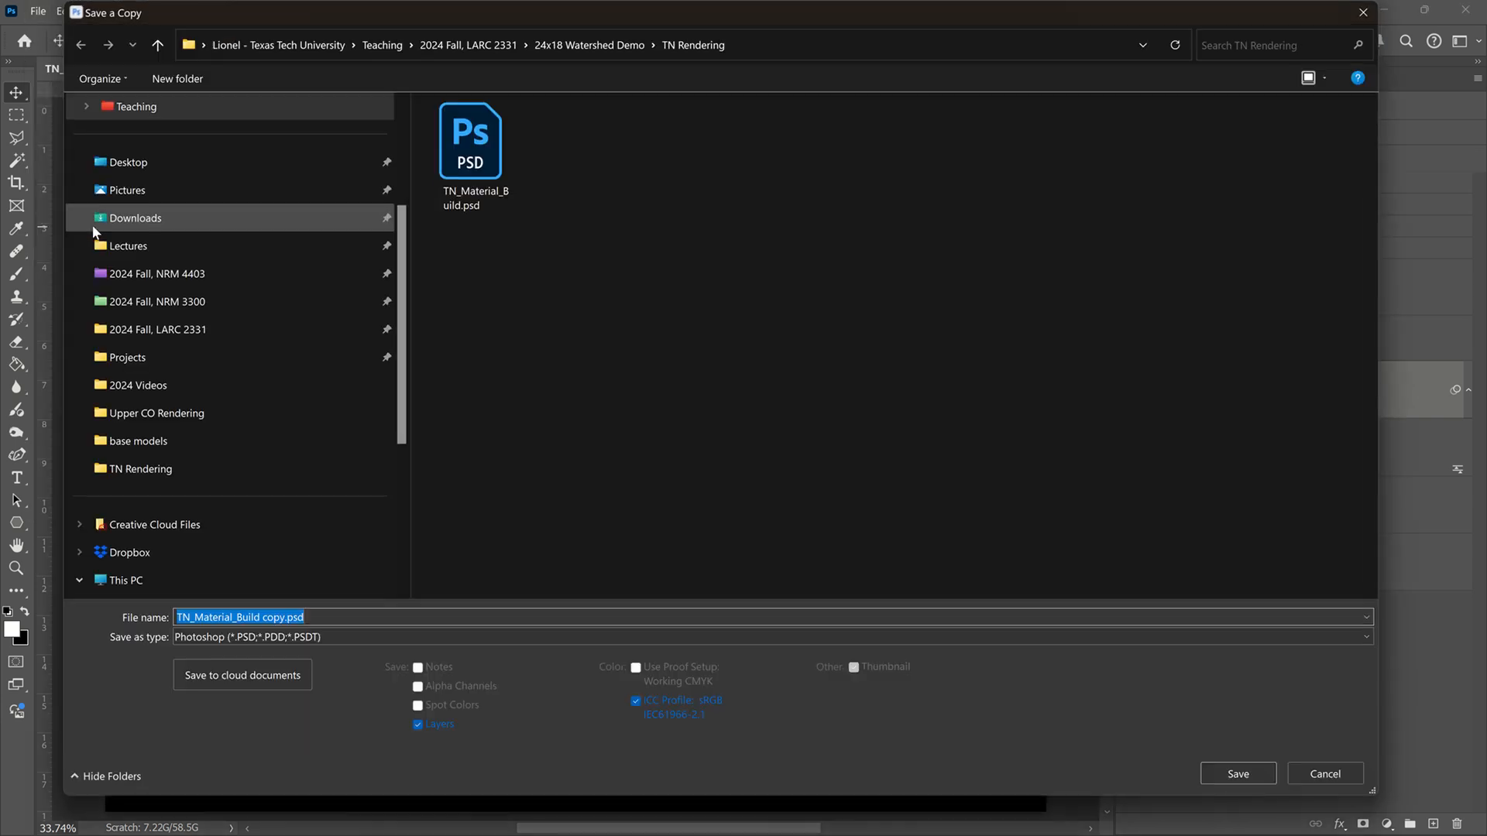
{"action": "left_click", "coordinate": [382, 632]}
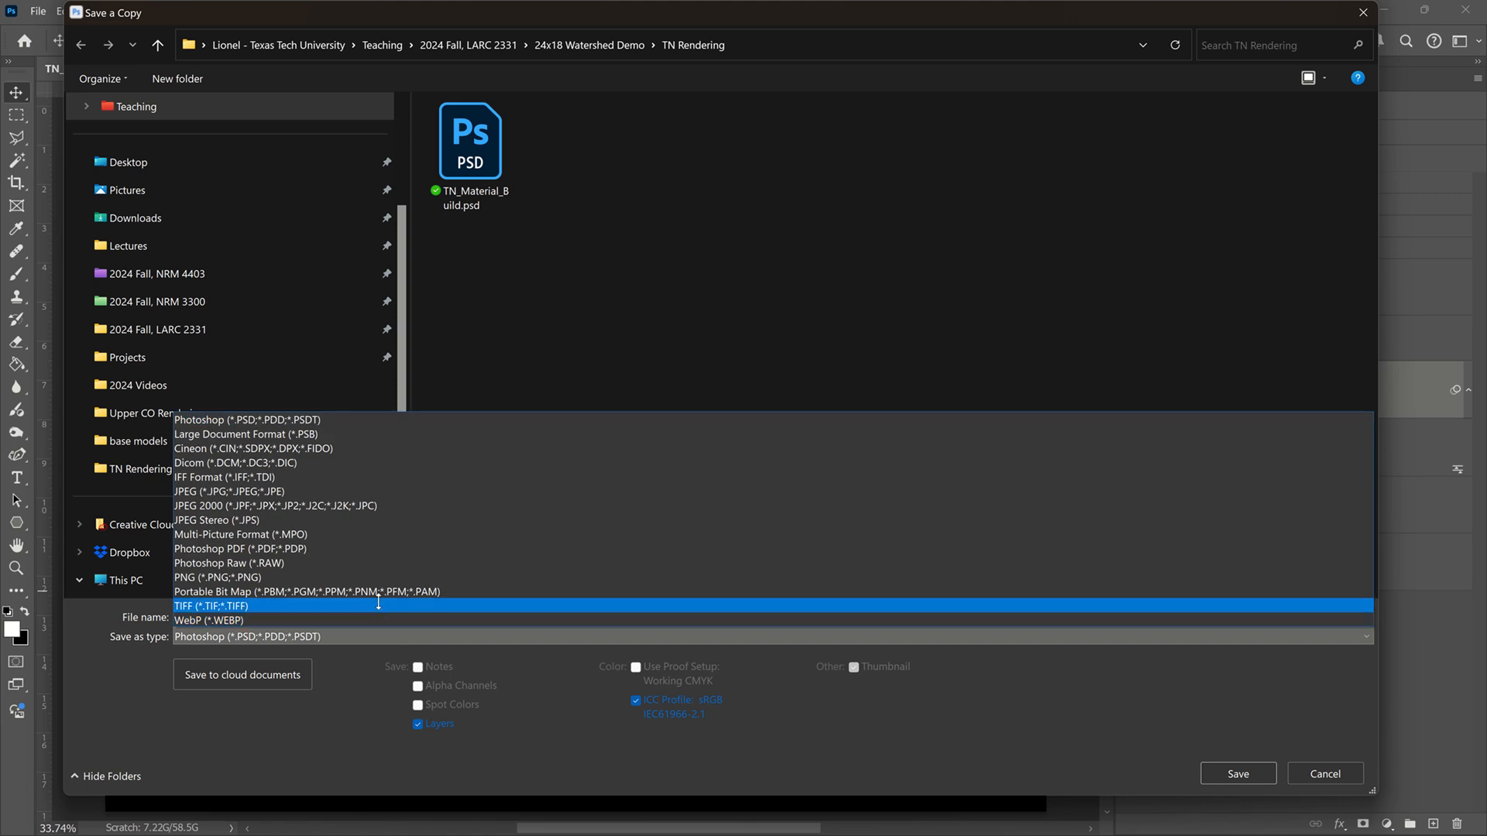
{"action": "left_click", "coordinate": [378, 604]}
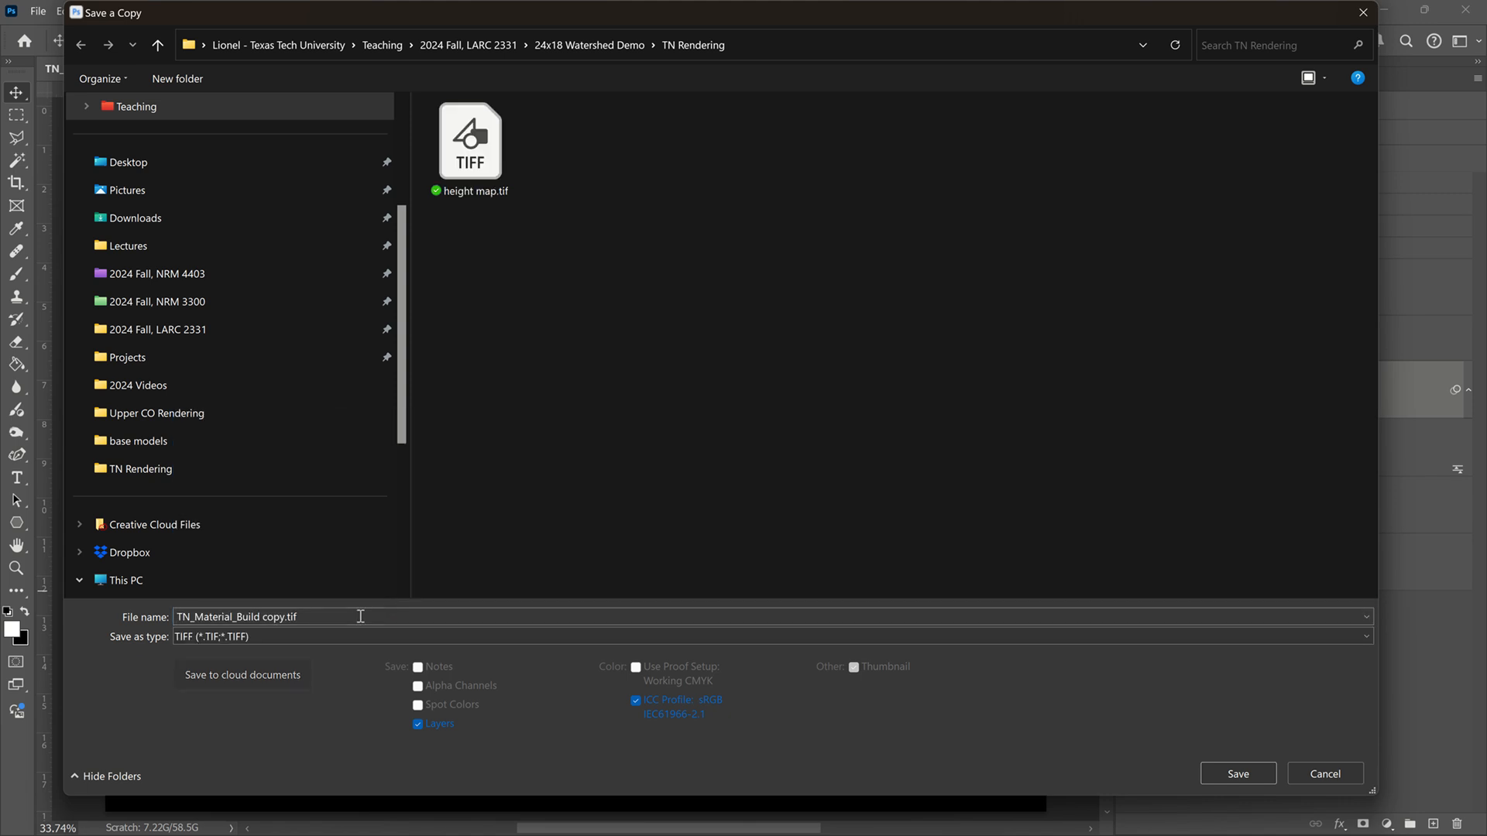
{"action": "left_click", "coordinate": [359, 614]}
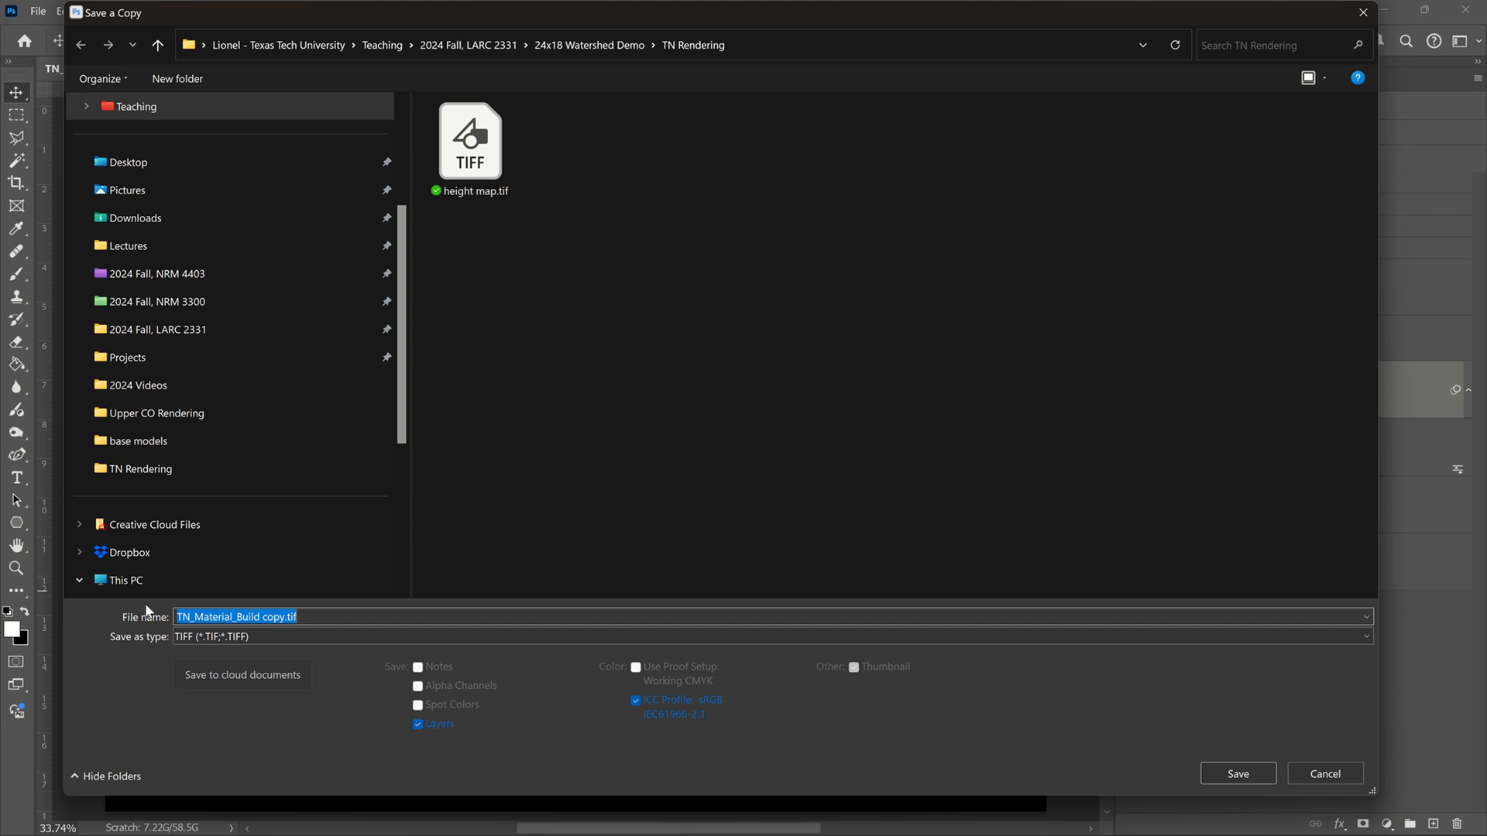
{"action": "type", "text": "na"}
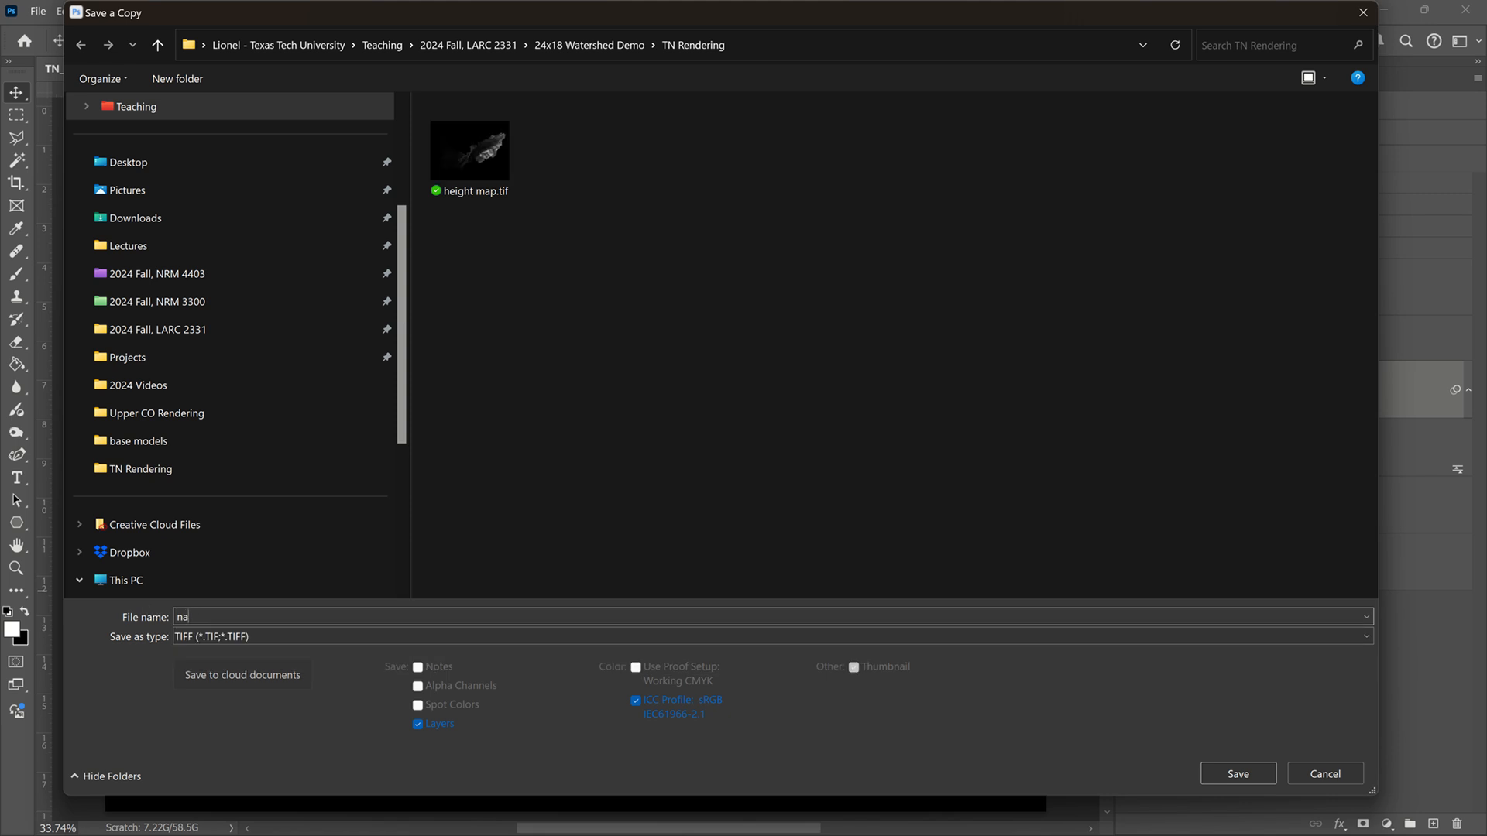
{"action": "key", "text": "BackSpace"}
{"action": "type", "text": "om"}
{"action": "key", "text": "BackSpace"}
{"action": "type", "text": "rmal map"}
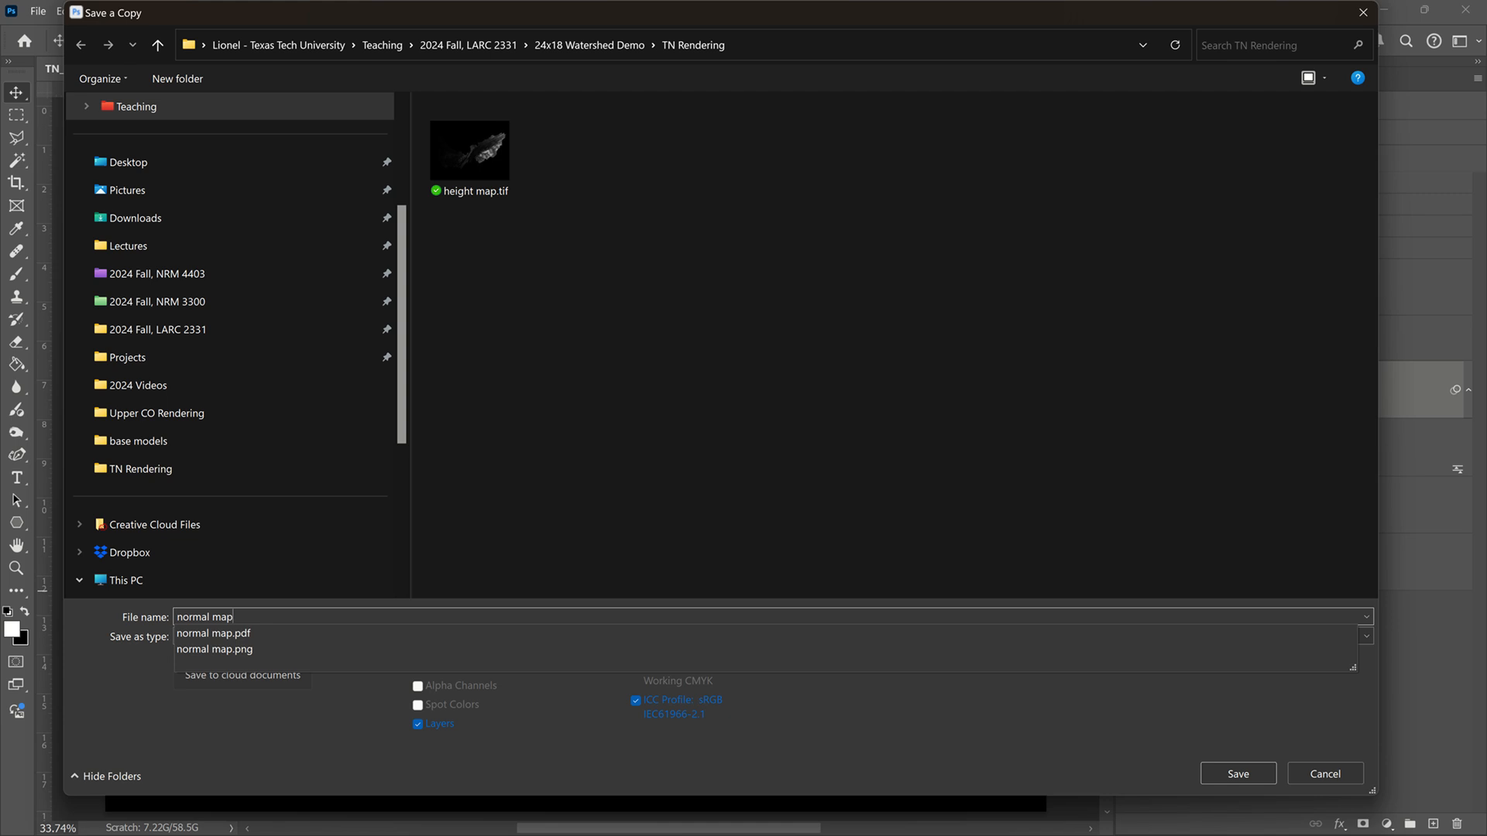
{"action": "left_click", "coordinate": [146, 605]}
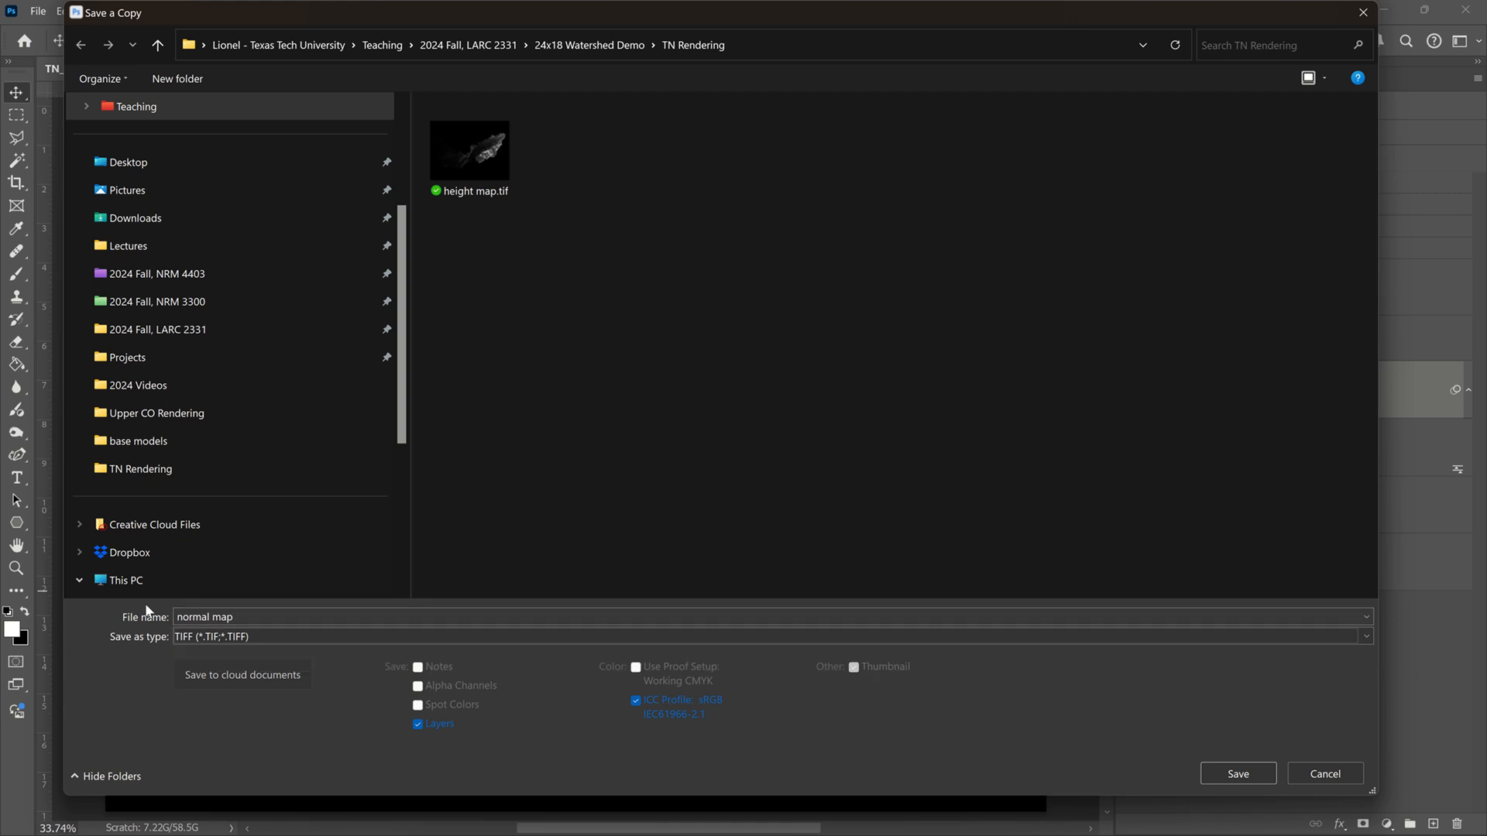
Step: Try to save the normal map TIFF copy with its layers included
{"action": "key", "text": "Tab"}
{"action": "key", "text": "Tab"}
{"action": "key", "text": "Tab"}
{"action": "key", "text": "Tab"}
{"action": "key", "text": "Tab"}
{"action": "key", "text": "Tab"}
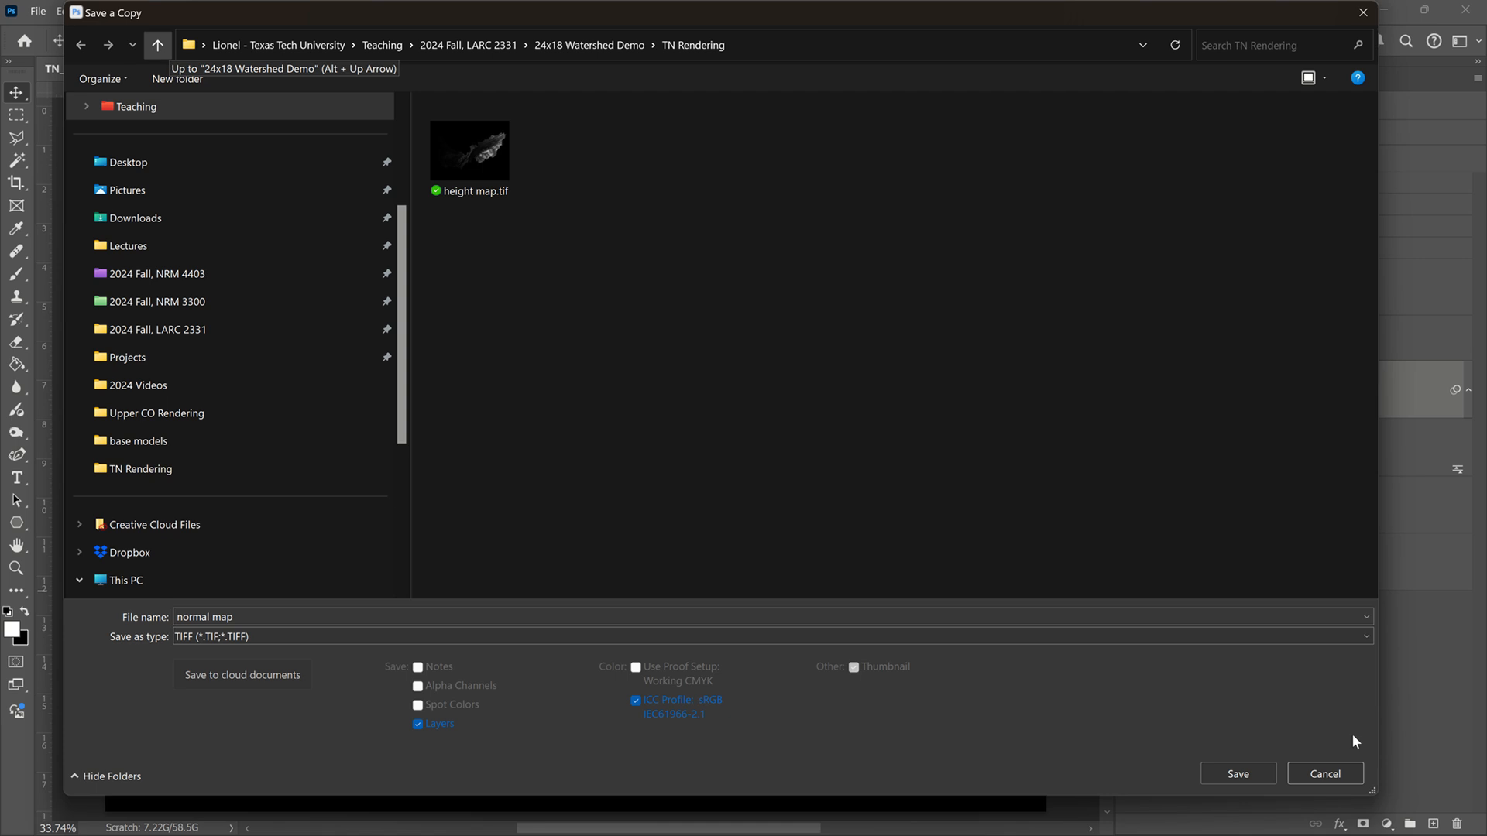
{"action": "left_click", "coordinate": [1248, 780]}
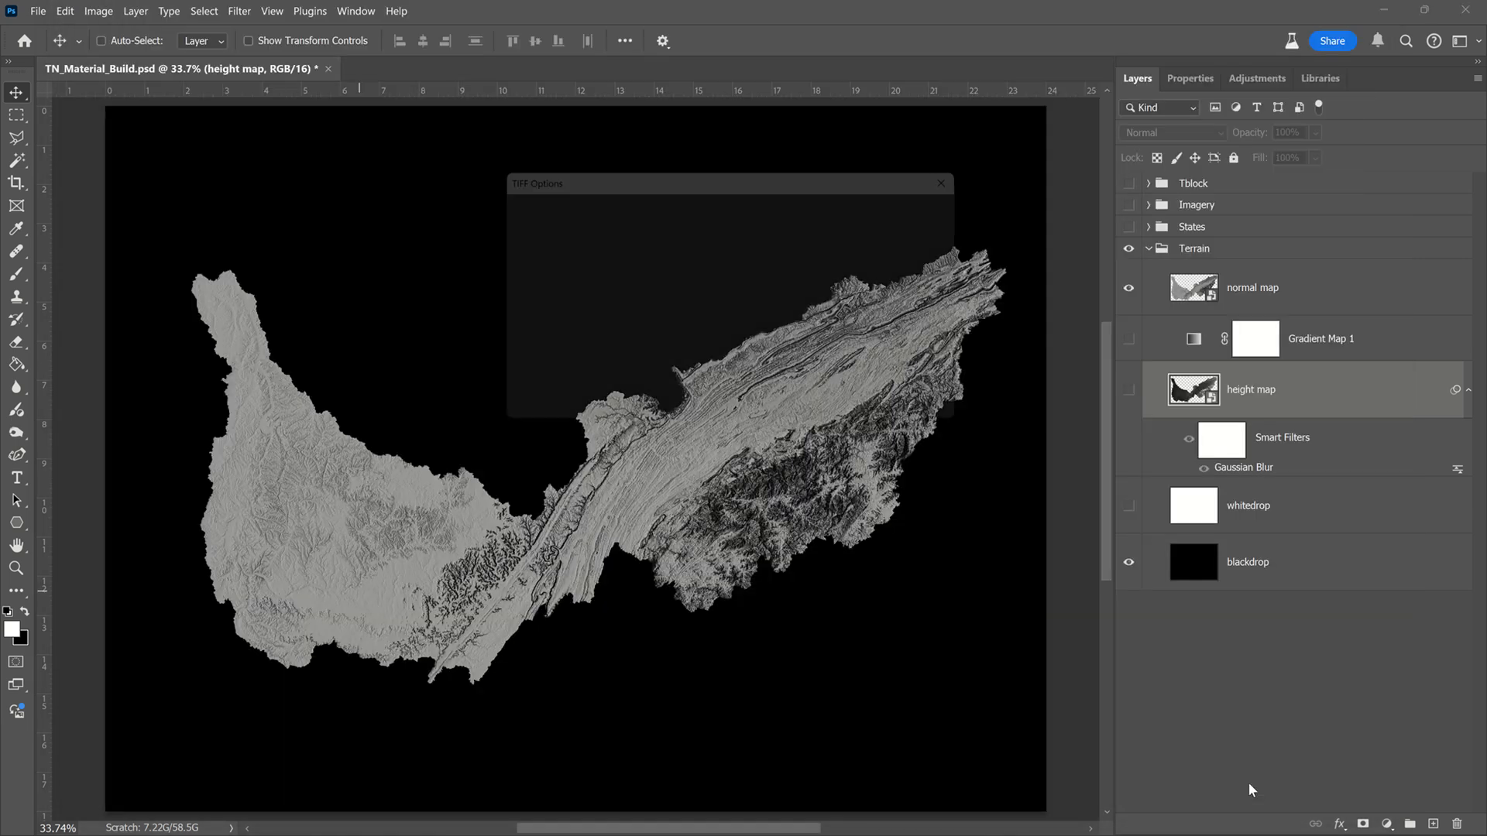
{"action": "left_click", "coordinate": [940, 210]}
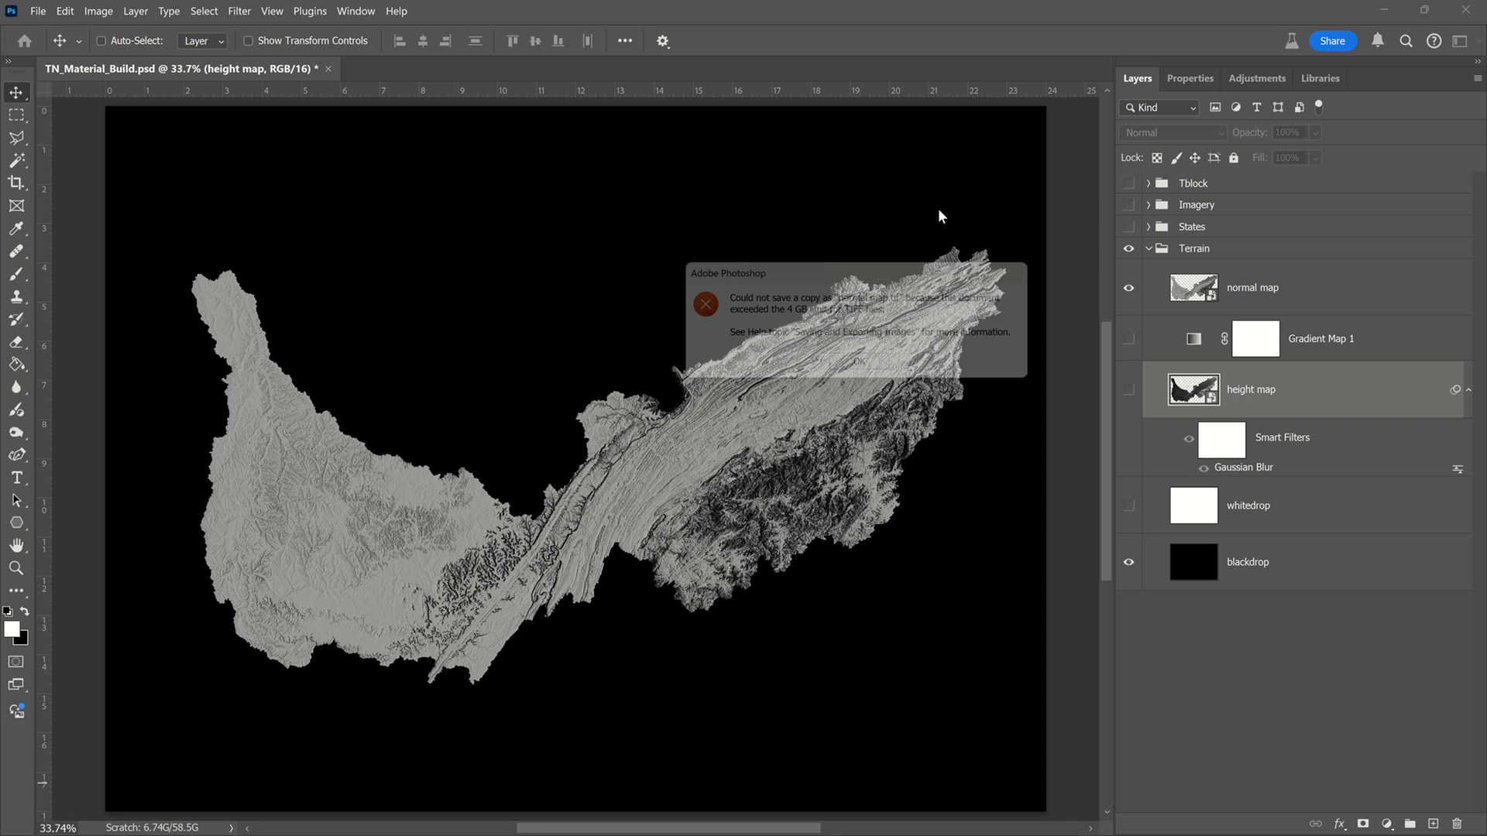
{"action": "left_click", "coordinate": [865, 369]}
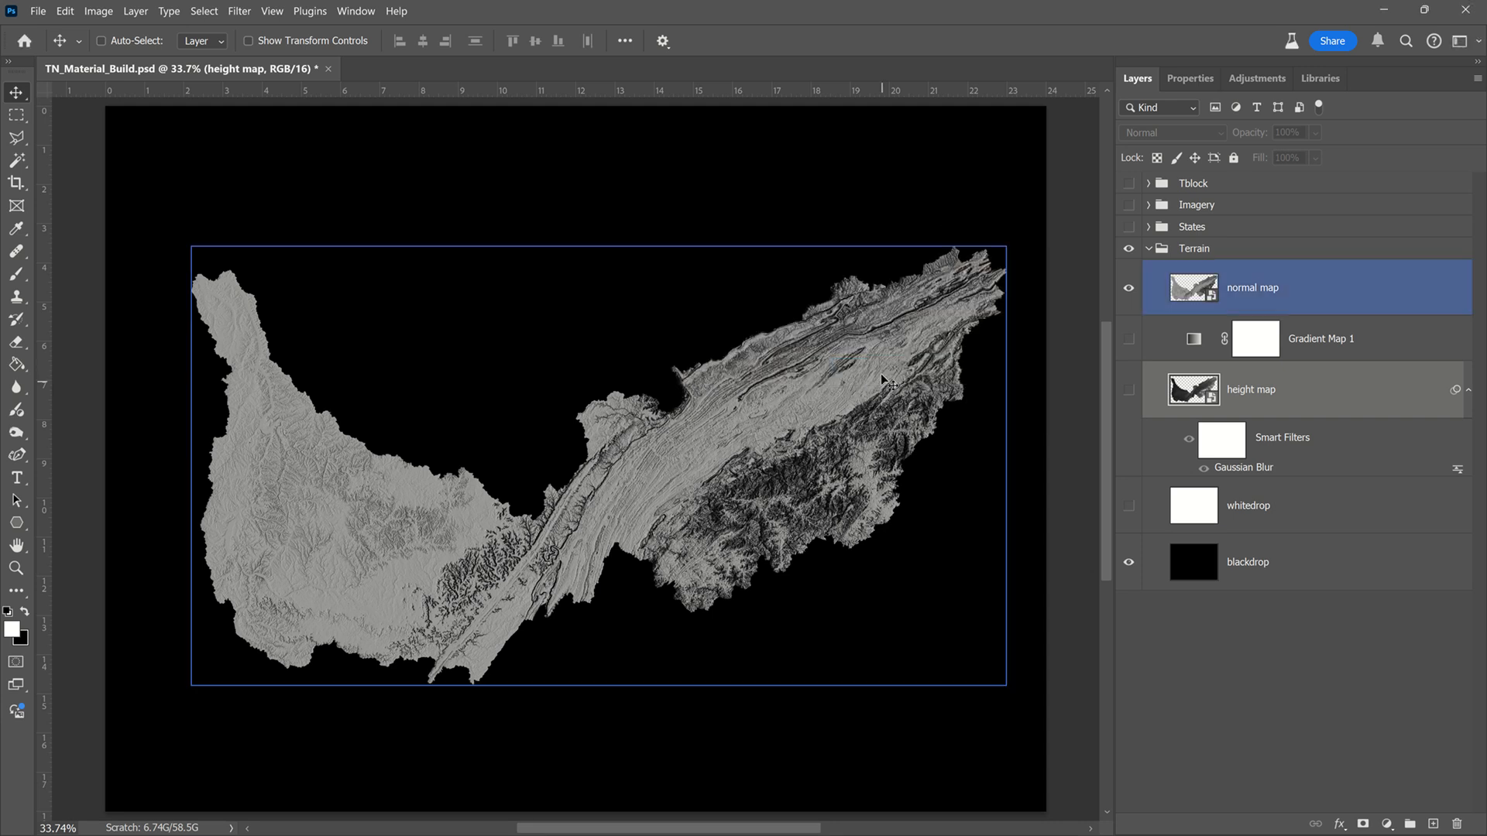
Step: Set up a copy of the document in TIFF format with its layers excluded
{"action": "left_click", "coordinate": [36, 12]}
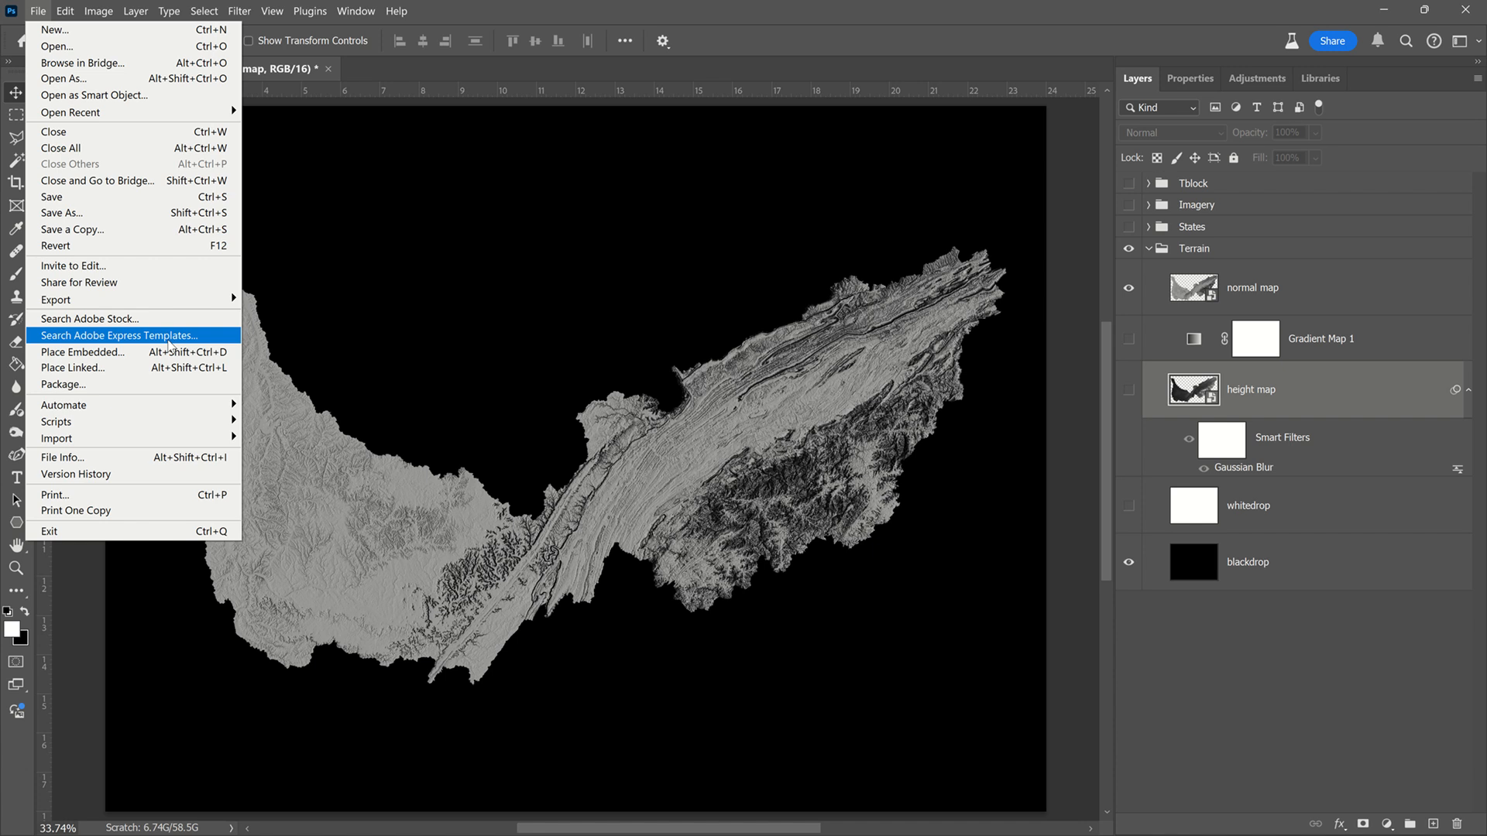
{"action": "left_click", "coordinate": [191, 224]}
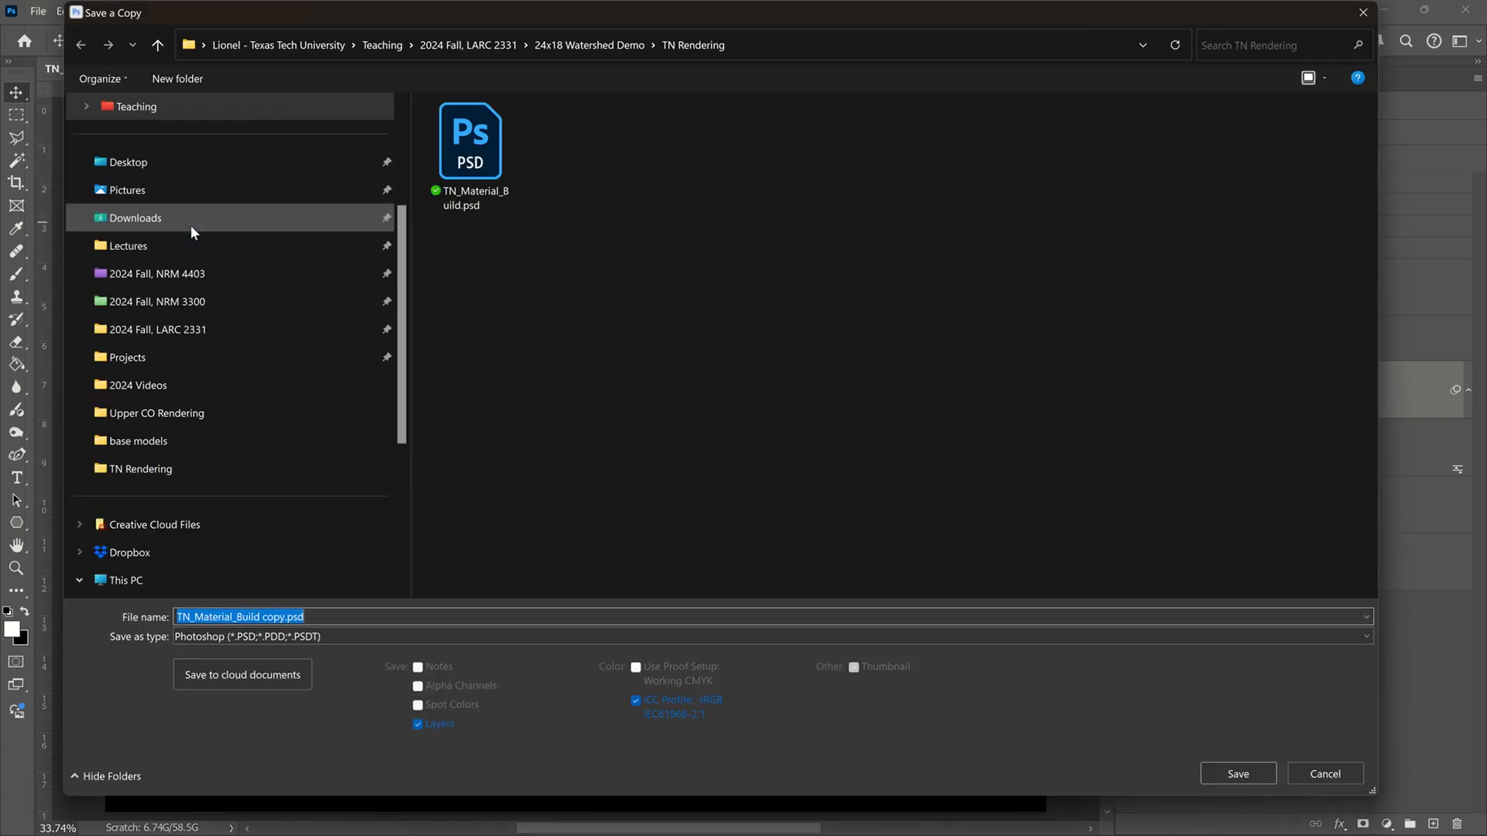
{"action": "left_click", "coordinate": [321, 635]}
{"action": "left_click", "coordinate": [308, 606]}
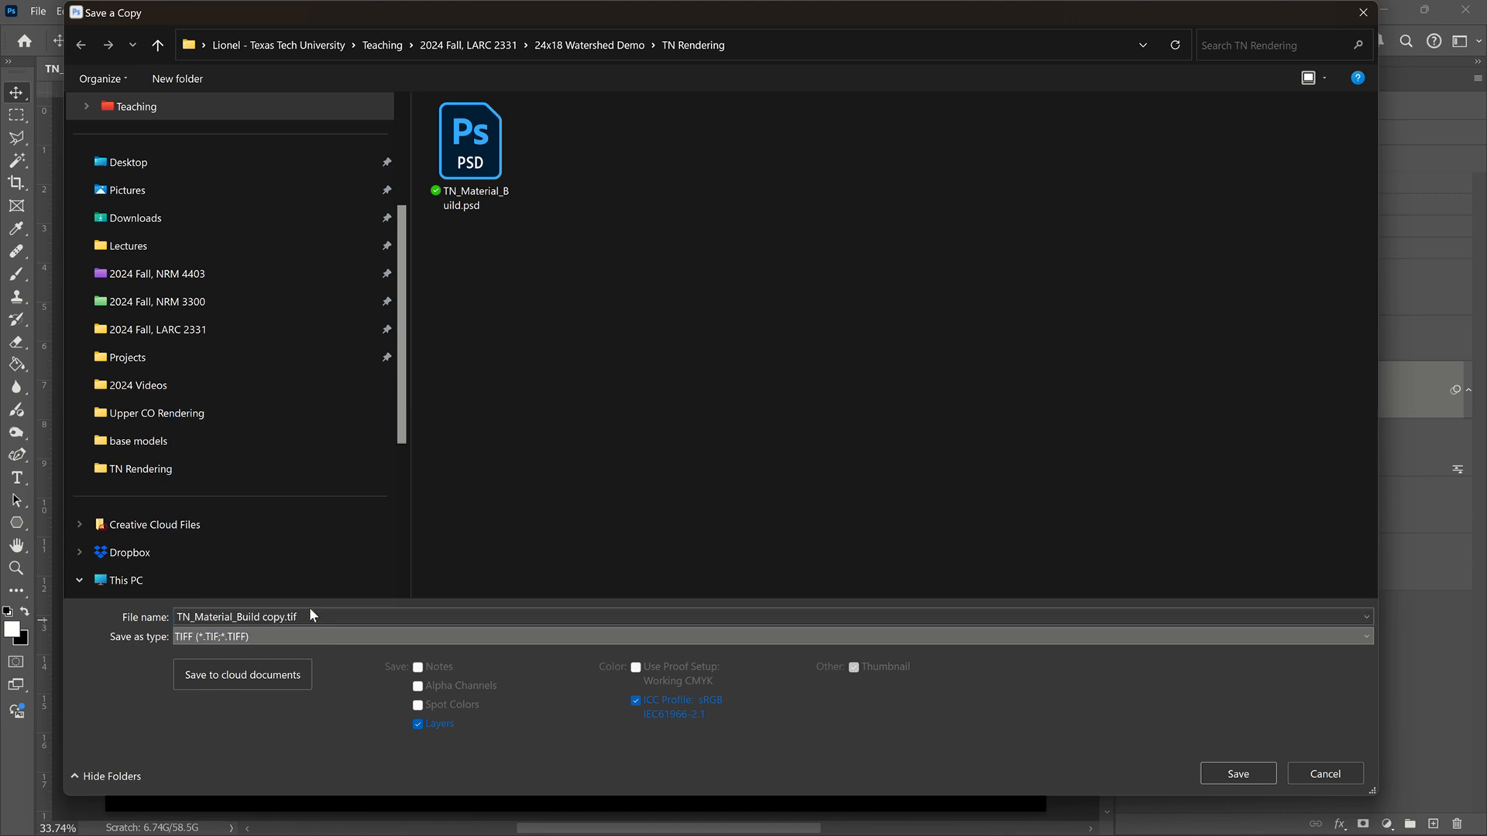
{"action": "left_click", "coordinate": [418, 725]}
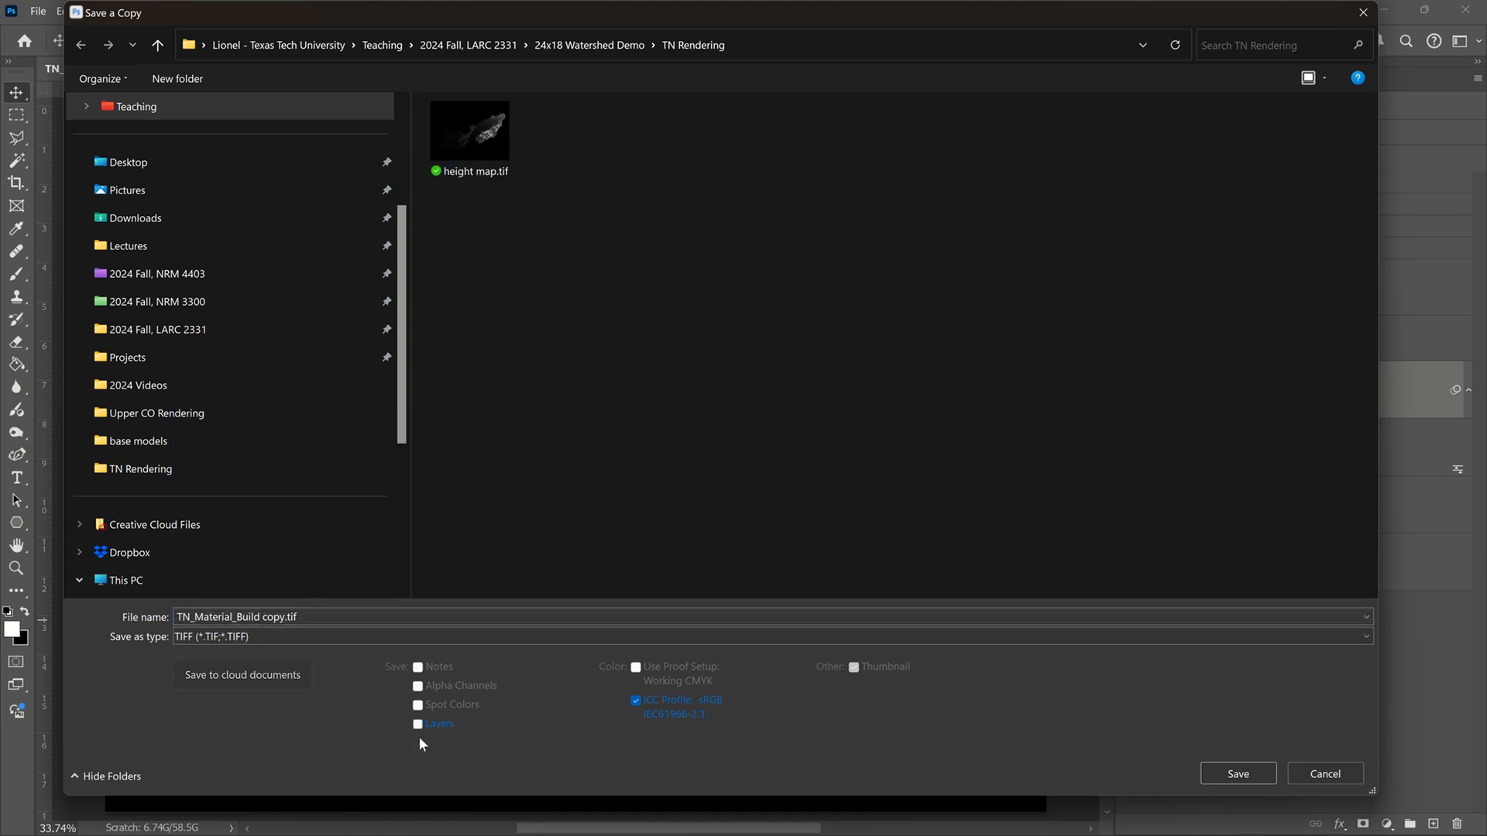
Step: Name the TIFF copy normal map and save it in the TN Rendering folder with LZW compression, discarding layers
{"action": "left_click", "coordinate": [288, 619]}
{"action": "left_click", "coordinate": [288, 617]}
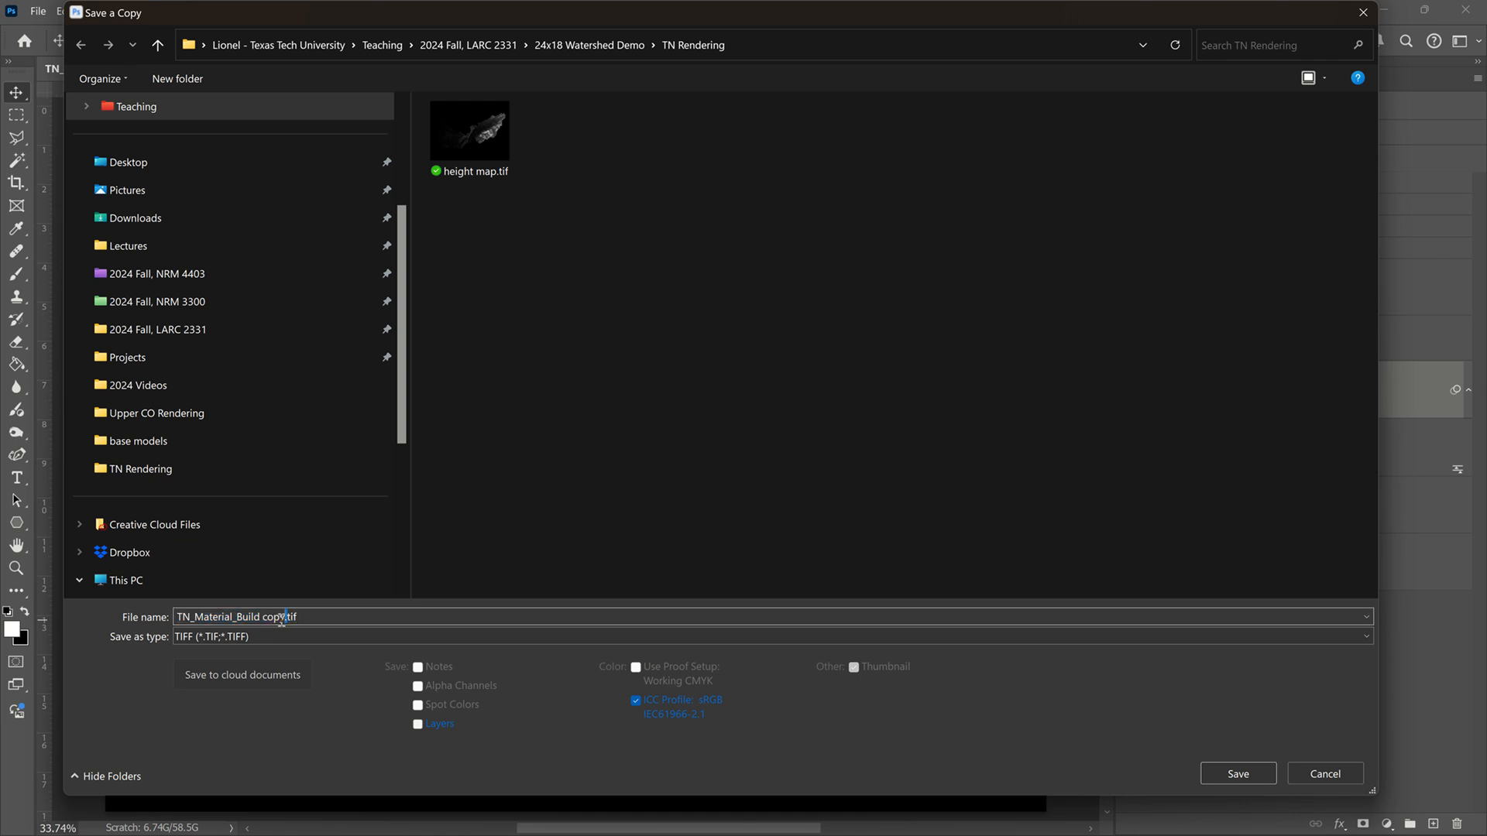
{"action": "left_click_drag", "start_coordinate": [284, 617], "coordinate": [139, 617]}
{"action": "type", "text": "normal map"}
{"action": "left_click", "coordinate": [1241, 774]}
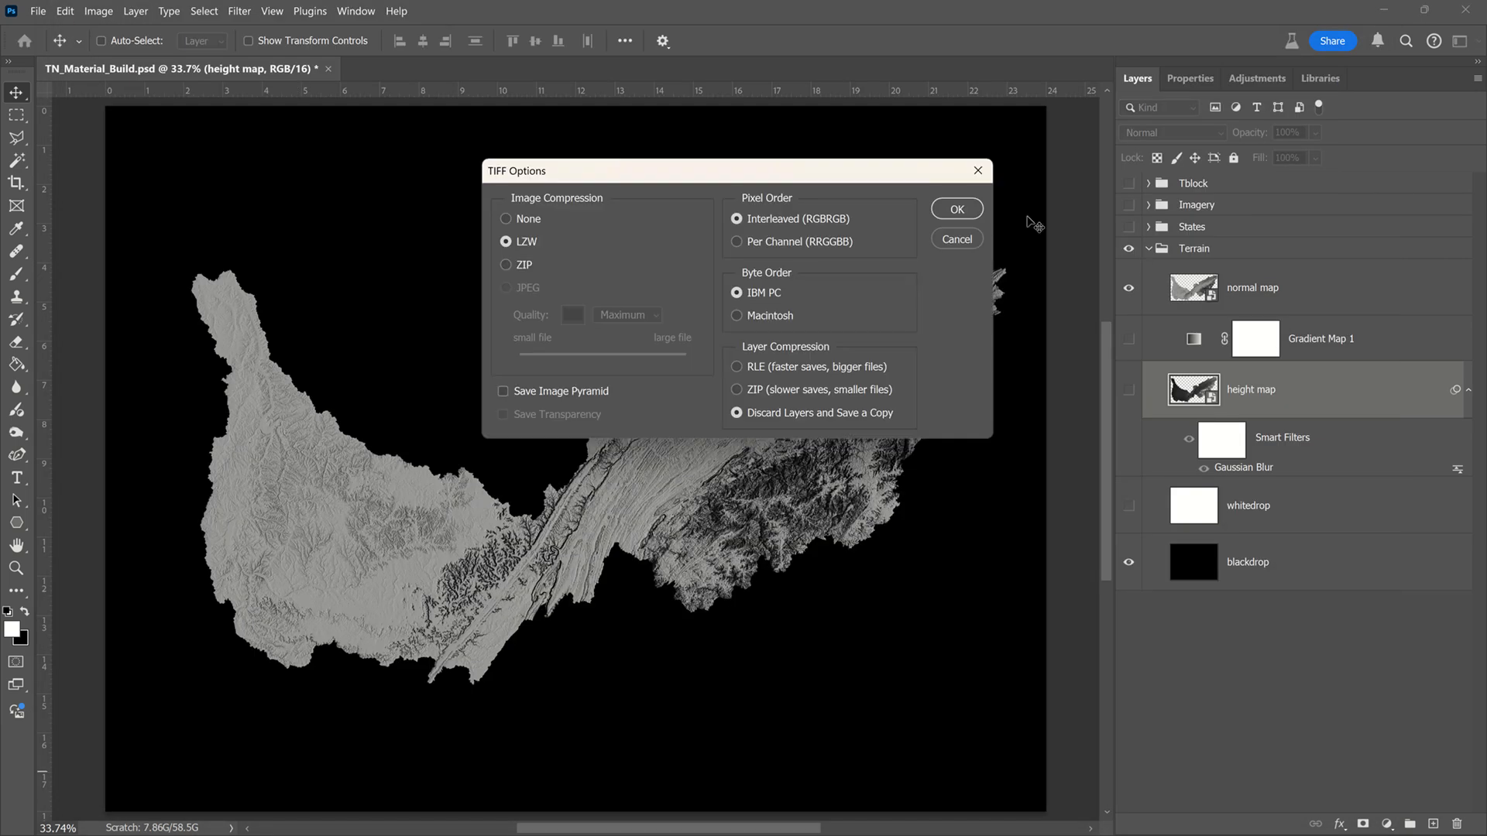
{"action": "left_click", "coordinate": [956, 212]}
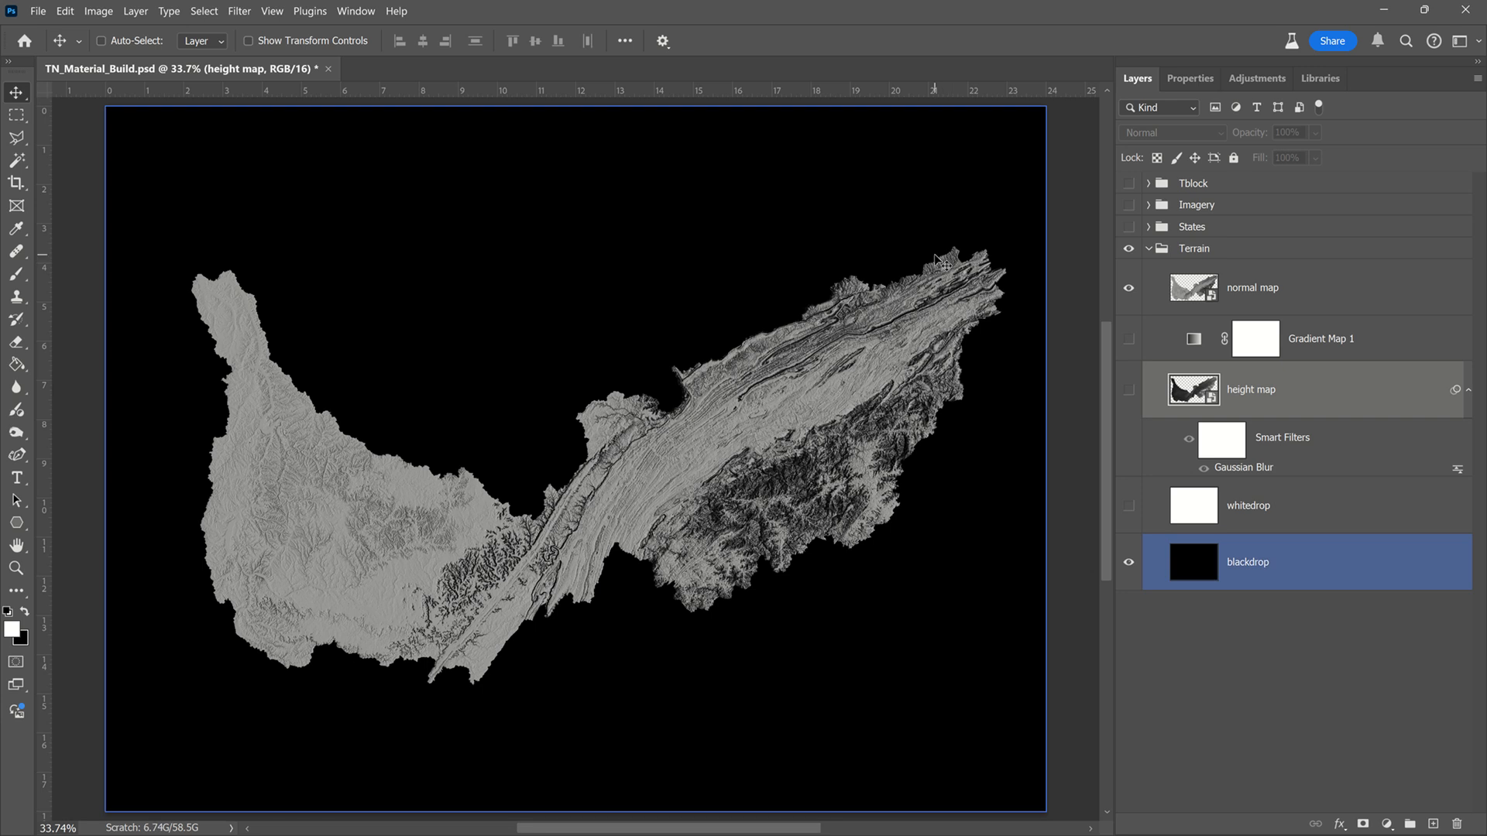
Step: Switch to Substance 3D Stager, select the 24x18MapModel_n3d object and view the scene through the Viewport camera
{"action": "left_click", "coordinate": [1386, 11]}
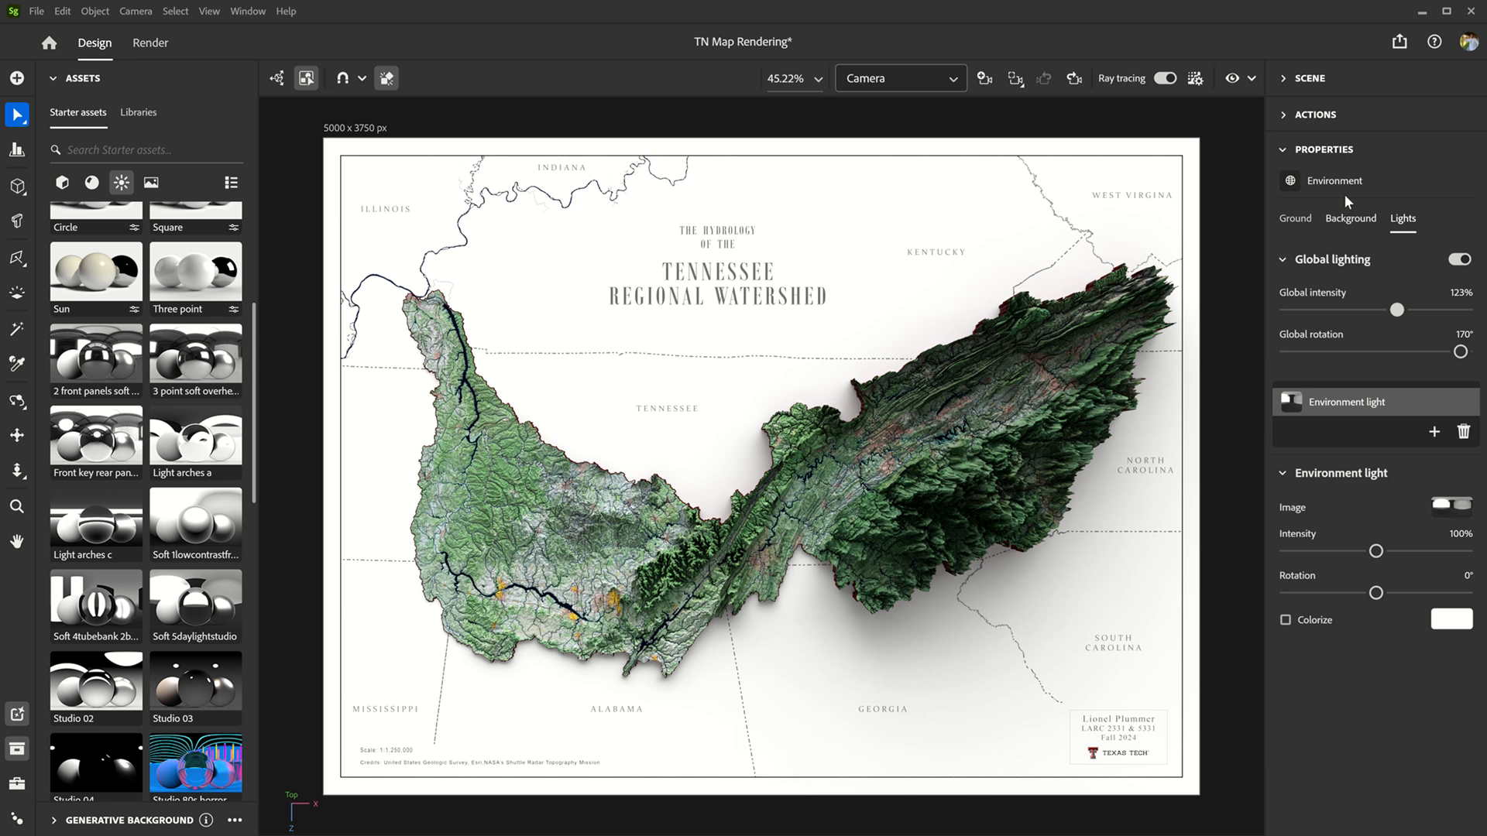
{"action": "left_click", "coordinate": [1284, 81]}
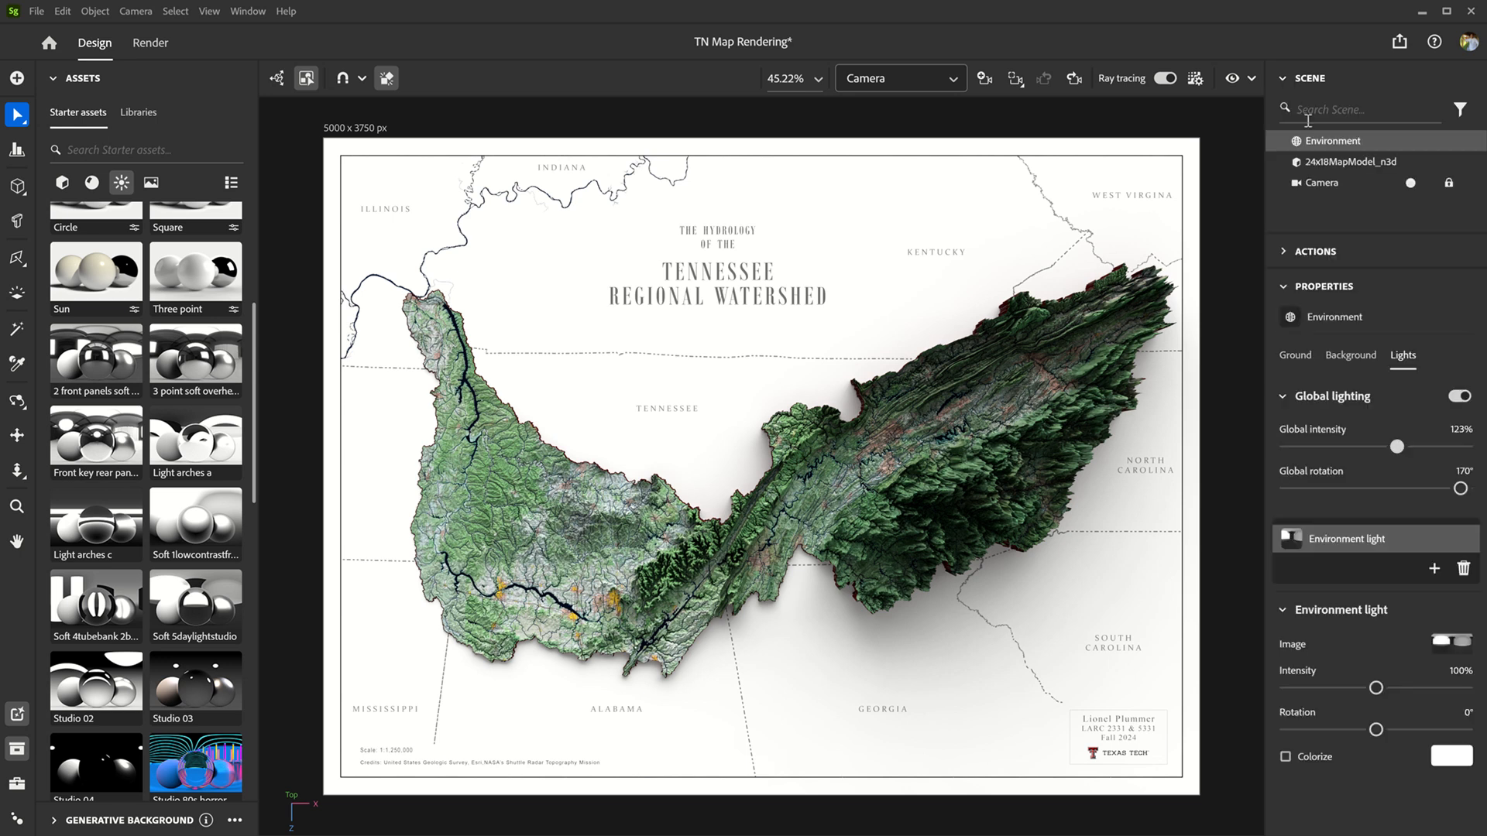
{"action": "left_click", "coordinate": [1324, 164]}
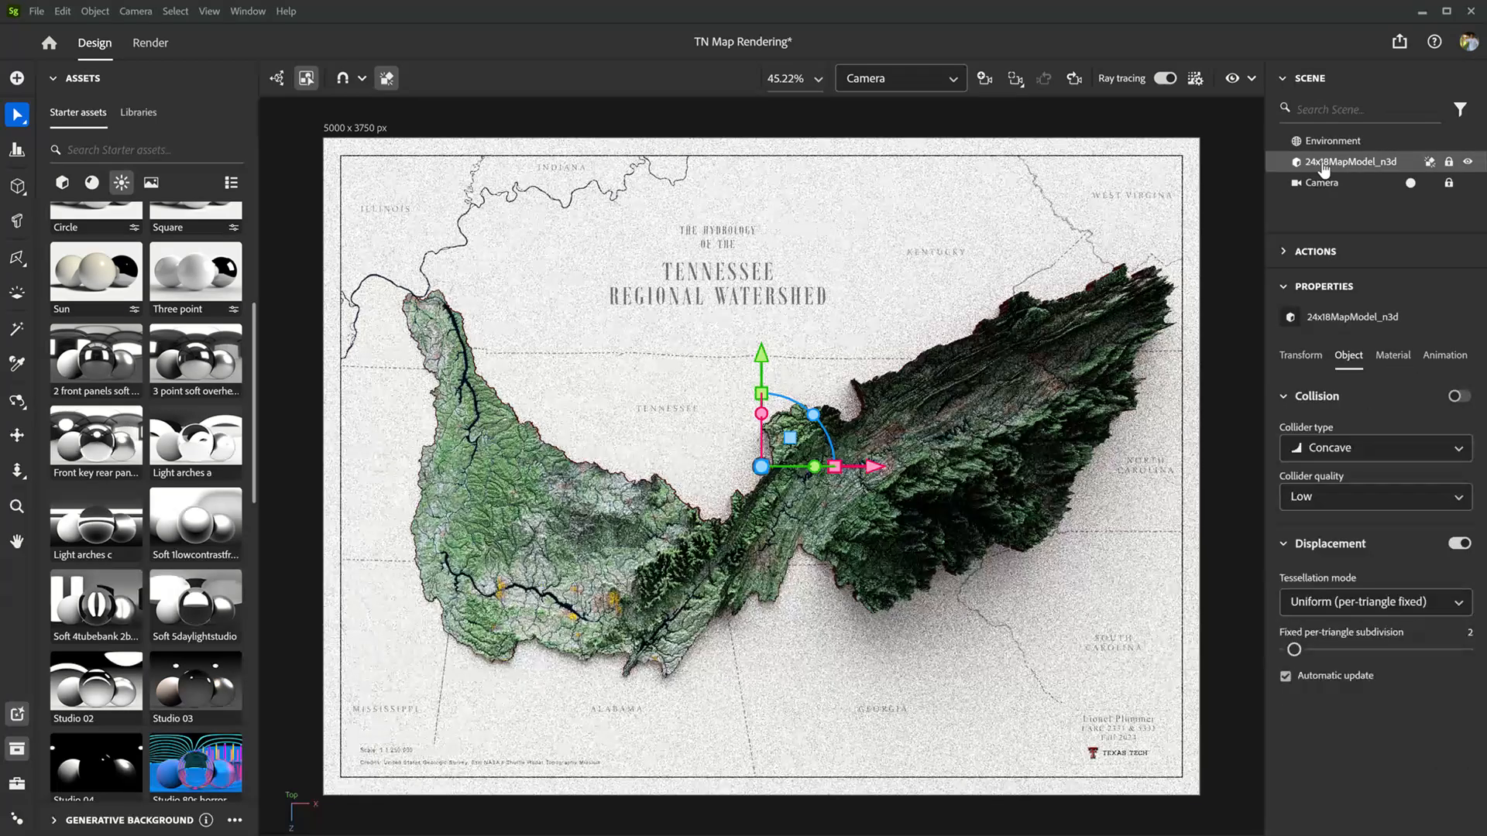
{"action": "left_click", "coordinate": [908, 77]}
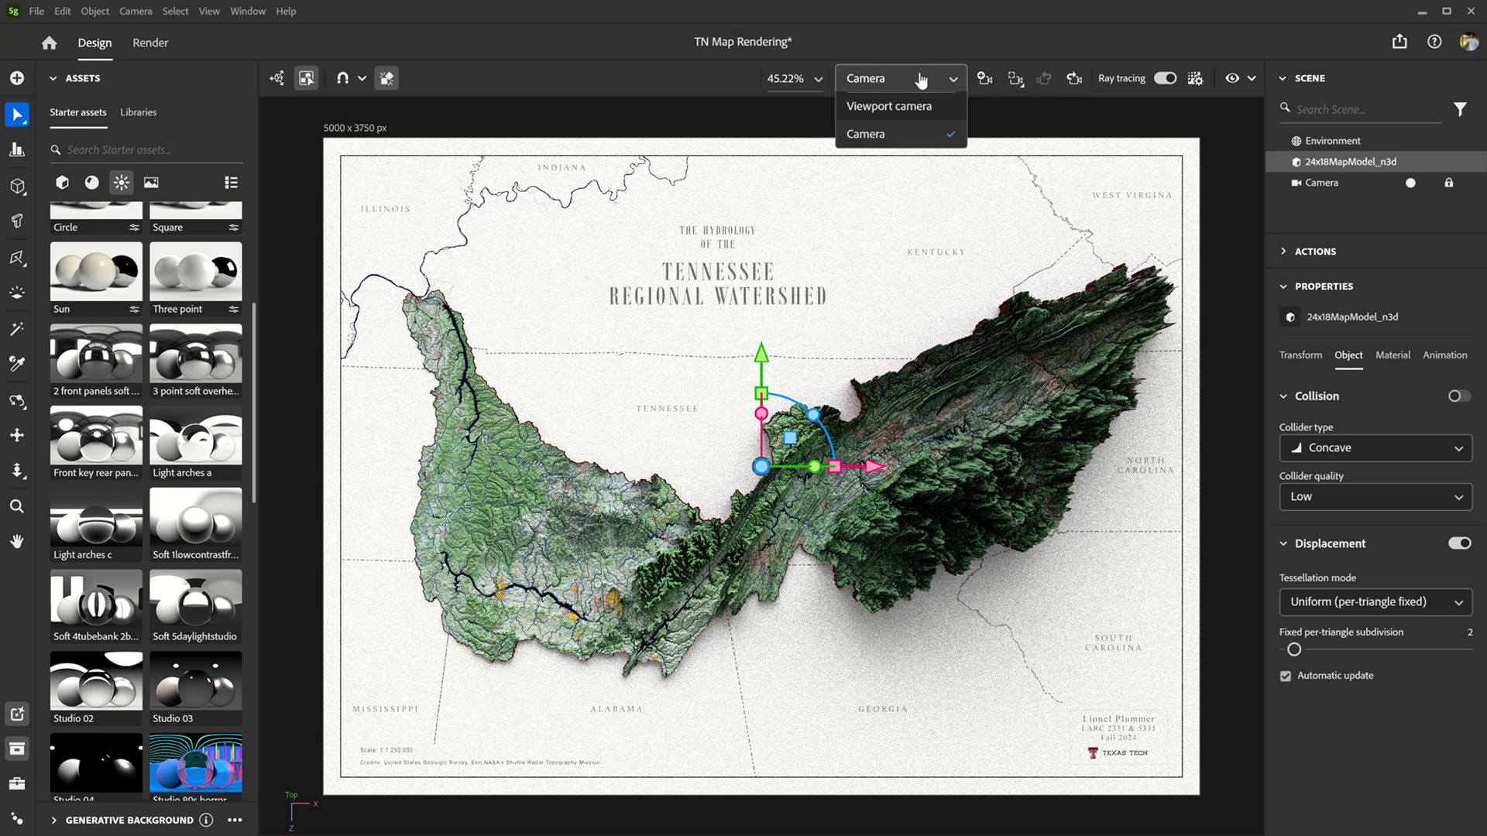
{"action": "left_click", "coordinate": [910, 106]}
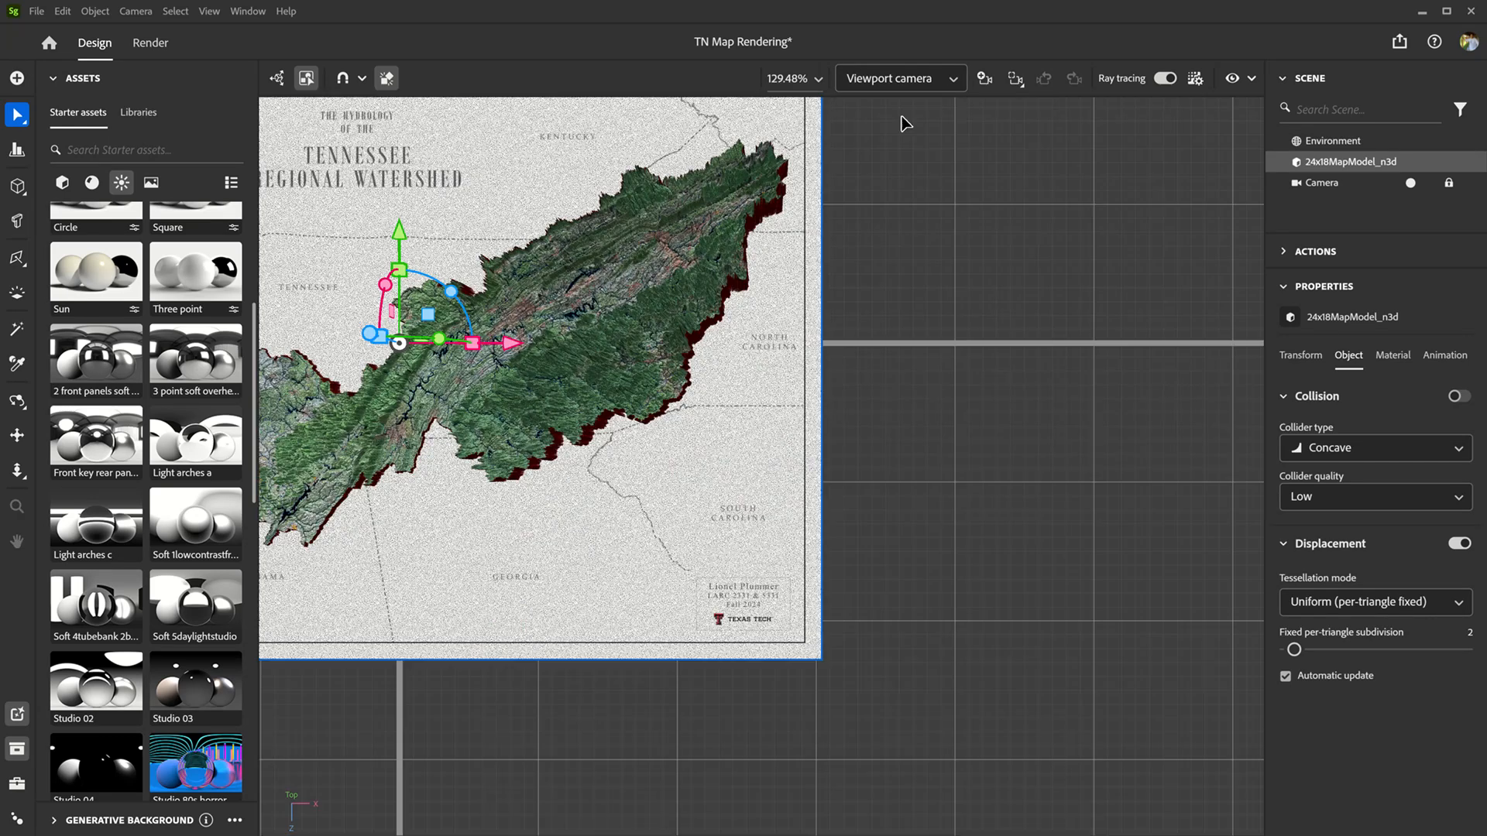
Step: Turn off ray tracing and examine the displaced terrain up close from an oblique angle
{"action": "scroll", "coordinate": [783, 372], "scroll_direction": "down", "scroll_amount": 2}
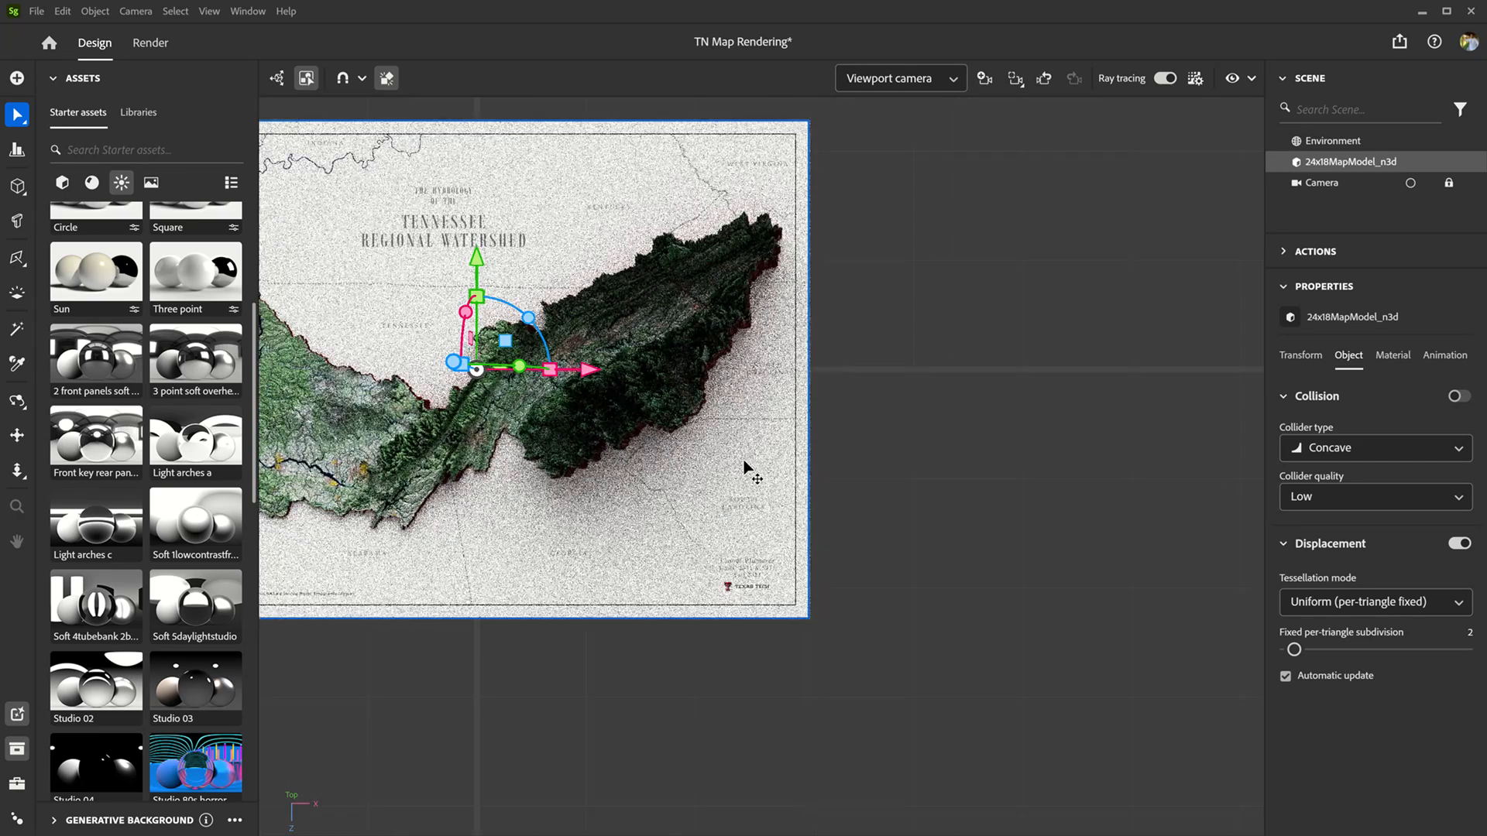
{"action": "right_click_drag", "start_coordinate": [541, 704], "coordinate": [678, 478]}
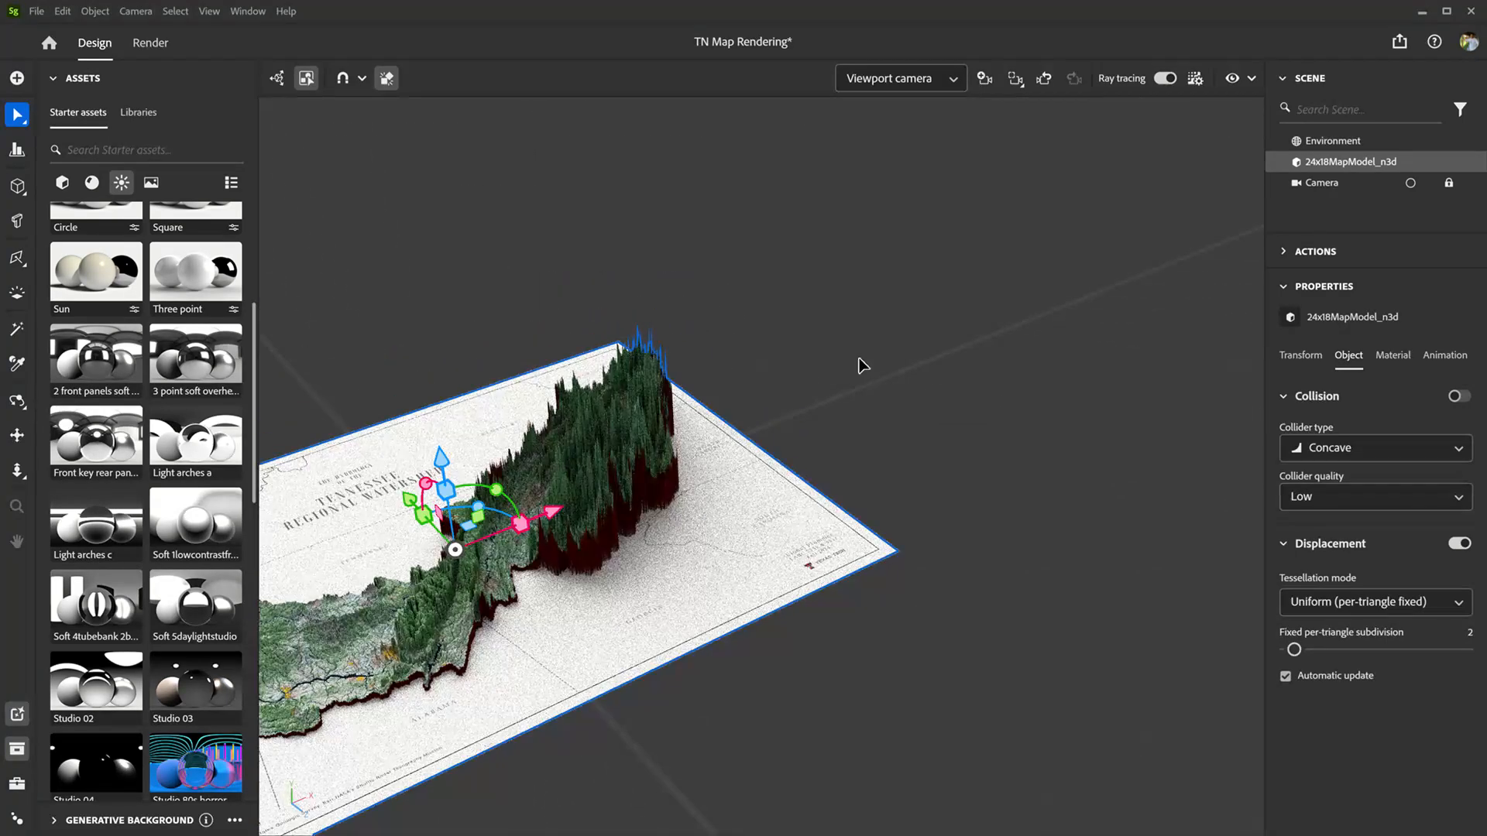
{"action": "left_click", "coordinate": [1167, 78]}
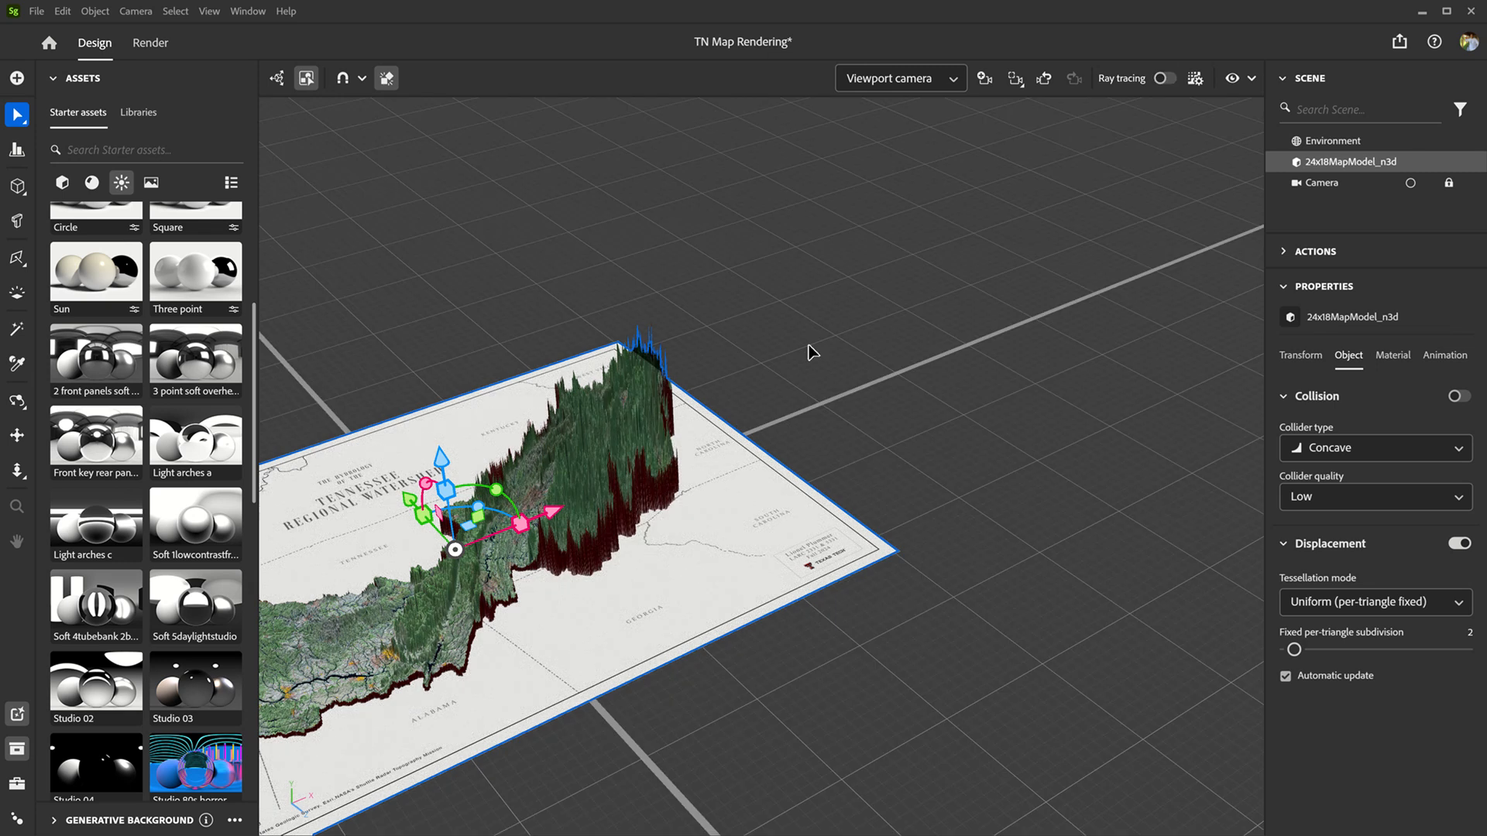
{"action": "scroll", "coordinate": [582, 519], "scroll_direction": "up", "scroll_amount": 2}
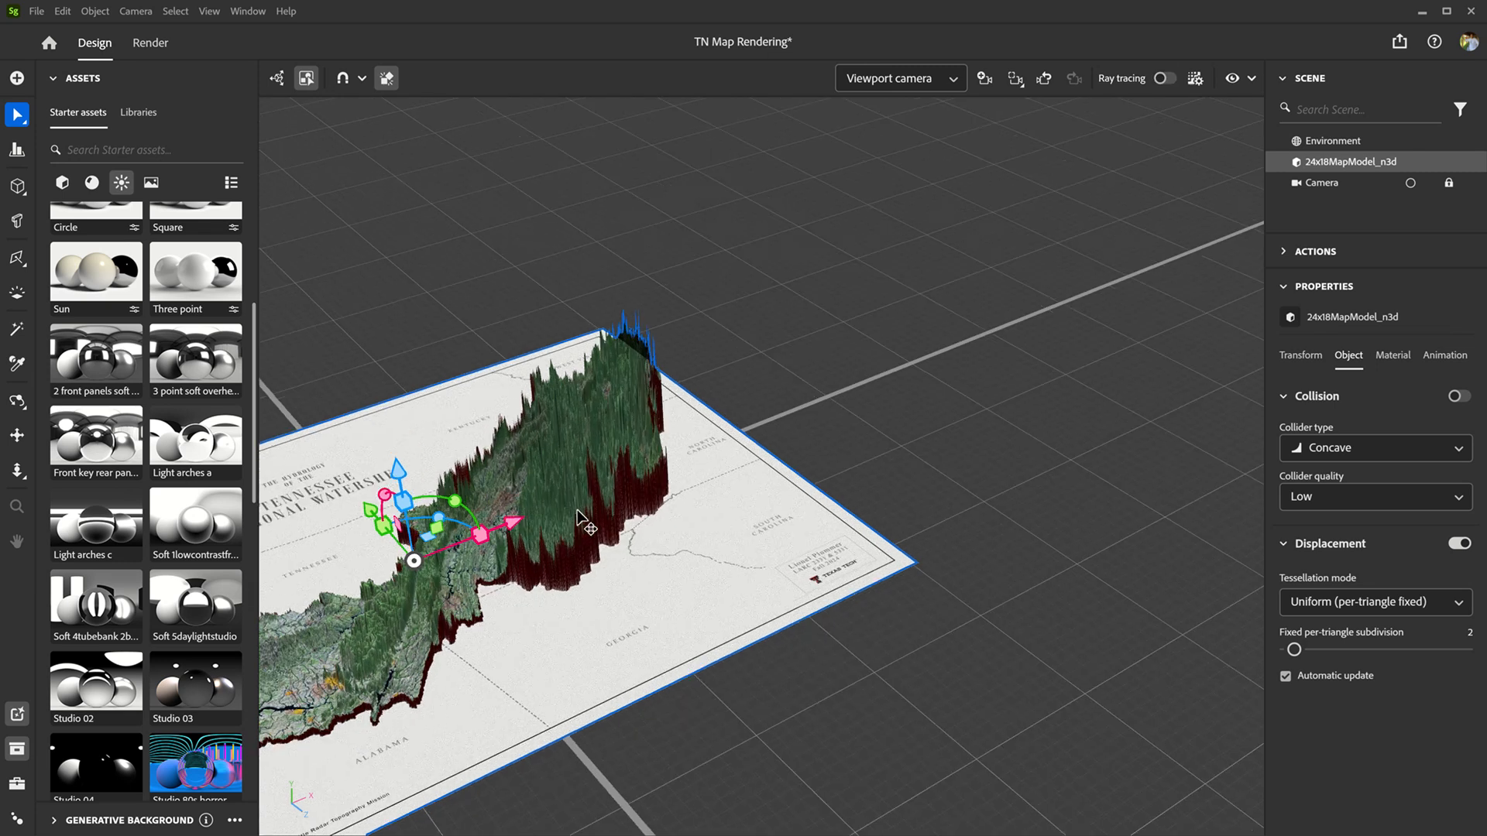
{"action": "scroll", "coordinate": [581, 519], "scroll_direction": "up", "scroll_amount": 2}
{"action": "scroll", "coordinate": [415, 470], "scroll_direction": "up", "scroll_amount": 2}
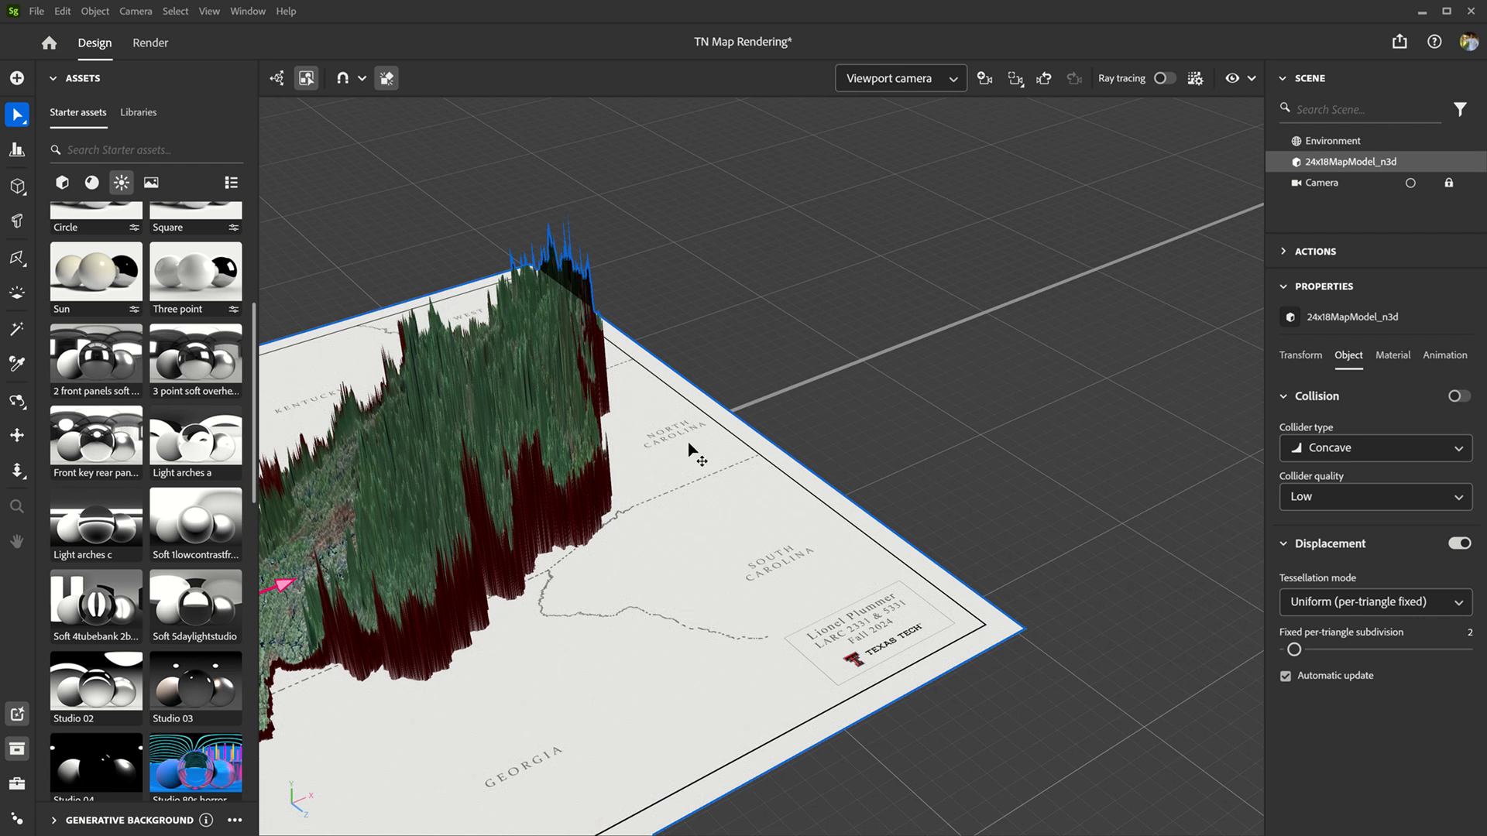
Step: Replace the map material's height texture with height map.tif and set the height scale to 0.58
{"action": "left_click", "coordinate": [1391, 370]}
{"action": "scroll", "coordinate": [1379, 573], "scroll_direction": "down", "scroll_amount": 5}
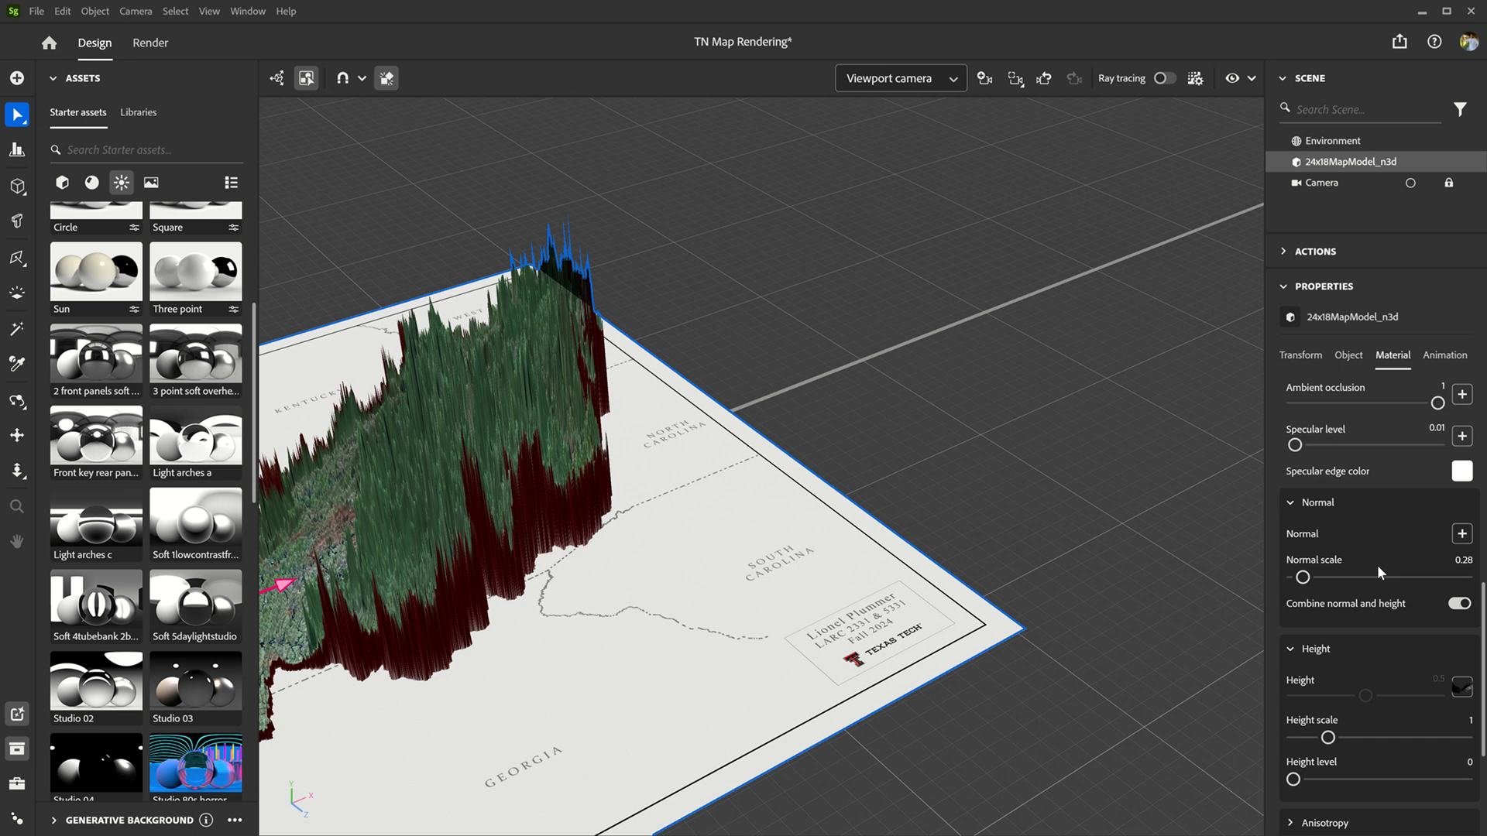
{"action": "scroll", "coordinate": [1401, 596], "scroll_direction": "down", "scroll_amount": 3}
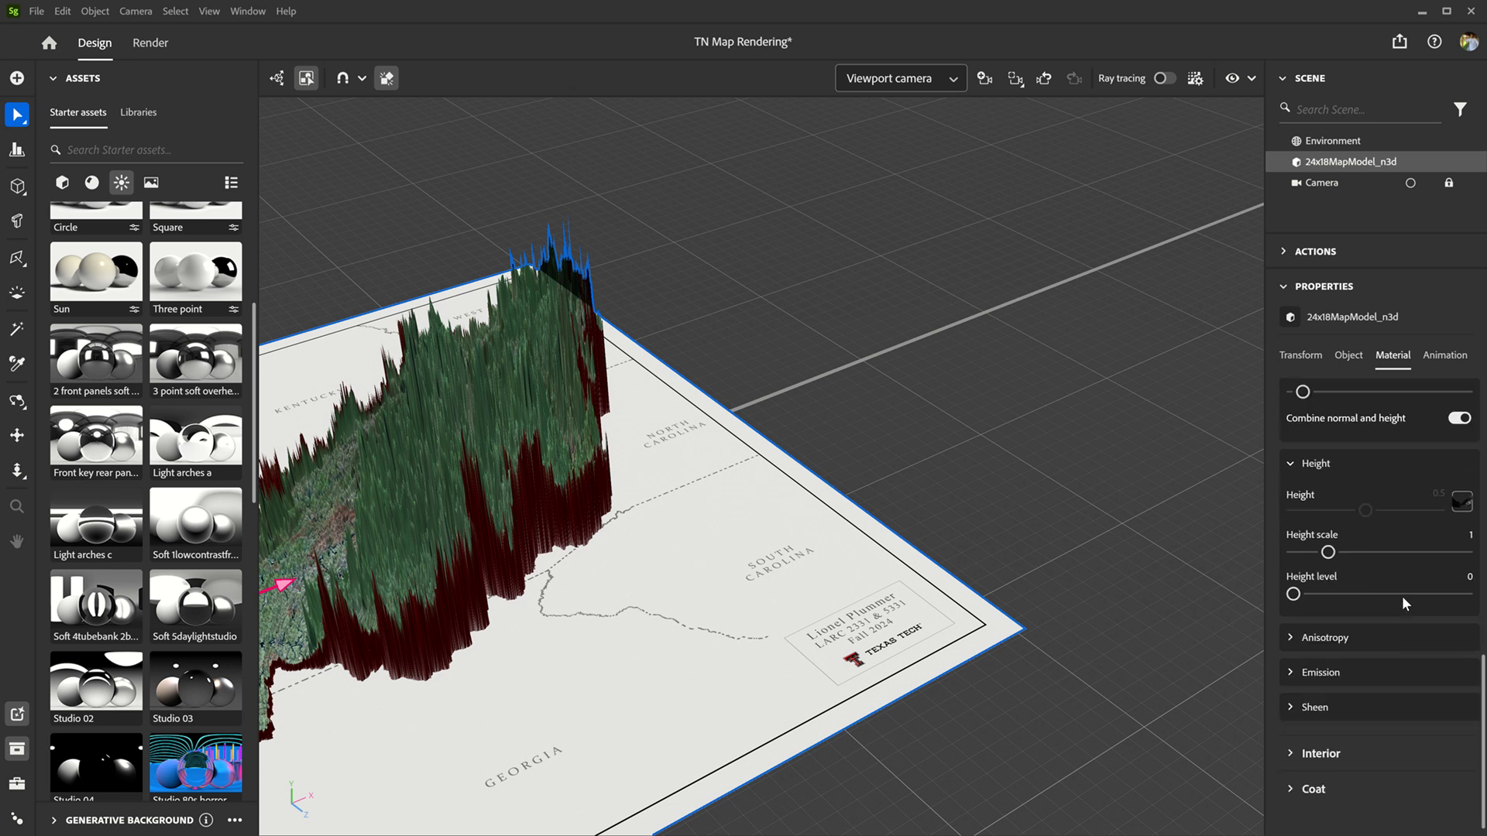
{"action": "left_click", "coordinate": [1462, 489]}
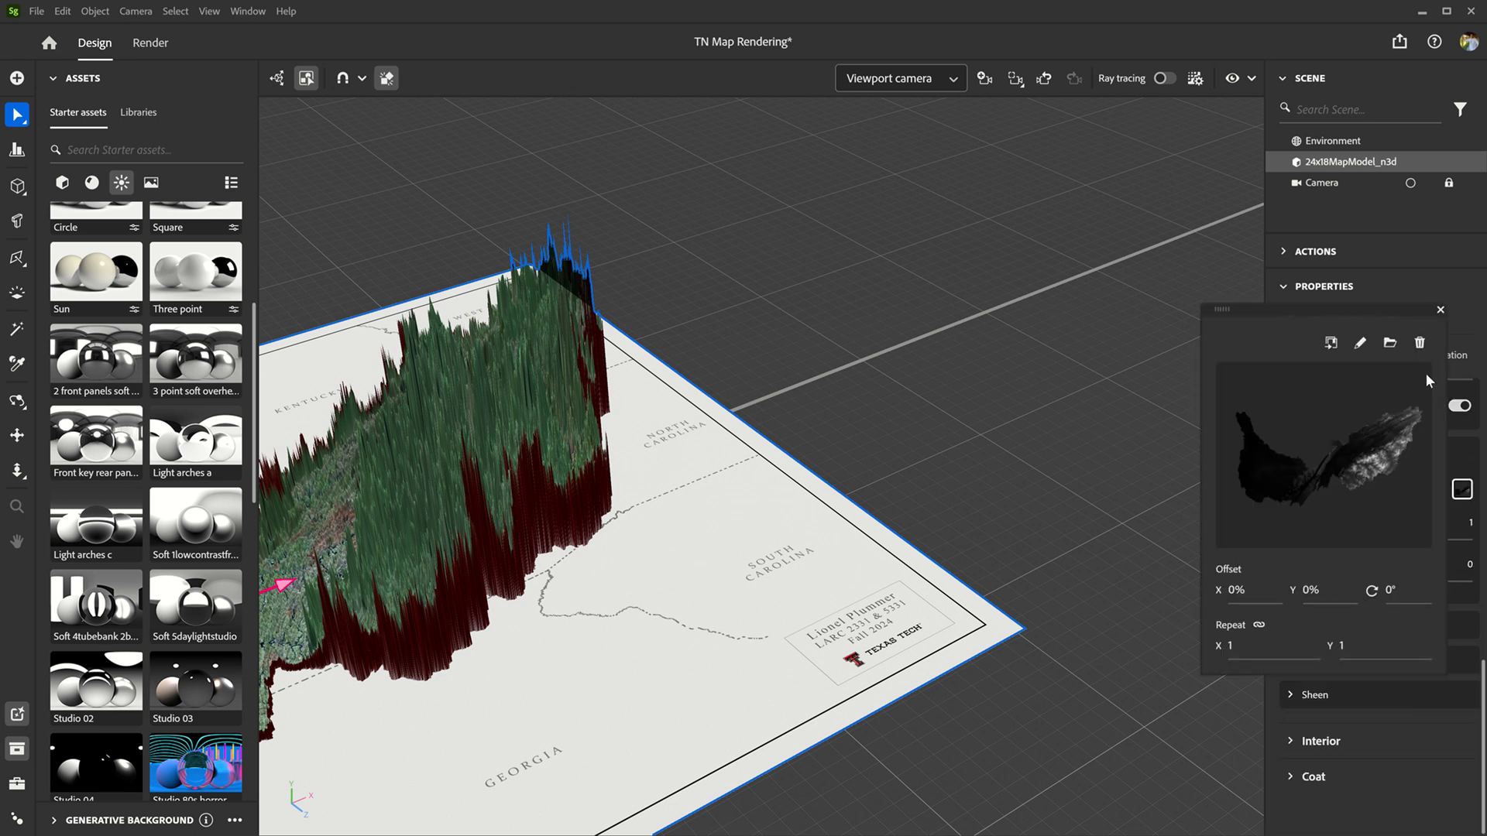
{"action": "left_click", "coordinate": [1390, 343]}
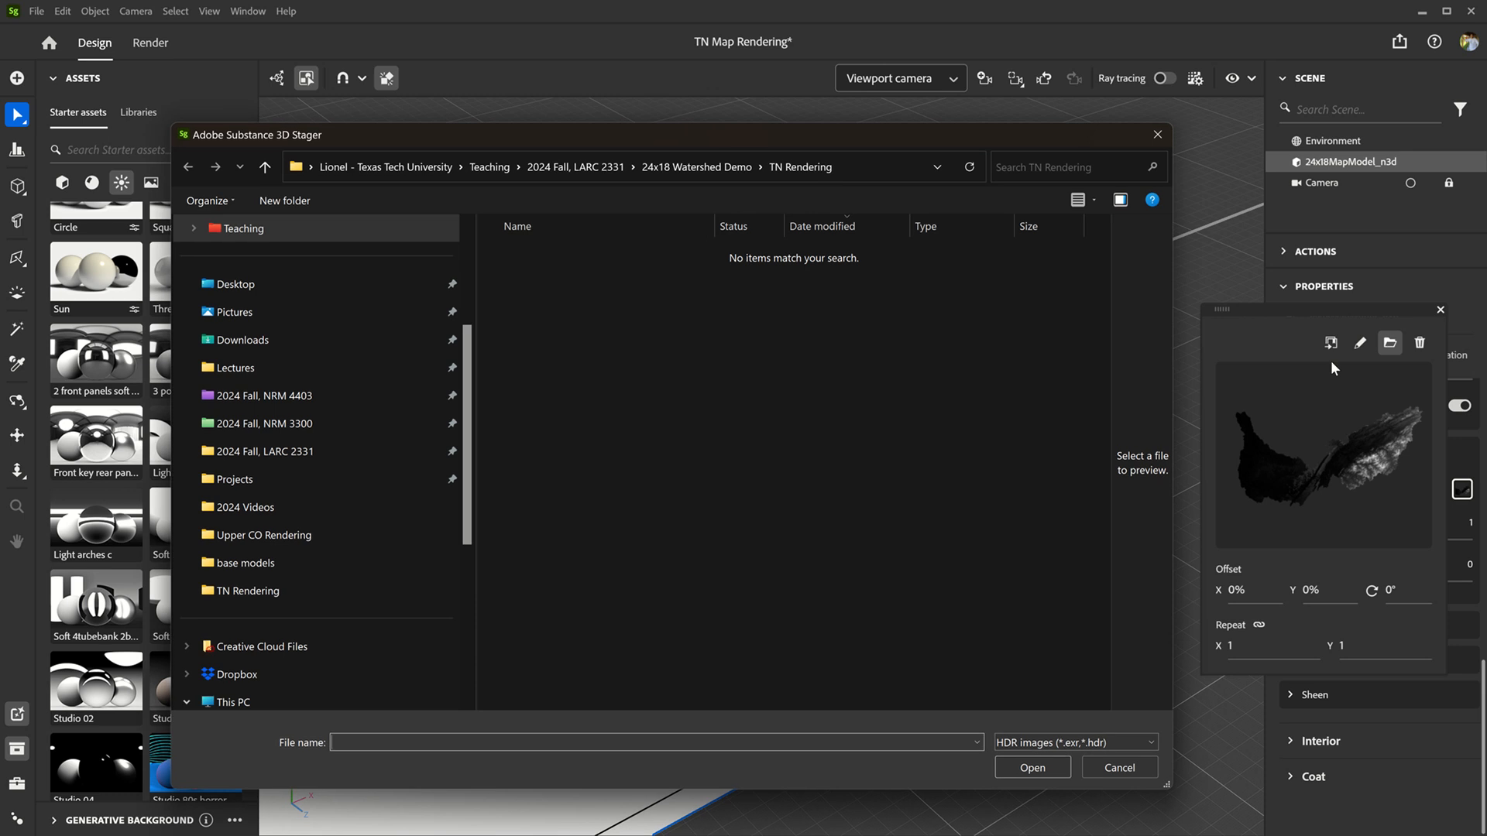
{"action": "left_click", "coordinate": [1105, 742]}
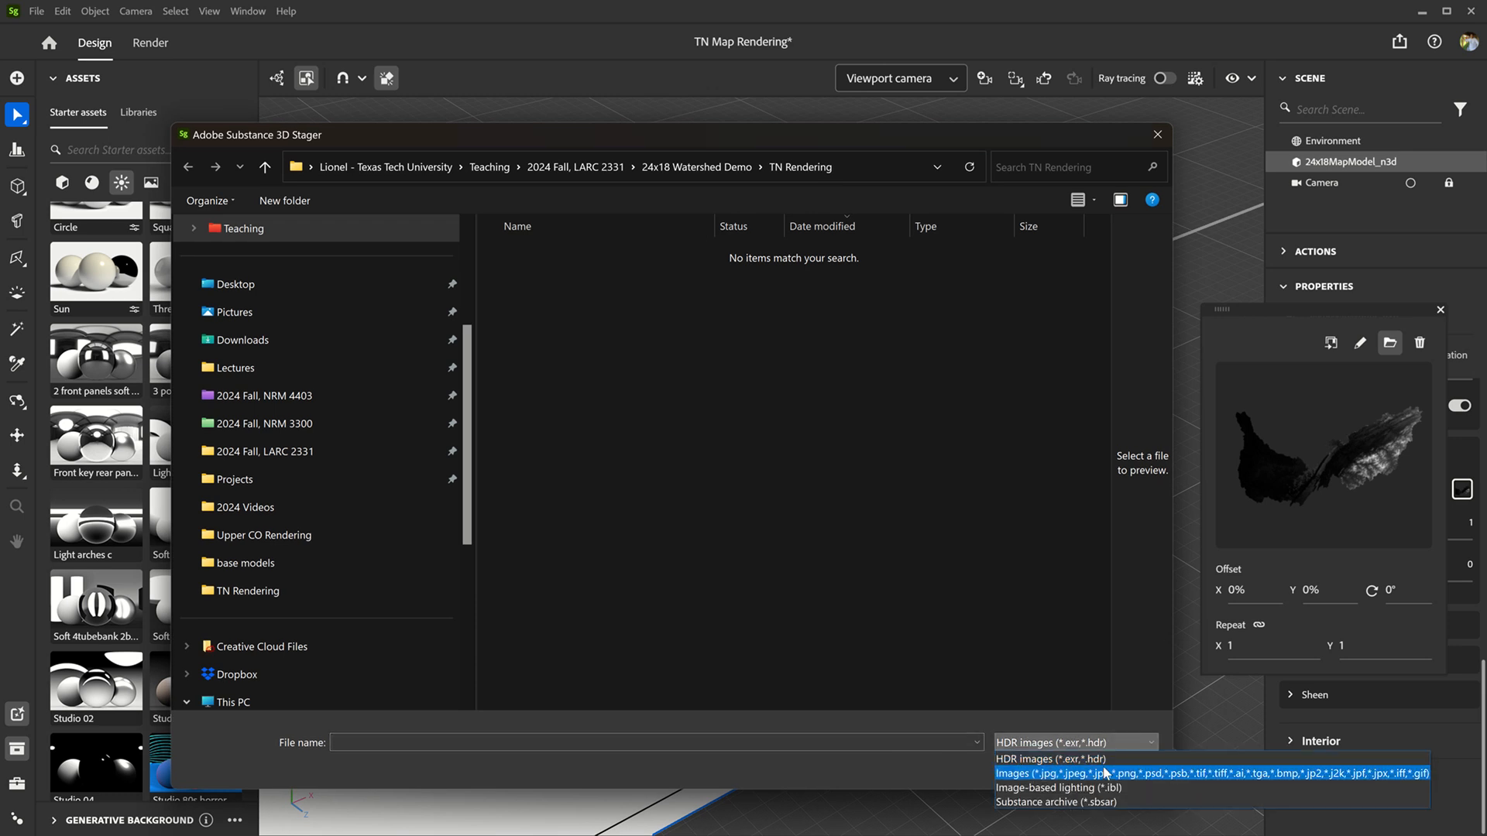
{"action": "left_click", "coordinate": [1105, 773]}
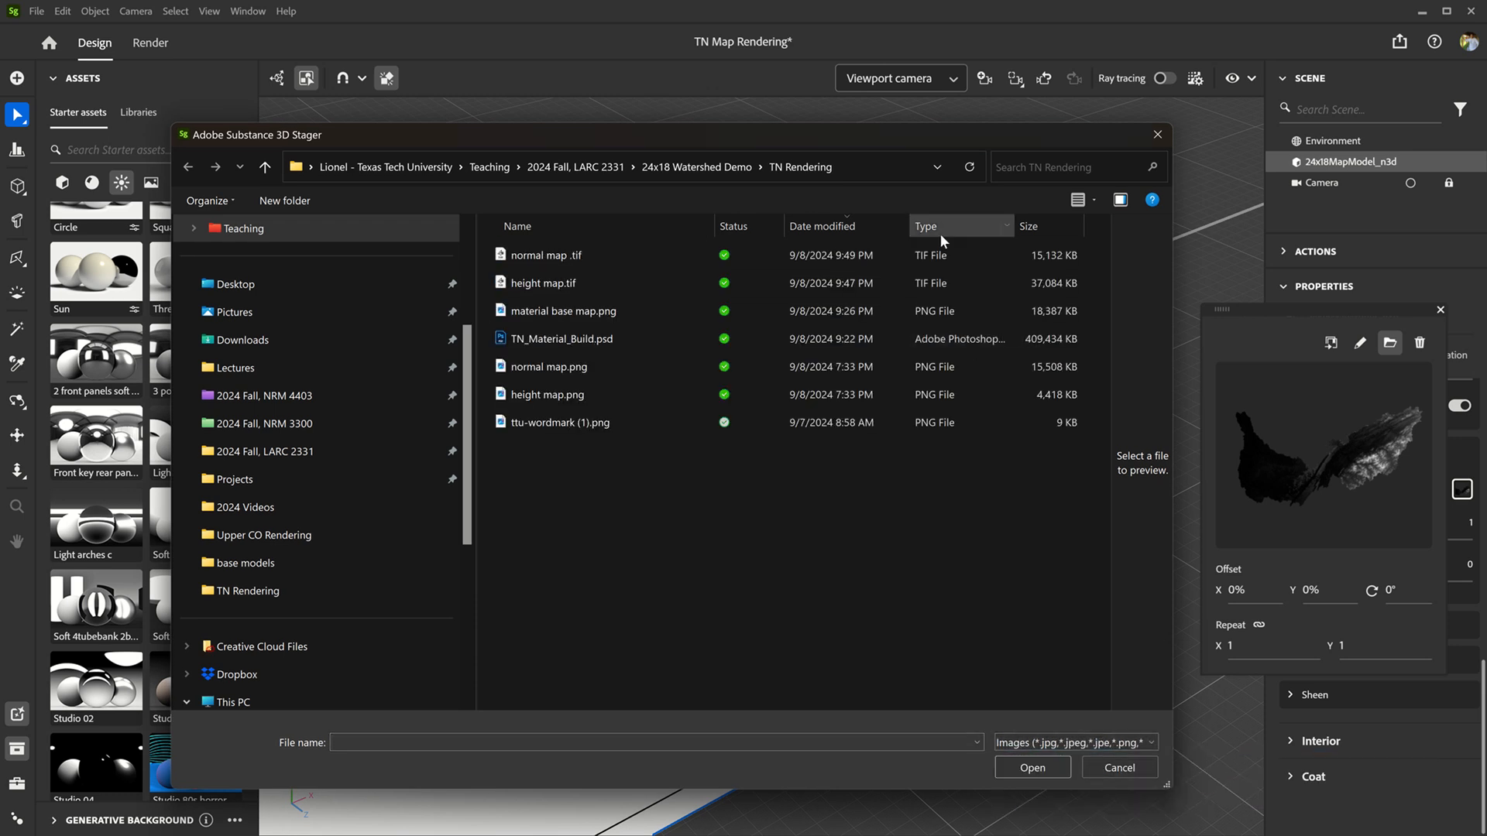
{"action": "left_click", "coordinate": [556, 284]}
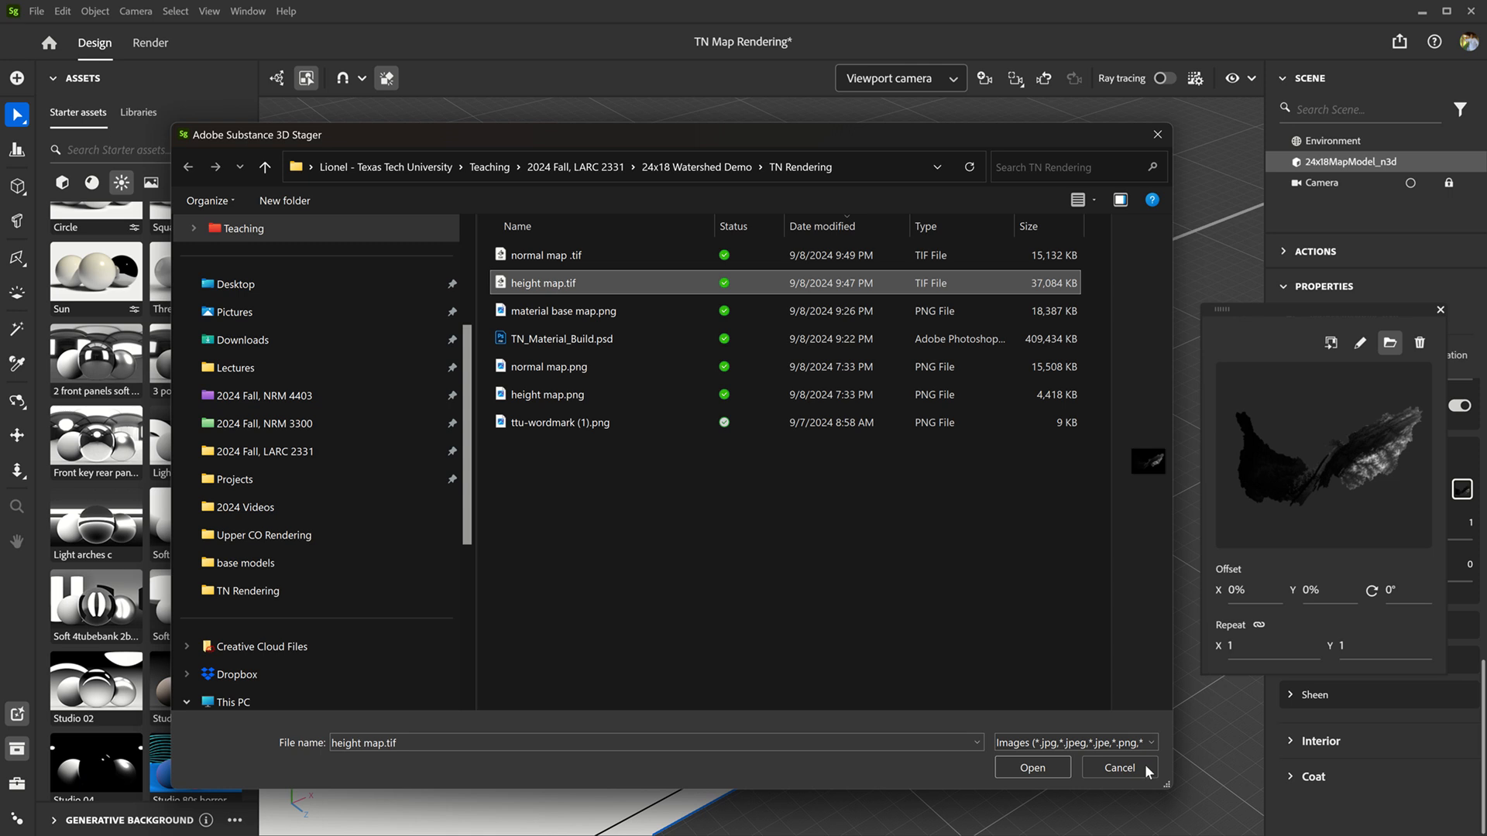
{"action": "left_click", "coordinate": [1043, 768]}
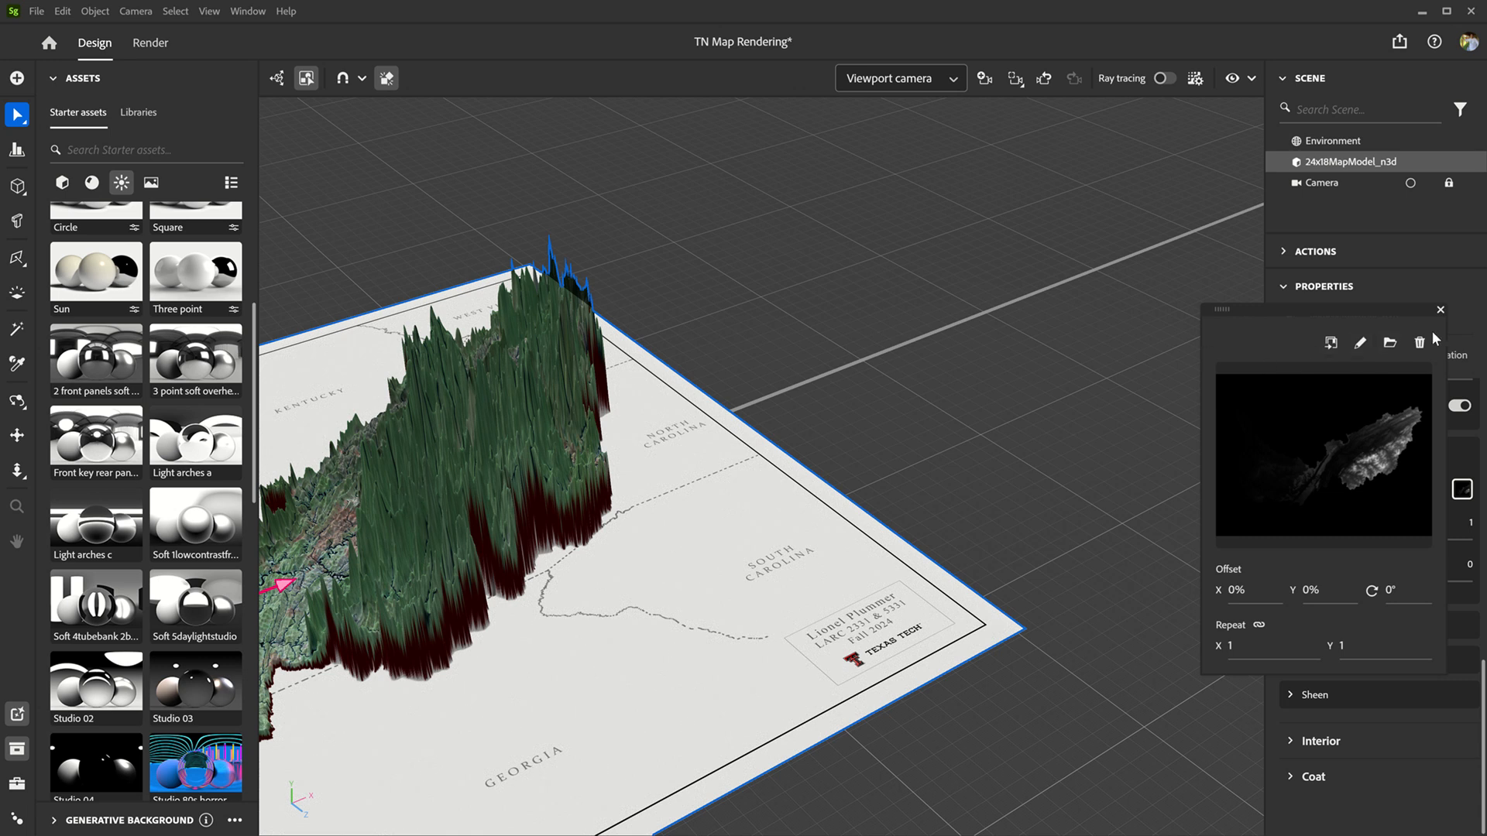
{"action": "left_click", "coordinate": [1440, 310]}
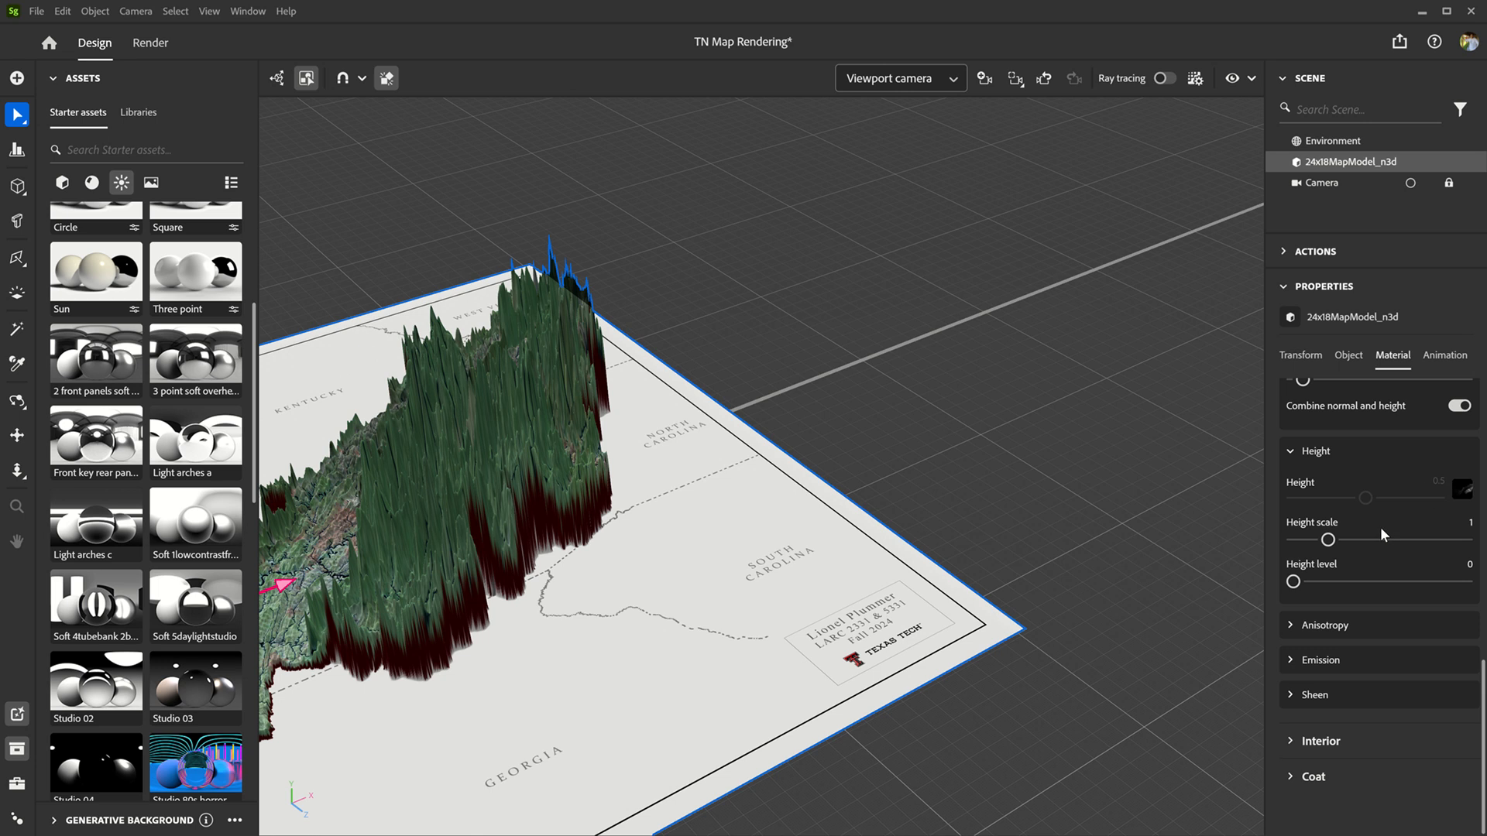
{"action": "left_click_drag", "start_coordinate": [1328, 542], "coordinate": [1312, 539]}
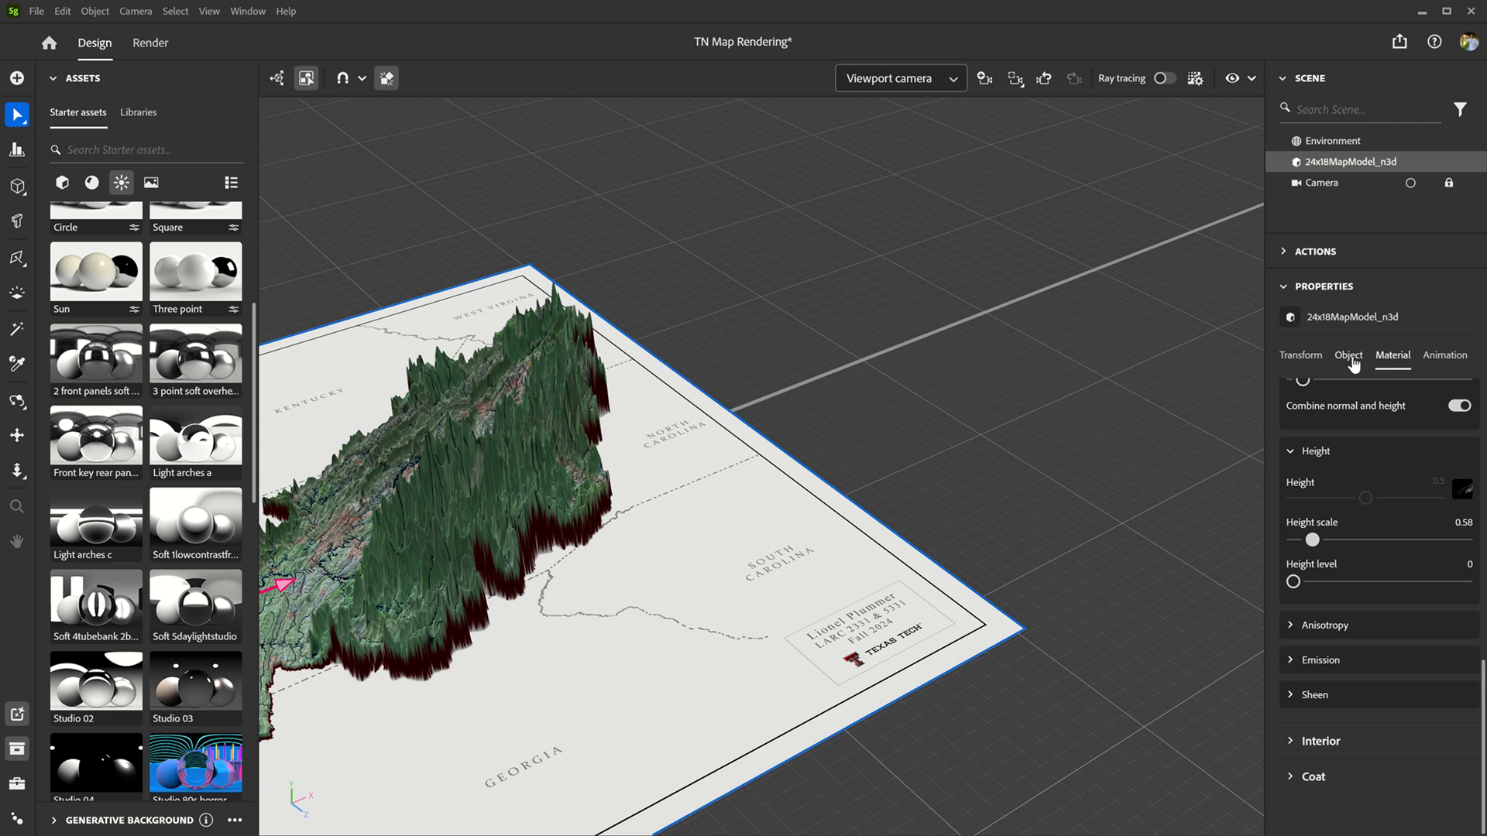
Step: Load normal map .tif from the TN Rendering folder as the map material's normal texture
{"action": "scroll", "coordinate": [1448, 499], "scroll_direction": "up", "scroll_amount": 3}
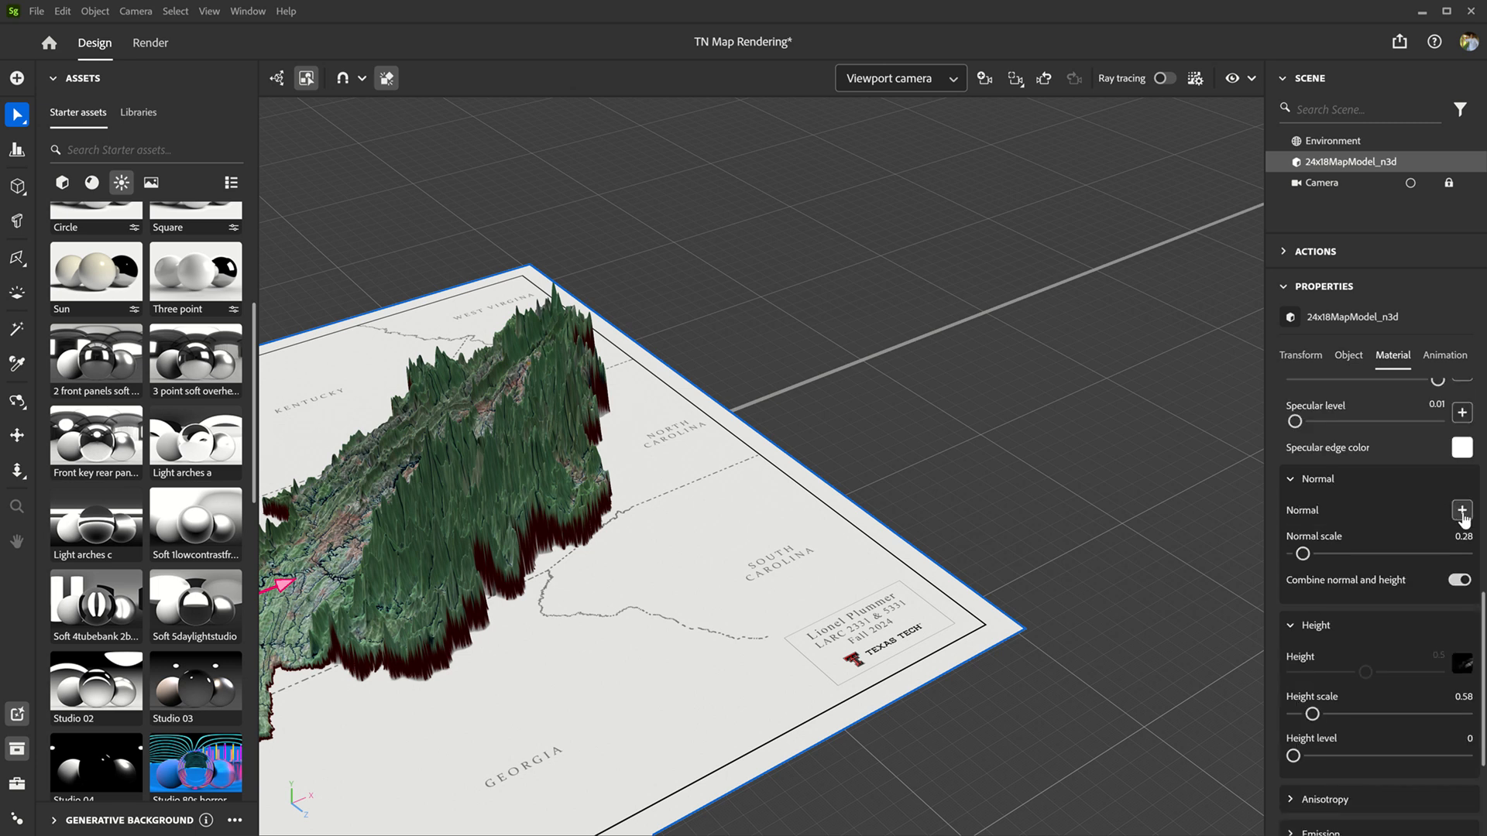
{"action": "left_click", "coordinate": [1461, 512]}
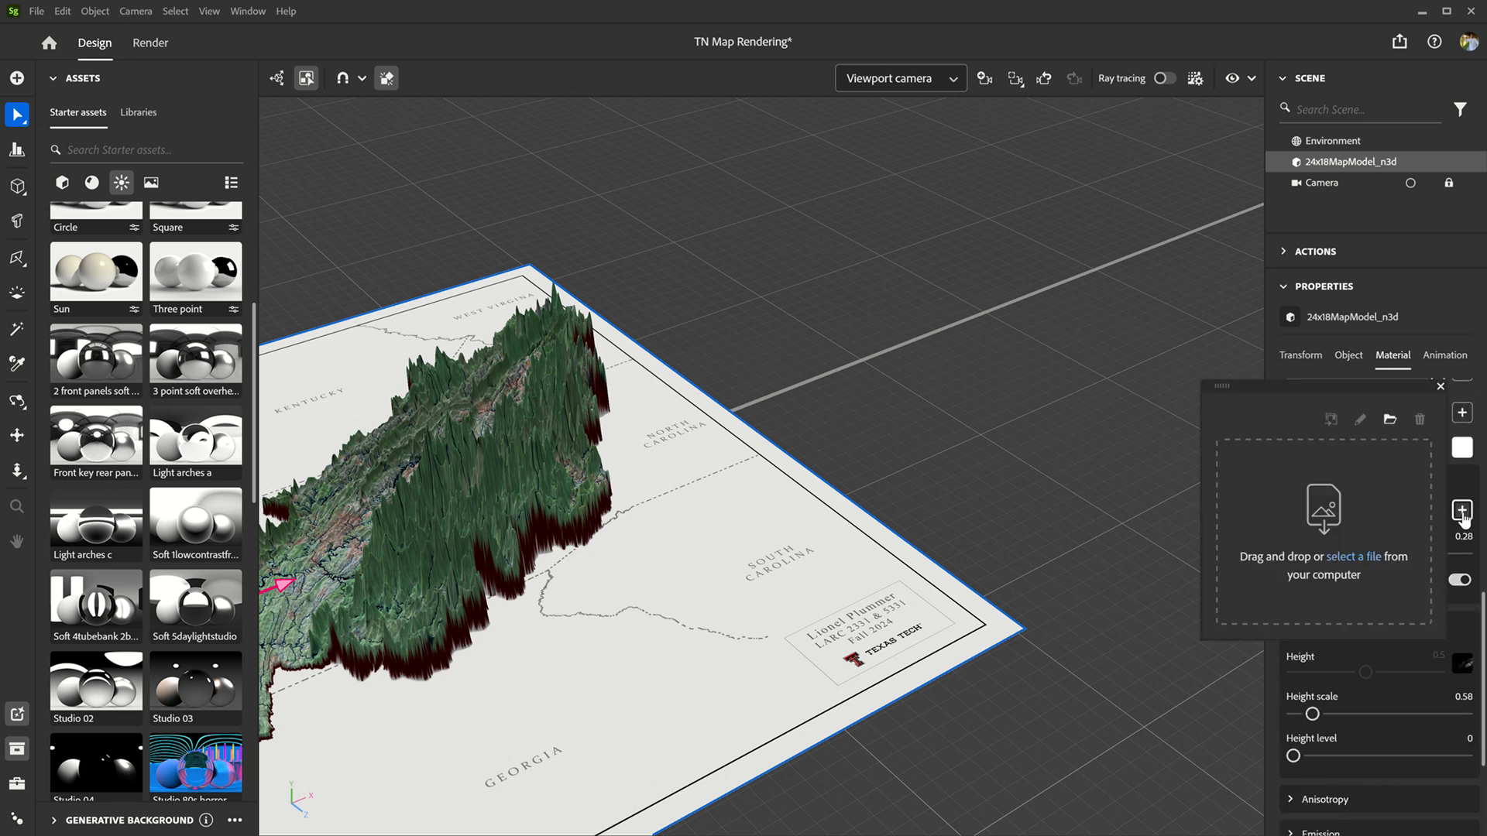
{"action": "left_click", "coordinate": [1391, 421]}
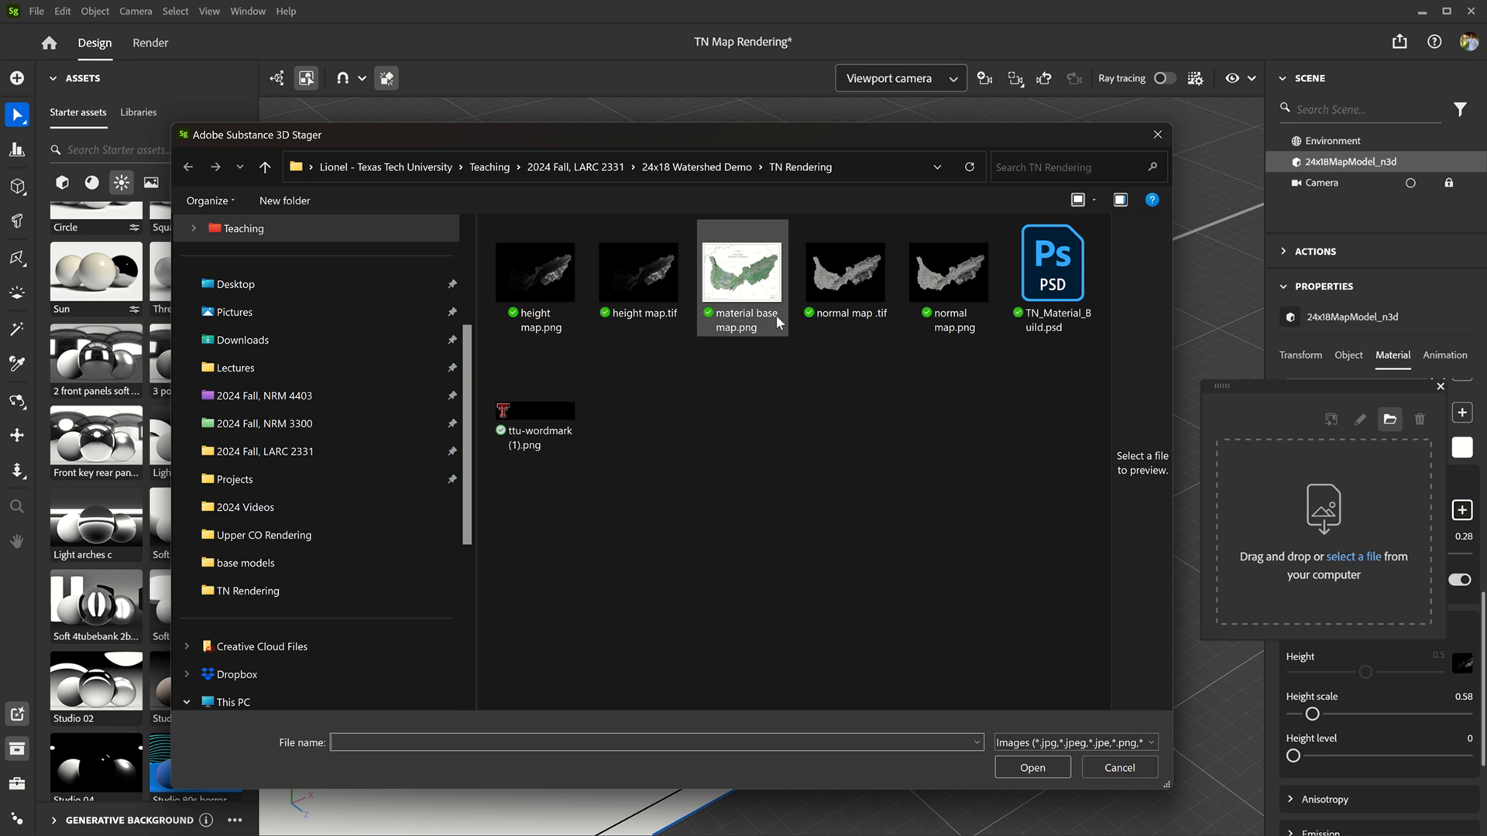
{"action": "left_click", "coordinate": [845, 279]}
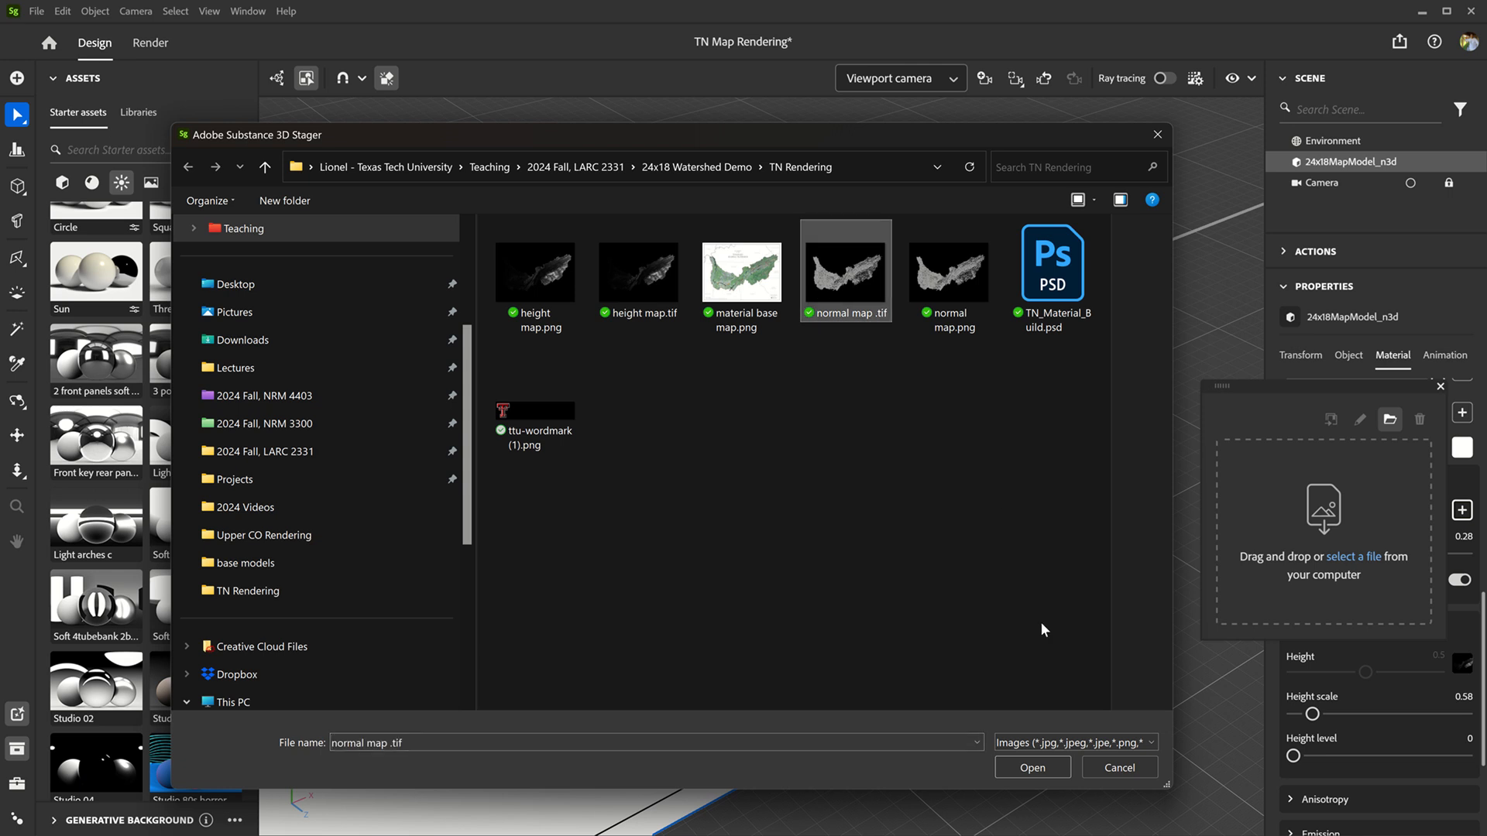
{"action": "left_click", "coordinate": [1037, 764]}
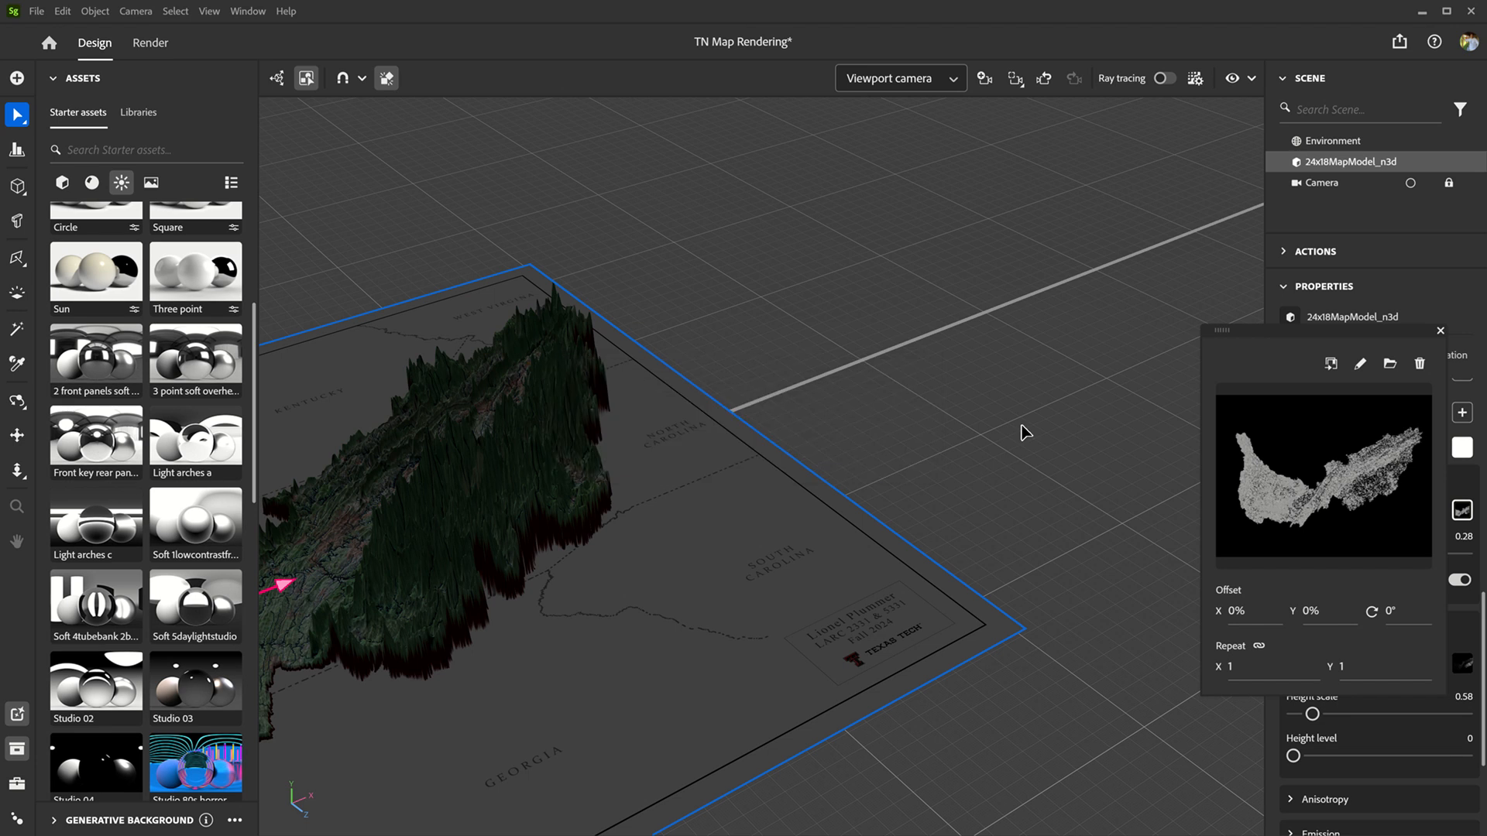
{"action": "scroll", "coordinate": [1022, 432], "scroll_direction": "down", "scroll_amount": 4}
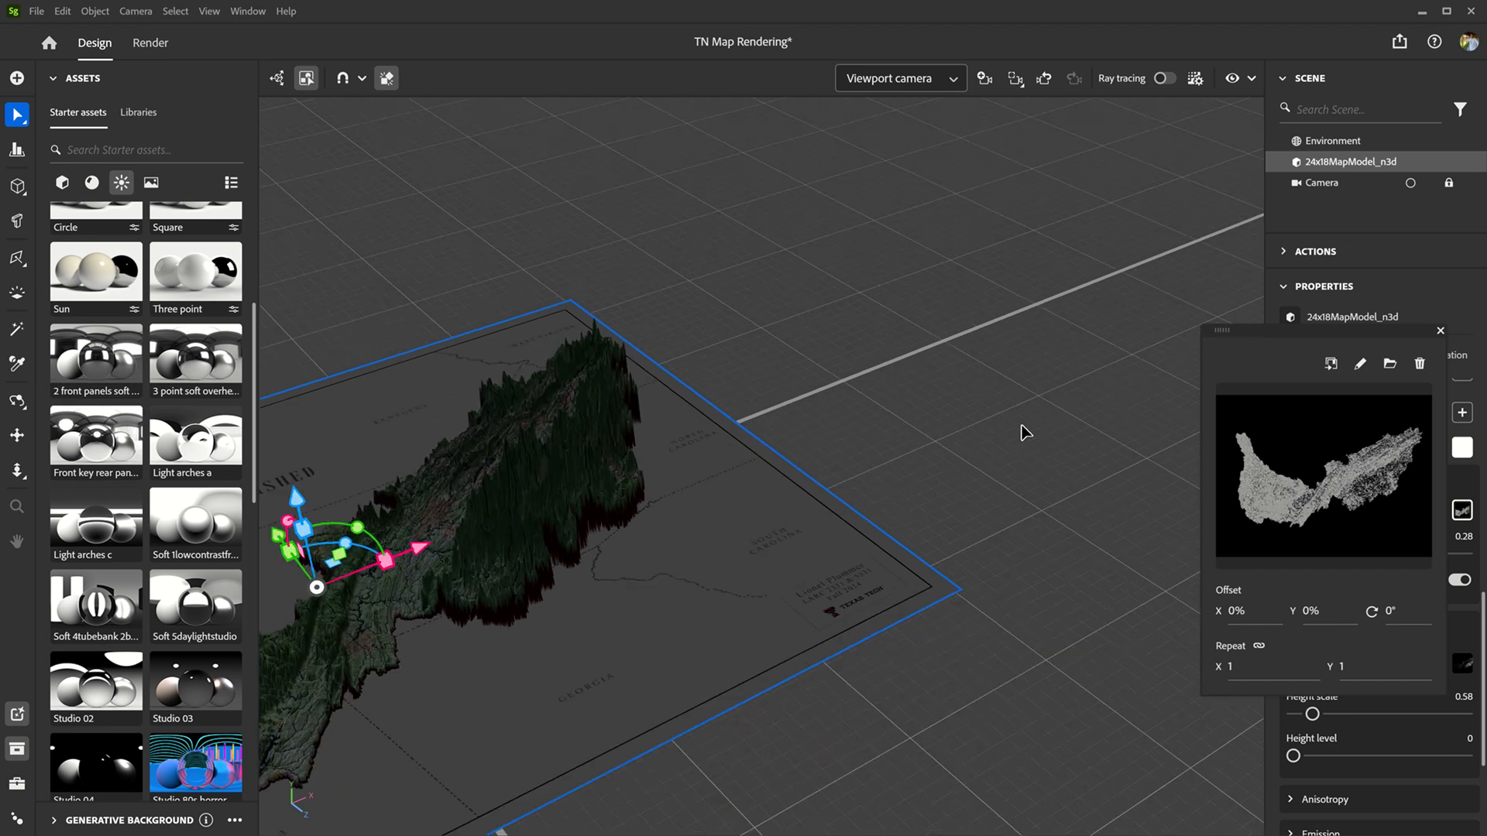
{"action": "left_click", "coordinate": [1440, 331]}
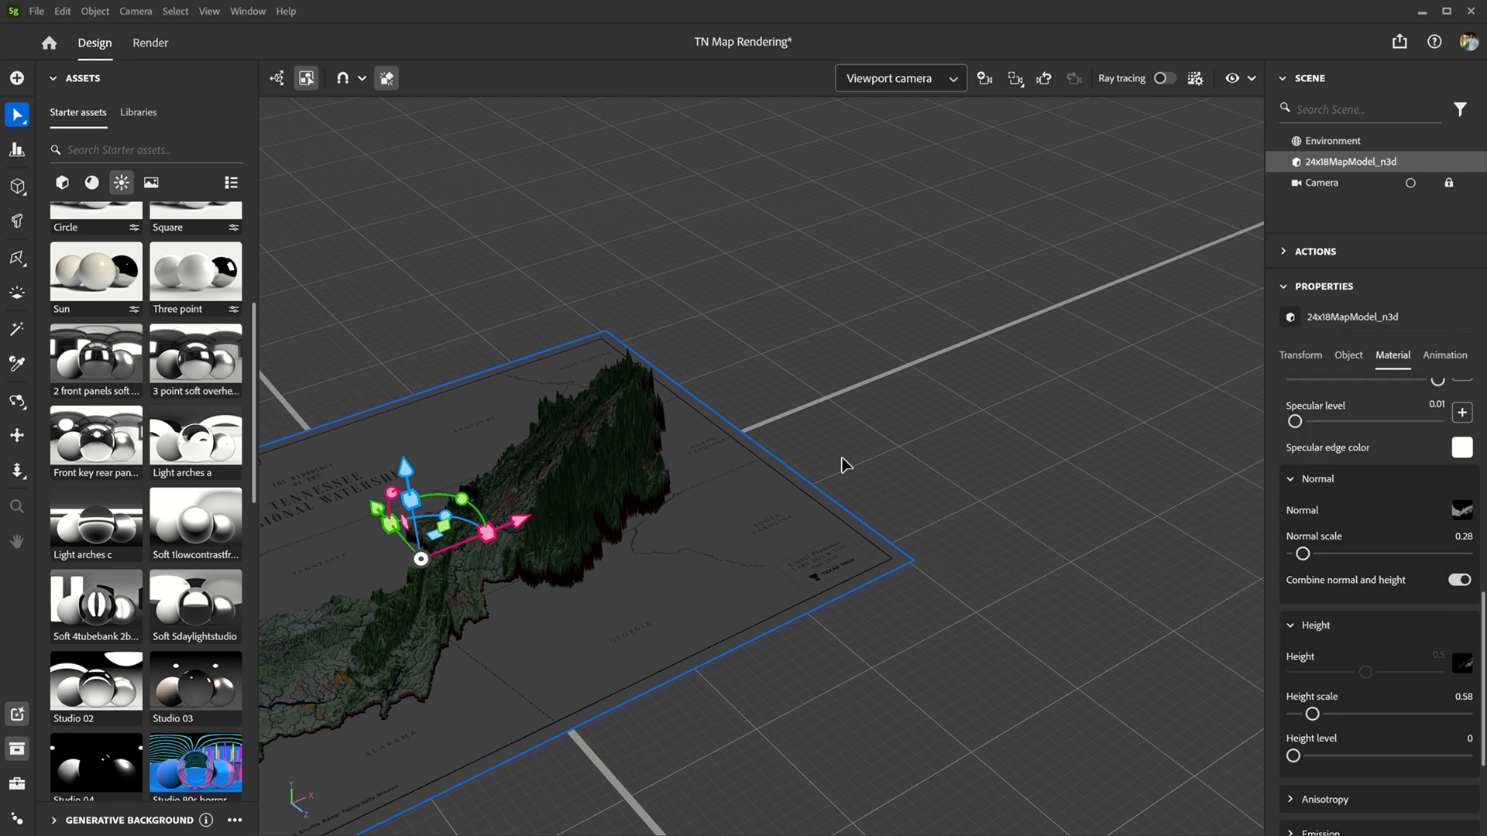
{"action": "scroll", "coordinate": [571, 489], "scroll_direction": "up", "scroll_amount": 3}
{"action": "scroll", "coordinate": [367, 474], "scroll_direction": "up", "scroll_amount": 2}
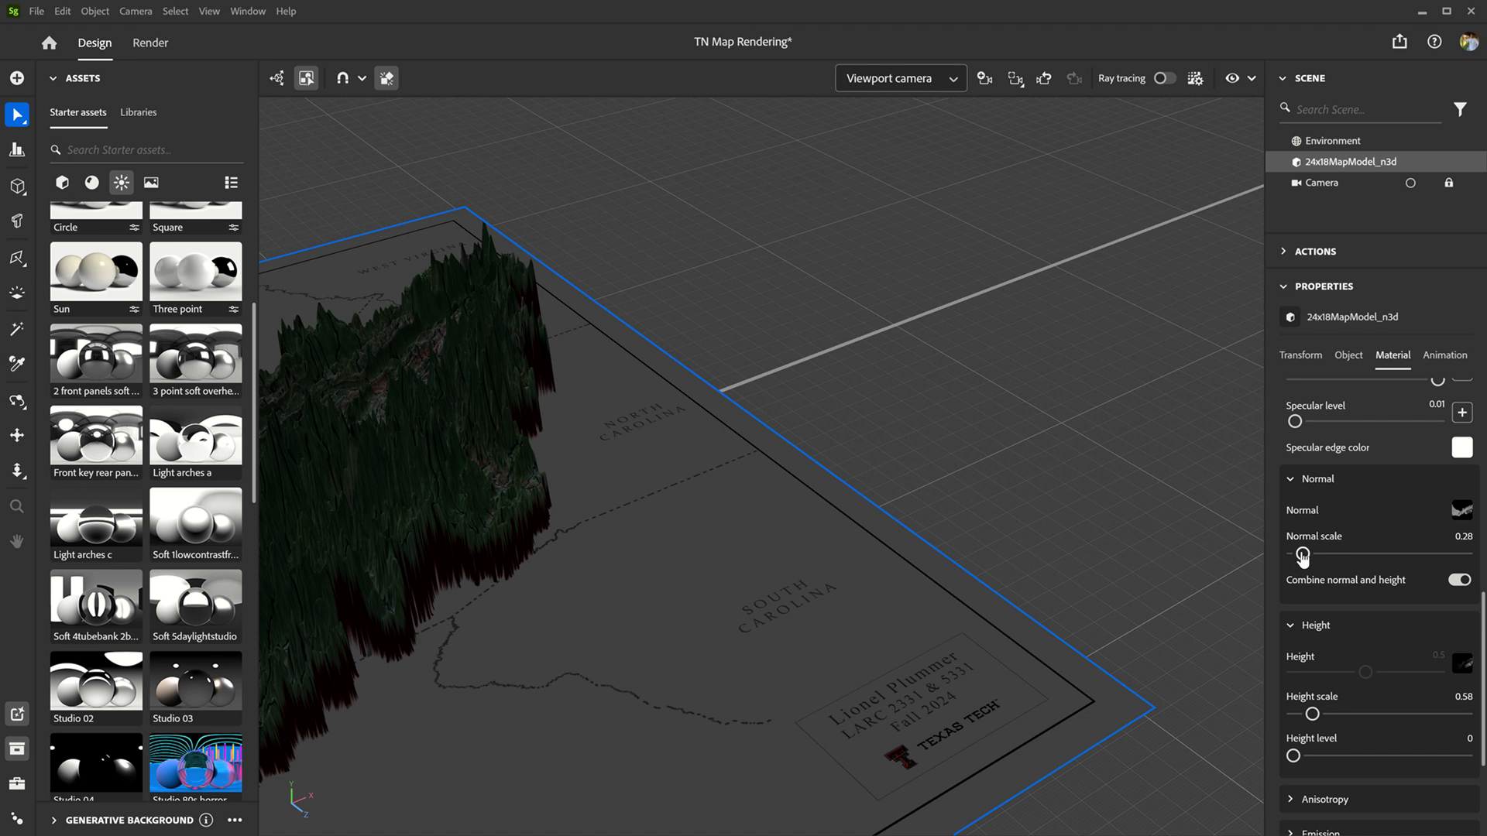
Step: Set the map material's normal scale to 0.61
{"action": "left_click_drag", "start_coordinate": [1302, 553], "coordinate": [1324, 556]}
{"action": "left_click_drag", "start_coordinate": [1321, 556], "coordinate": [1314, 555]}
{"action": "scroll", "coordinate": [1172, 488], "scroll_direction": "down", "scroll_amount": 5}
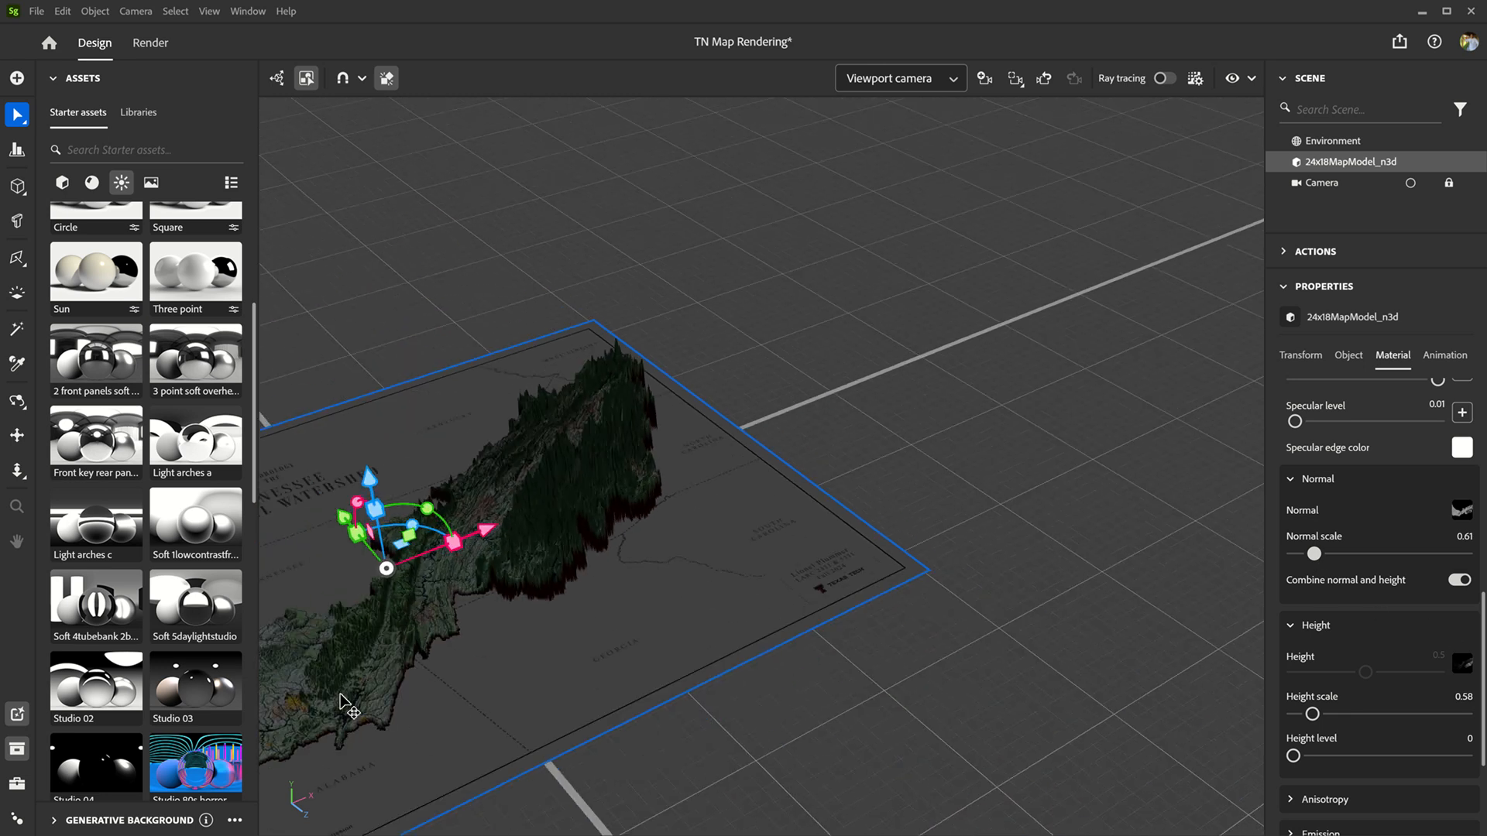
Step: Examine the displaced terrain of the map model from low oblique angles, near and far
{"action": "left_click_drag", "start_coordinate": [953, 459], "coordinate": [1002, 405], "text": "alt"}
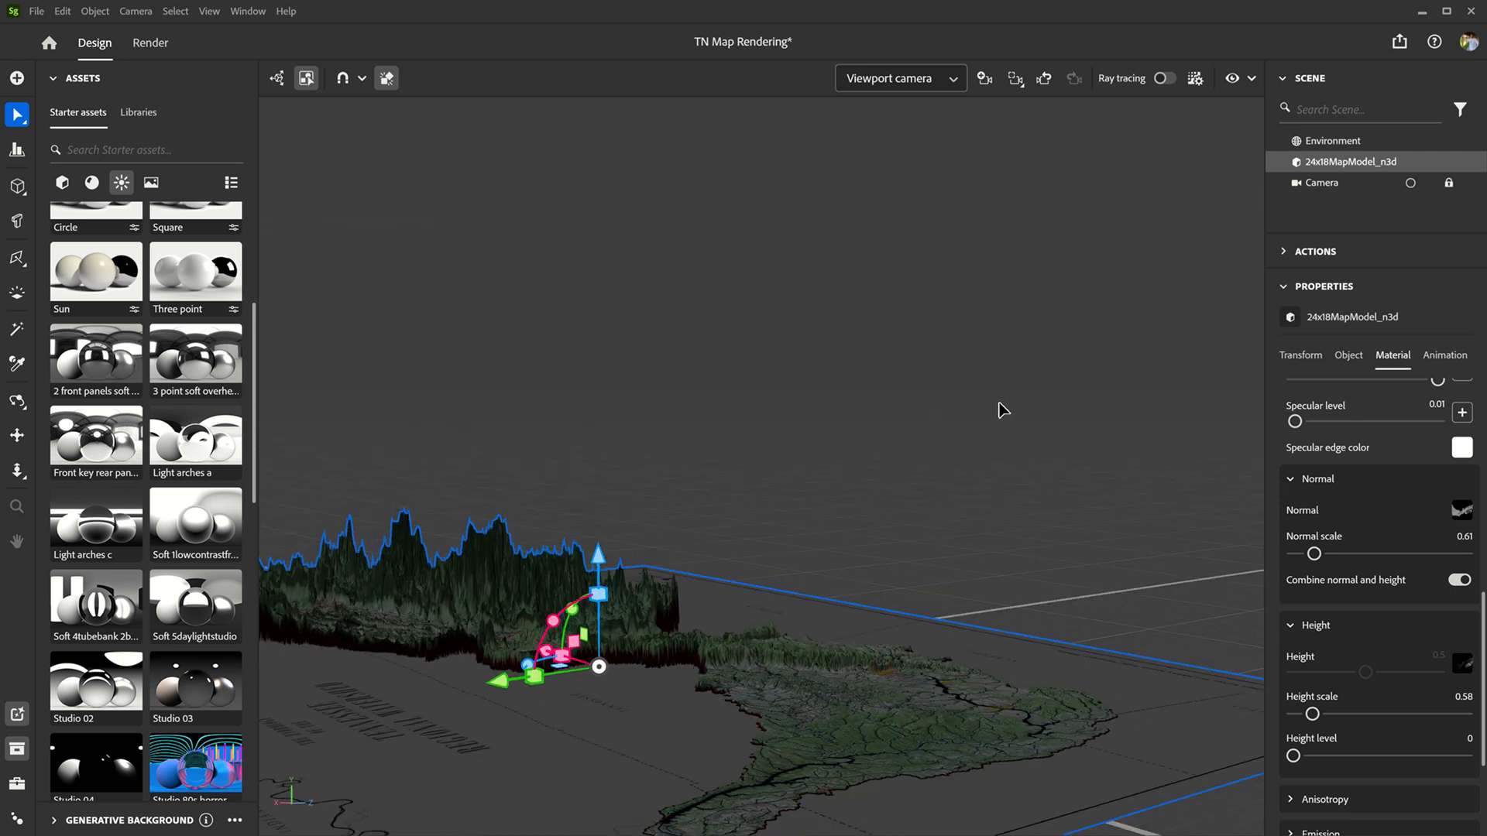
{"action": "key", "text": "f"}
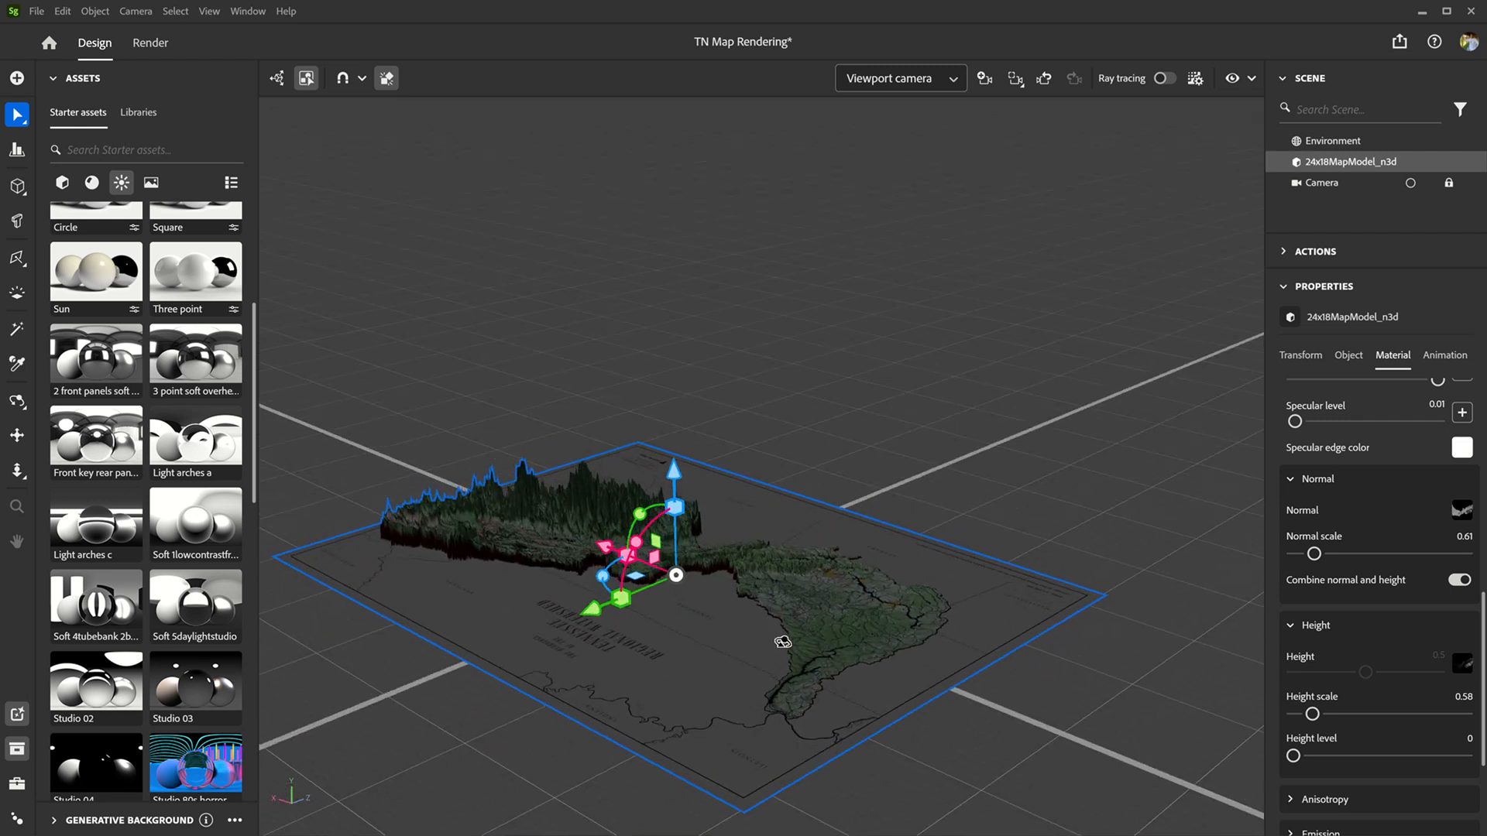
{"action": "scroll", "coordinate": [807, 735], "scroll_direction": "up", "scroll_amount": 5}
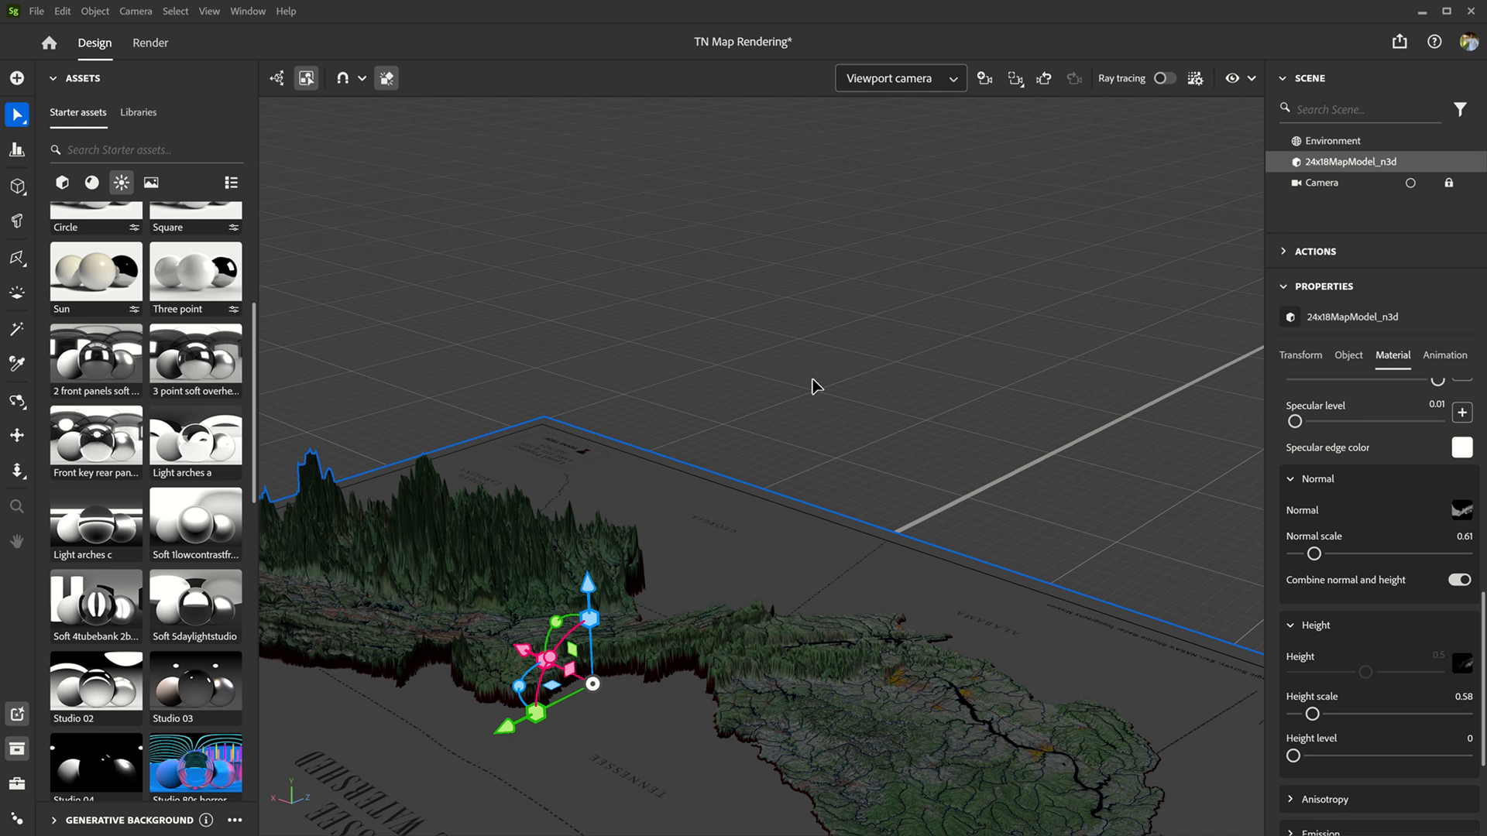
{"action": "key", "text": "f"}
{"action": "scroll", "coordinate": [802, 716], "scroll_direction": "up", "scroll_amount": 4}
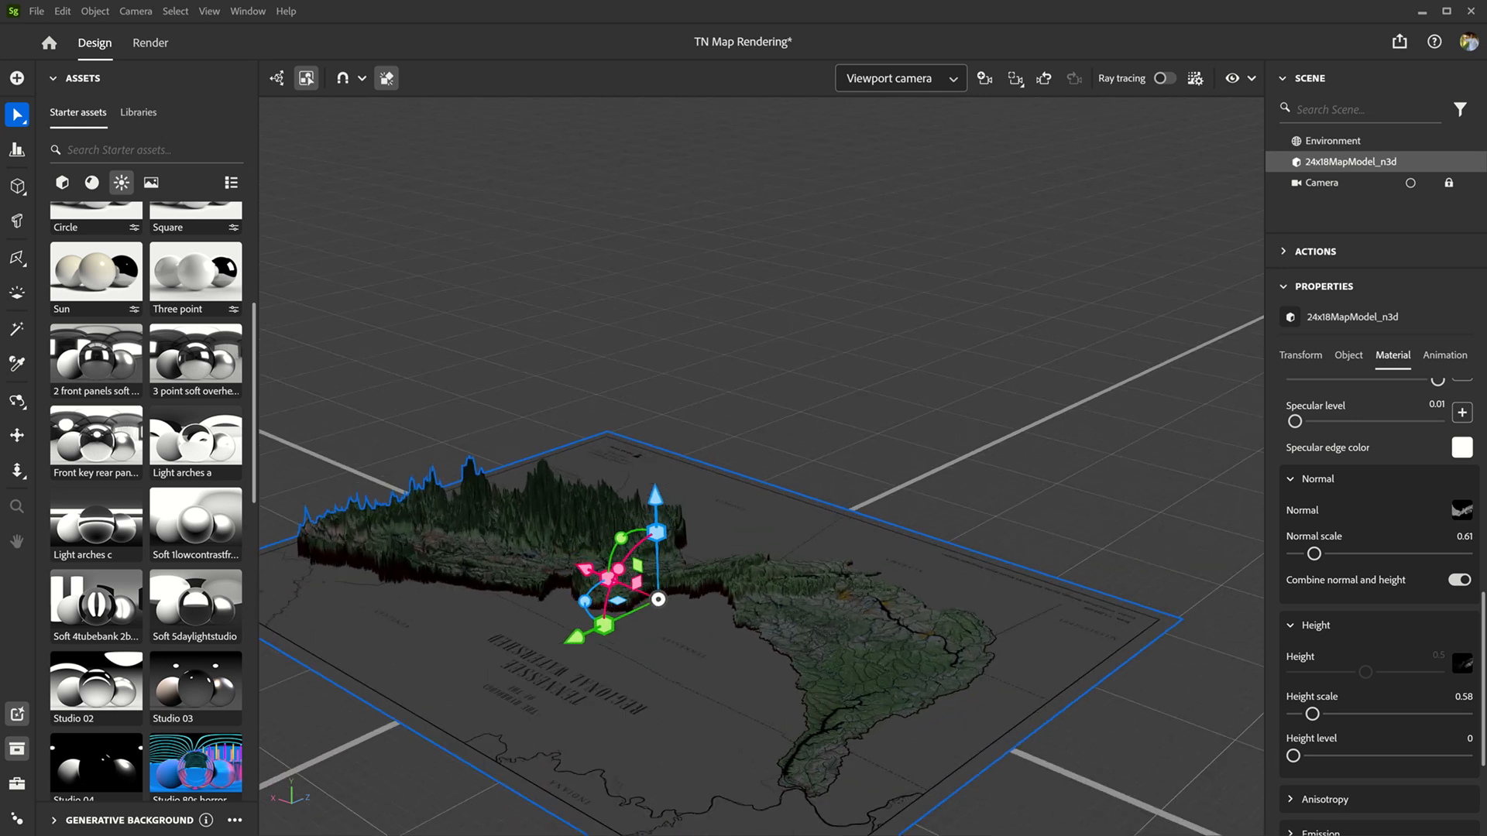
{"action": "scroll", "coordinate": [846, 806], "scroll_direction": "up", "scroll_amount": 3}
{"action": "scroll", "coordinate": [861, 498], "scroll_direction": "down", "scroll_amount": 3}
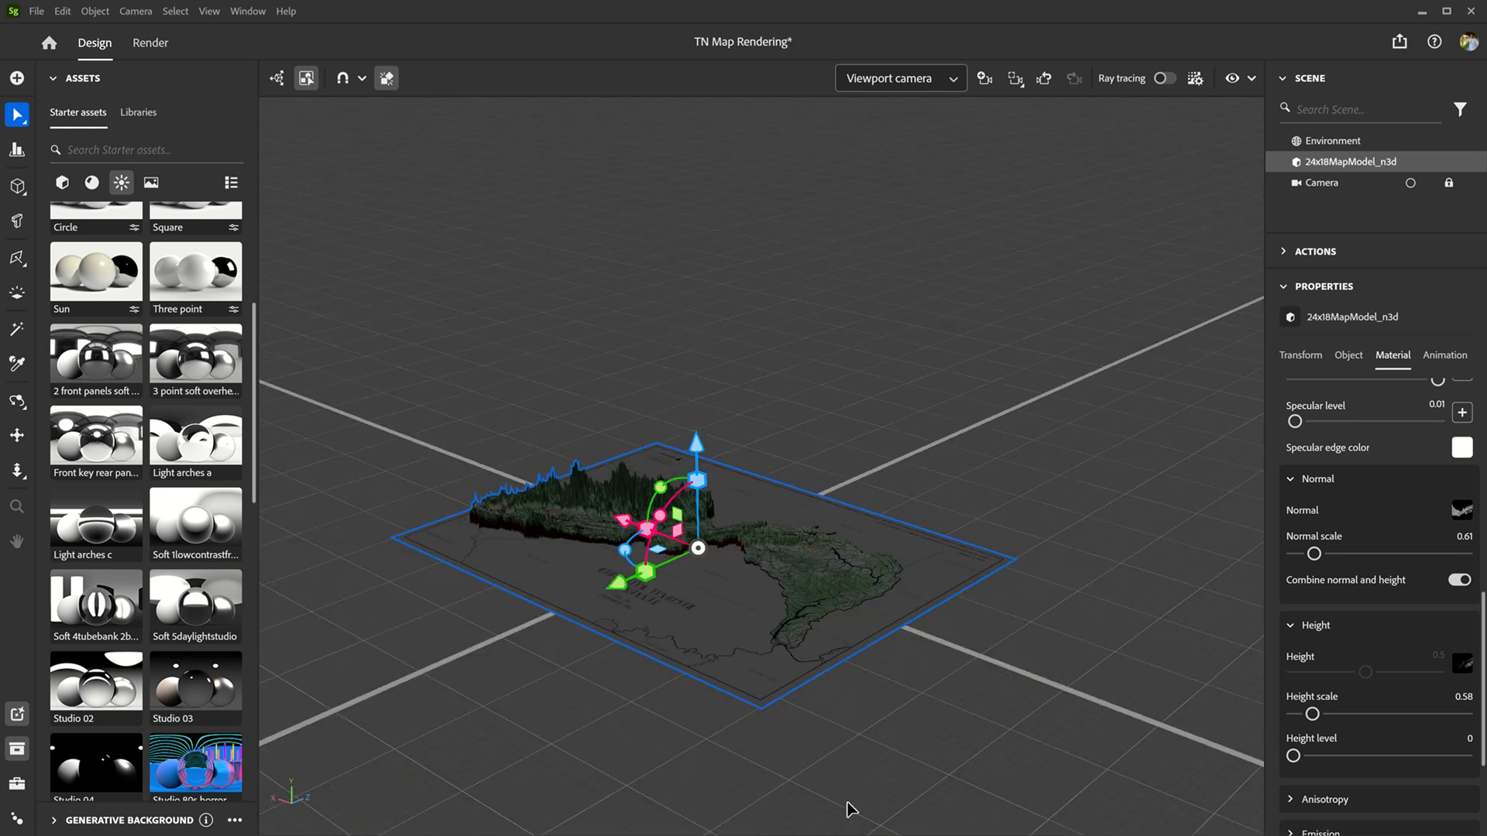
{"action": "left_click_drag", "start_coordinate": [836, 760], "coordinate": [856, 707], "text": "alt"}
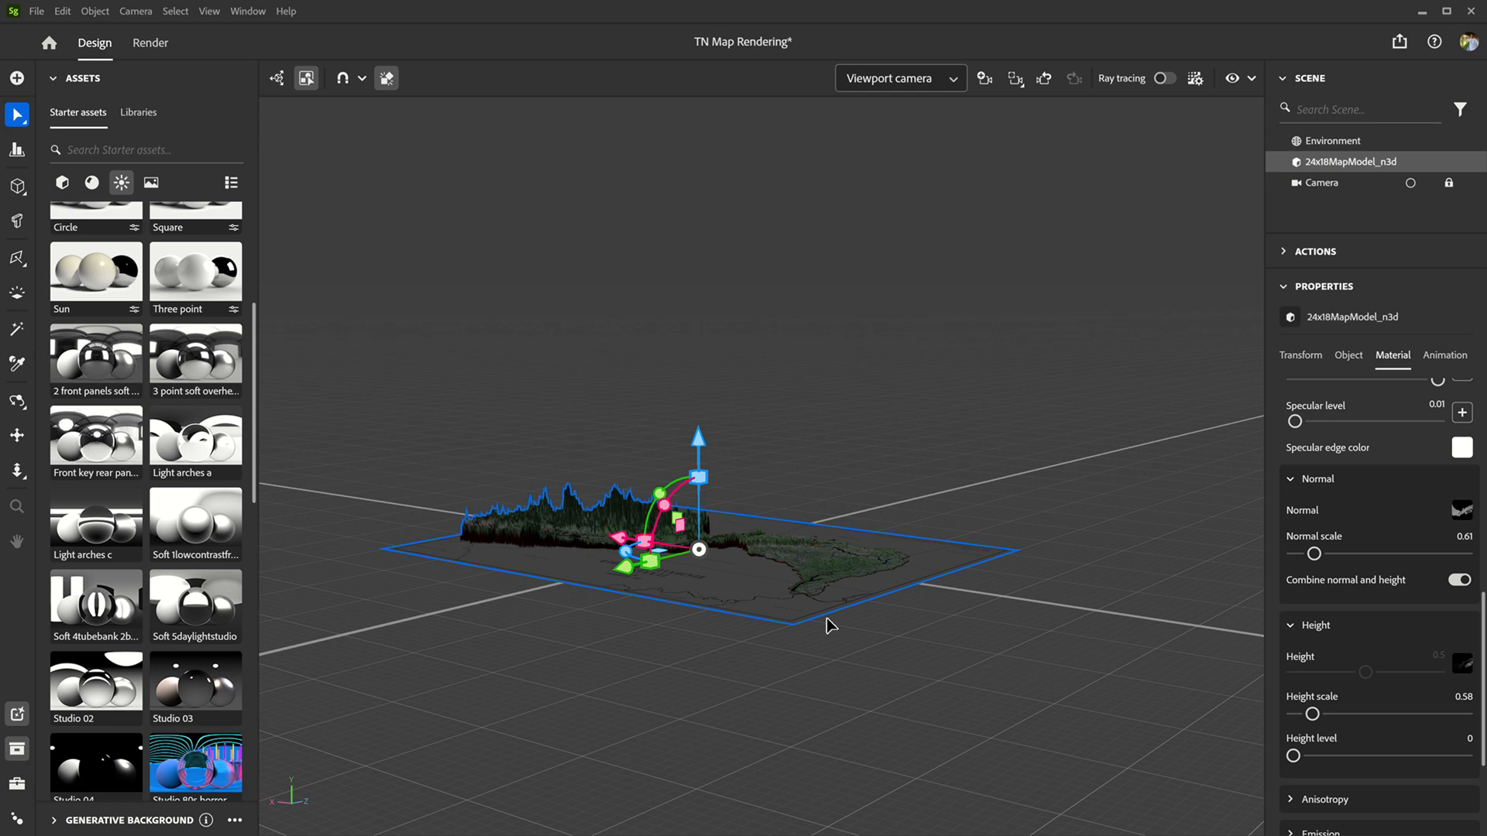
{"action": "scroll", "coordinate": [832, 627], "scroll_direction": "up", "scroll_amount": 3}
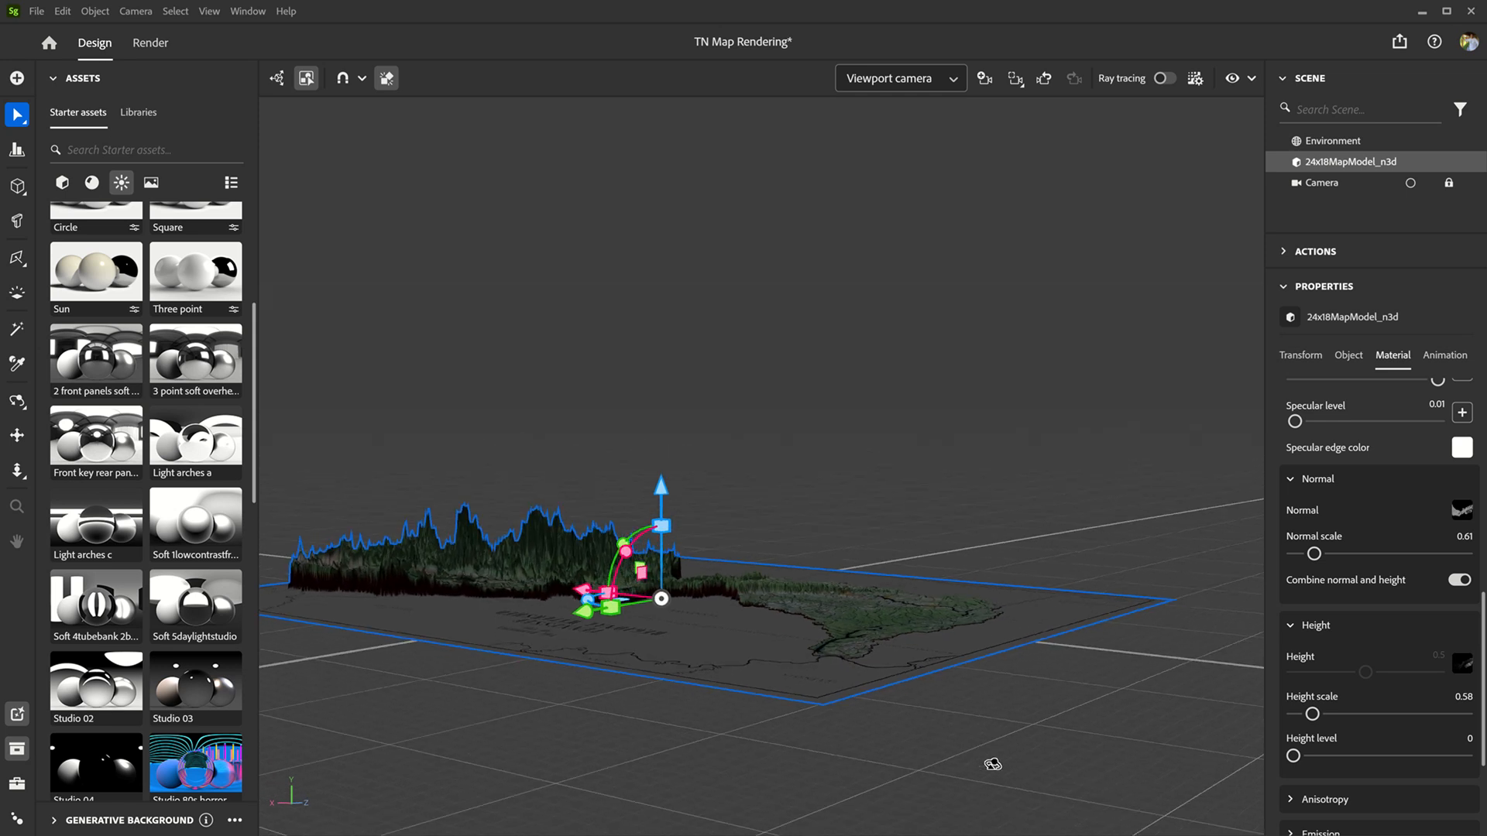
Step: Light the scene with the "Terrace near the g..." environment light and inspect the terrain up close
{"action": "scroll", "coordinate": [128, 609], "scroll_direction": "down", "scroll_amount": 10}
{"action": "scroll", "coordinate": [169, 640], "scroll_direction": "down", "scroll_amount": 3}
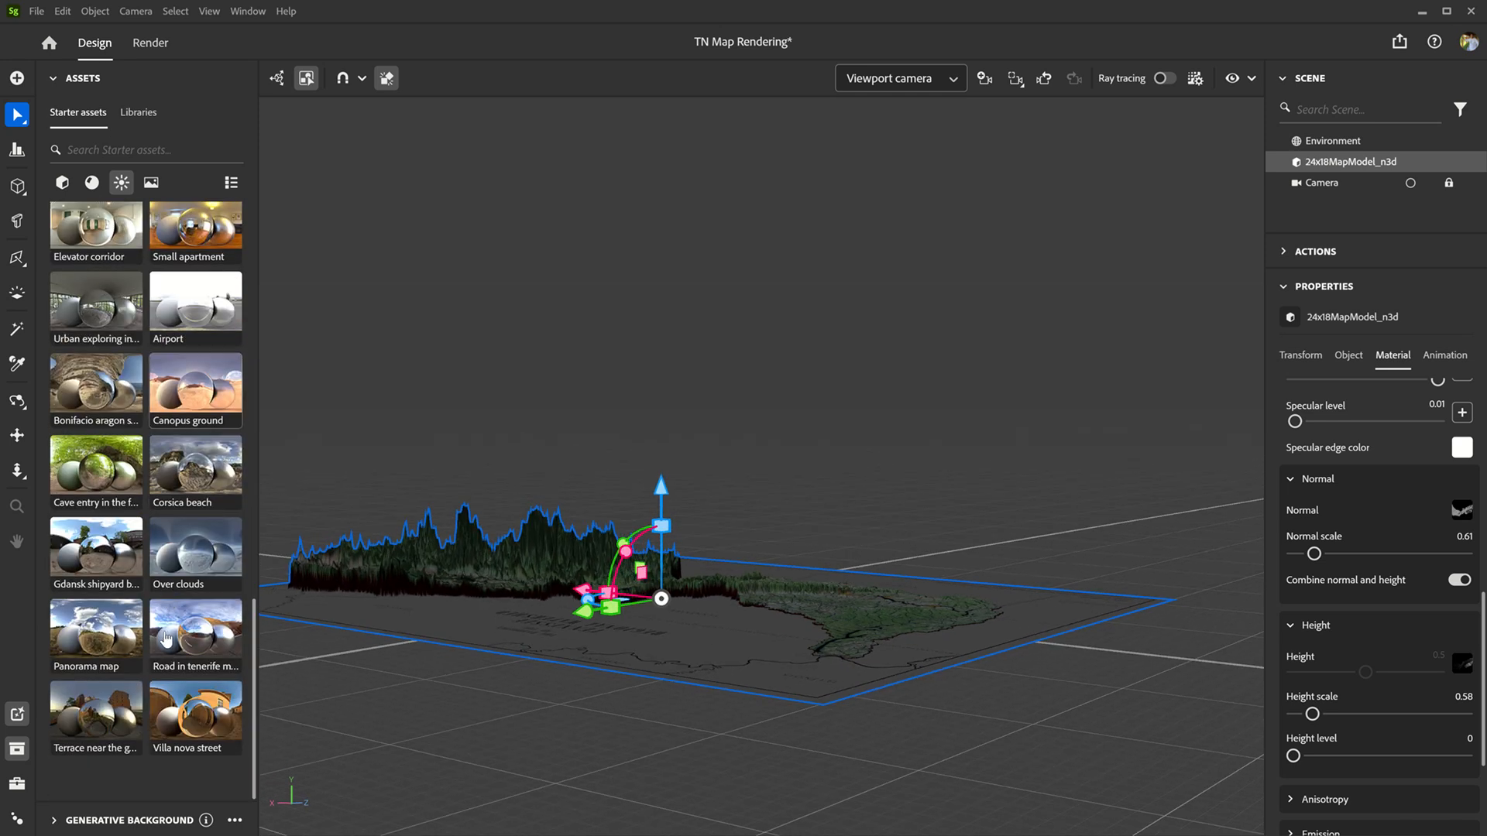
{"action": "left_click", "coordinate": [96, 718]}
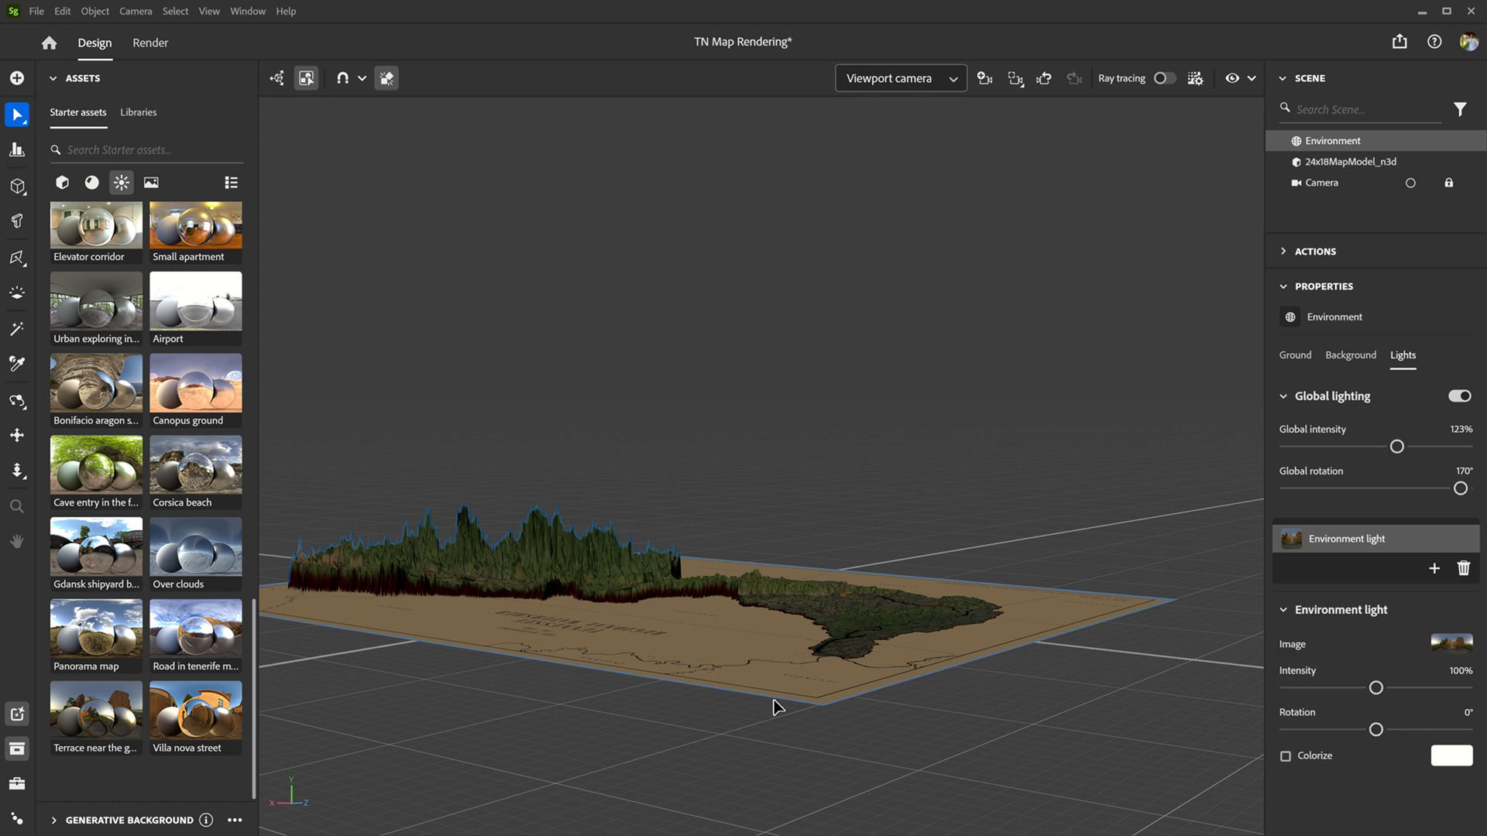
{"action": "scroll", "coordinate": [891, 670], "scroll_direction": "up", "scroll_amount": 5}
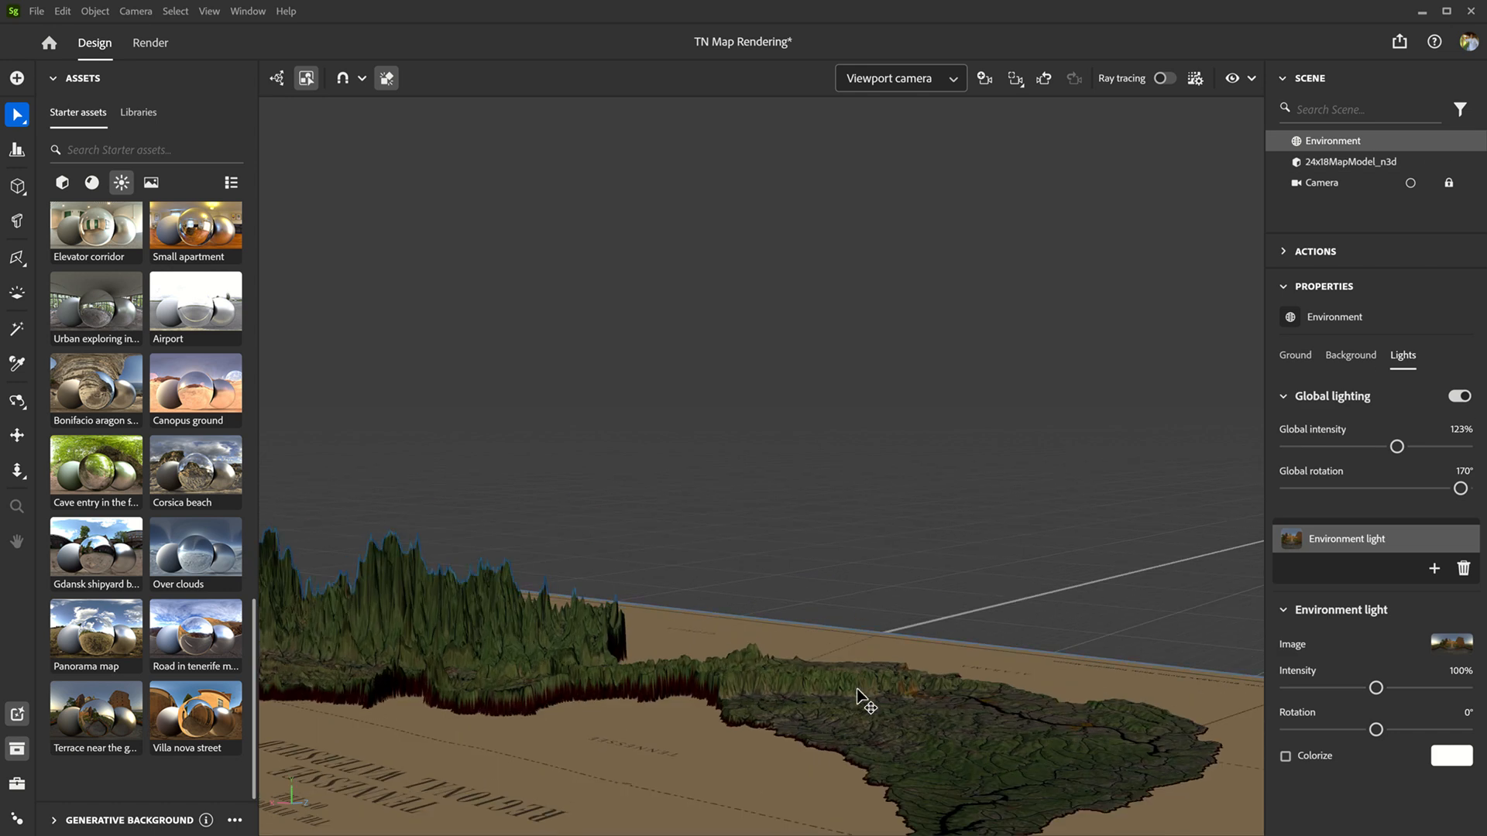
{"action": "scroll", "coordinate": [860, 695], "scroll_direction": "up", "scroll_amount": 3}
{"action": "scroll", "coordinate": [844, 588], "scroll_direction": "down", "scroll_amount": 4}
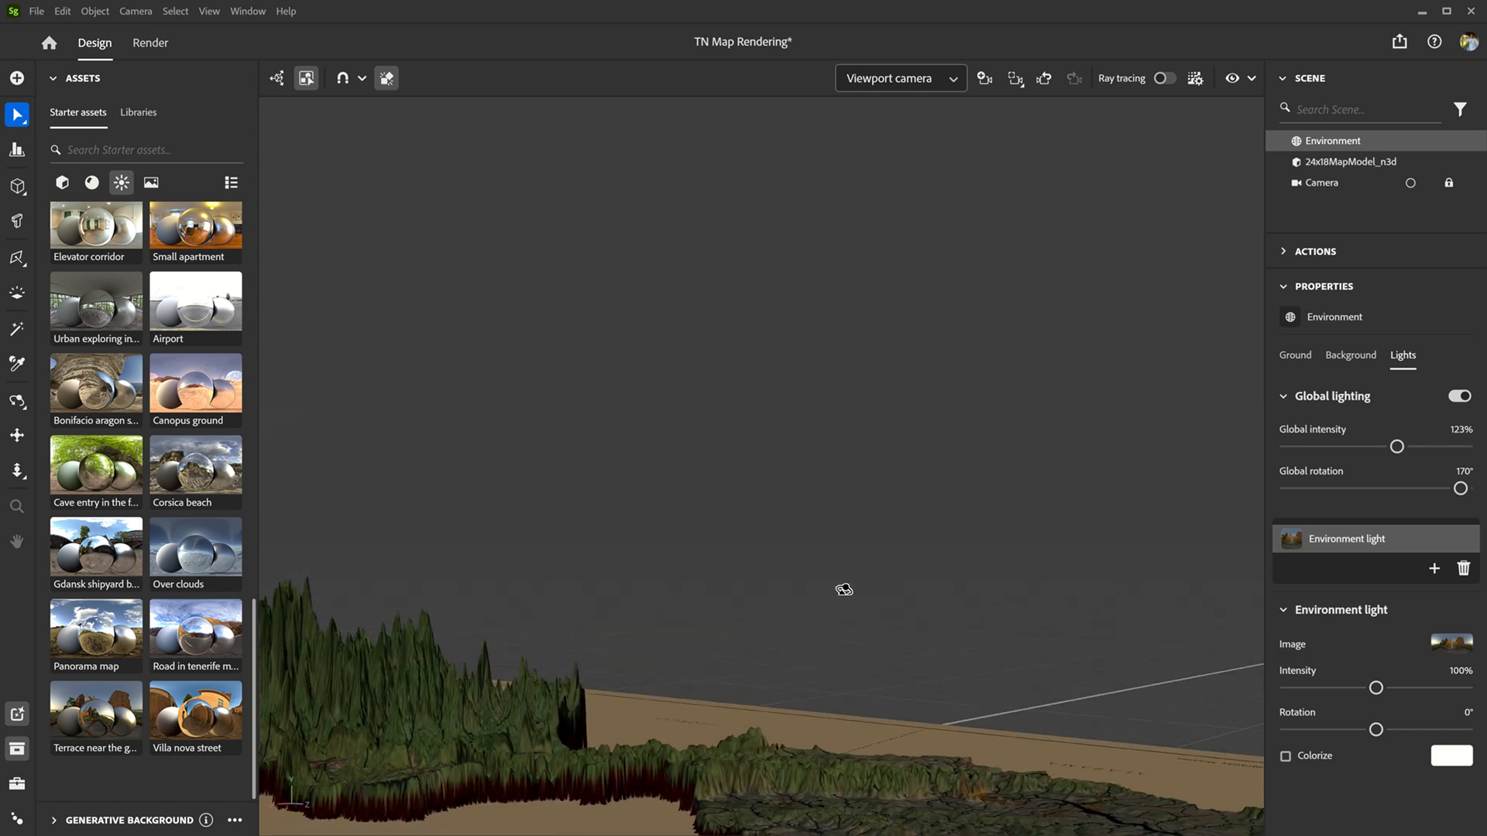
{"action": "scroll", "coordinate": [844, 587], "scroll_direction": "down", "scroll_amount": 2}
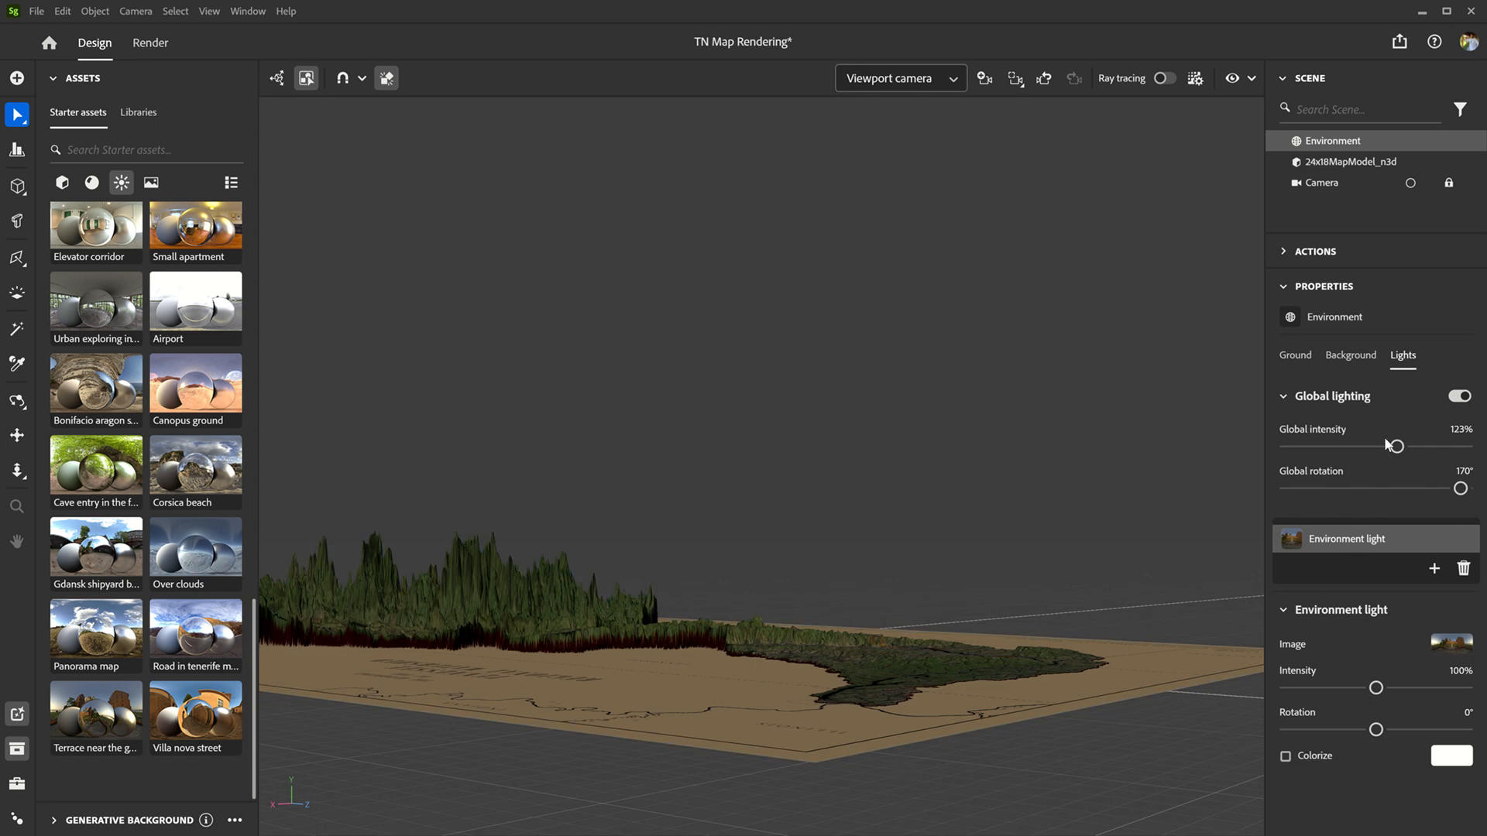
Step: Turn off the option to combine normal and height in the 24x18MapModel_n3d material
{"action": "left_click", "coordinate": [1358, 164]}
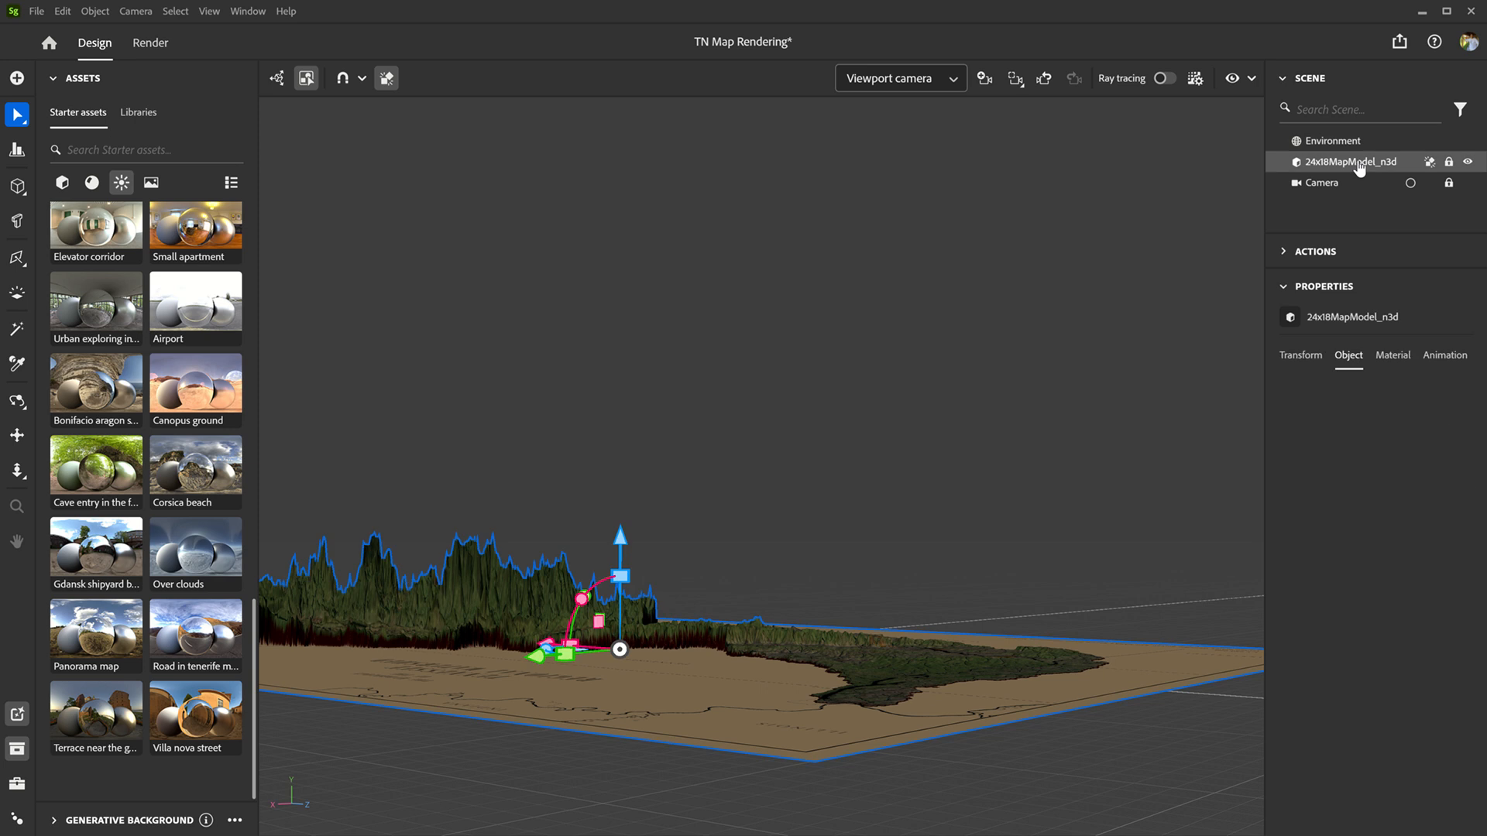
{"action": "left_click", "coordinate": [1387, 361]}
{"action": "scroll", "coordinate": [1396, 620], "scroll_direction": "down", "scroll_amount": 3}
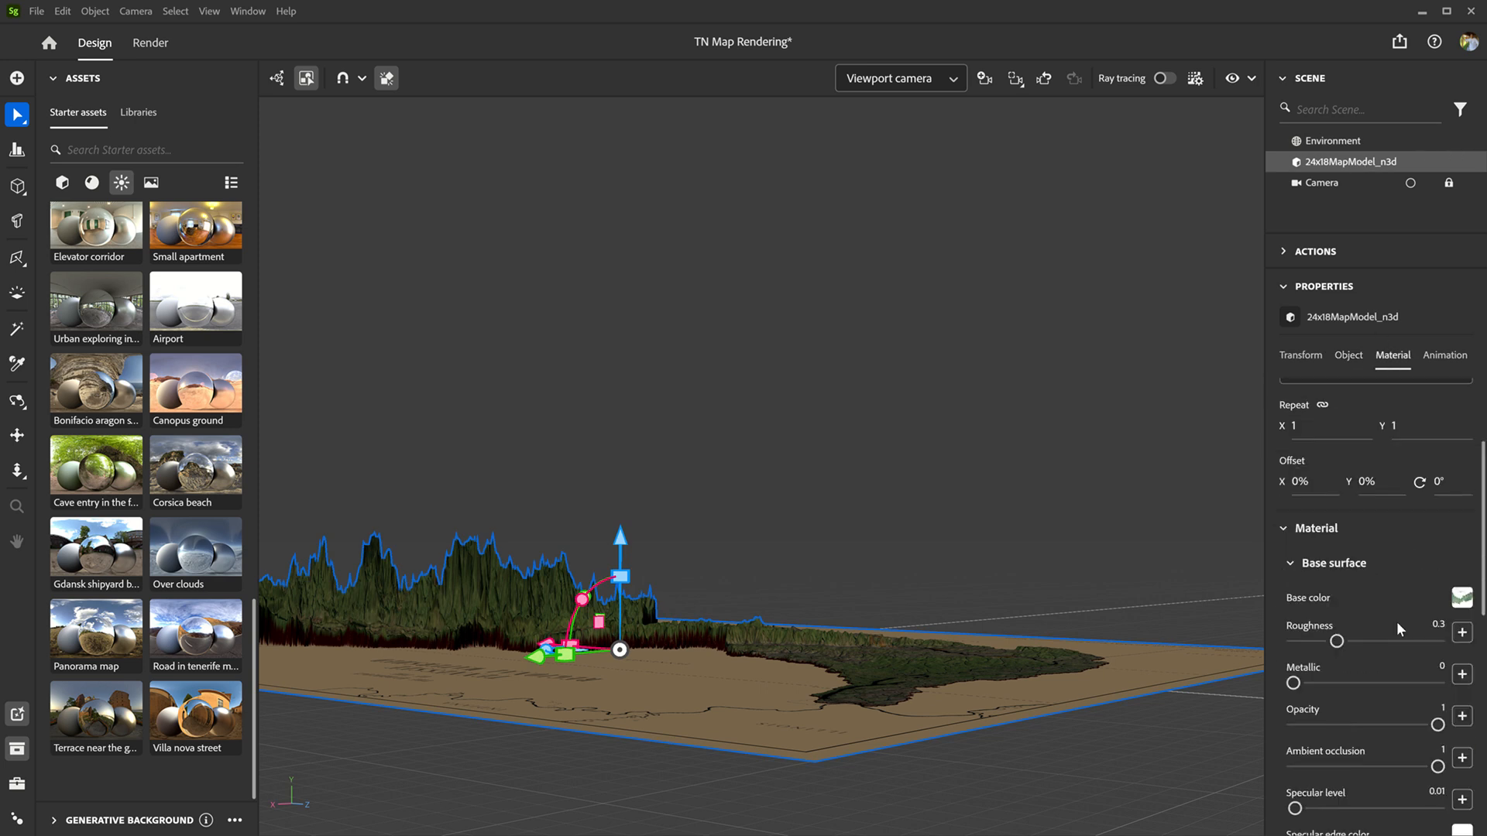
{"action": "scroll", "coordinate": [1396, 621], "scroll_direction": "down", "scroll_amount": 3}
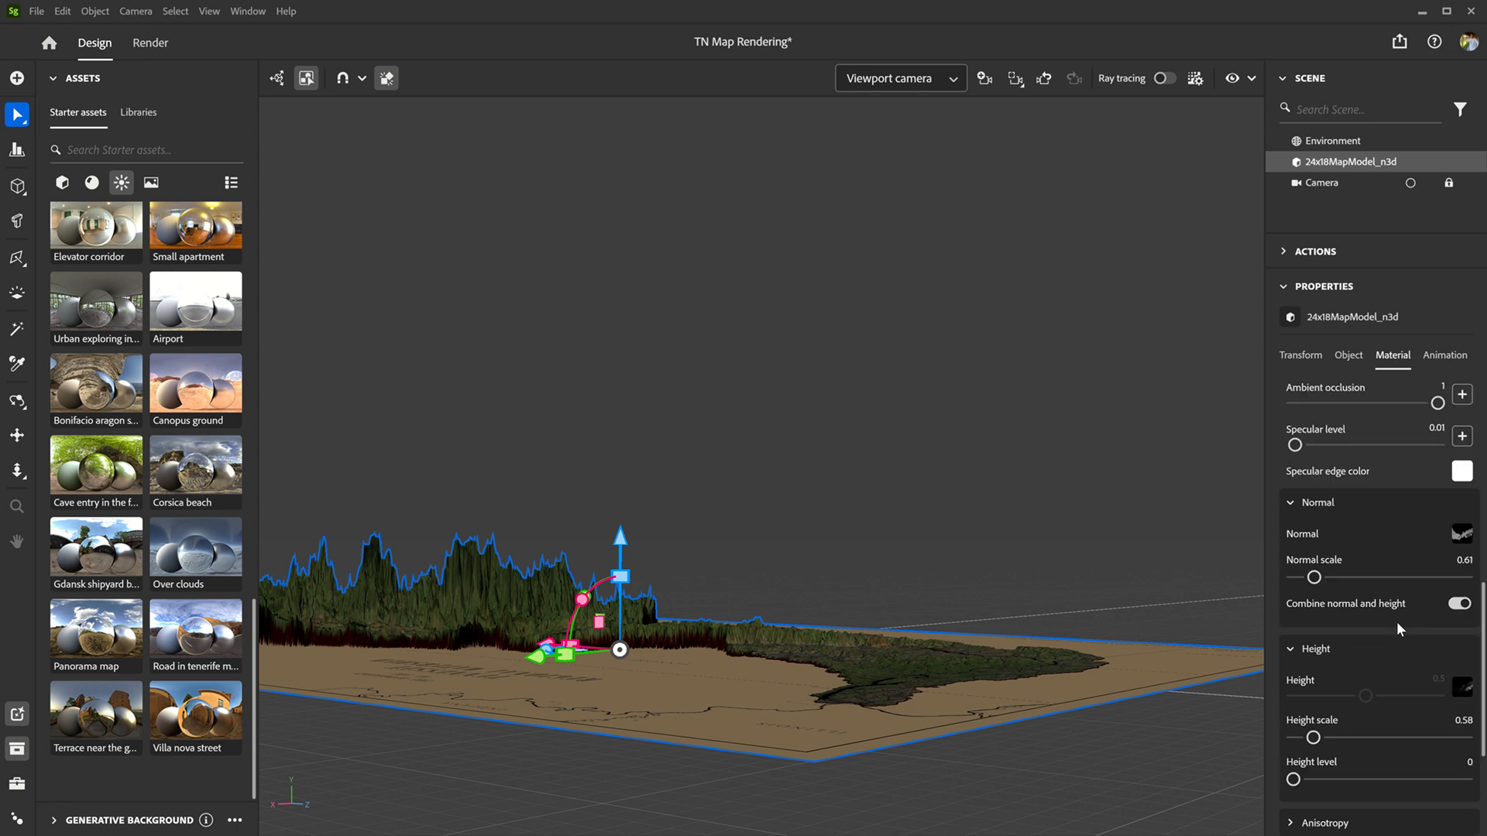
{"action": "left_click", "coordinate": [1460, 604]}
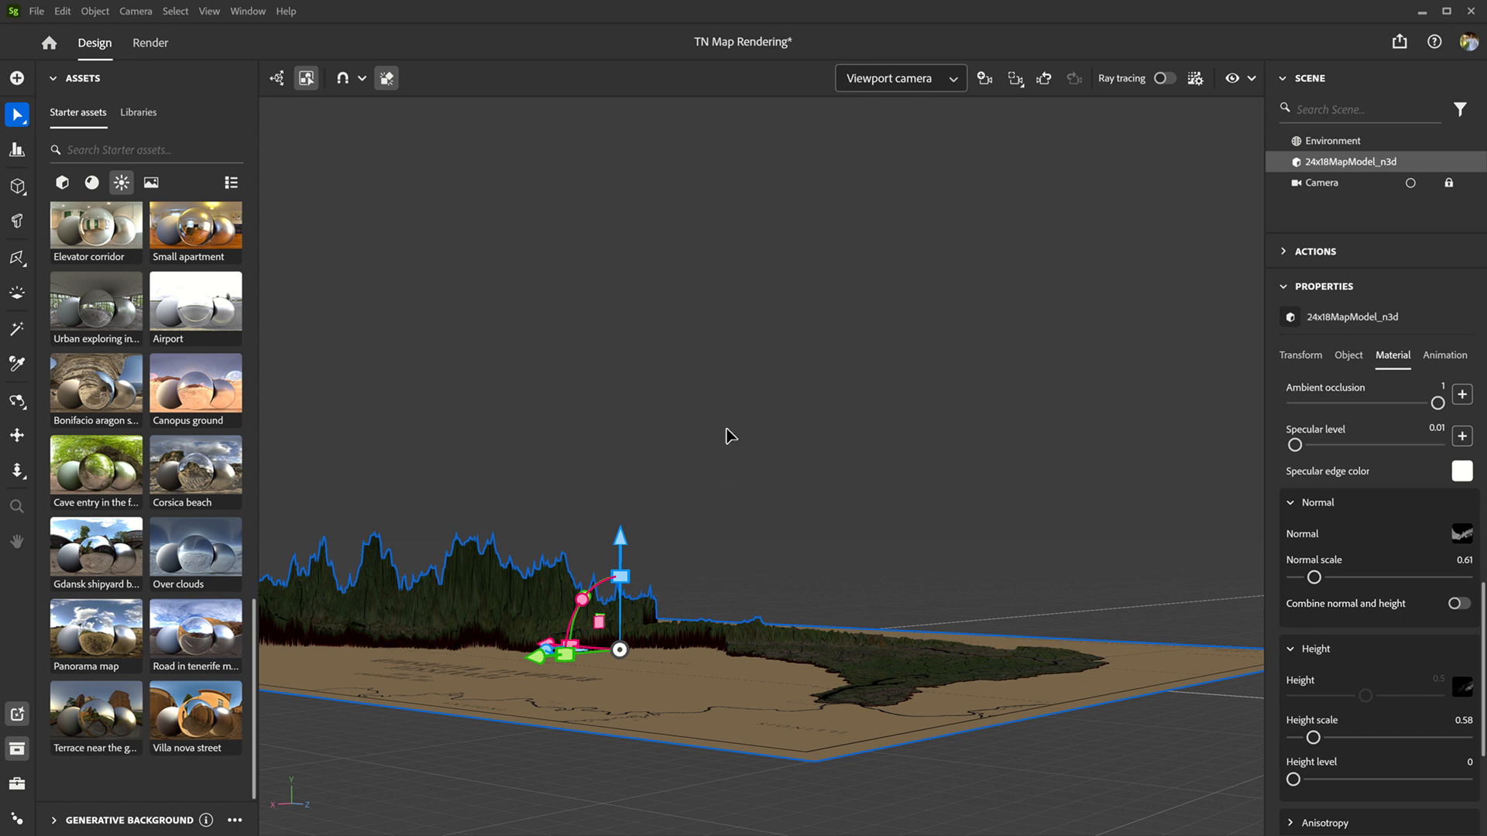
Step: Look at the map from the top, change to the saved Camera view and turn on ray tracing
{"action": "key", "text": "alt+t"}
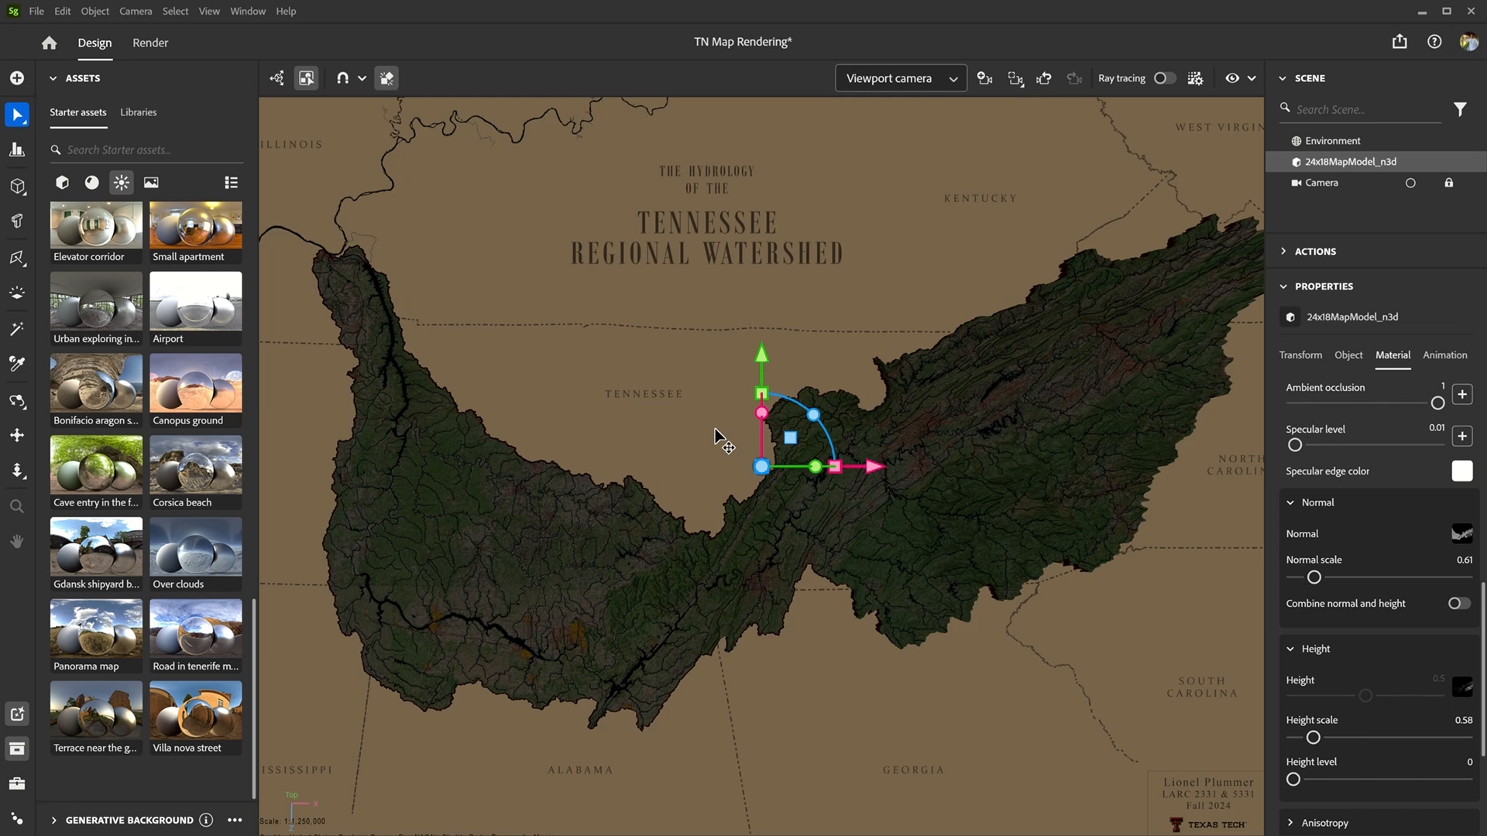
{"action": "left_click", "coordinate": [955, 81]}
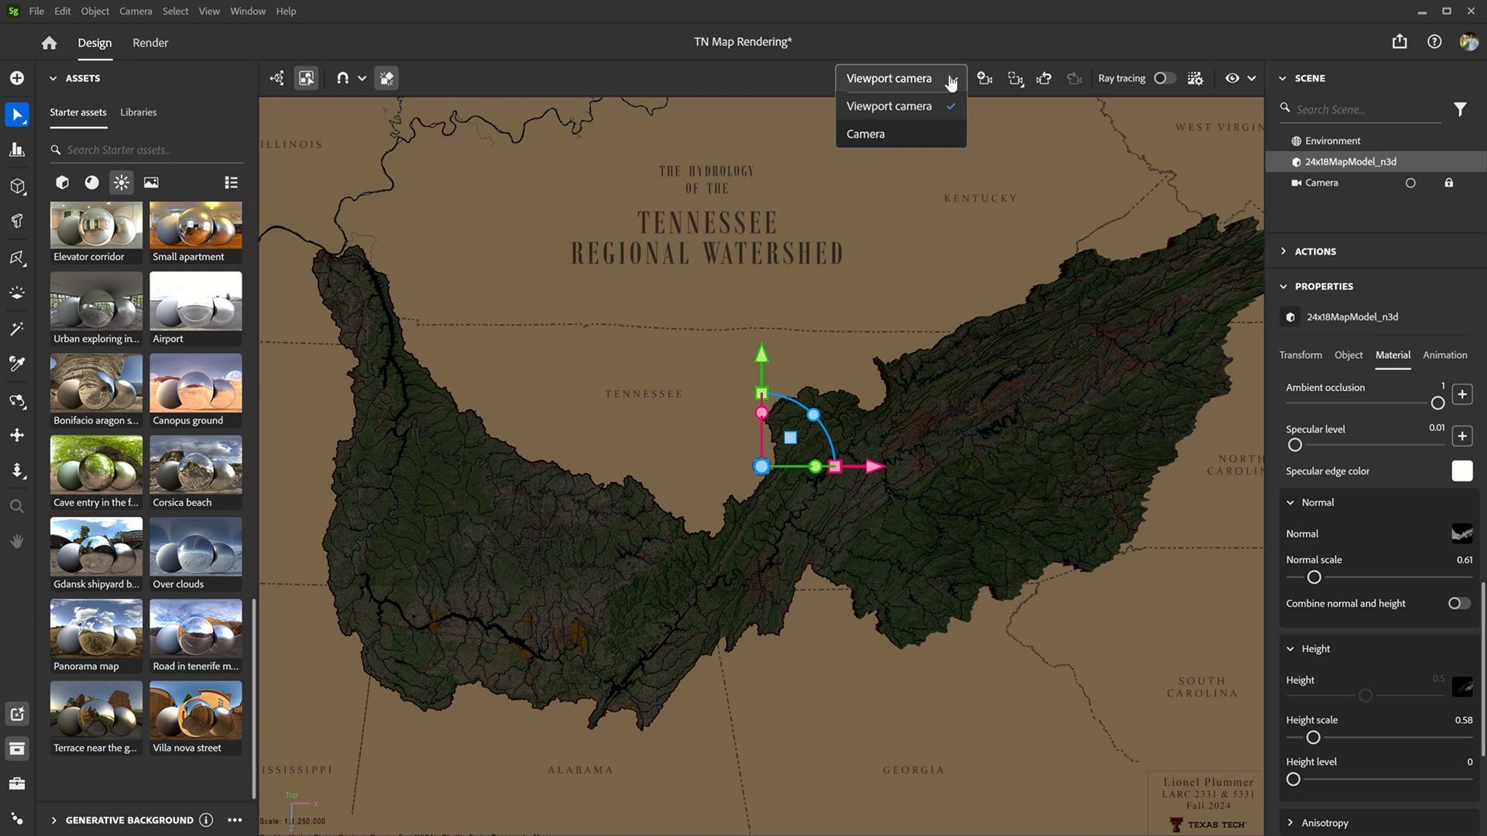
{"action": "left_click", "coordinate": [915, 128]}
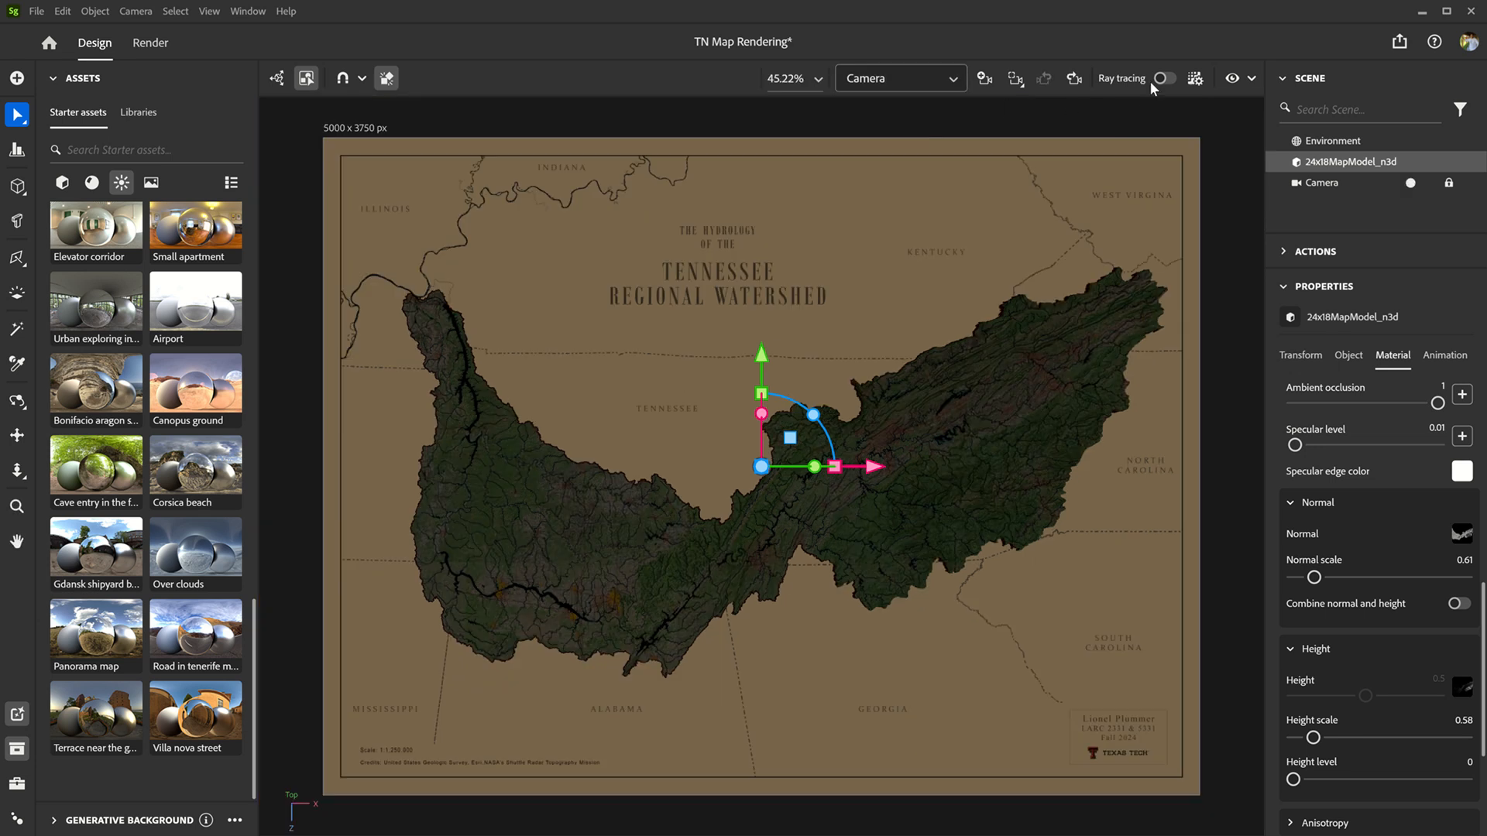
{"action": "left_click", "coordinate": [1169, 79]}
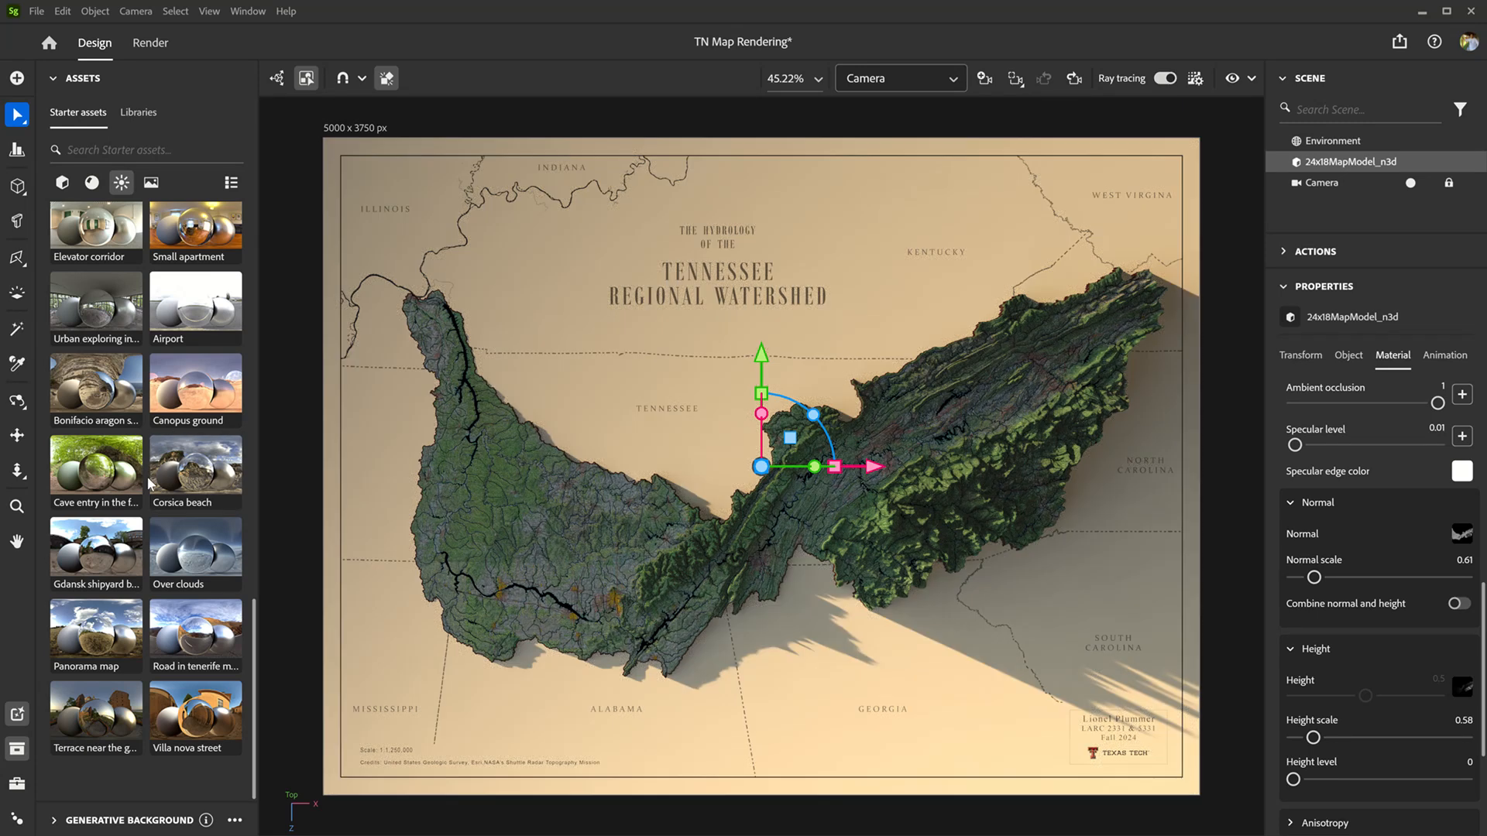
Step: Try the Studio 03, Studio 02 and Soft 1lowcontrast environment lights, and settle on Soft 5daylightstudio
{"action": "scroll", "coordinate": [149, 481], "scroll_direction": "up", "scroll_amount": 6}
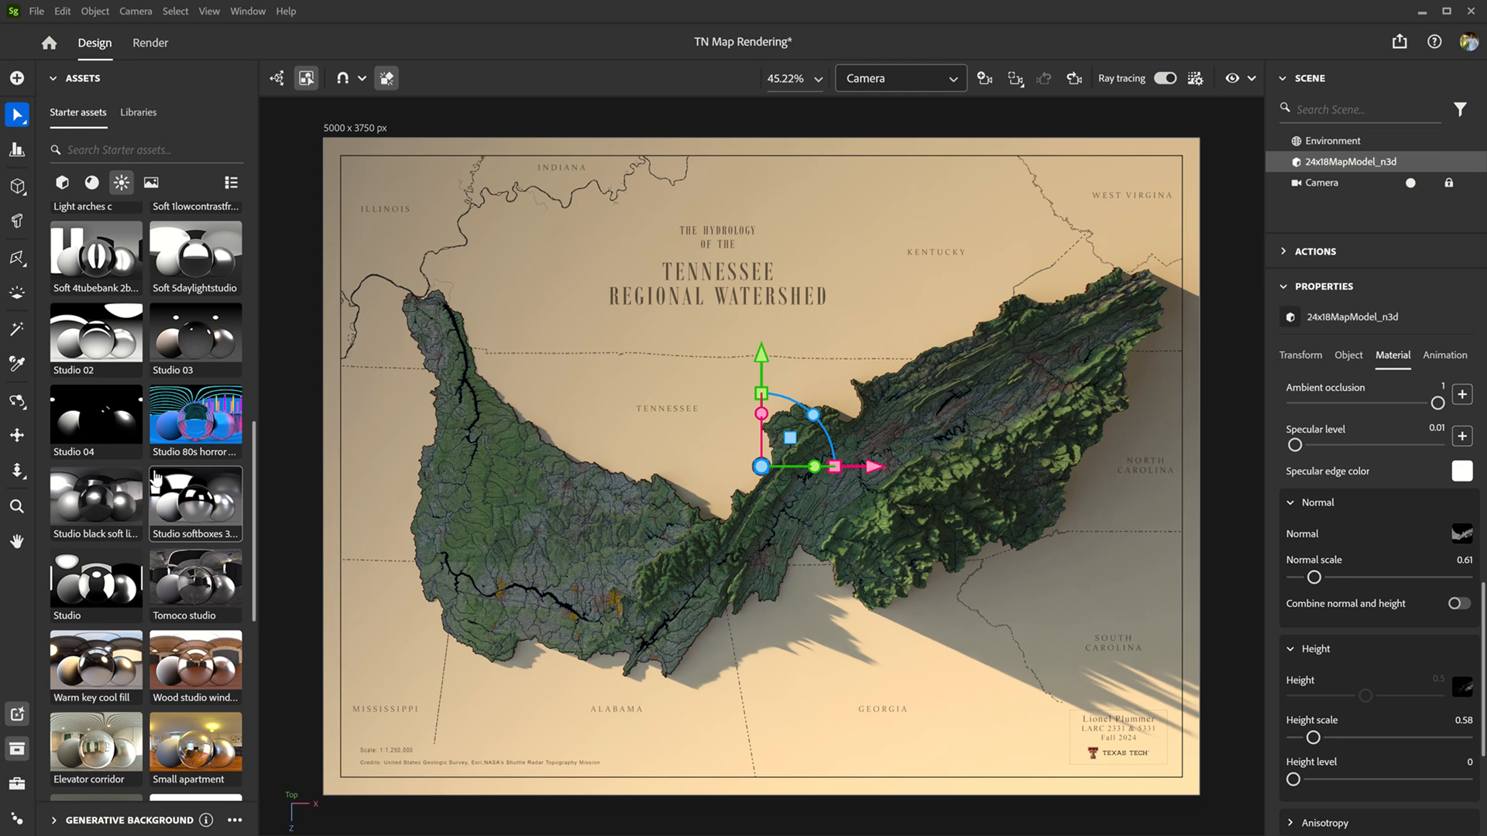
{"action": "left_click", "coordinate": [185, 338]}
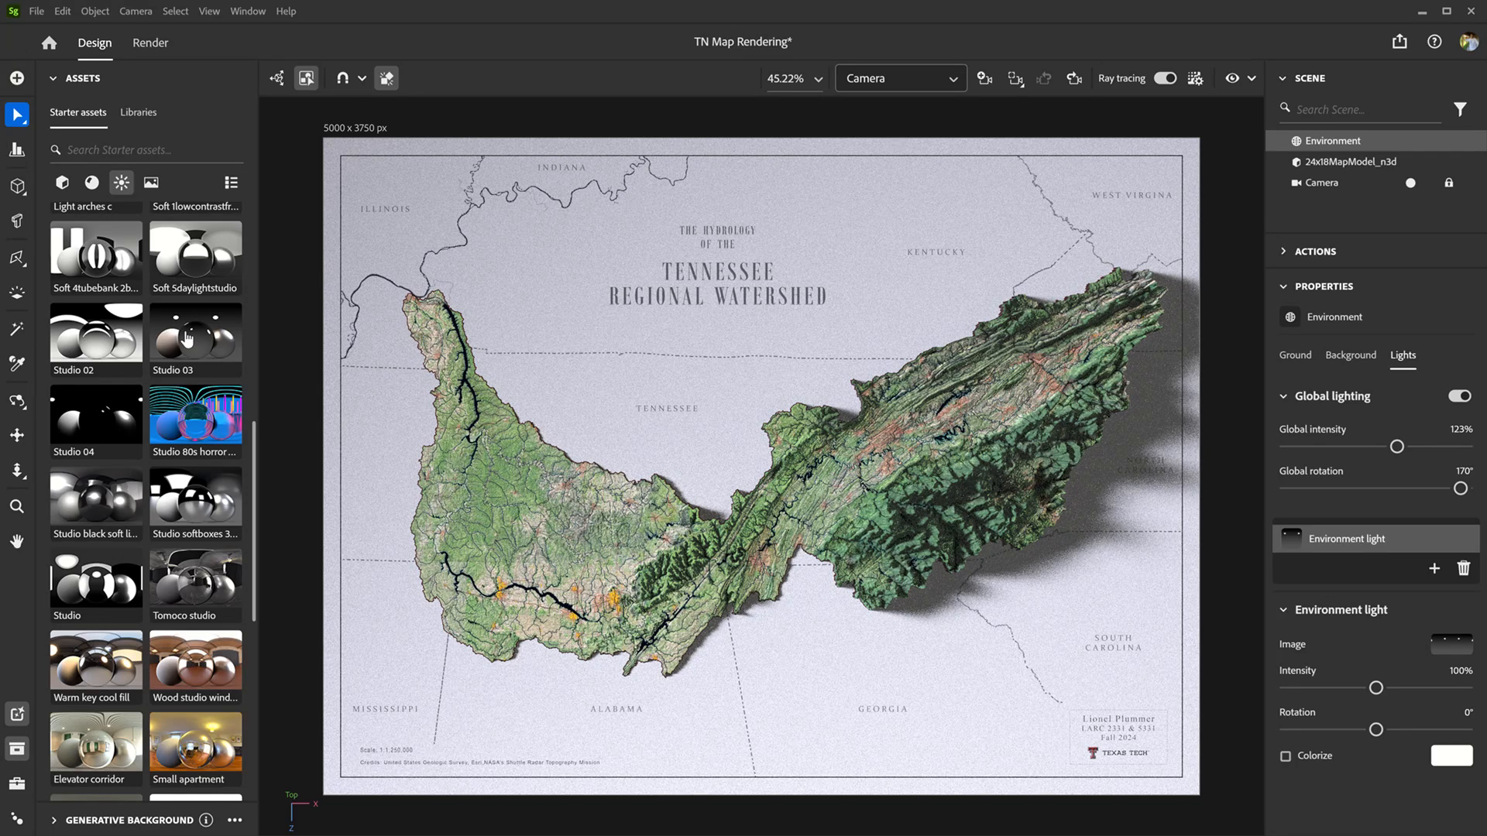
{"action": "left_click", "coordinate": [114, 341]}
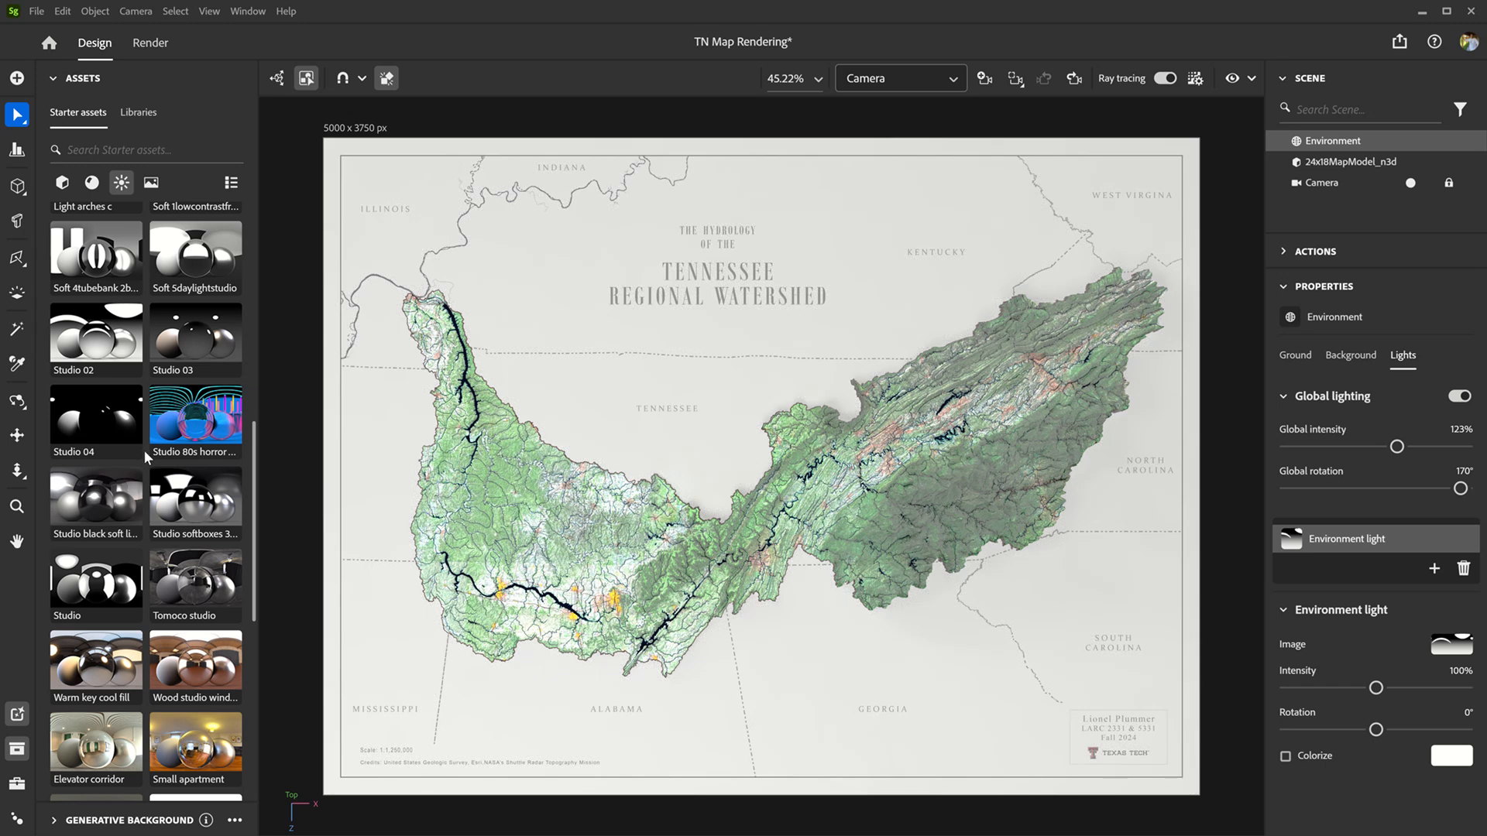
{"action": "scroll", "coordinate": [144, 449], "scroll_direction": "up", "scroll_amount": 3}
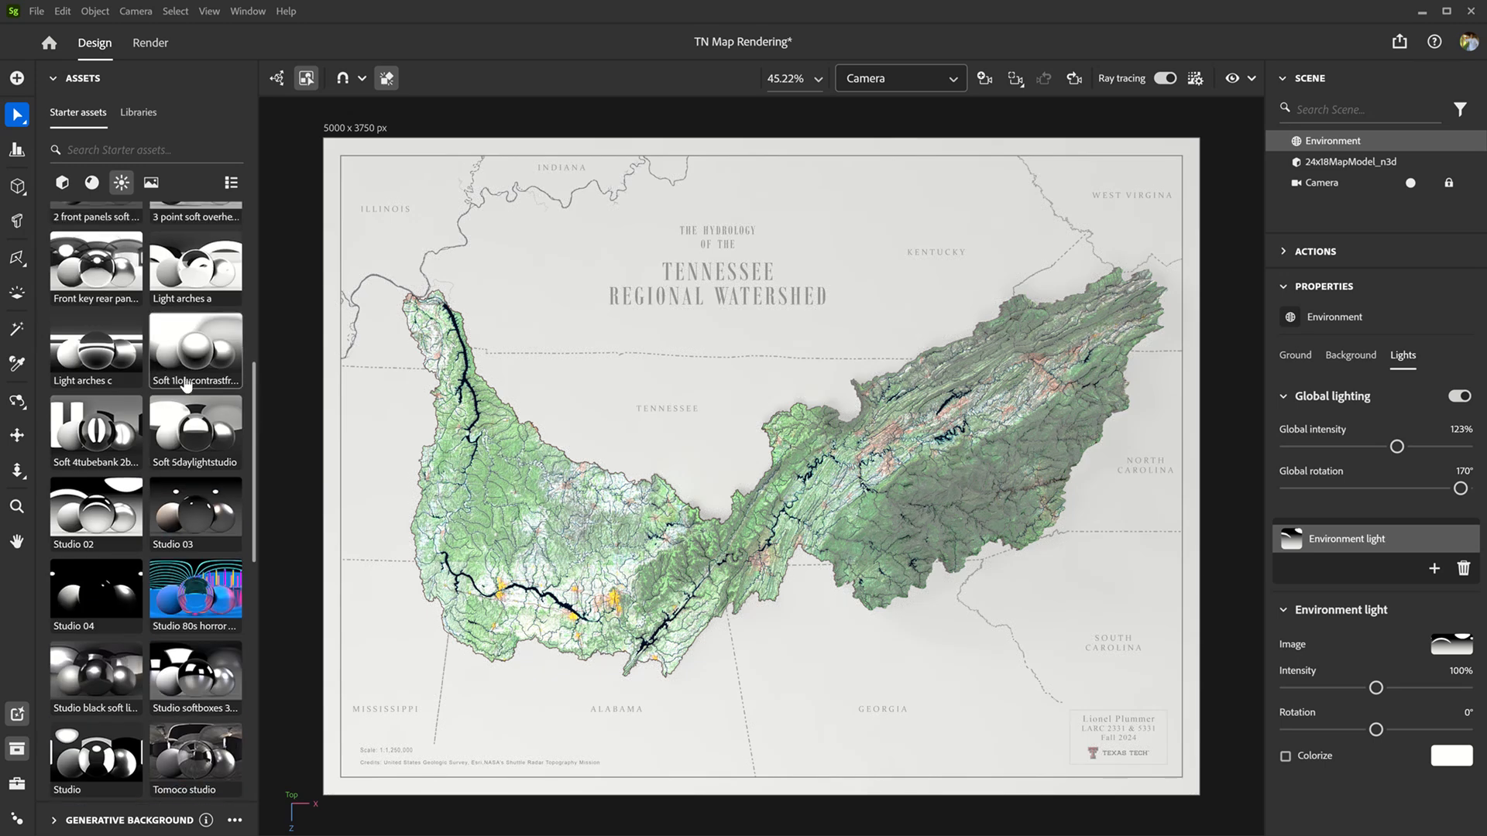
{"action": "left_click", "coordinate": [197, 355]}
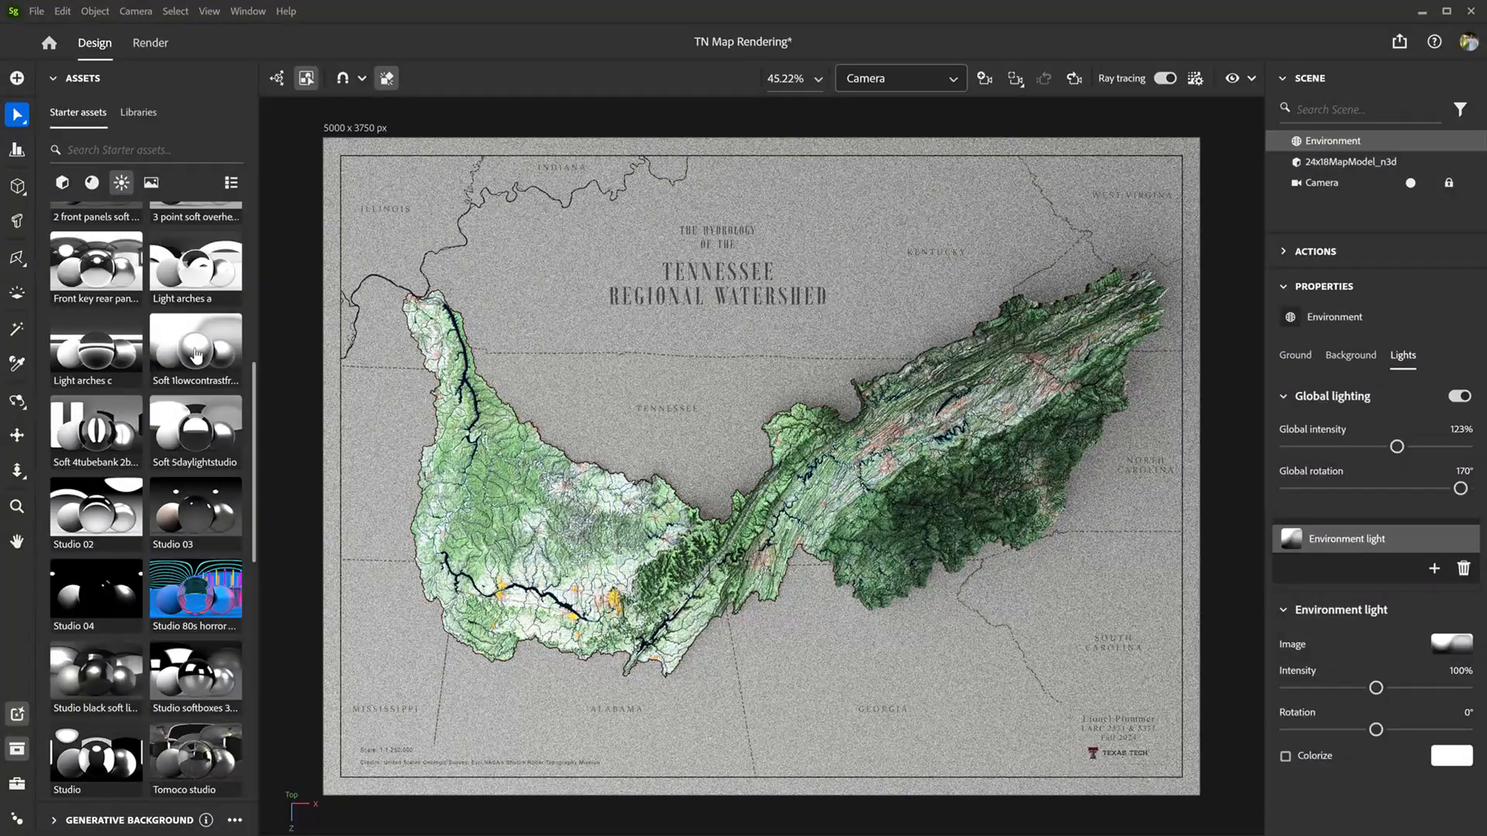
{"action": "left_click", "coordinate": [207, 434]}
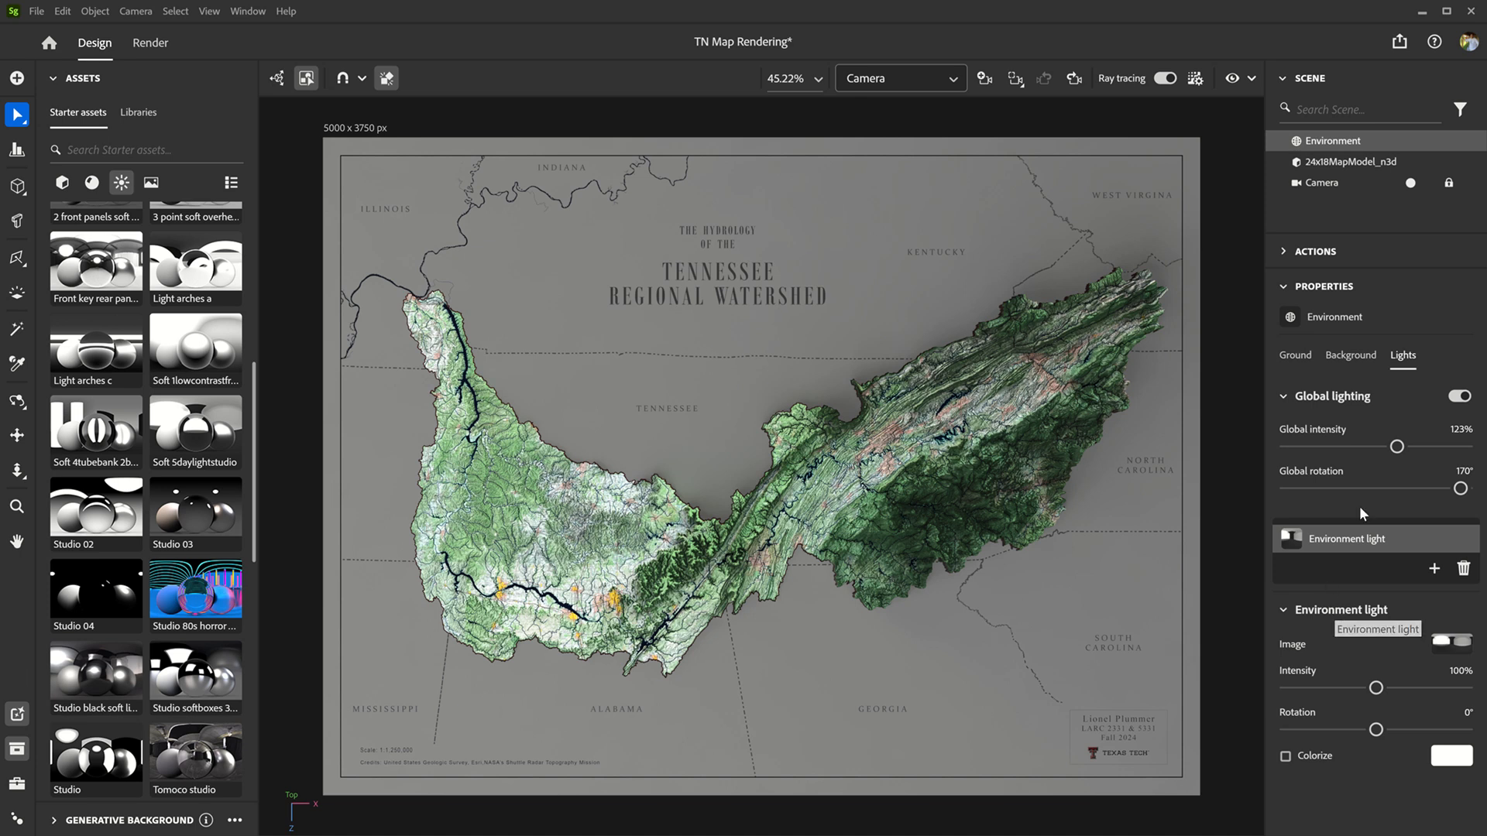
Step: Remove the normal texture file from the 24x18MapModel_n3d material
{"action": "left_click", "coordinate": [1342, 361]}
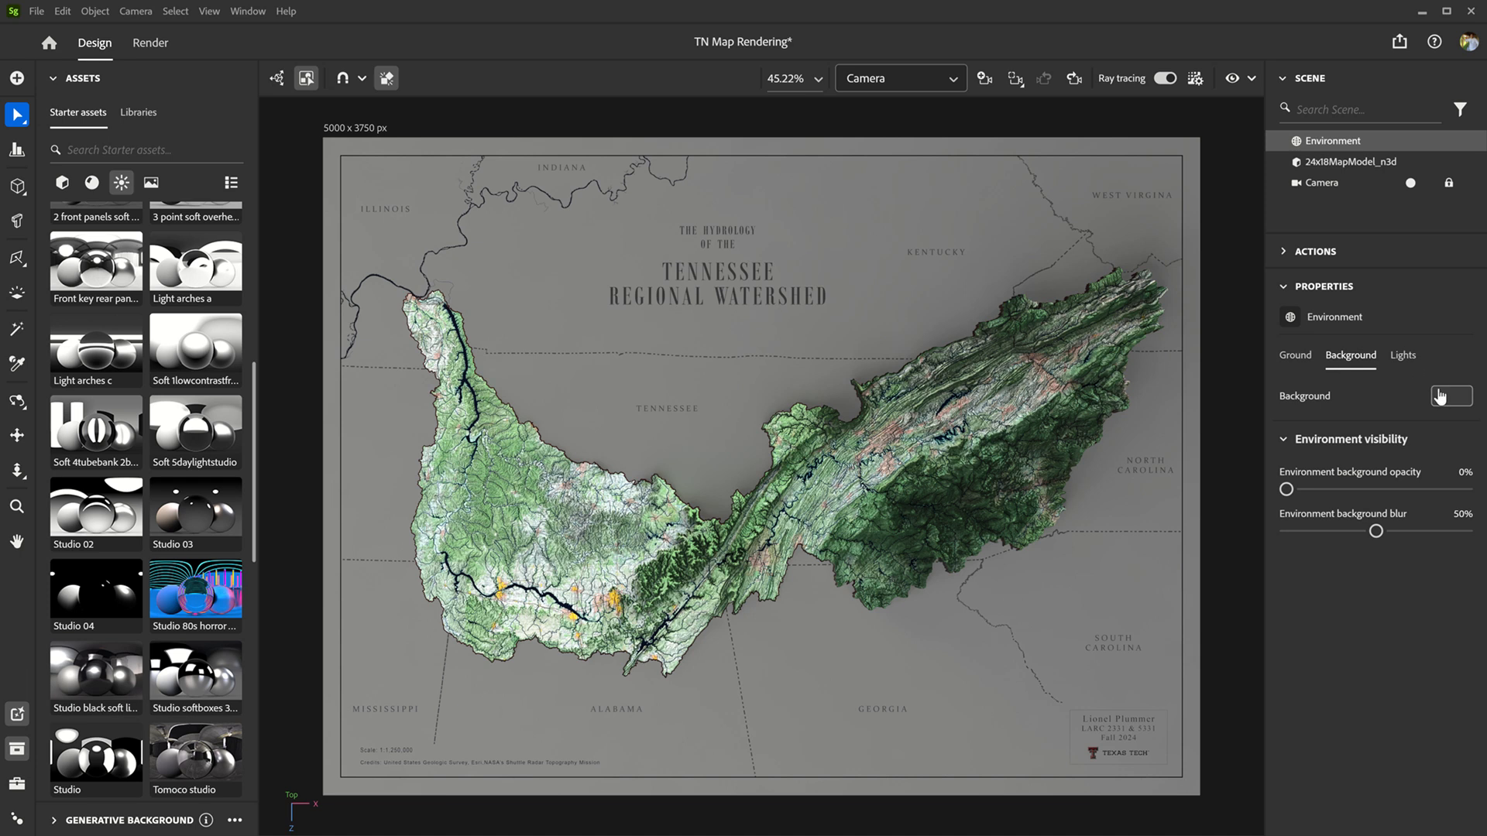
{"action": "left_click", "coordinate": [1305, 361]}
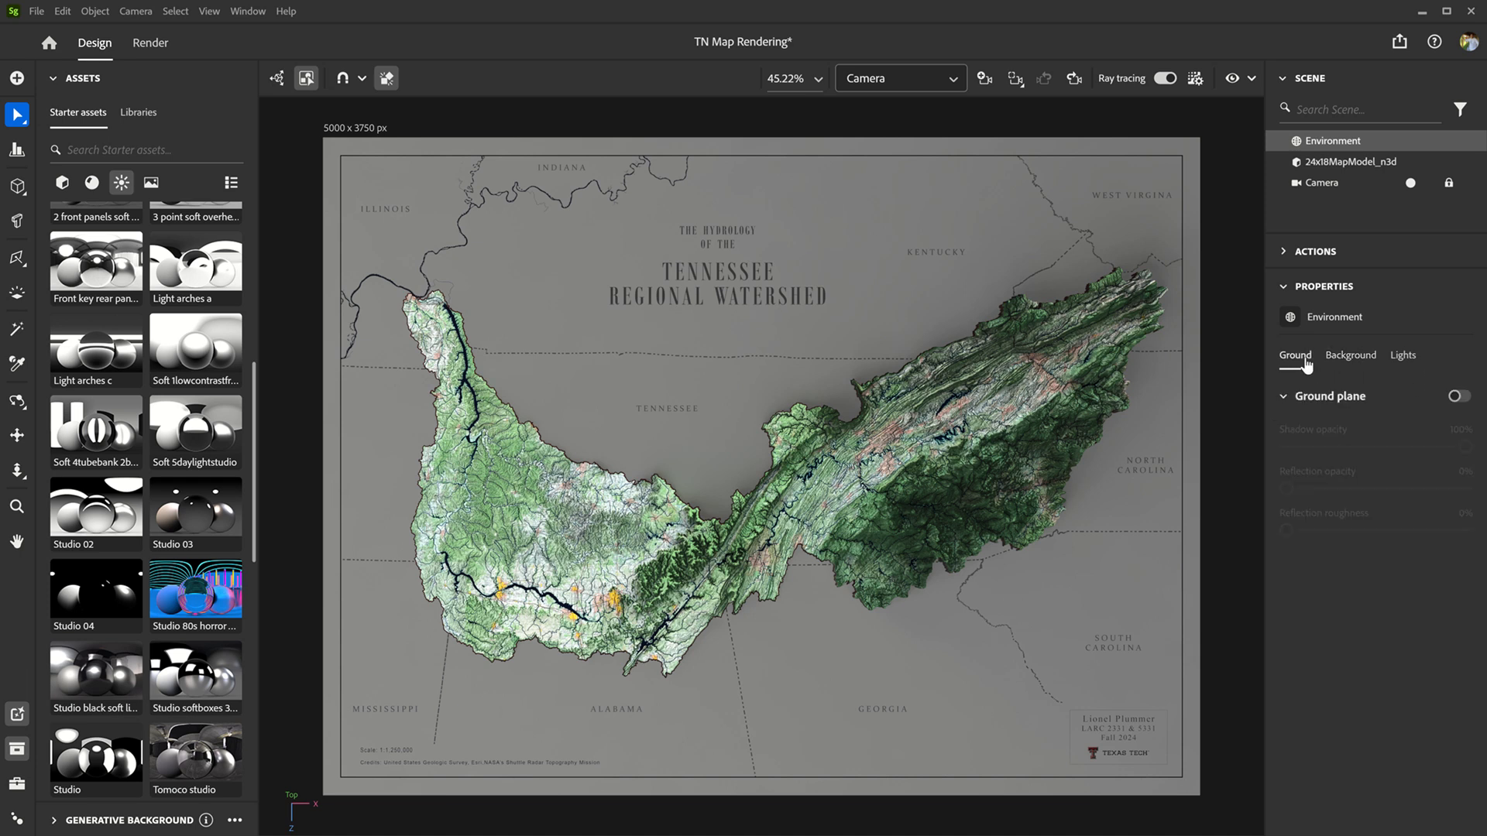
{"action": "left_click", "coordinate": [1351, 165]}
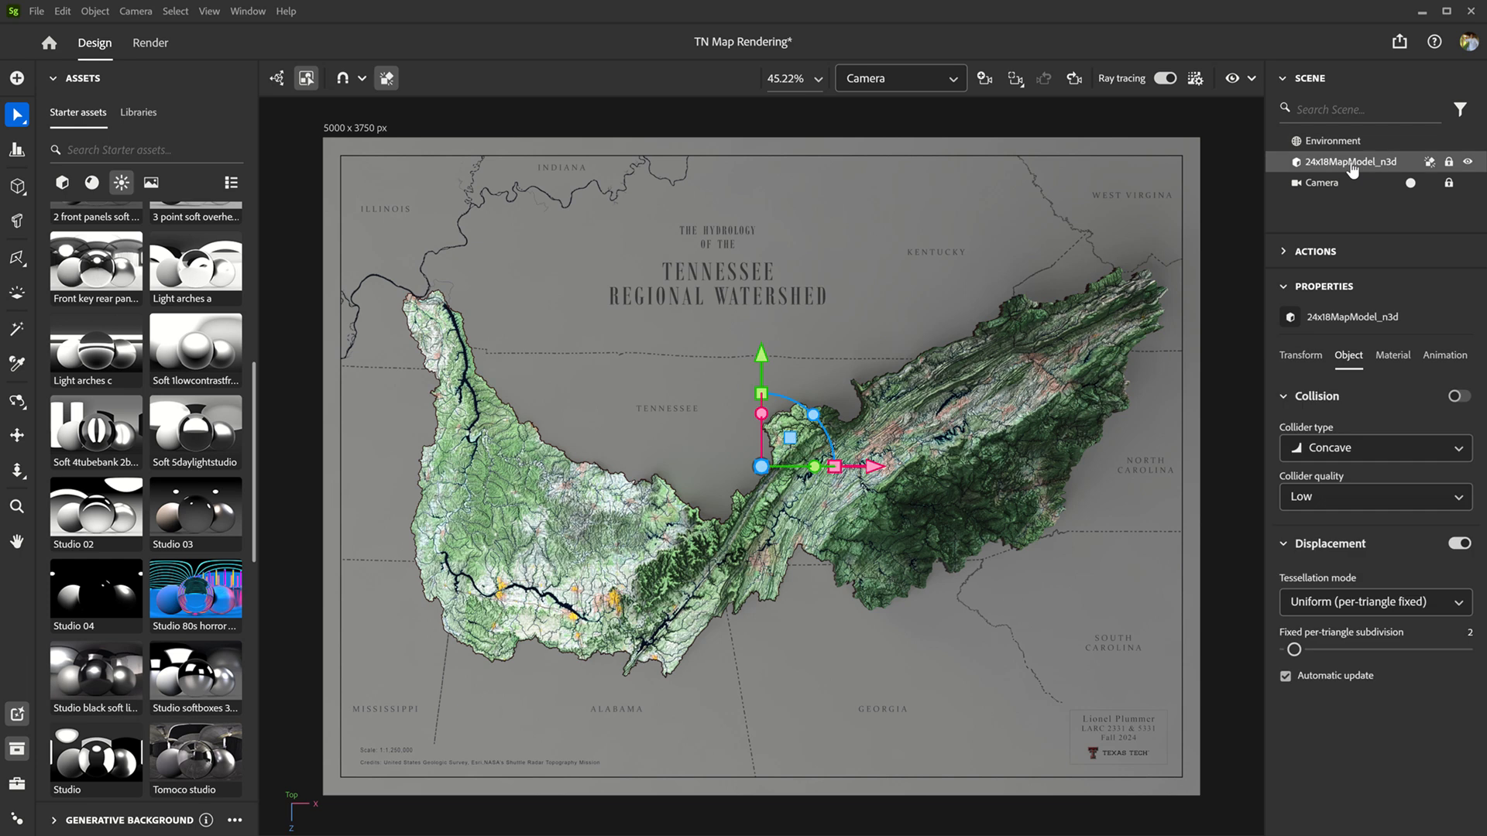
{"action": "left_click", "coordinate": [1398, 363]}
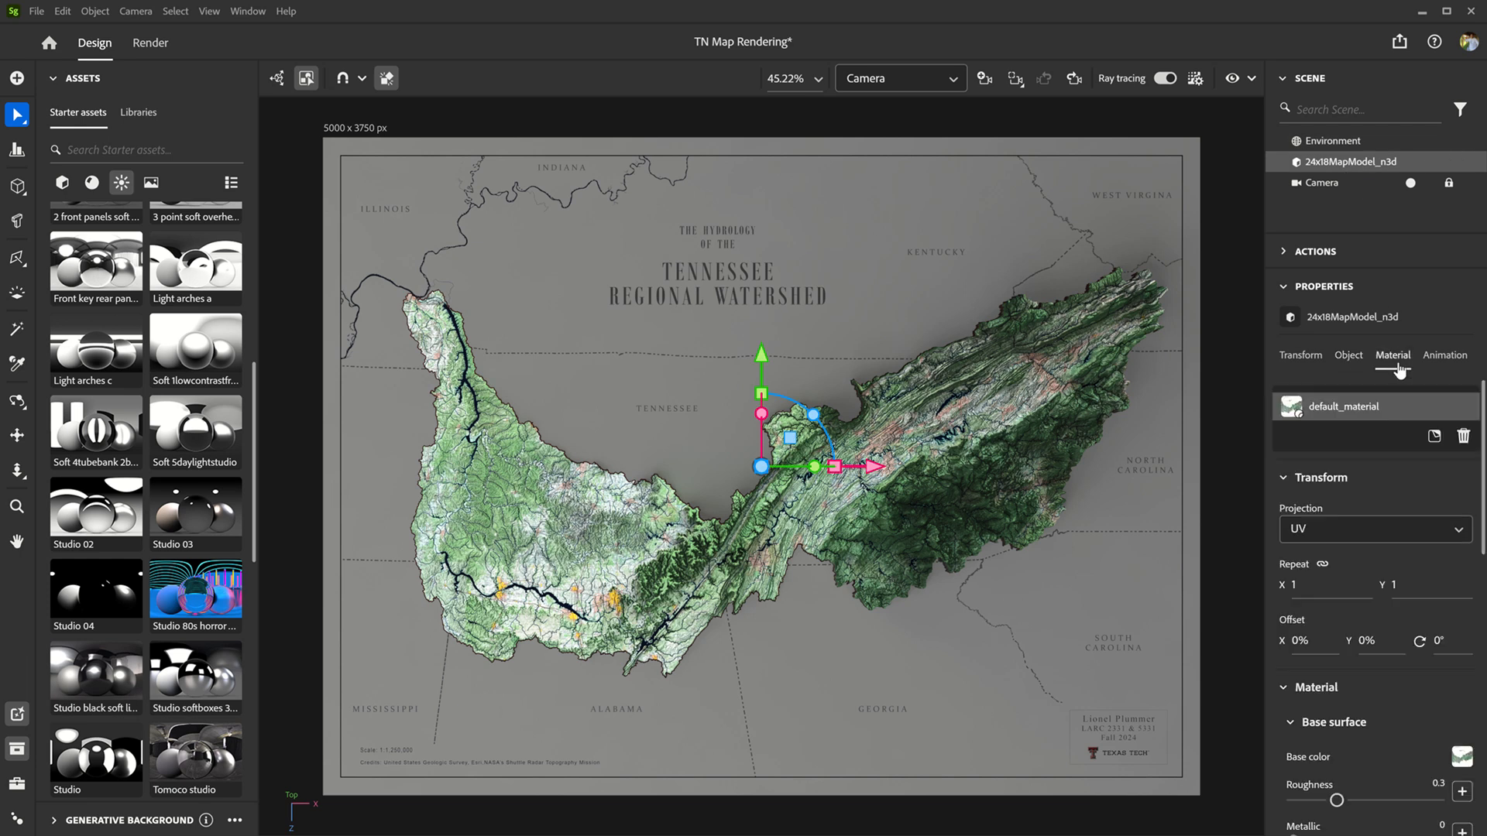
{"action": "scroll", "coordinate": [1391, 529], "scroll_direction": "down", "scroll_amount": 5}
{"action": "scroll", "coordinate": [1391, 528], "scroll_direction": "down", "scroll_amount": 3}
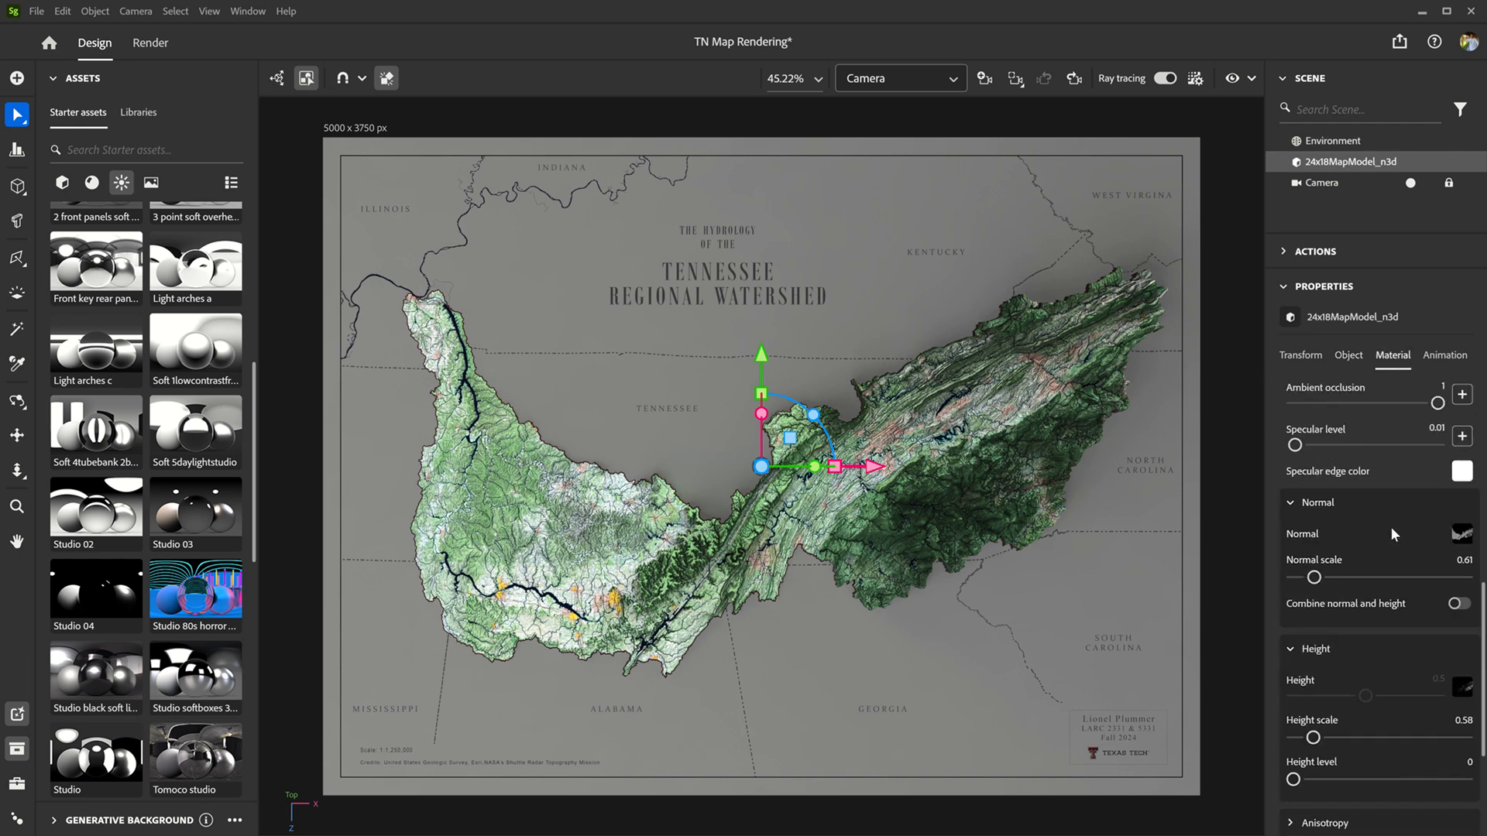
{"action": "left_click", "coordinate": [1468, 536]}
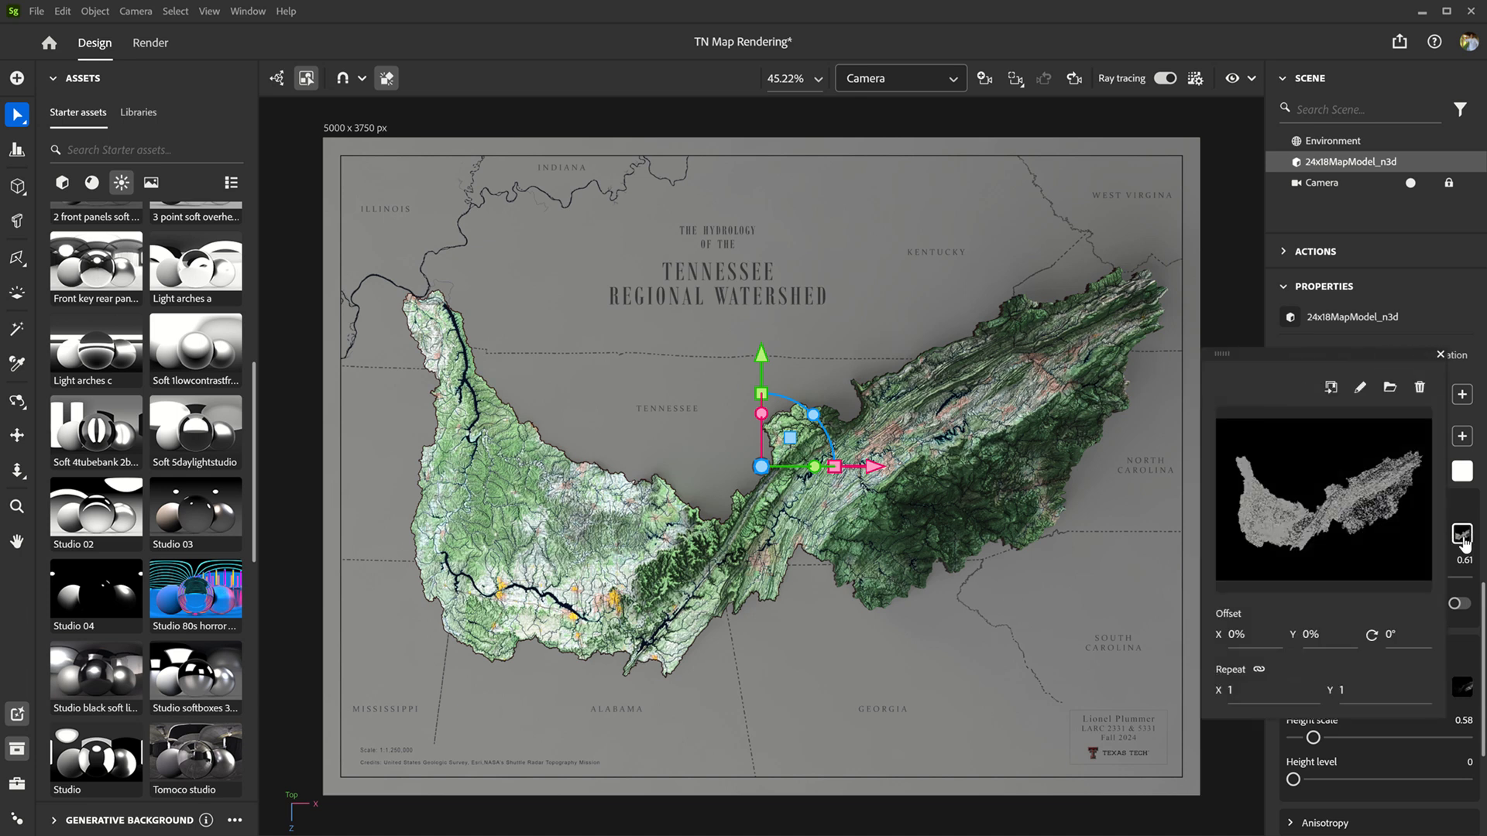
{"action": "left_click", "coordinate": [1420, 388]}
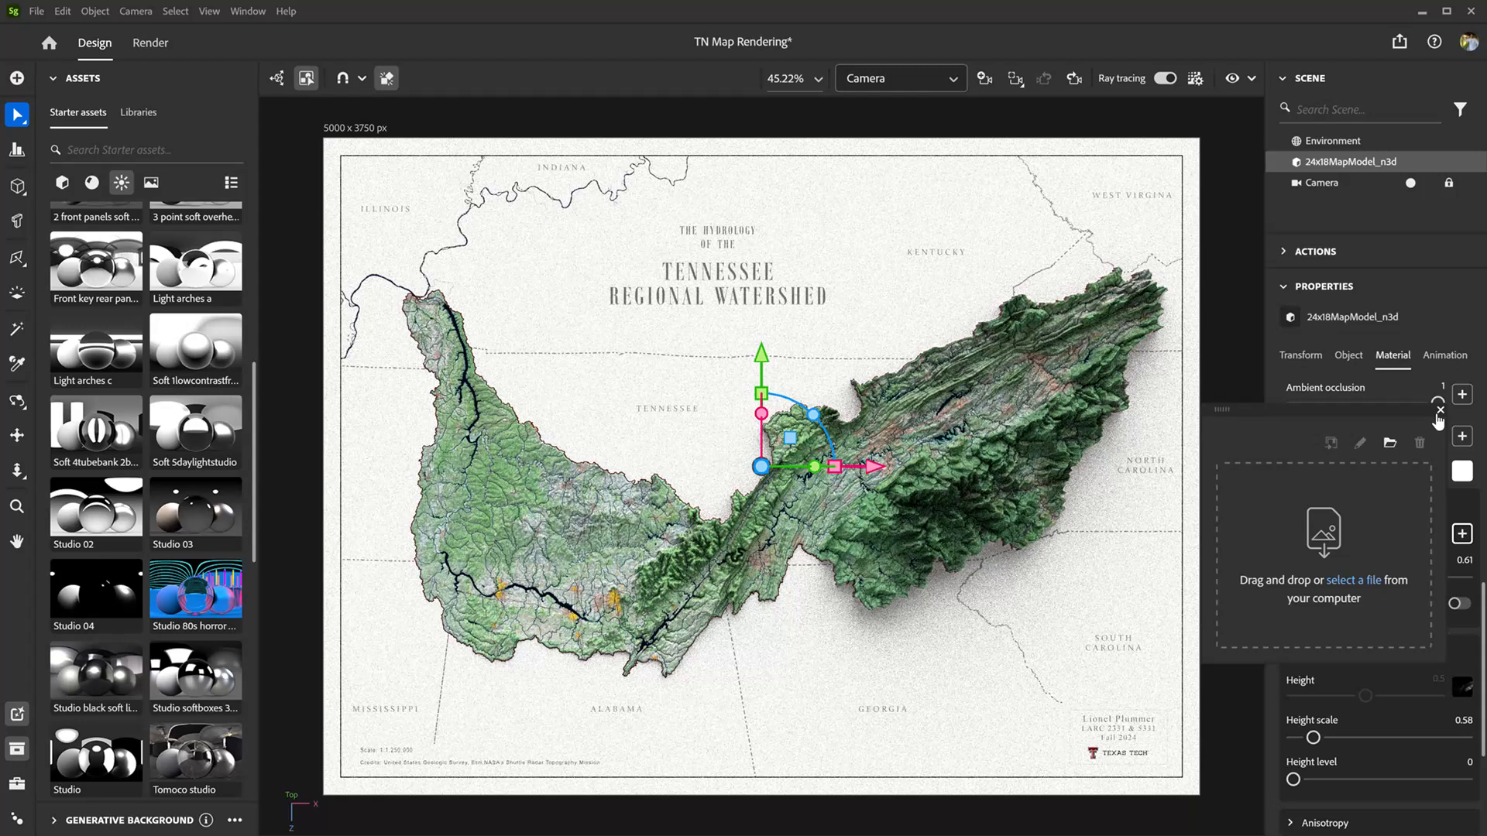
{"action": "left_click", "coordinate": [1438, 411]}
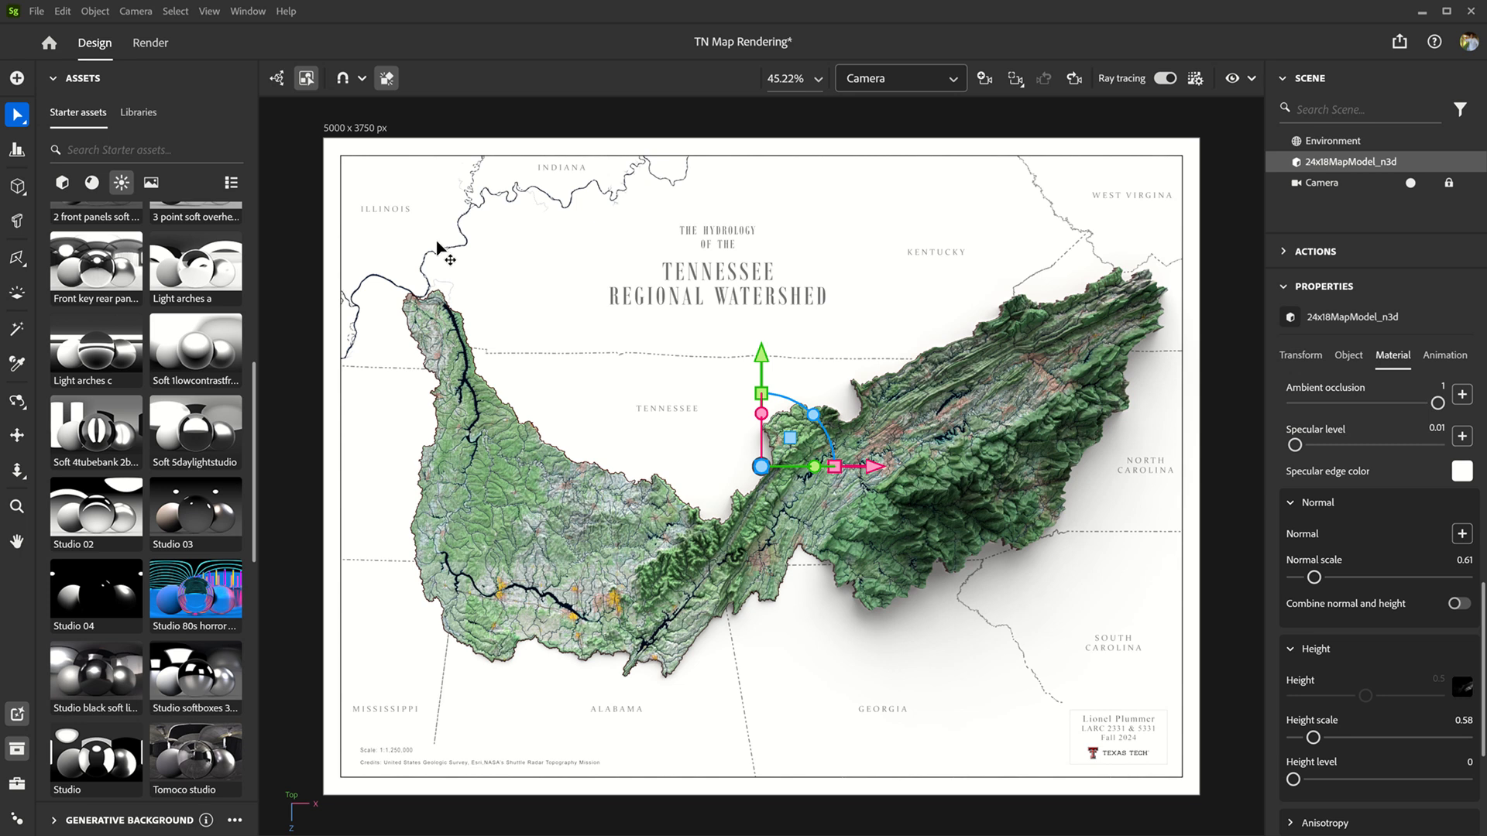
Step: Set the environment's global light rotation to -140° and save the scene
{"action": "left_click", "coordinate": [1214, 217]}
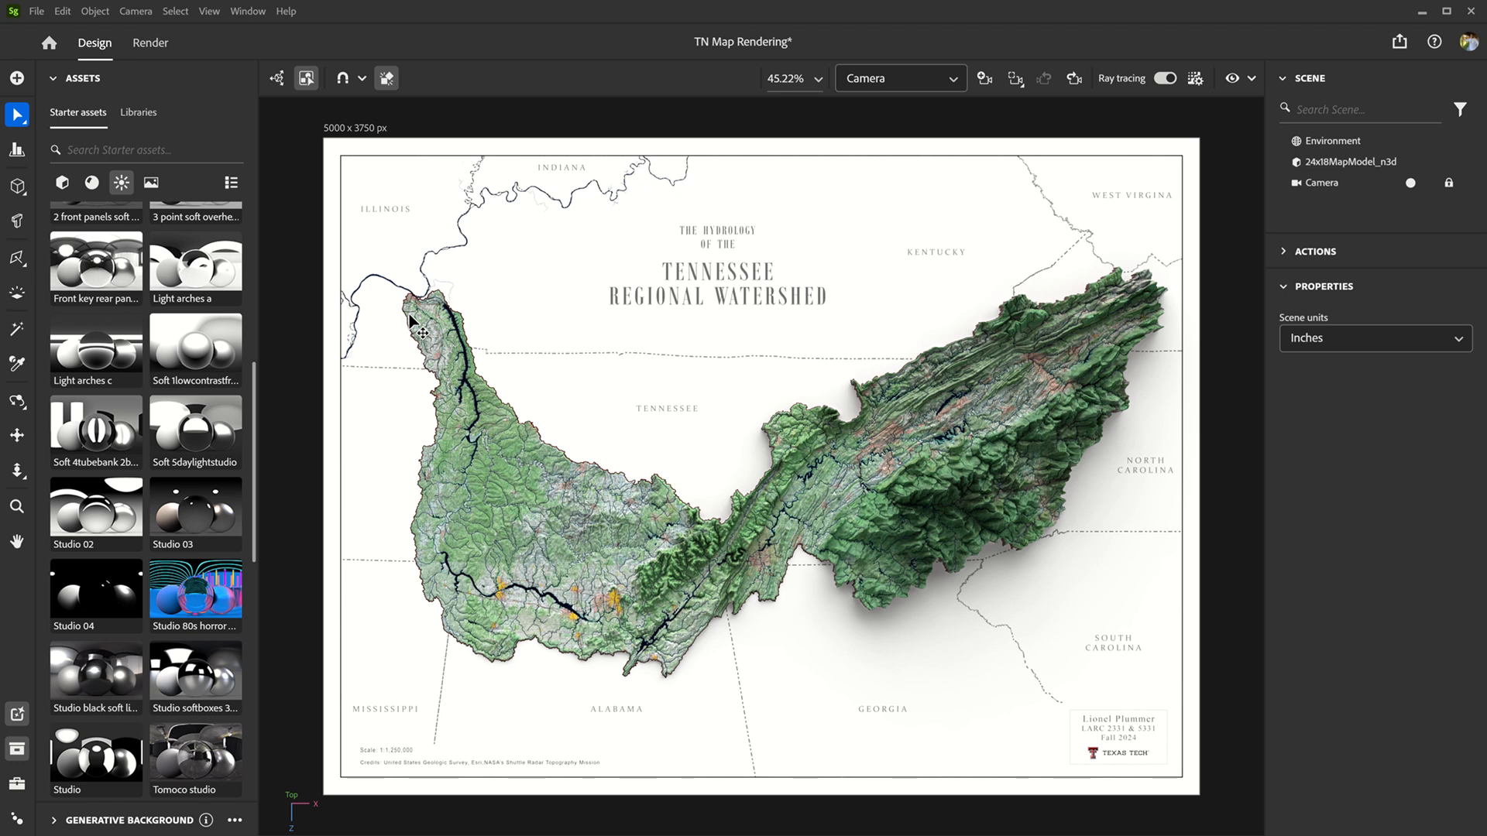
{"action": "left_click", "coordinate": [1354, 143]}
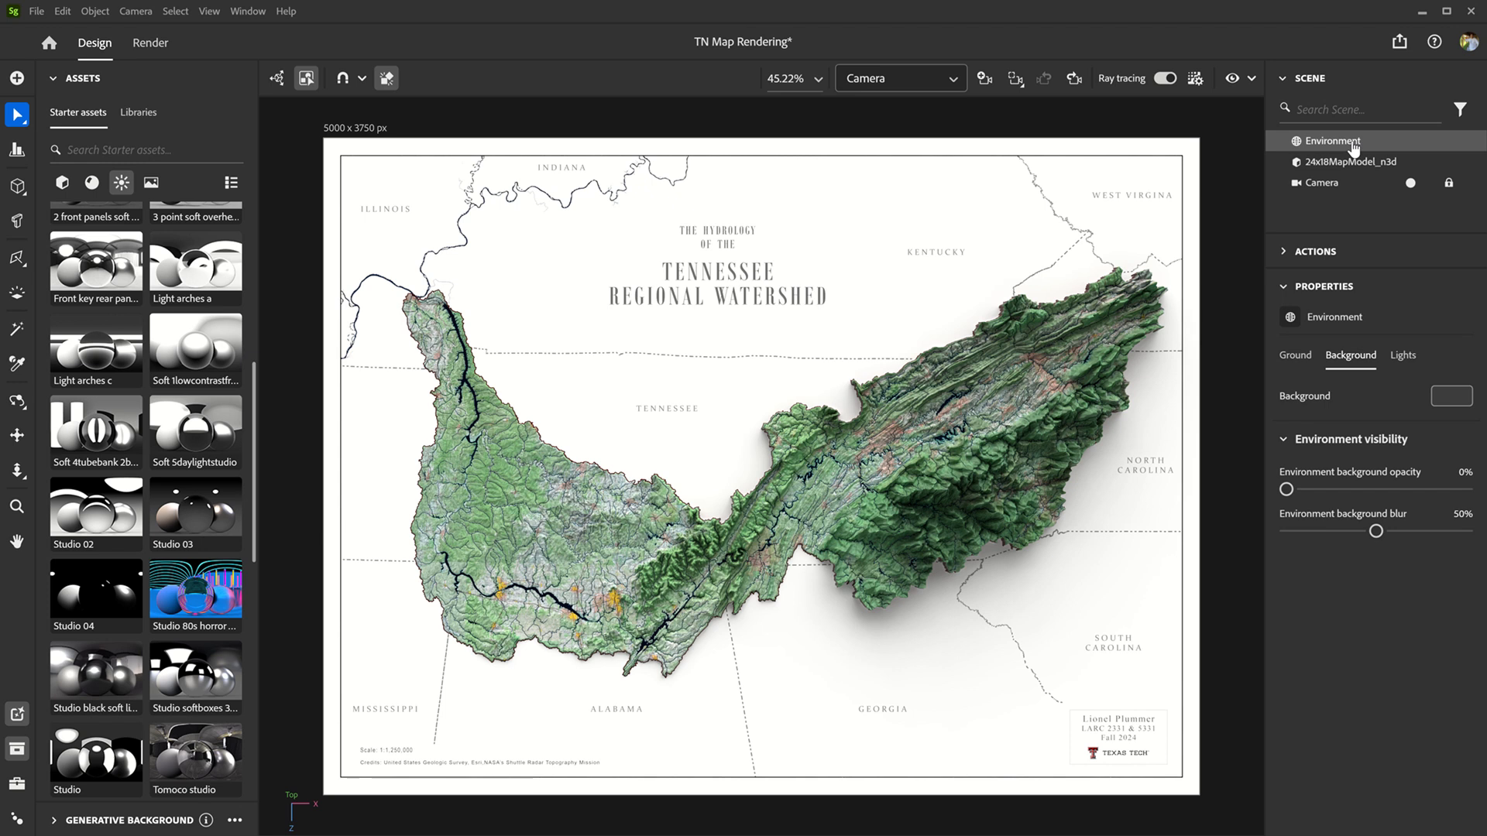
{"action": "left_click", "coordinate": [1403, 357]}
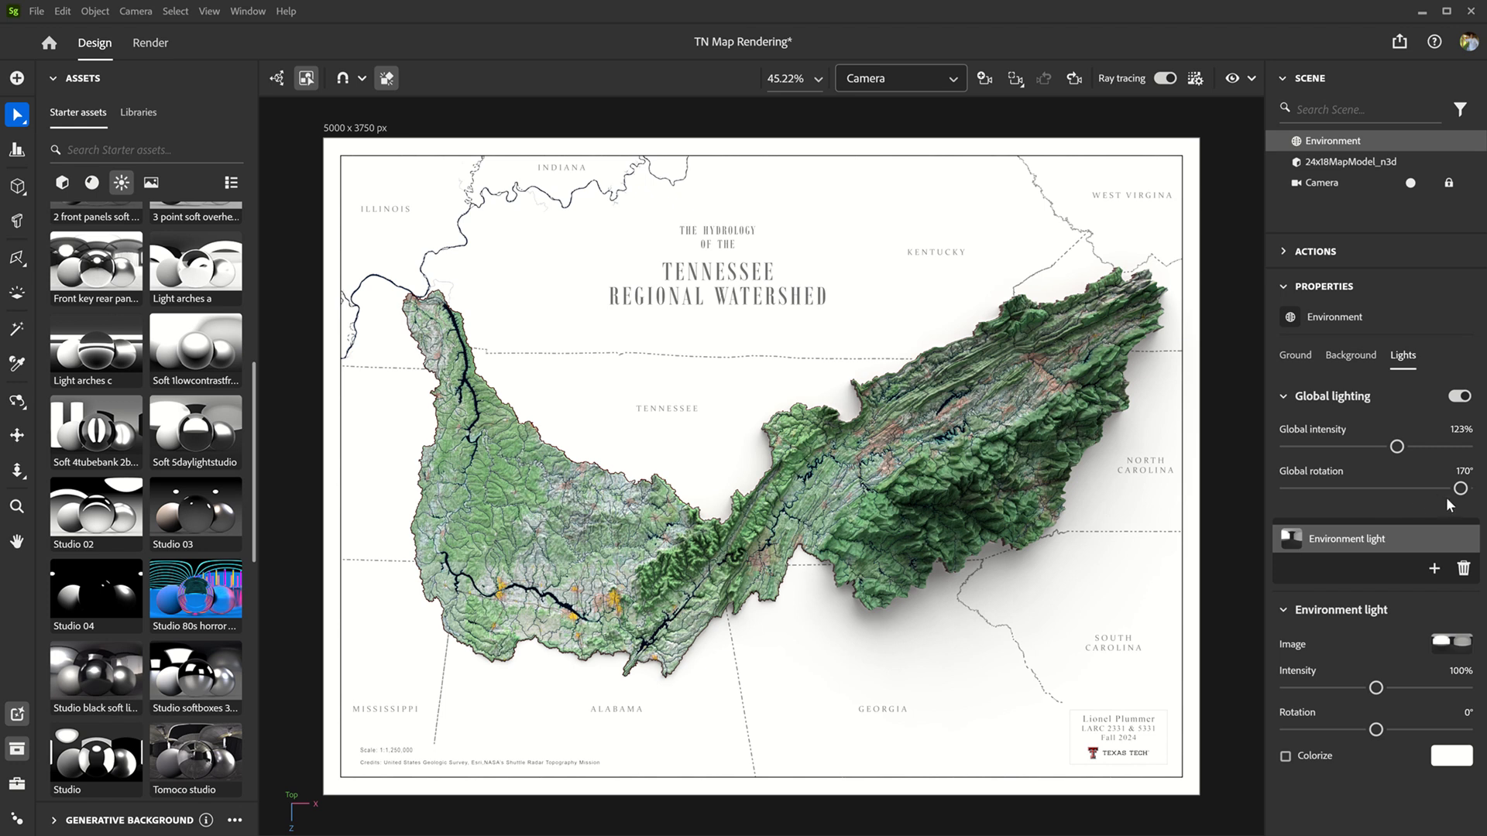
{"action": "left_click_drag", "start_coordinate": [1460, 488], "coordinate": [1307, 504]}
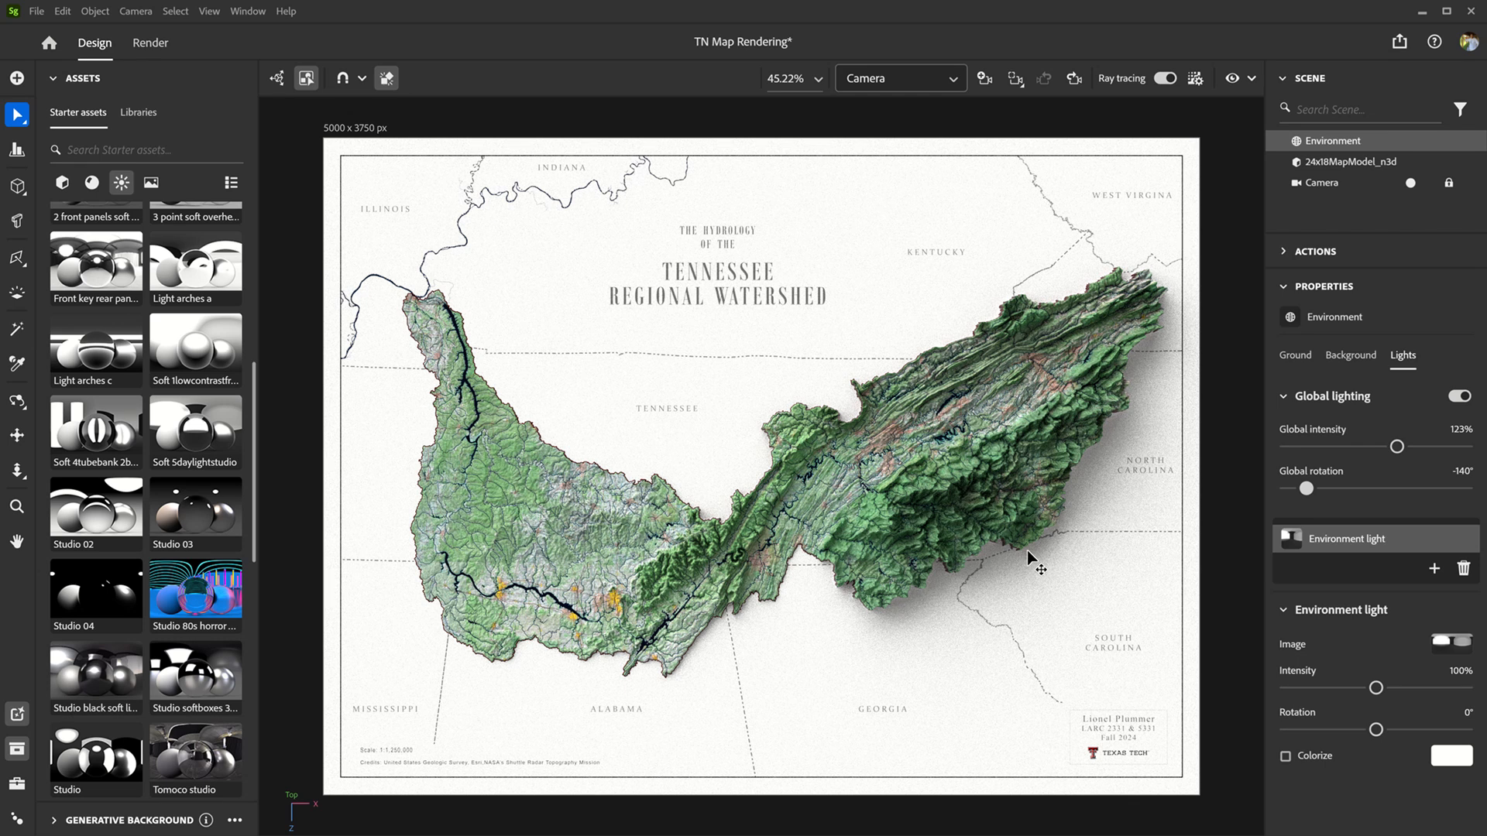
{"action": "key", "text": "ctrl"}
{"action": "key", "text": "ctrl+s"}
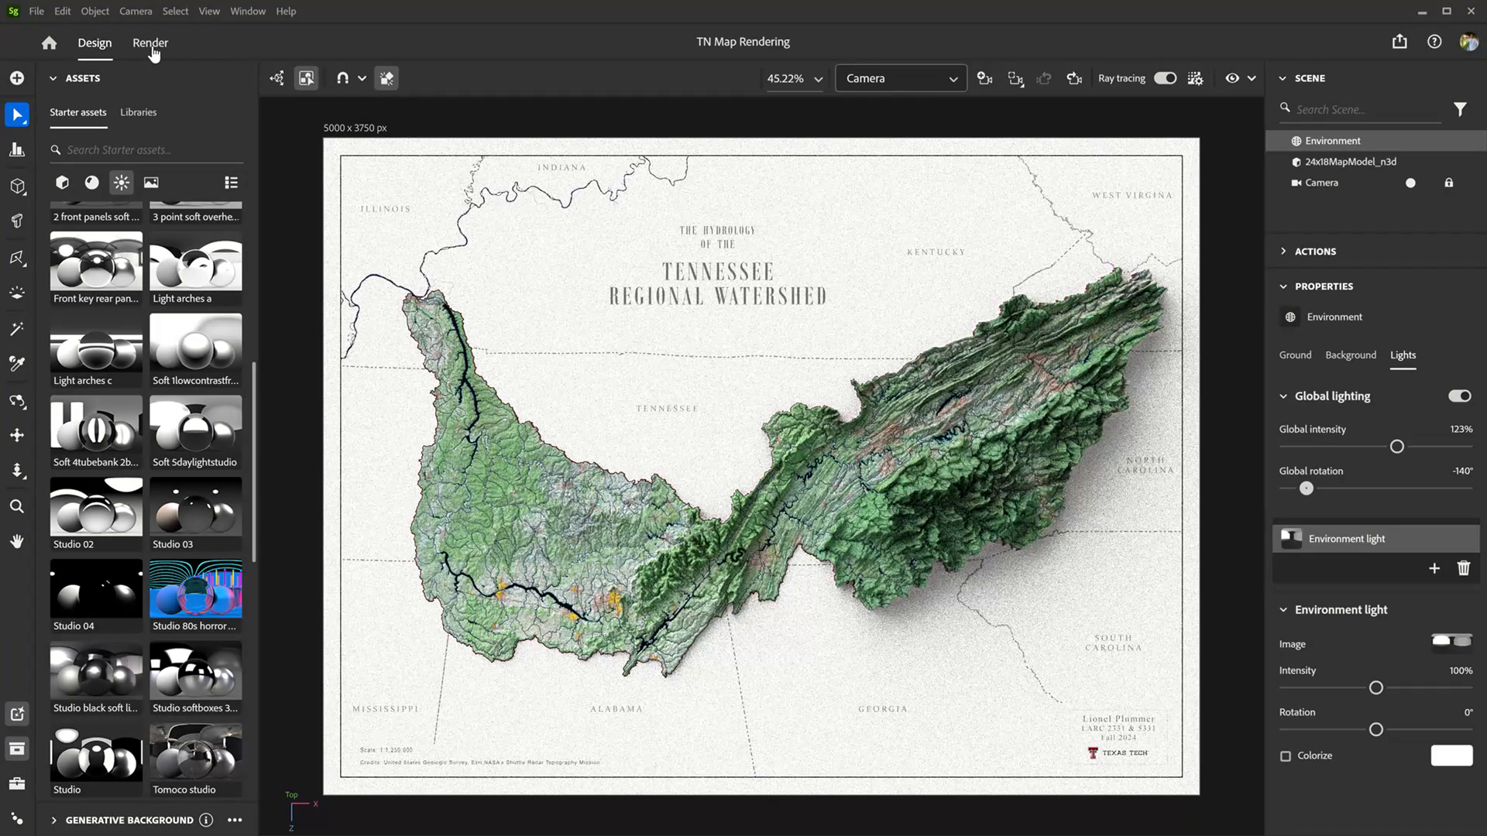
Step: Render the Camera view as a PNG with ray tracing at the High quality preset
{"action": "left_click", "coordinate": [151, 43]}
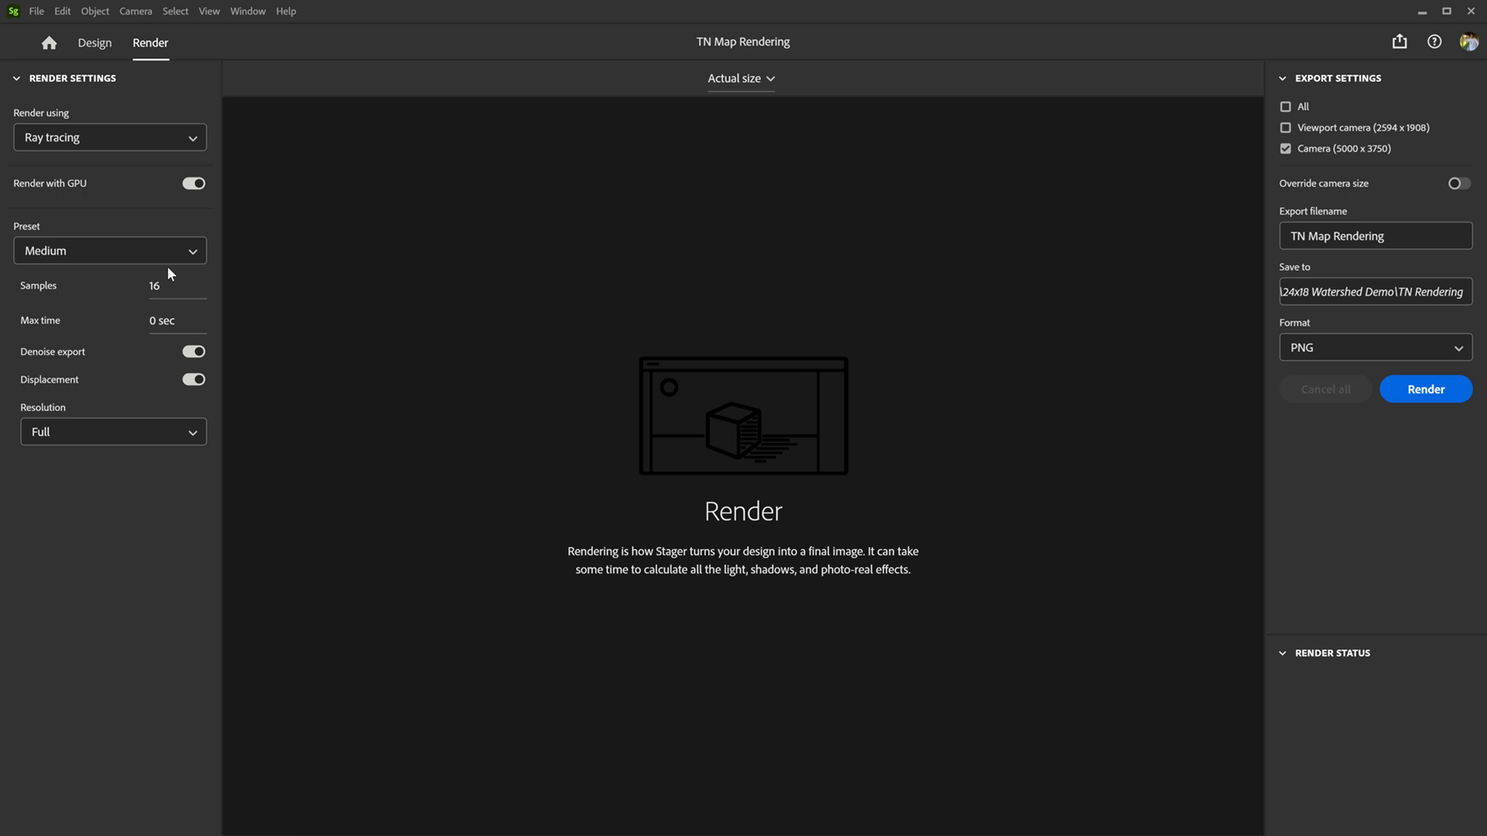
{"action": "left_click", "coordinate": [190, 254]}
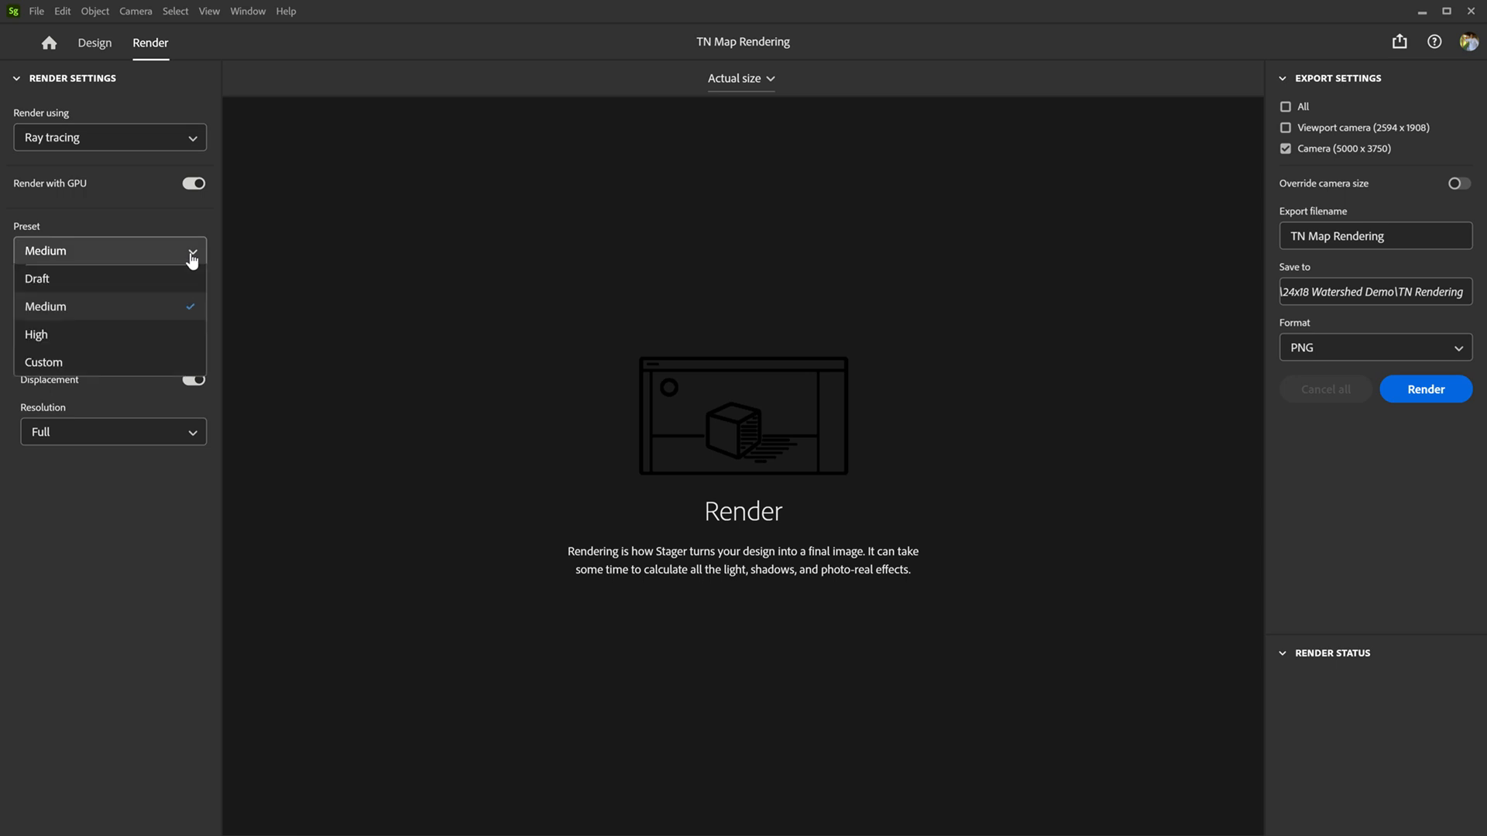
{"action": "left_click", "coordinate": [97, 340]}
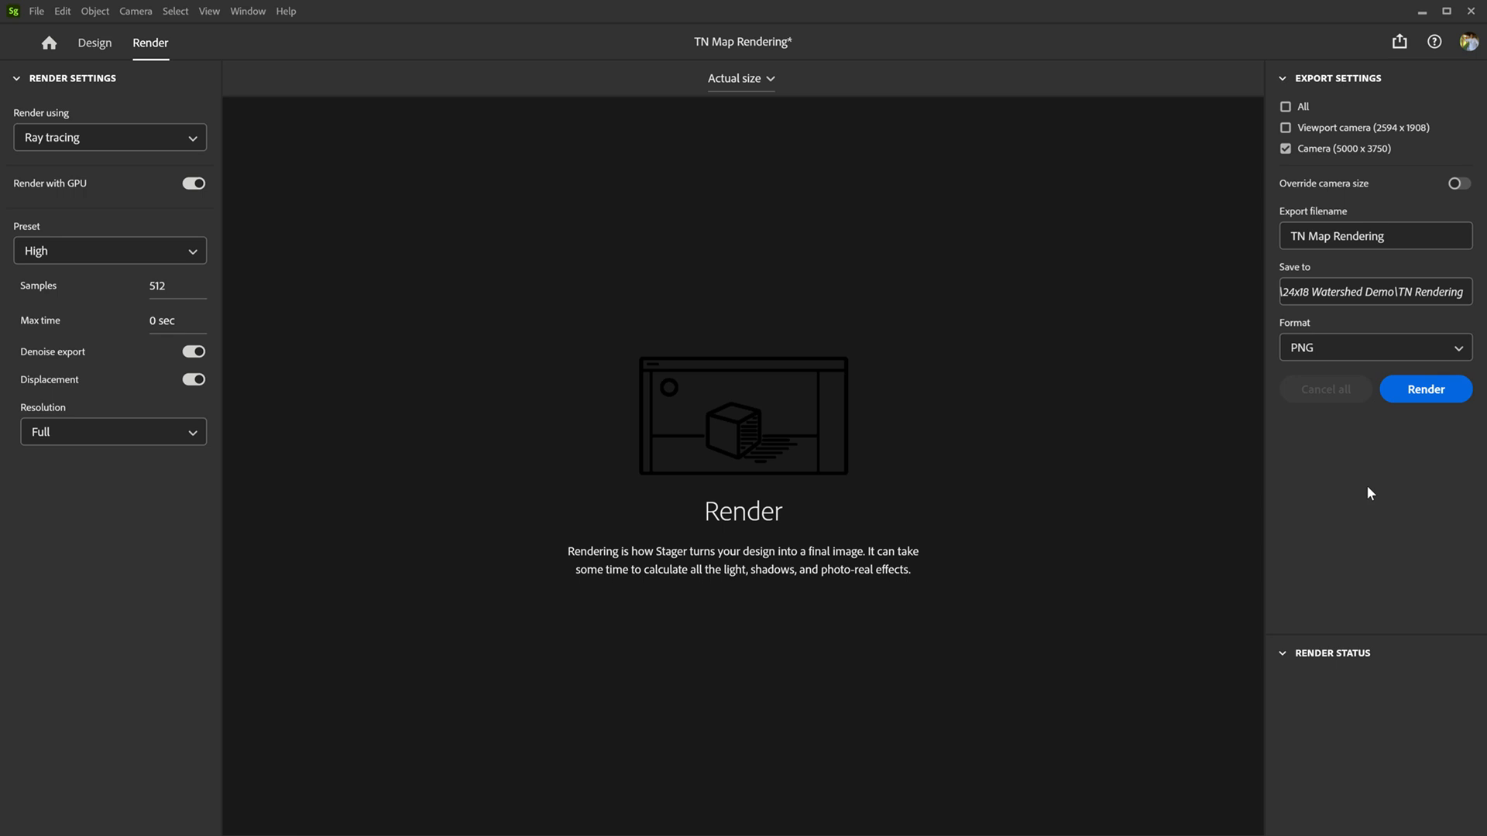
{"action": "left_click", "coordinate": [1434, 389]}
{"action": "mouse_move", "coordinate": [913, 6]}
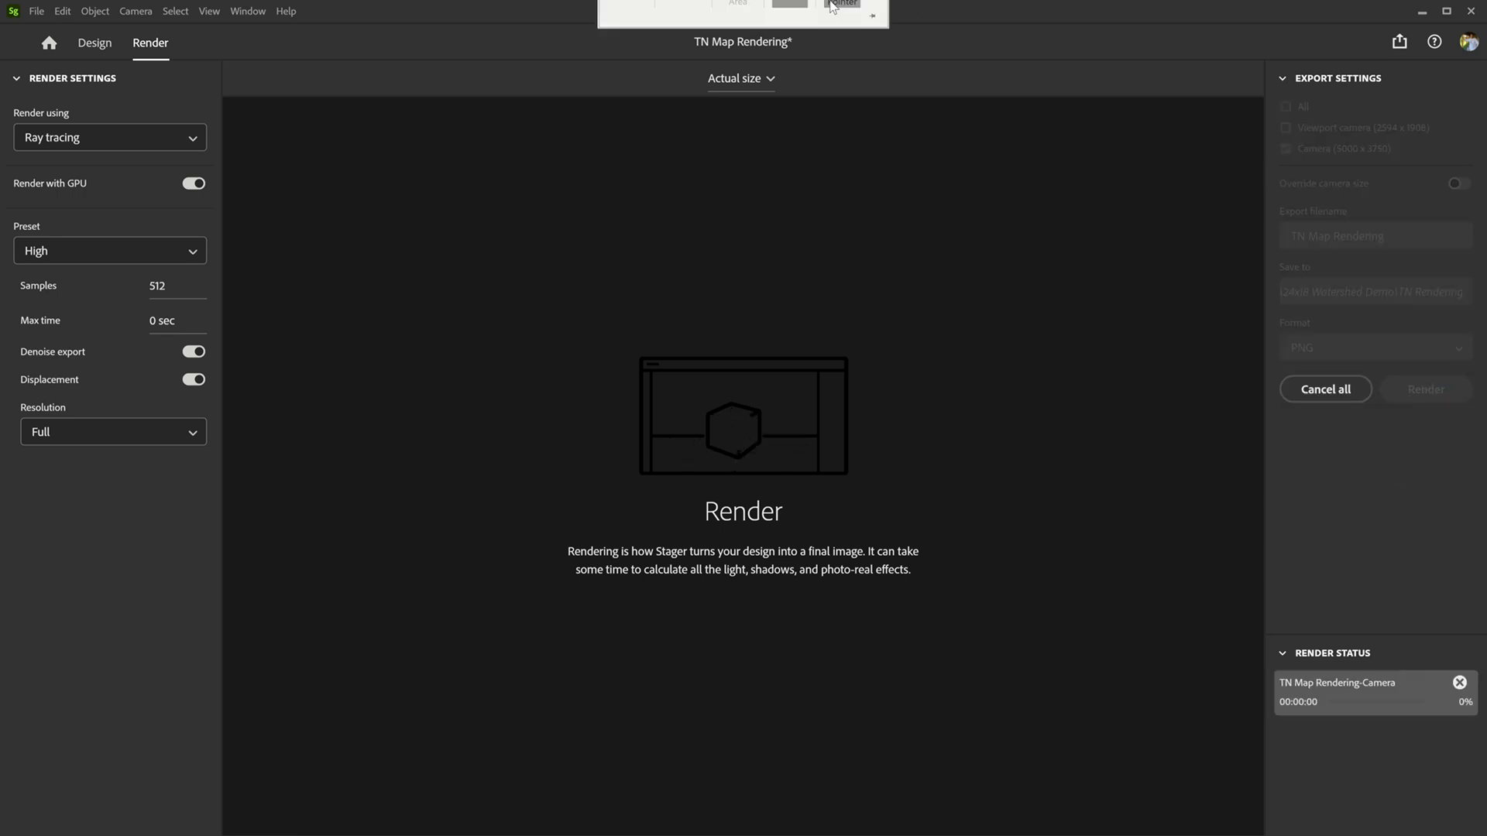